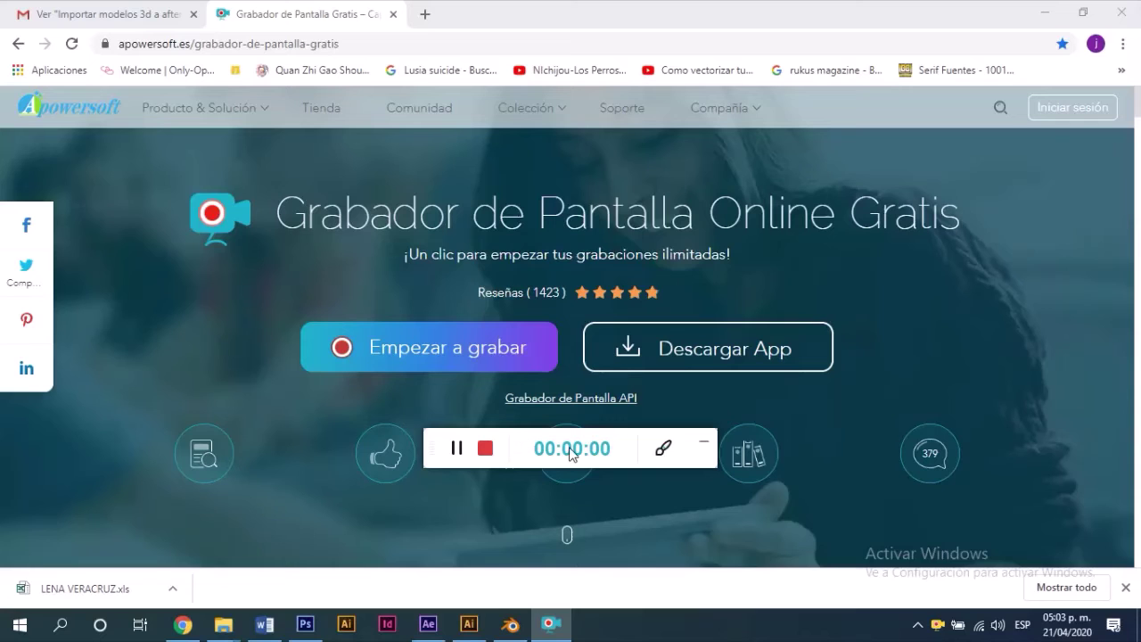
# Move the recorder toolbar off the page and bring LOGO ORALE.ai to the front in Illustrator
pyautogui.moveTo(528, 436)
pyautogui.mouseDown()
pyautogui.moveTo(628, 504)
pyautogui.moveTo(698, 616)
pyautogui.mouseUp()
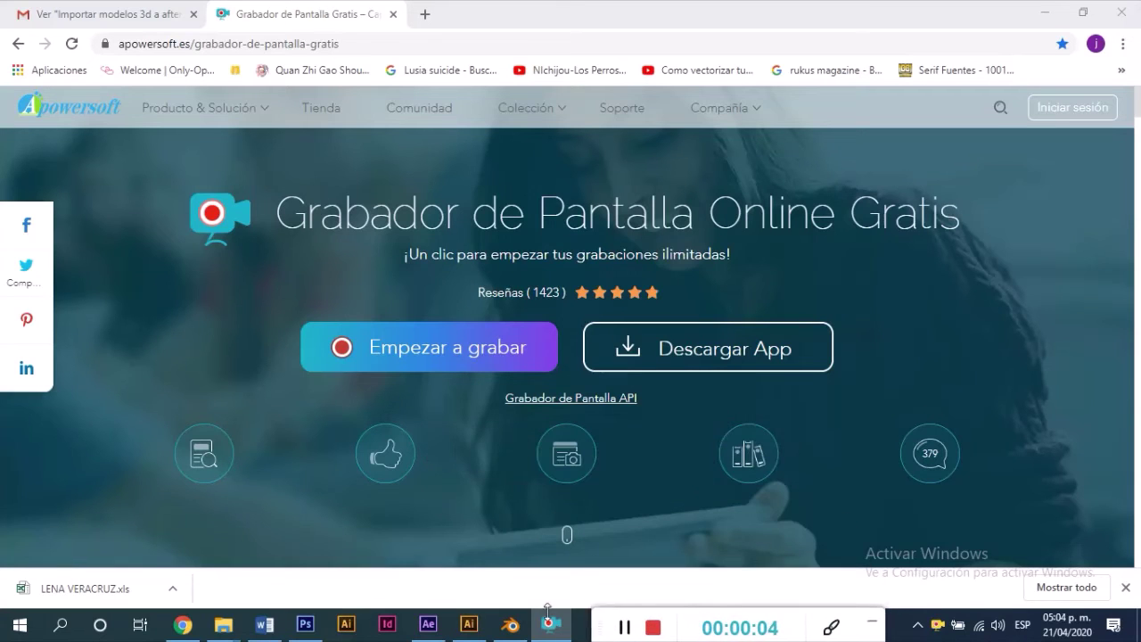
pyautogui.click(470, 626)
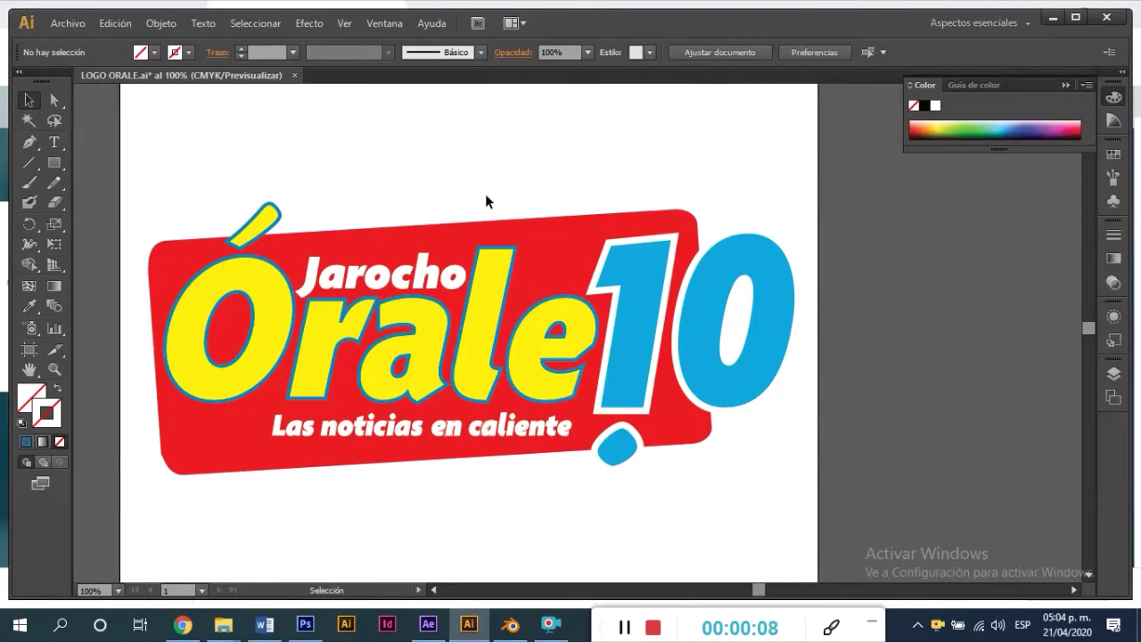
# Save a copy of the logo as LOGO ORALE.svg in SVG format, artboards off, then leave Illustrator
pyautogui.click(64, 25)
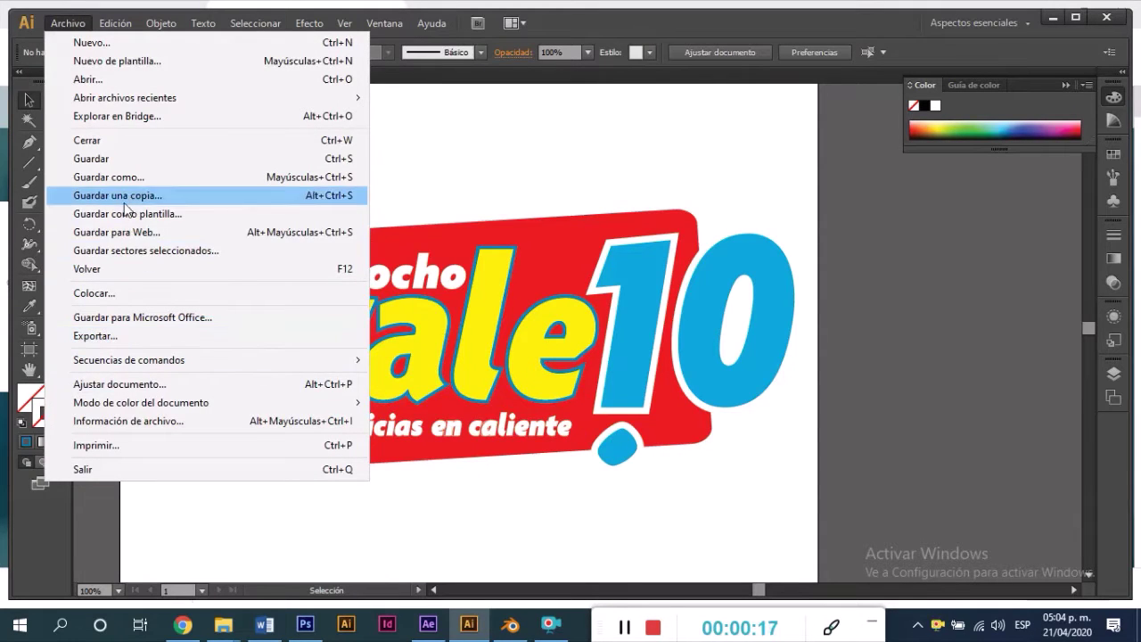
pyautogui.click(321, 177)
pyautogui.click(277, 432)
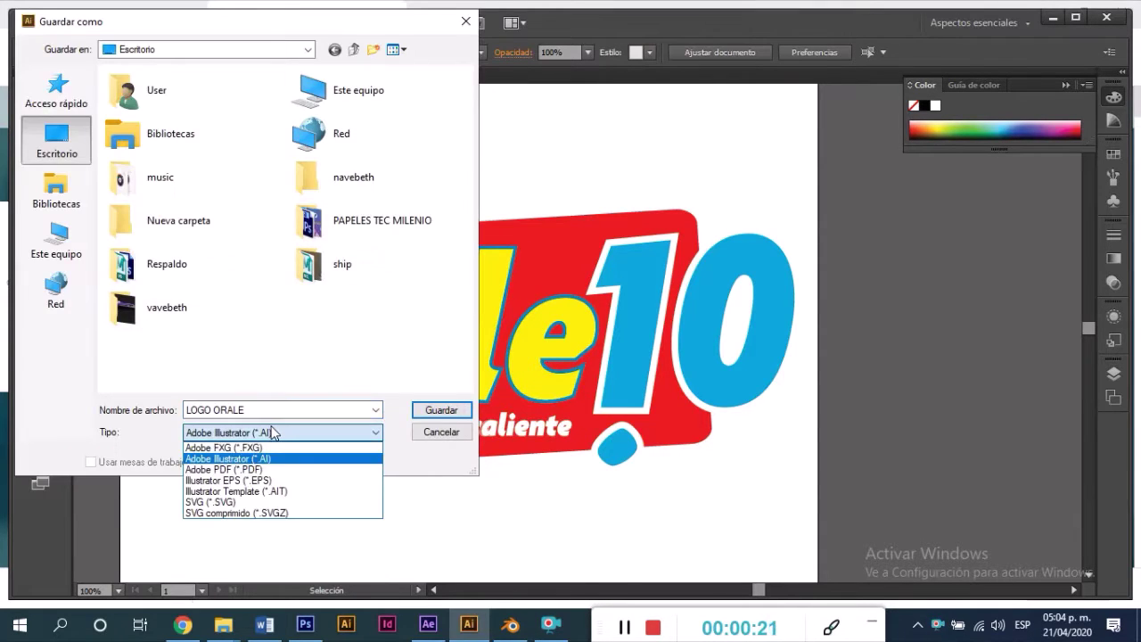
pyautogui.click(223, 503)
pyautogui.click(116, 461)
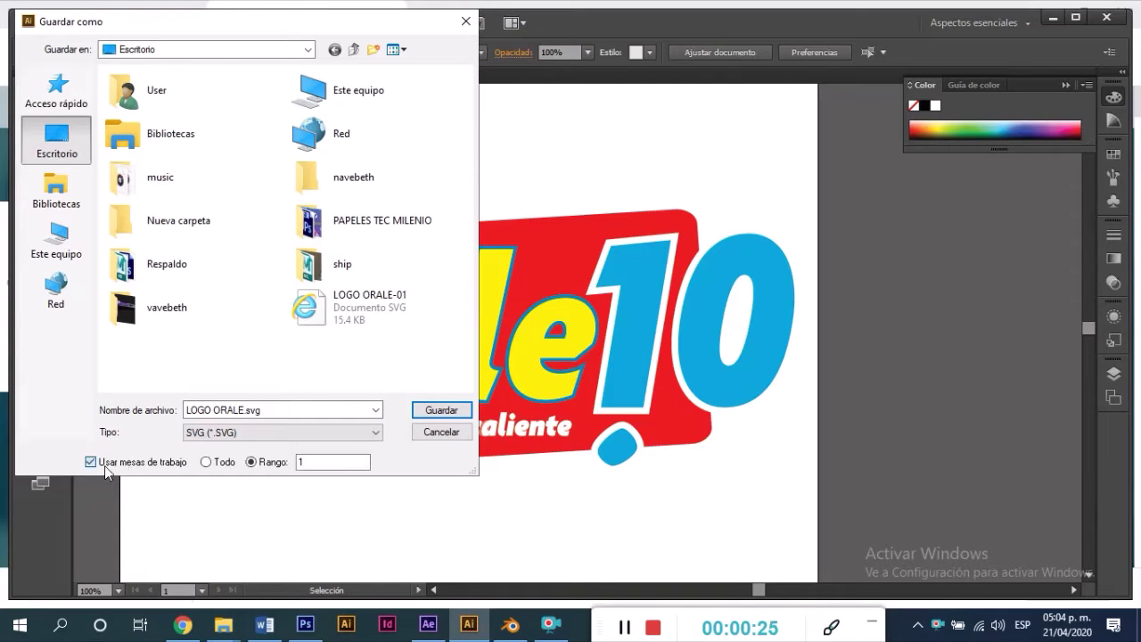
pyautogui.click(111, 462)
pyautogui.click(112, 462)
pyautogui.click(107, 464)
pyautogui.click(416, 408)
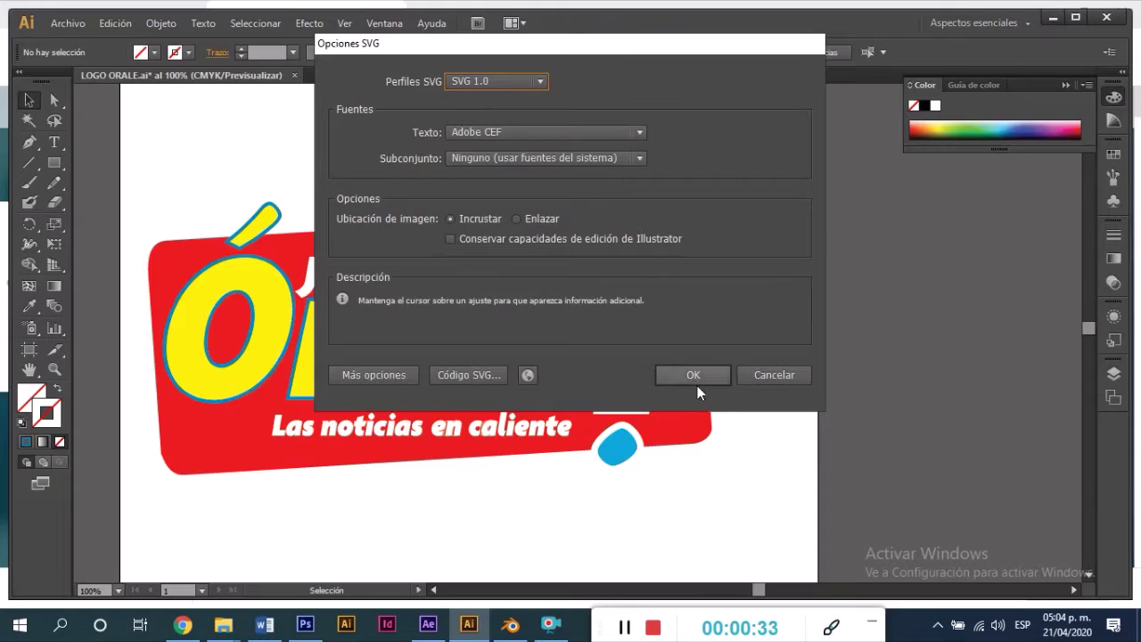
pyautogui.click(698, 386)
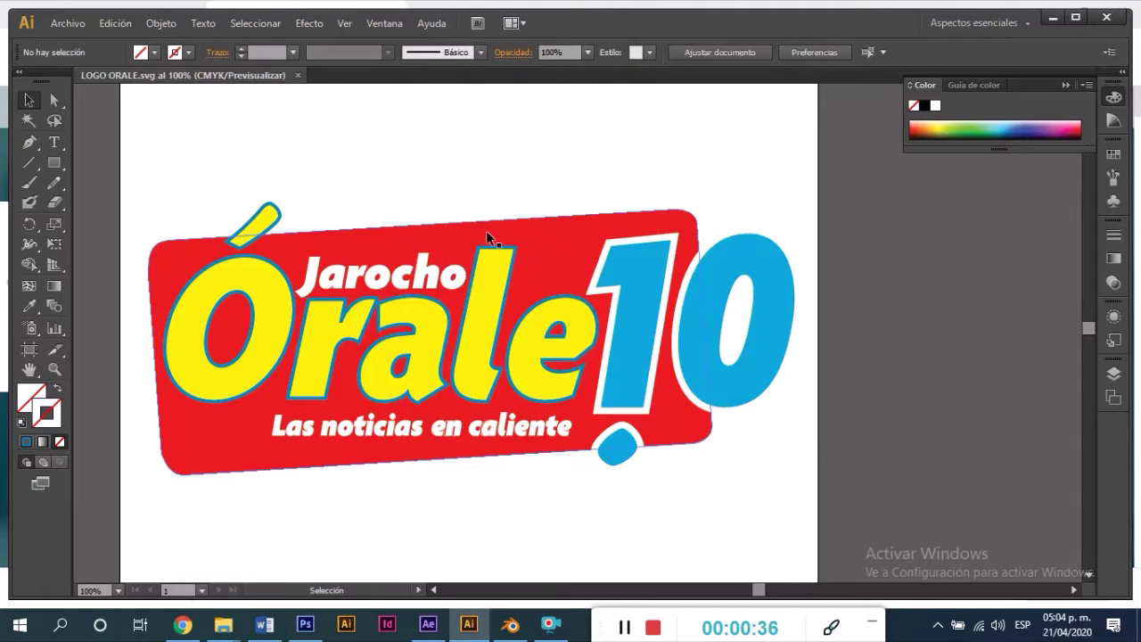
pyautogui.hotkey('alt', 'Tab')
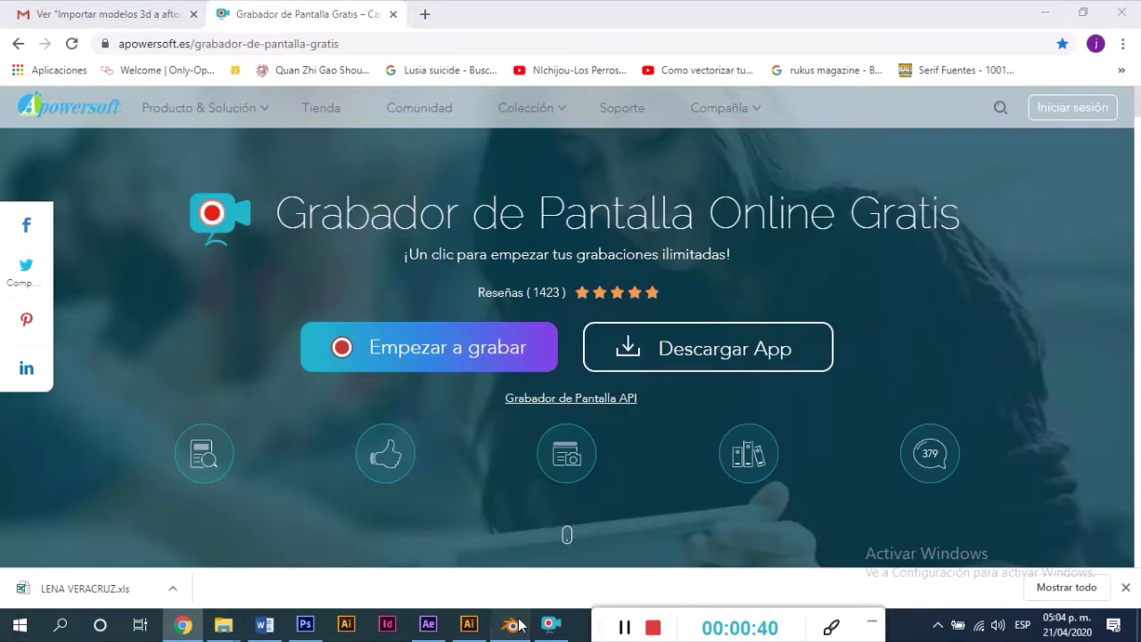
# In Blender, import LOGO ORALE.svg as Scalable Vector Graphics curves
pyautogui.click(519, 624)
pyautogui.moveTo(523, 312)
pyautogui.mouseDown(button='middle')
pyautogui.moveTo(513, 200)
pyautogui.moveTo(507, 274)
pyautogui.mouseUp(button='middle')
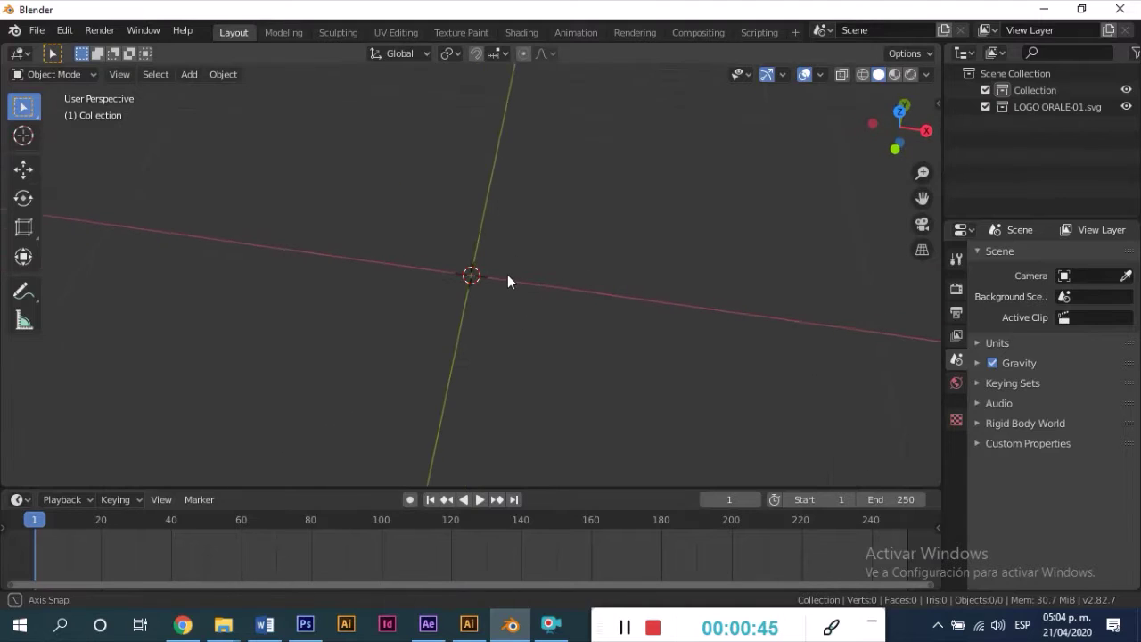
pyautogui.click(34, 30)
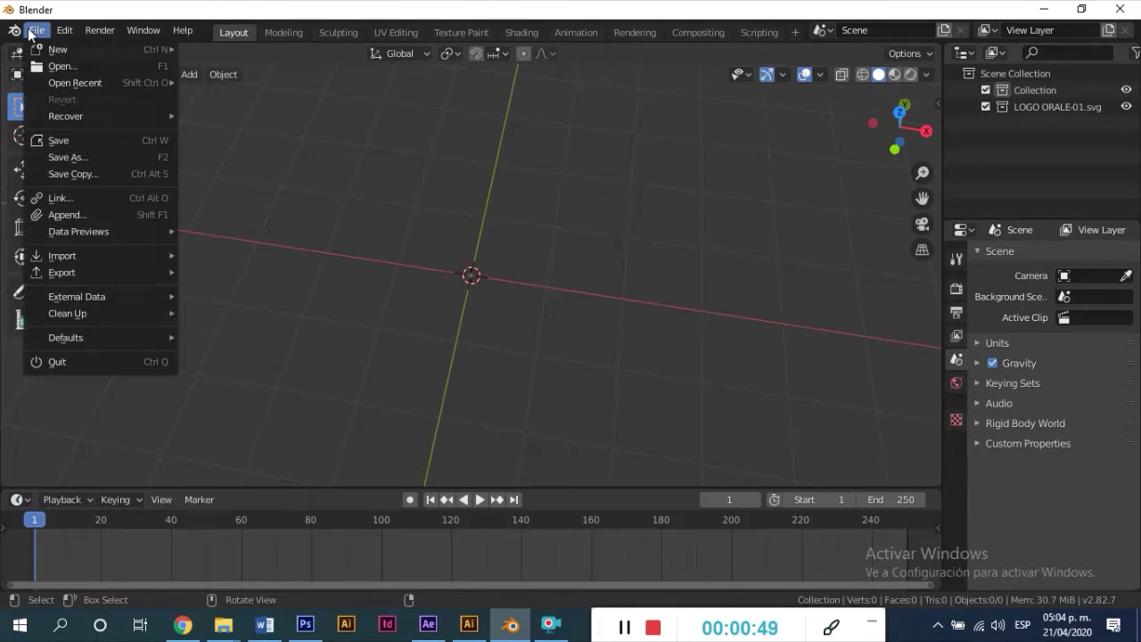
pyautogui.moveTo(63, 255)
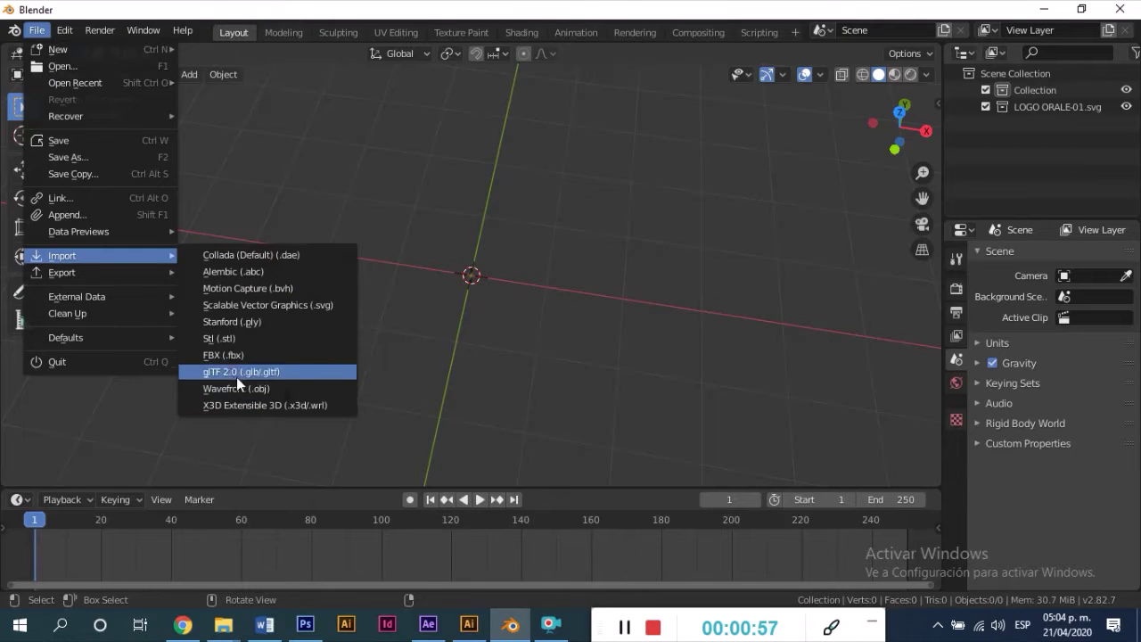
pyautogui.click(259, 305)
pyautogui.click(410, 271)
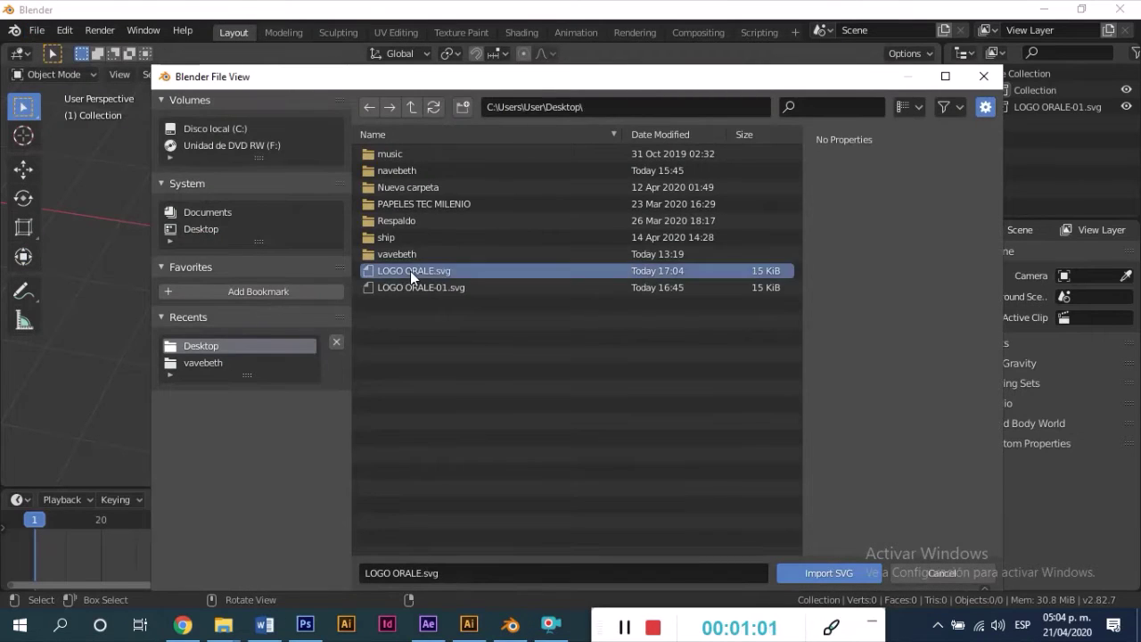
pyautogui.click(829, 573)
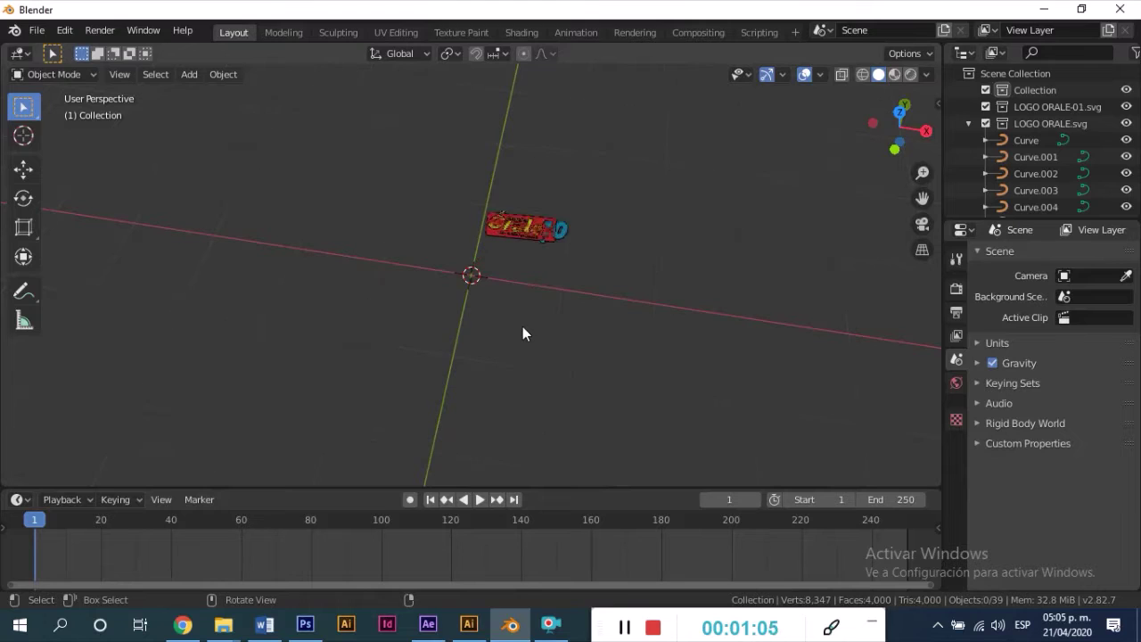
# Select the imported logo curves and look through the scene and world property settings
pyautogui.moveTo(413, 131); pyautogui.dragTo(687, 321)
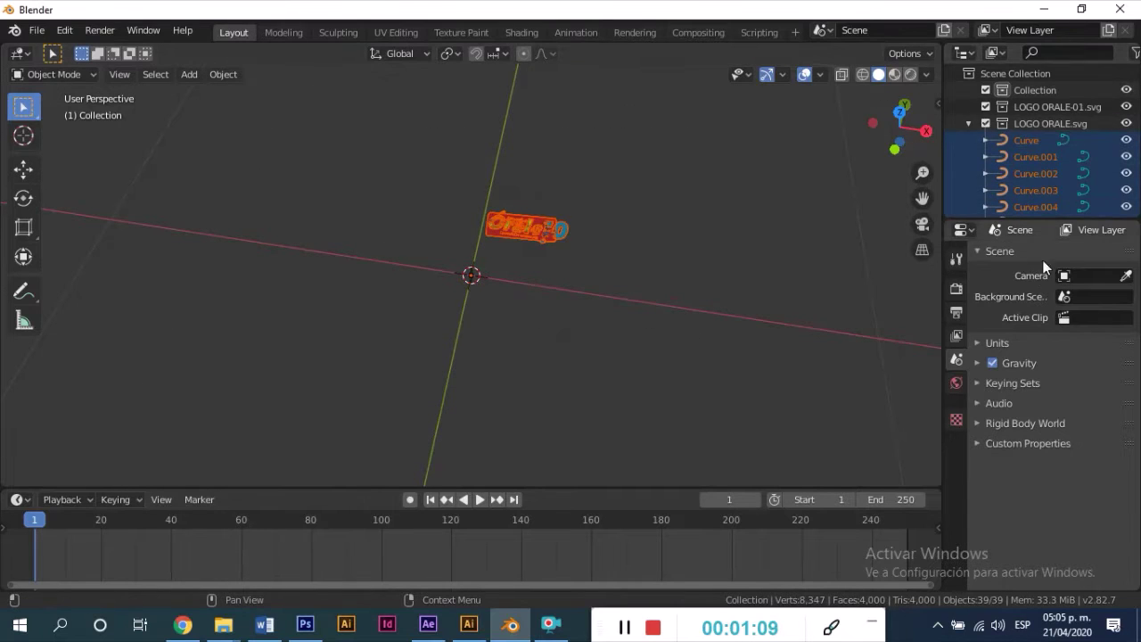
pyautogui.moveTo(980, 220); pyautogui.dragTo(967, 101)
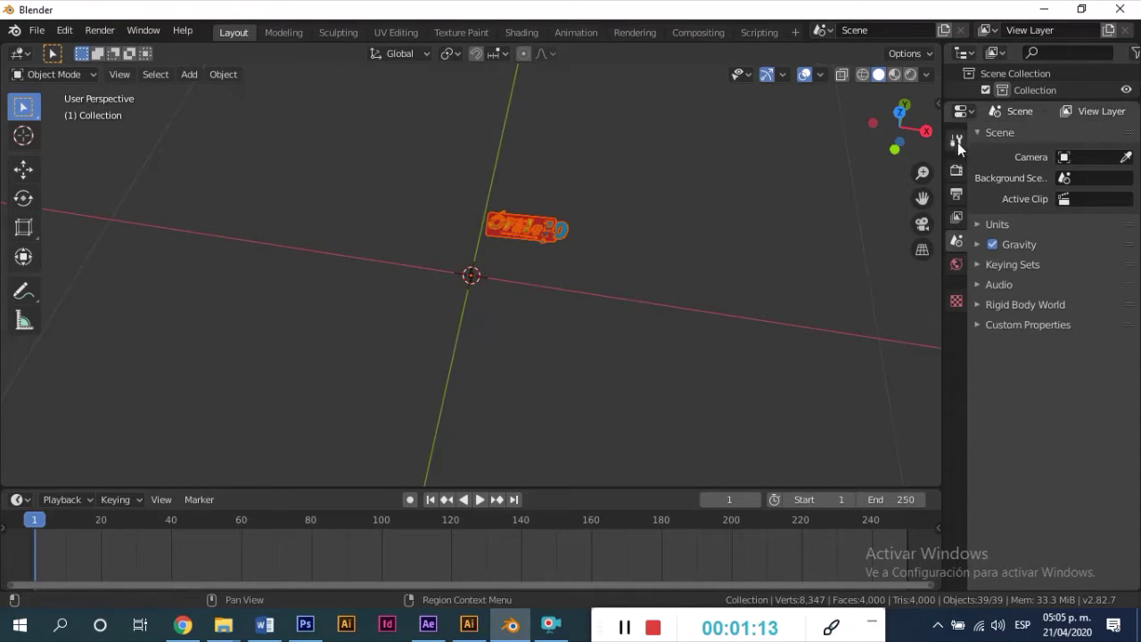
pyautogui.click(956, 141)
pyautogui.click(955, 169)
pyautogui.click(955, 194)
pyautogui.click(955, 265)
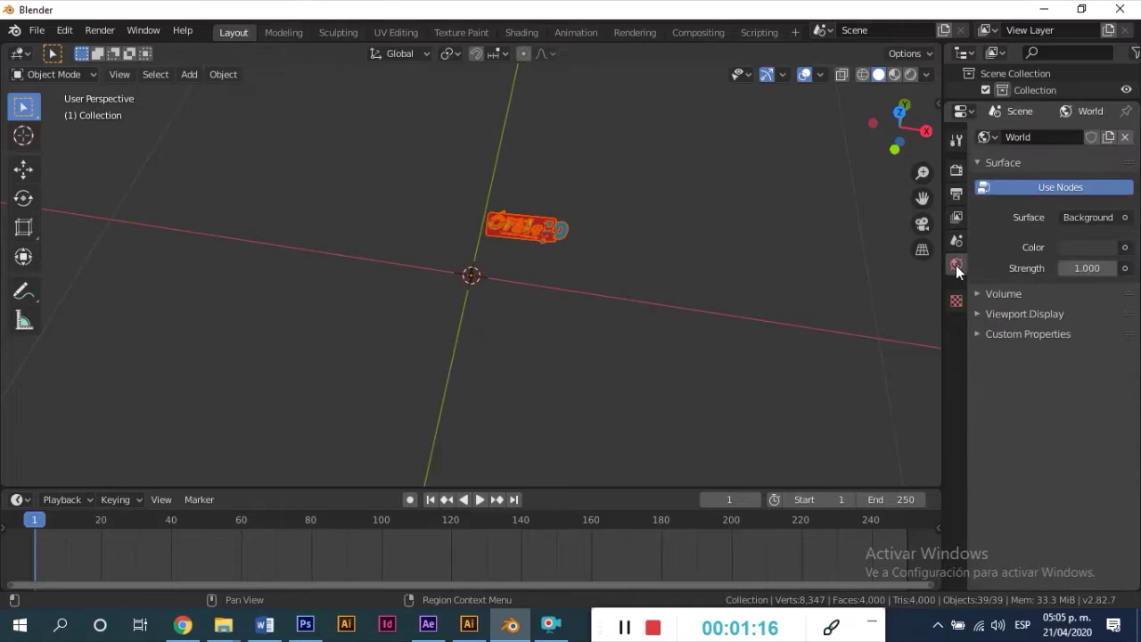
pyautogui.click(955, 240)
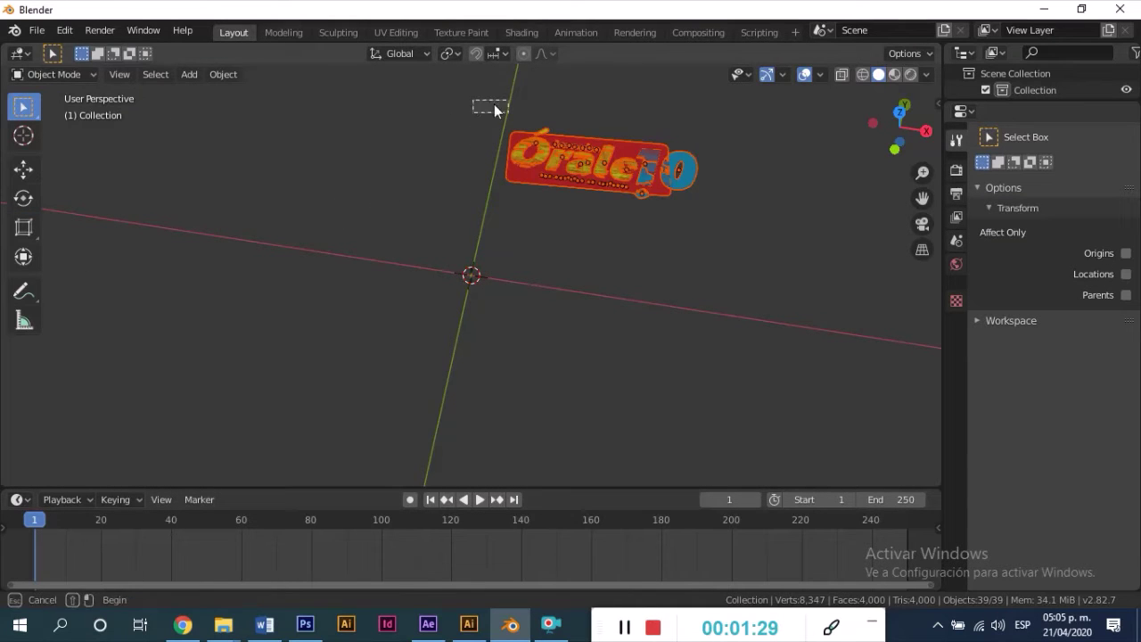
# Reselect the whole logo and scale it up about 1.64×
pyautogui.moveTo(495, 107); pyautogui.dragTo(807, 232)
pyautogui.moveTo(763, 130); pyautogui.dragTo(346, 239)
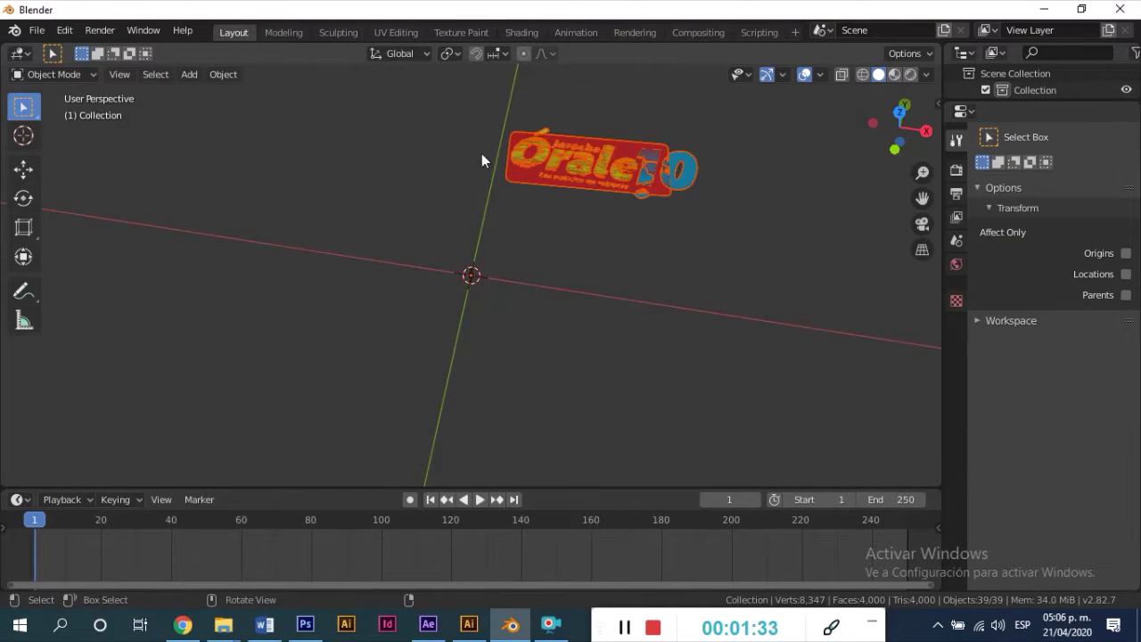
pyautogui.click(23, 227)
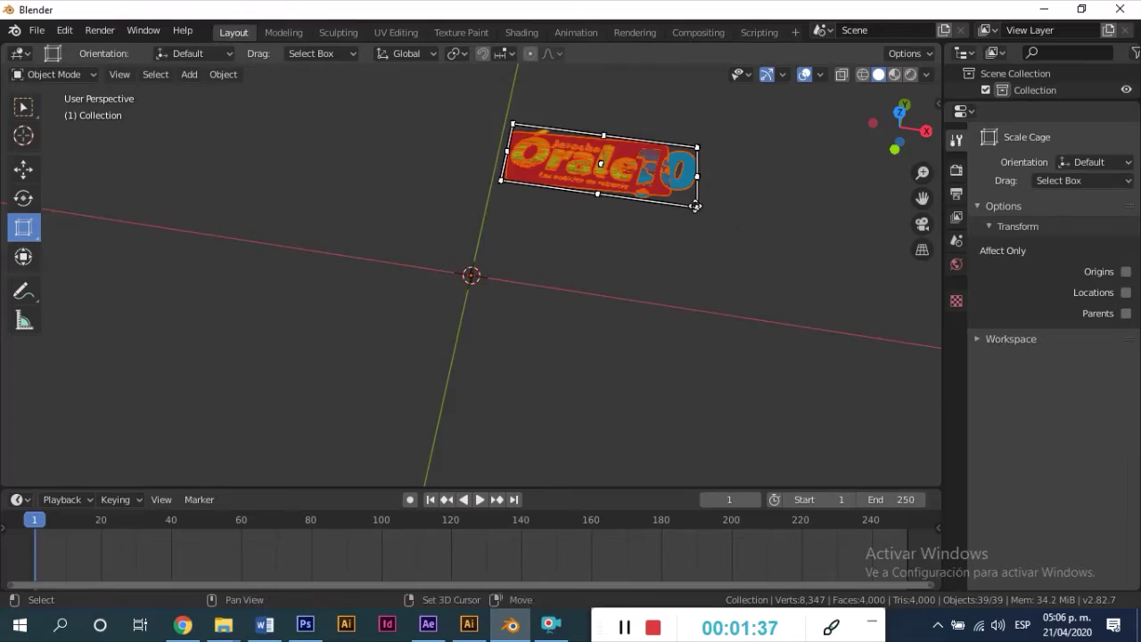
pyautogui.moveTo(698, 204)
pyautogui.mouseDown()
pyautogui.moveTo(829, 290)
pyautogui.moveTo(35, 351)
pyautogui.mouseUp()
pyautogui.moveTo(532, 174)
pyautogui.mouseDown(button='middle')
pyautogui.moveTo(569, 210)
pyautogui.moveTo(628, 163)
pyautogui.moveTo(797, 310)
pyautogui.mouseUp(button='middle')
pyautogui.press('s')
pyautogui.rightClick(860, 382)
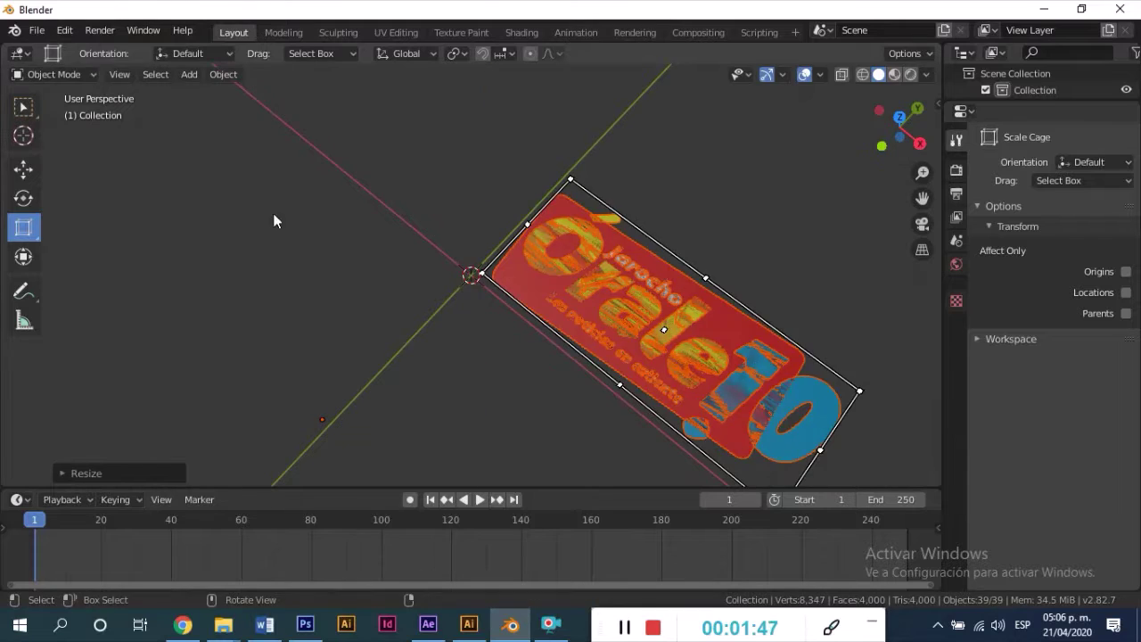
# Move the logo along the Y axis so it sits on the scene origin
pyautogui.click(24, 169)
pyautogui.moveTo(473, 217); pyautogui.dragTo(511, 324, button='middle')
pyautogui.press('g')
pyautogui.click(372, 369)
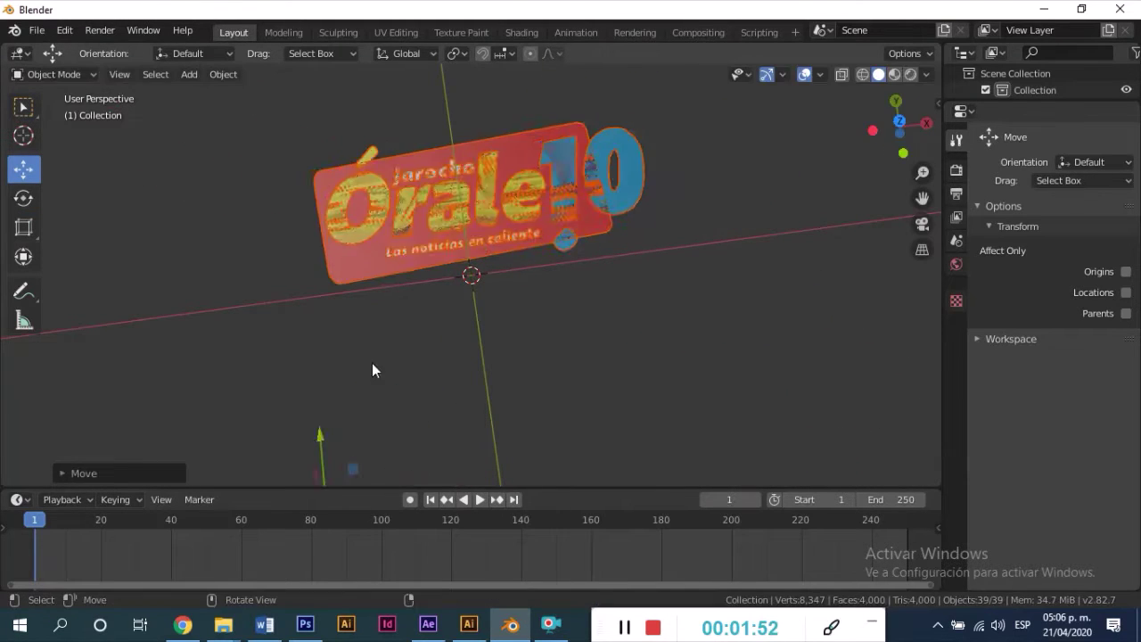
pyautogui.press('g')
pyautogui.press('y')
pyautogui.click(569, 319)
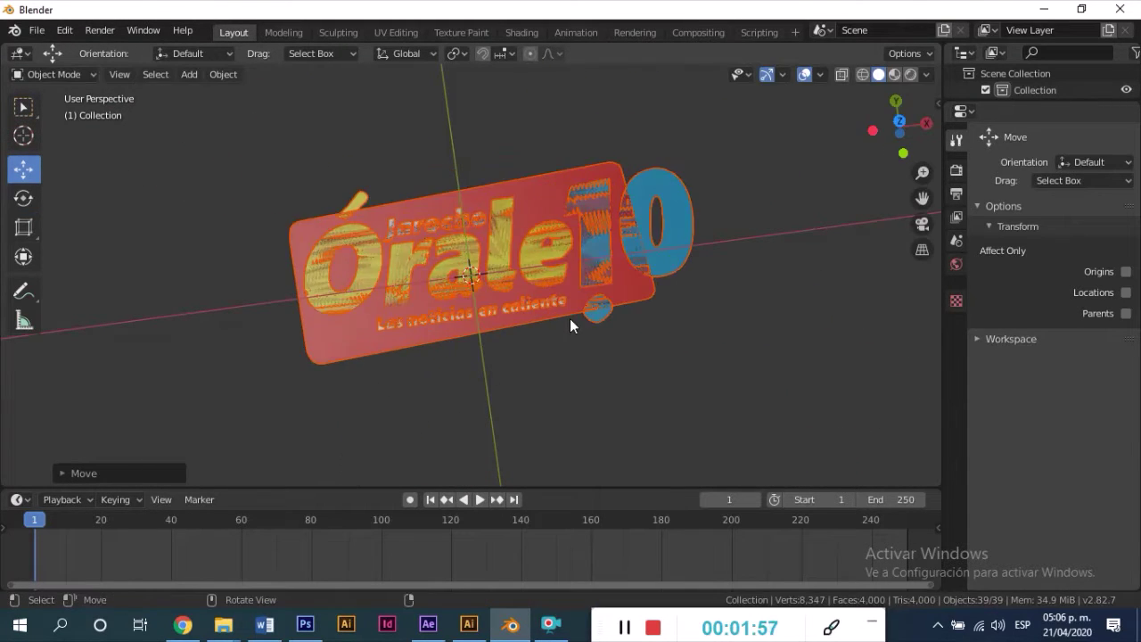
pyautogui.click(24, 107)
# Deselect everything and select only the red background plate curve
pyautogui.click(465, 185)
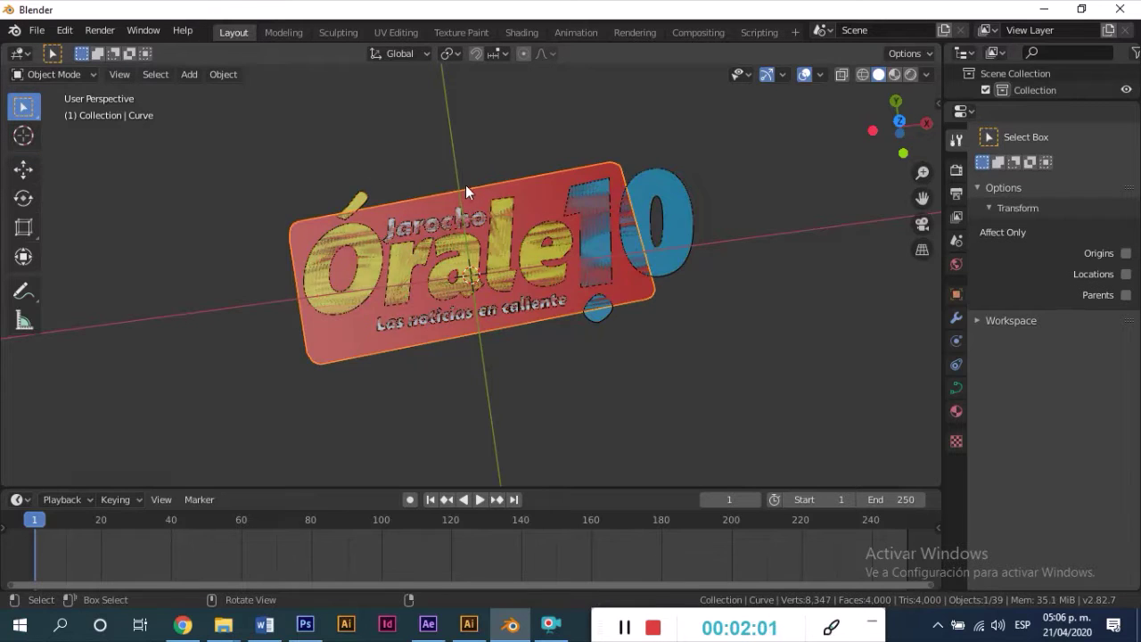
pyautogui.click(646, 155)
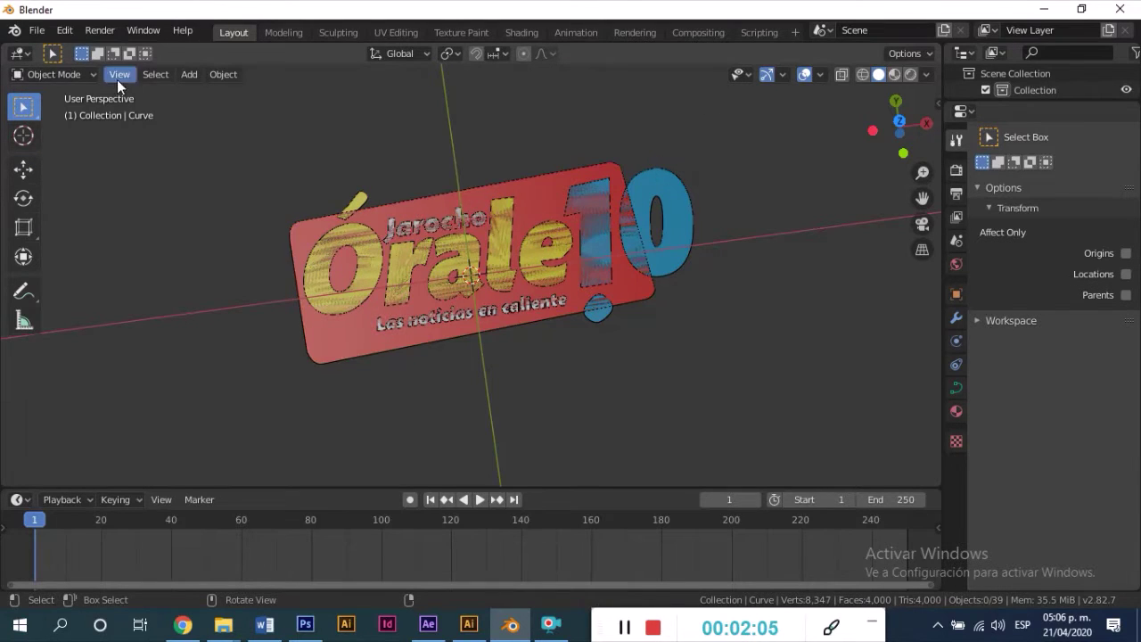
pyautogui.click(155, 74)
pyautogui.click(188, 111)
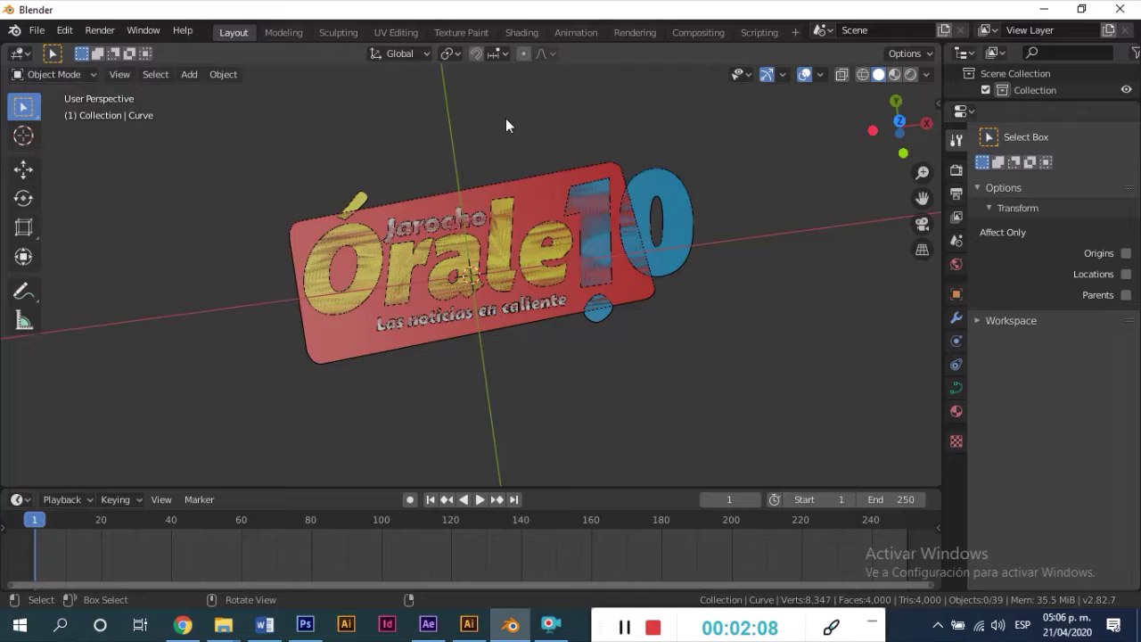
pyautogui.click(536, 185)
# Set the red plate's Geometry Extrude to 0.005 m
pyautogui.click(954, 388)
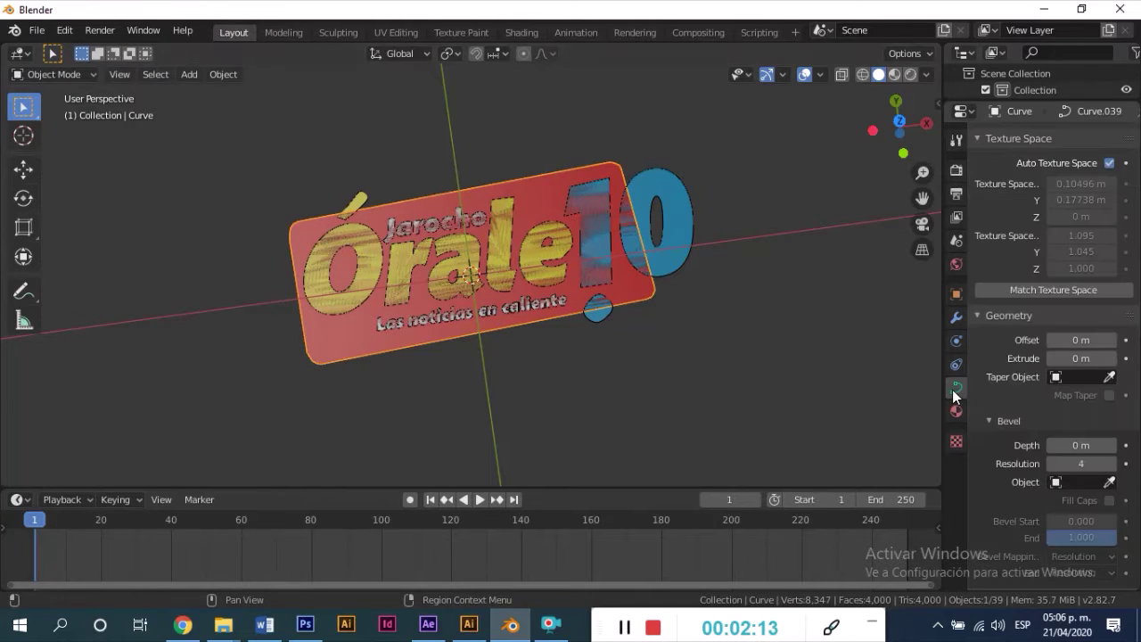
pyautogui.scroll(6, 995, 280)
pyautogui.scroll(1, 996, 281)
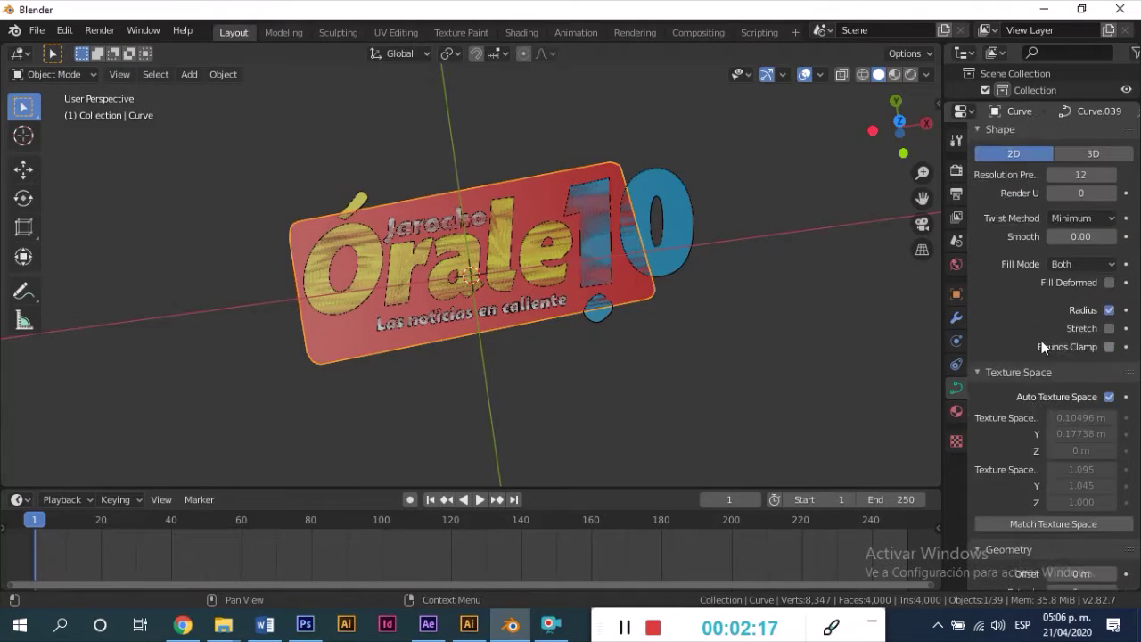
pyautogui.scroll(-5, 1041, 340)
pyautogui.scroll(-4, 1032, 359)
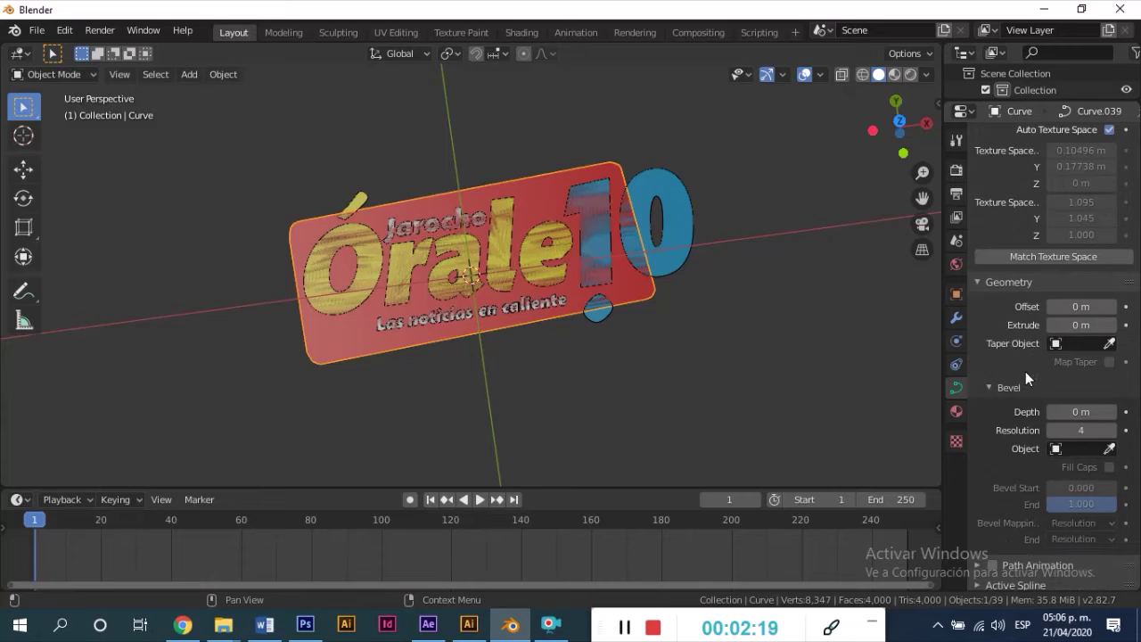
pyautogui.click(1069, 326)
pyautogui.write('.0005')
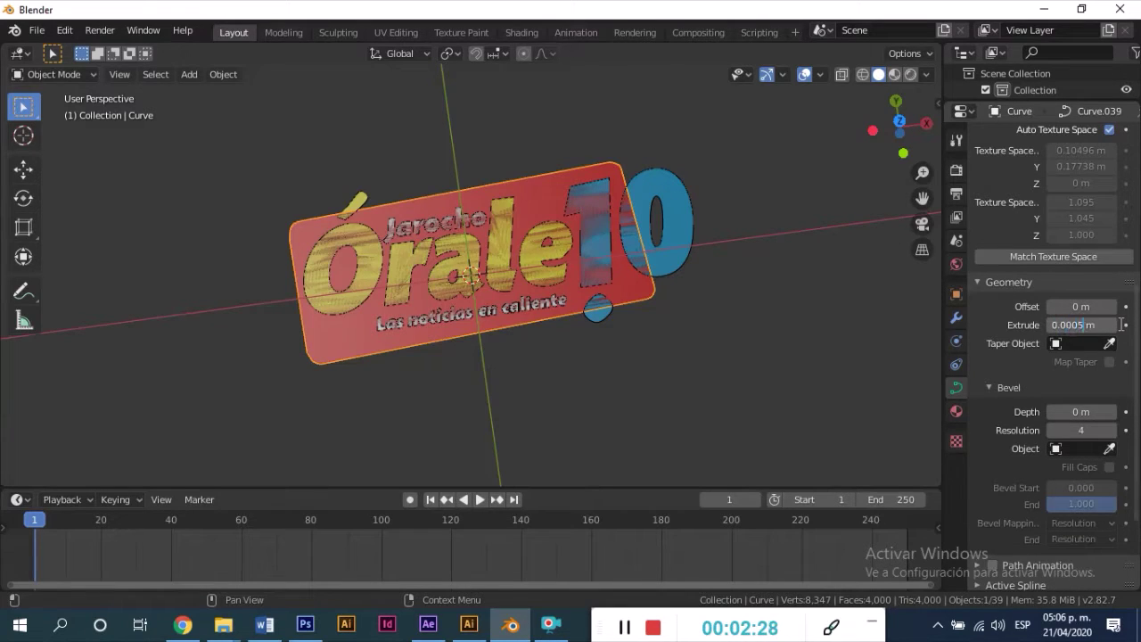
pyautogui.press('Return')
pyautogui.moveTo(541, 170)
pyautogui.mouseDown(button='middle')
pyautogui.moveTo(543, 143)
pyautogui.moveTo(542, 200)
pyautogui.mouseUp(button='middle')
pyautogui.click(1077, 325)
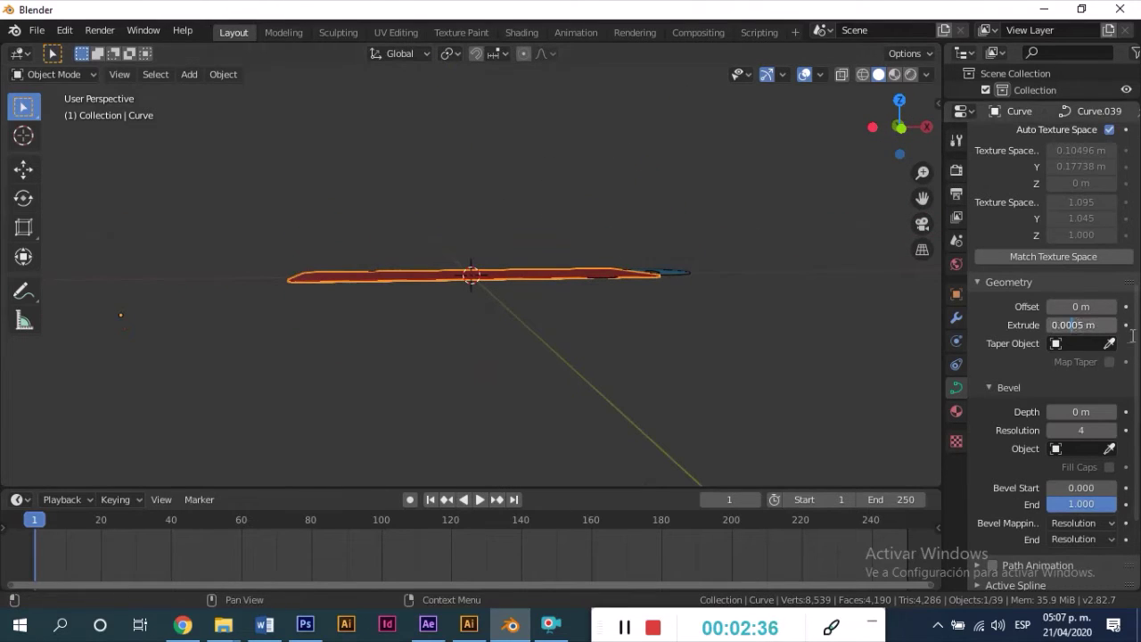
pyautogui.press('Return')
pyautogui.moveTo(909, 337)
pyautogui.mouseDown(button='middle')
pyautogui.moveTo(370, 301)
pyautogui.moveTo(290, 165)
pyautogui.mouseUp(button='middle')
# Lower the red plate slightly along Z so it sits beneath the lettering
pyautogui.click(24, 171)
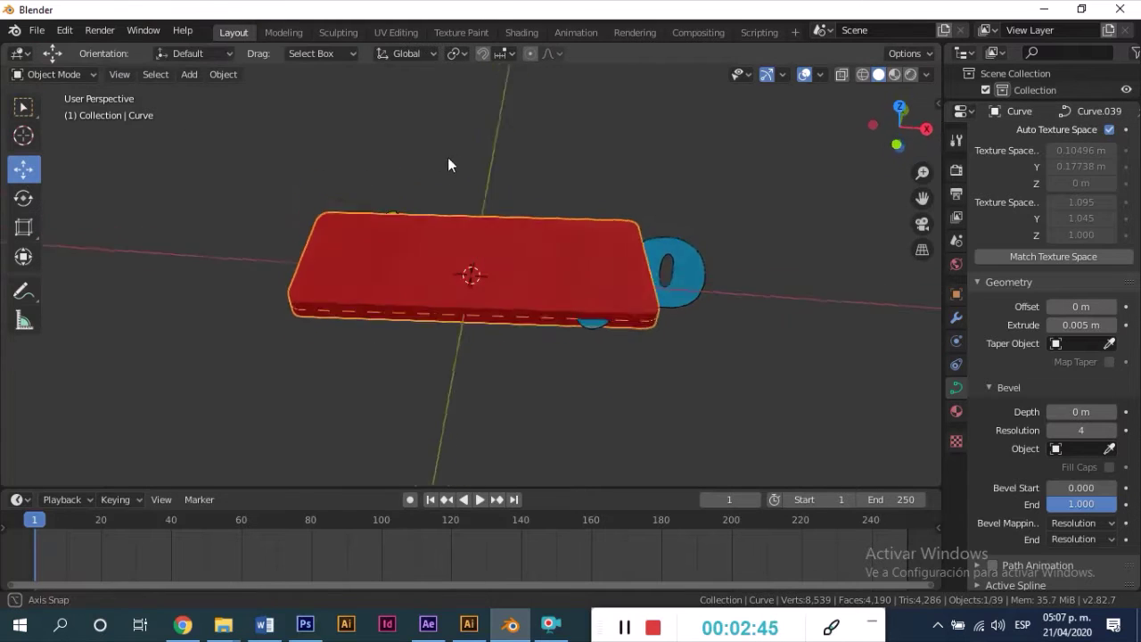
pyautogui.moveTo(447, 156); pyautogui.dragTo(339, 234, button='middle')
pyautogui.moveTo(209, 184); pyautogui.dragTo(196, 211)
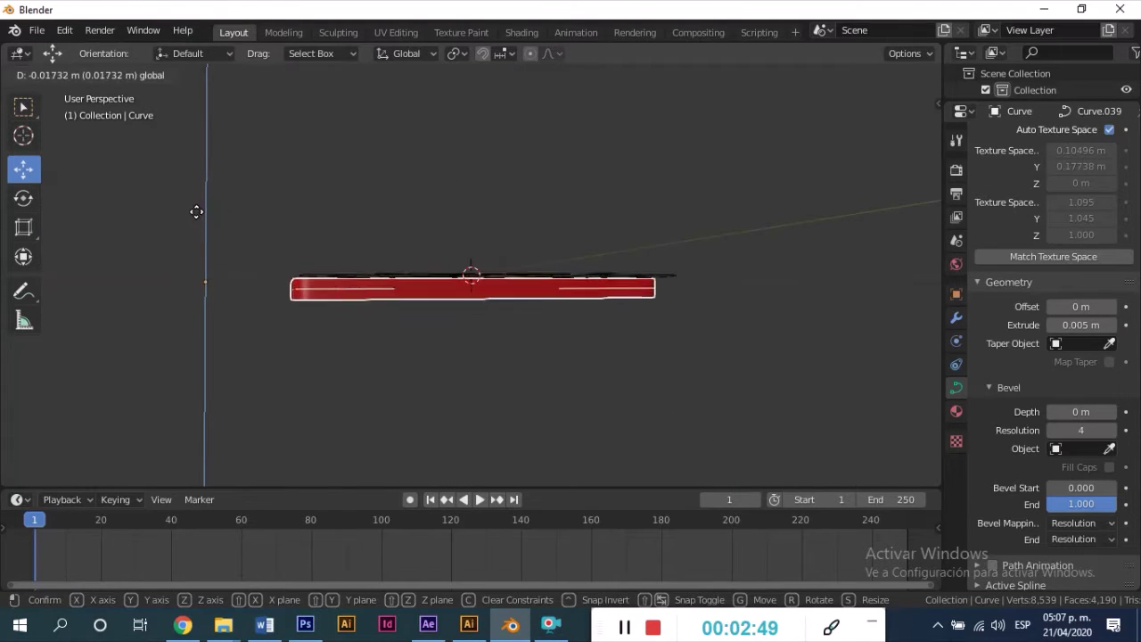
pyautogui.moveTo(438, 259)
pyautogui.mouseDown(button='middle')
pyautogui.moveTo(405, 392)
pyautogui.moveTo(466, 384)
pyautogui.mouseUp(button='middle')
pyautogui.scroll(4, 409, 398)
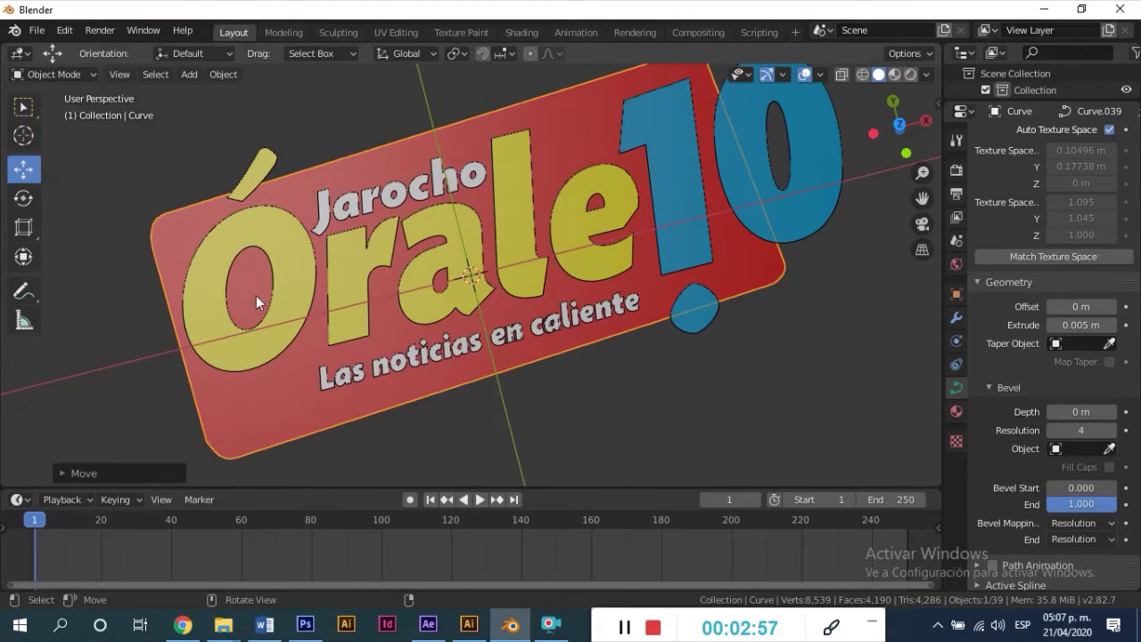
pyautogui.click(27, 109)
pyautogui.click(255, 171)
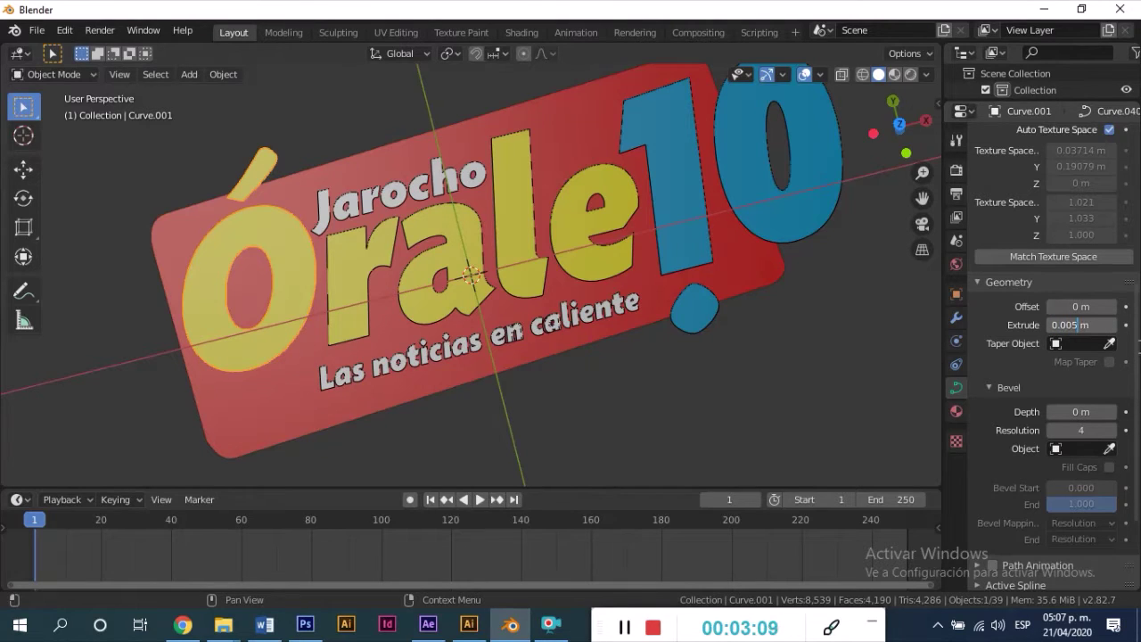
# Extrude each Órale letter (Ó, r, a, l, e) to 0.005 m
pyautogui.press('Return')
pyautogui.click(1066, 325)
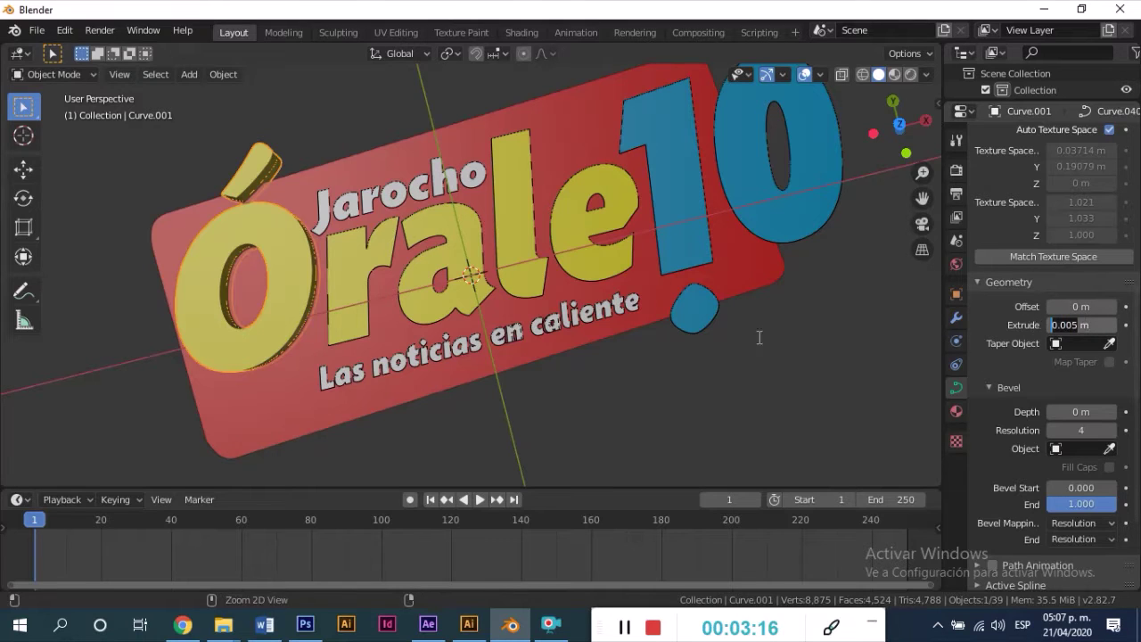
pyautogui.click(393, 273)
pyautogui.click(1083, 325)
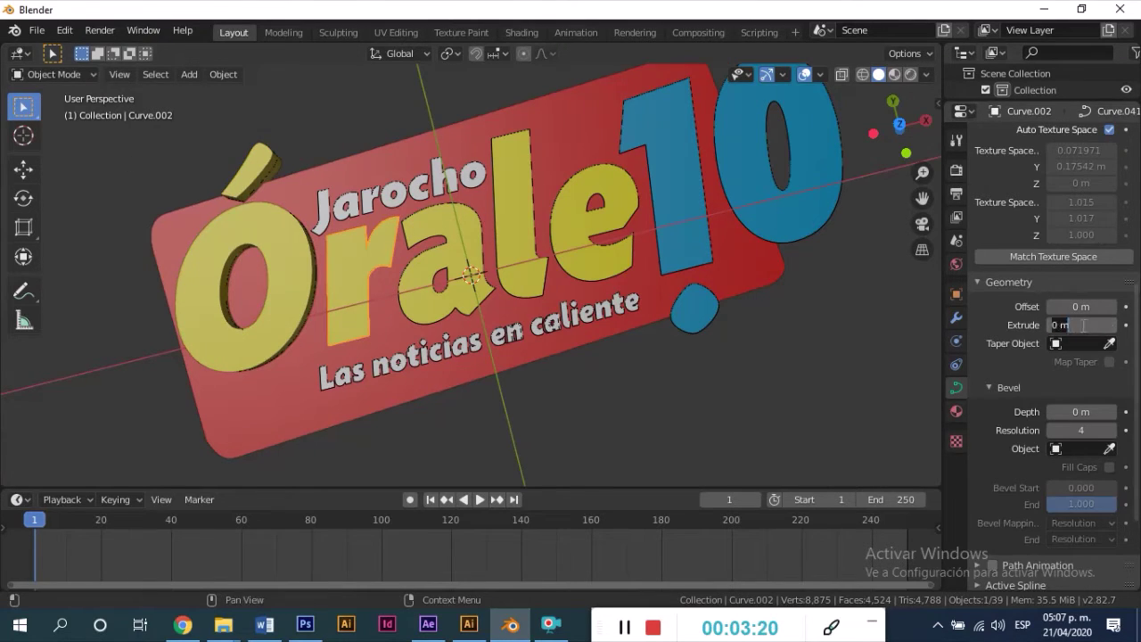
pyautogui.write('0.005')
pyautogui.press('Return')
pyautogui.click(436, 207)
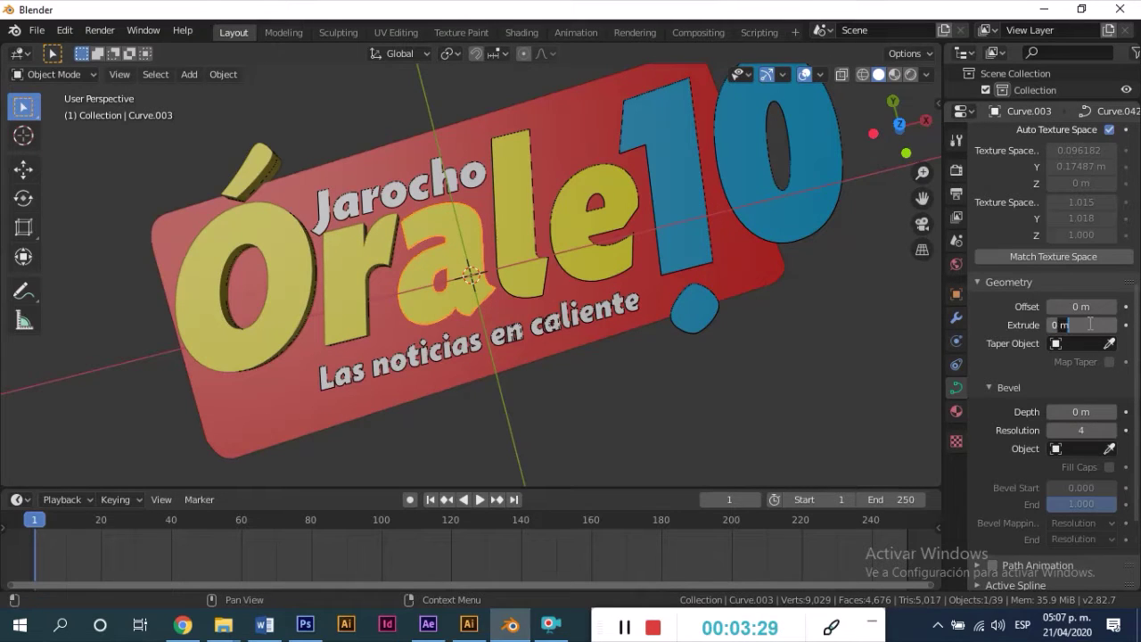
pyautogui.click(498, 234)
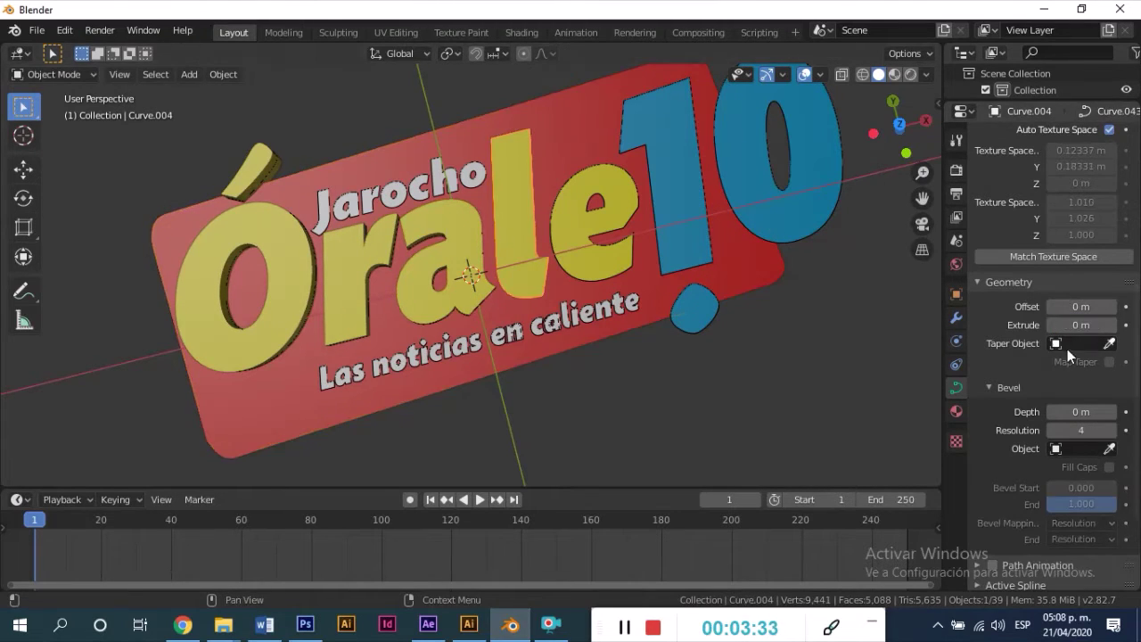
pyautogui.write('0.005')
pyautogui.press('Return')
pyautogui.click(580, 181)
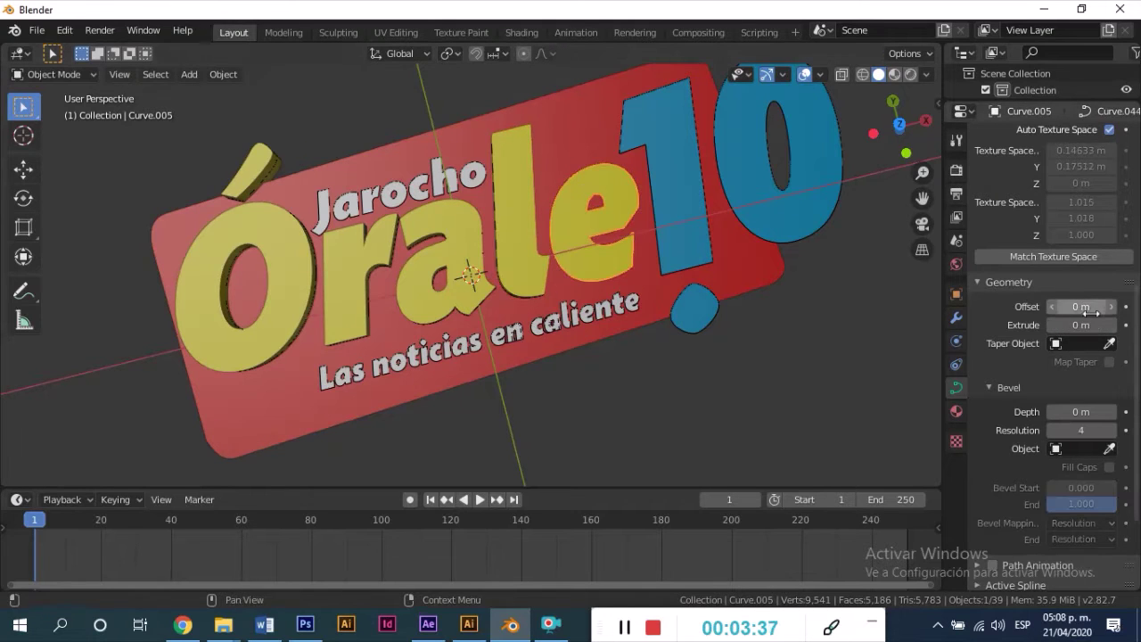
pyautogui.click(1088, 324)
pyautogui.press('Return')
# Give the blue 10's dot, 1 and 0 a 0.005 m extrusion
pyautogui.click(663, 209)
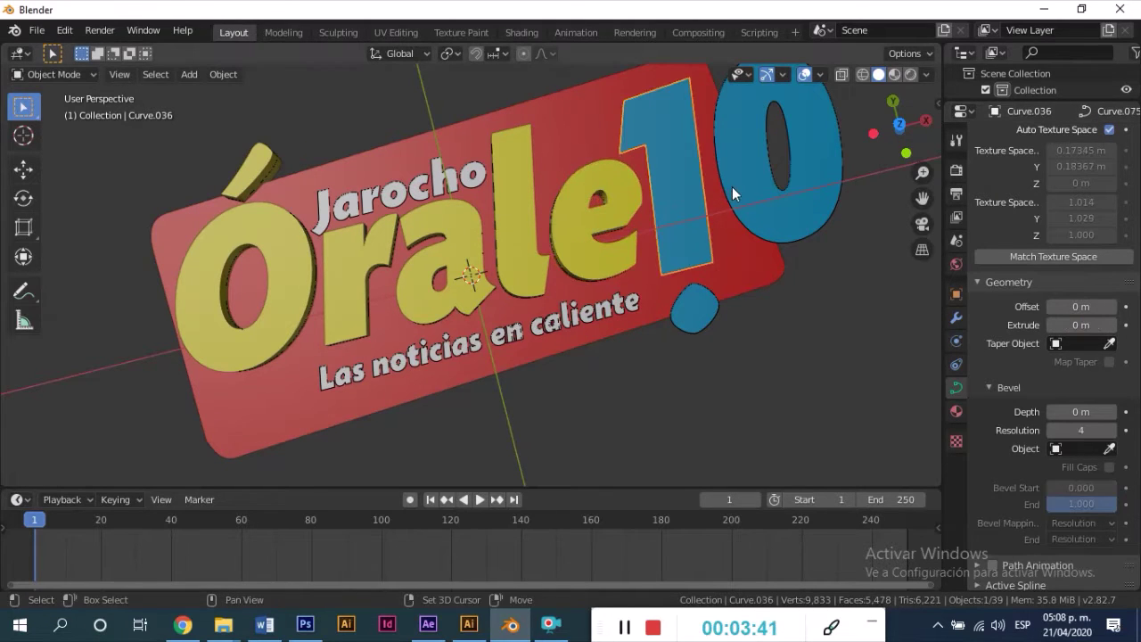
pyautogui.keyDown('shift'); pyautogui.click(694, 308); pyautogui.keyUp('shift')
pyautogui.click(1079, 324)
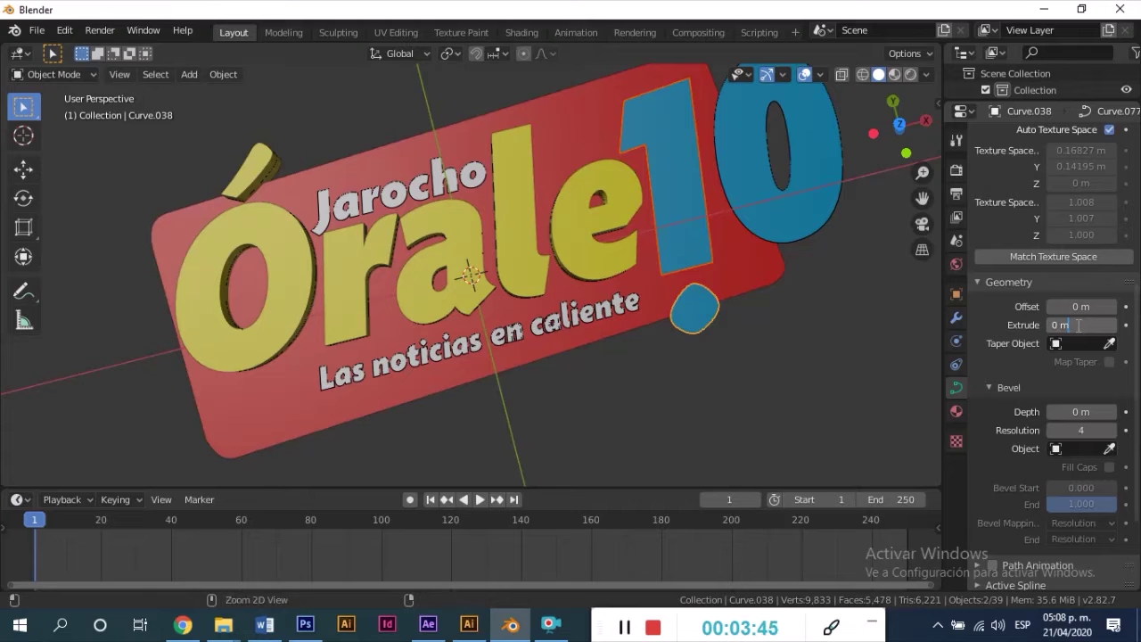
pyautogui.write('0.005')
pyautogui.press('Return')
pyautogui.click(695, 240)
pyautogui.click(1081, 325)
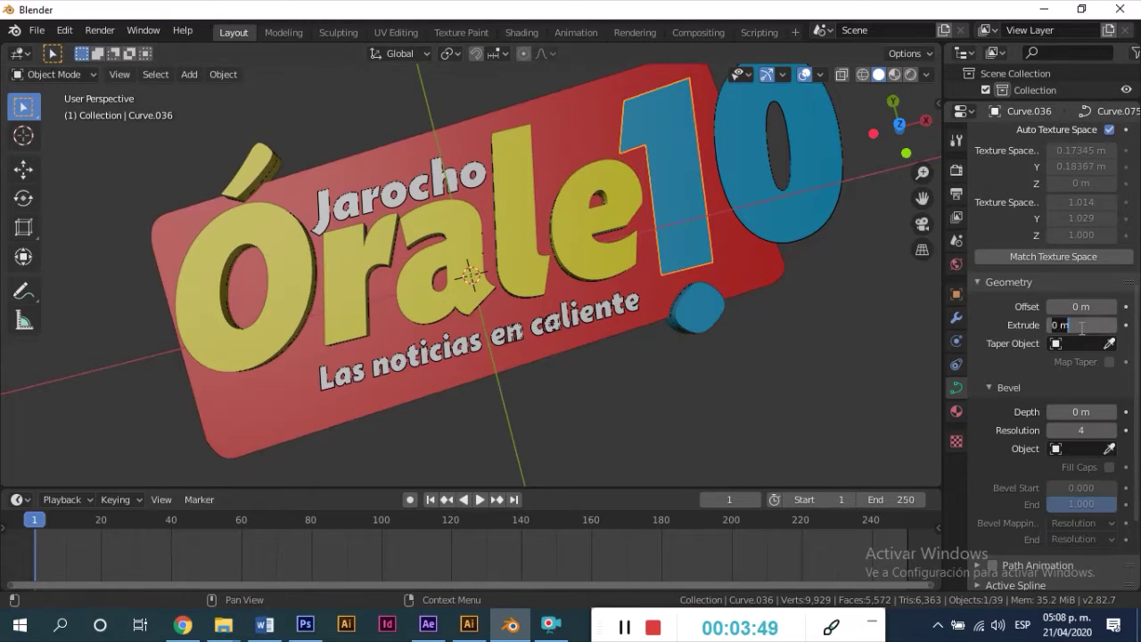
pyautogui.press('Return')
pyautogui.click(781, 233)
pyautogui.click(1081, 324)
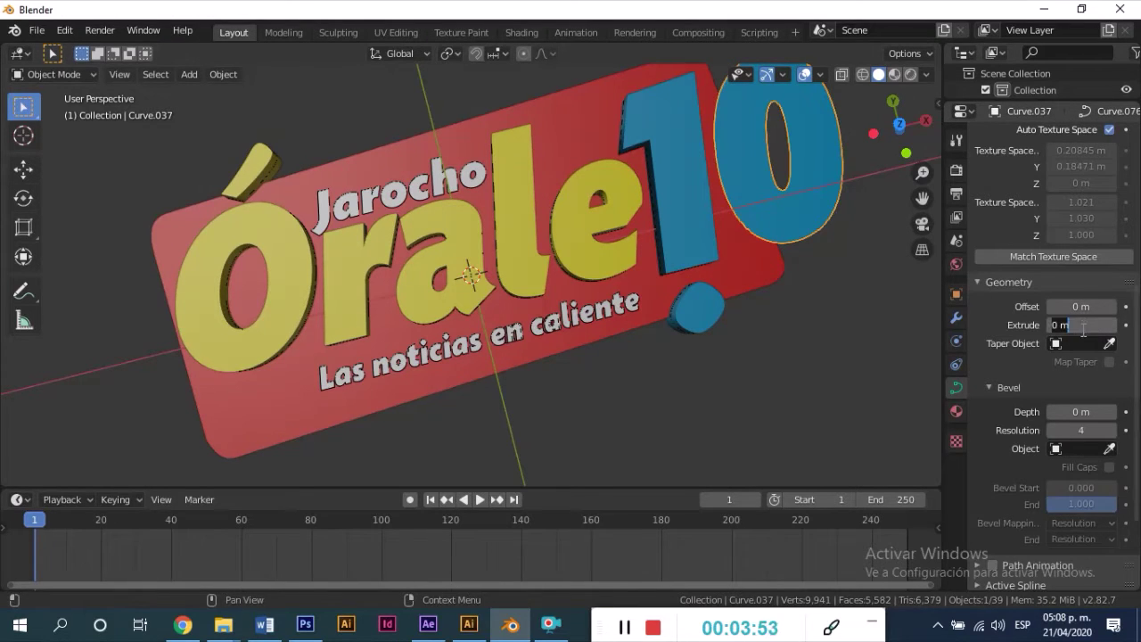
pyautogui.write('0.005')
pyautogui.press('Return')
# Try a larger offset on the 1 of the 10, then undo it
pyautogui.moveTo(713, 196)
pyautogui.mouseDown(button='middle')
pyautogui.moveTo(677, 178)
pyautogui.moveTo(654, 225)
pyautogui.moveTo(716, 202)
pyautogui.mouseUp(button='middle')
pyautogui.click(715, 202)
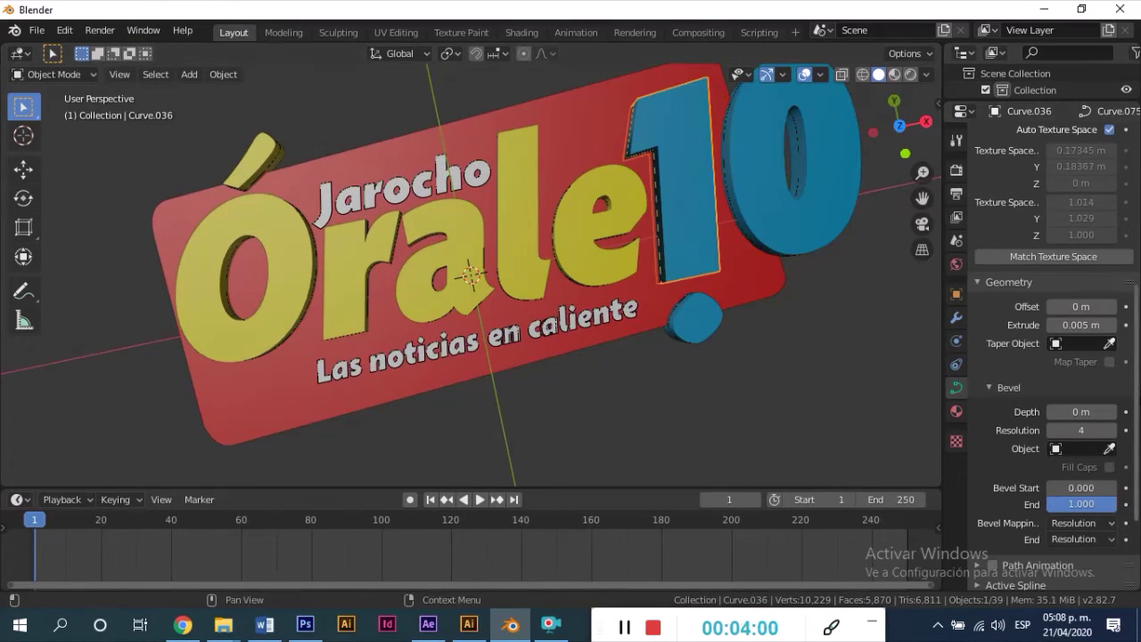
pyautogui.scroll(1, 1103, 398)
pyautogui.scroll(1, 1096, 399)
pyautogui.scroll(-2, 1092, 374)
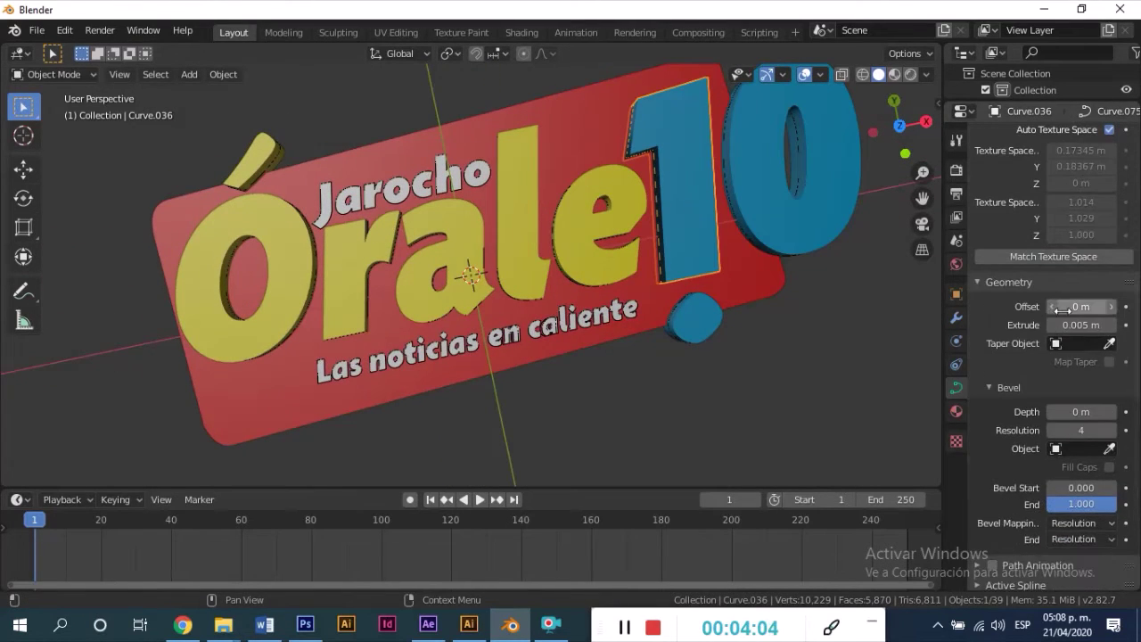
pyautogui.moveTo(1056, 309); pyautogui.dragTo(1042, 301)
pyautogui.scroll(-4, 1006, 395)
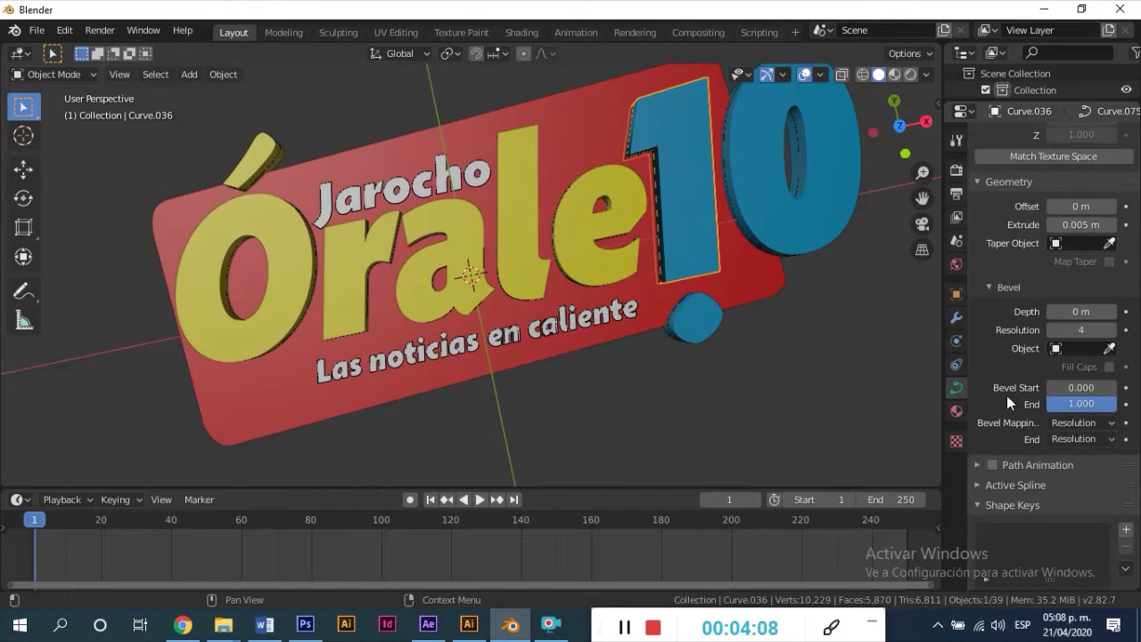
pyautogui.scroll(-1, 997, 396)
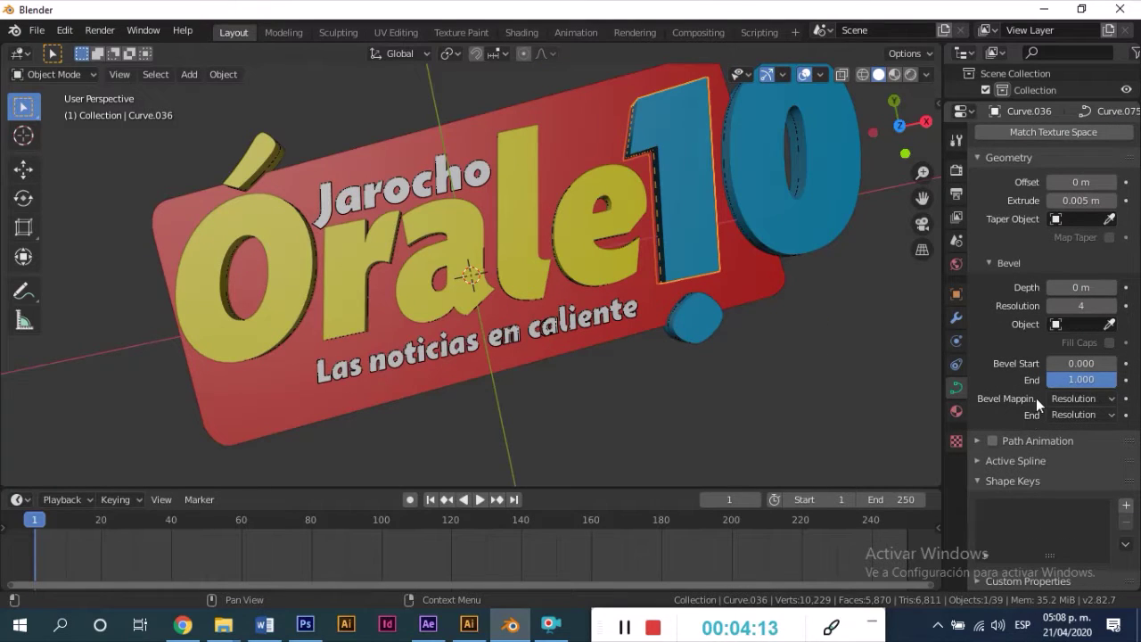
pyautogui.scroll(4, 1027, 386)
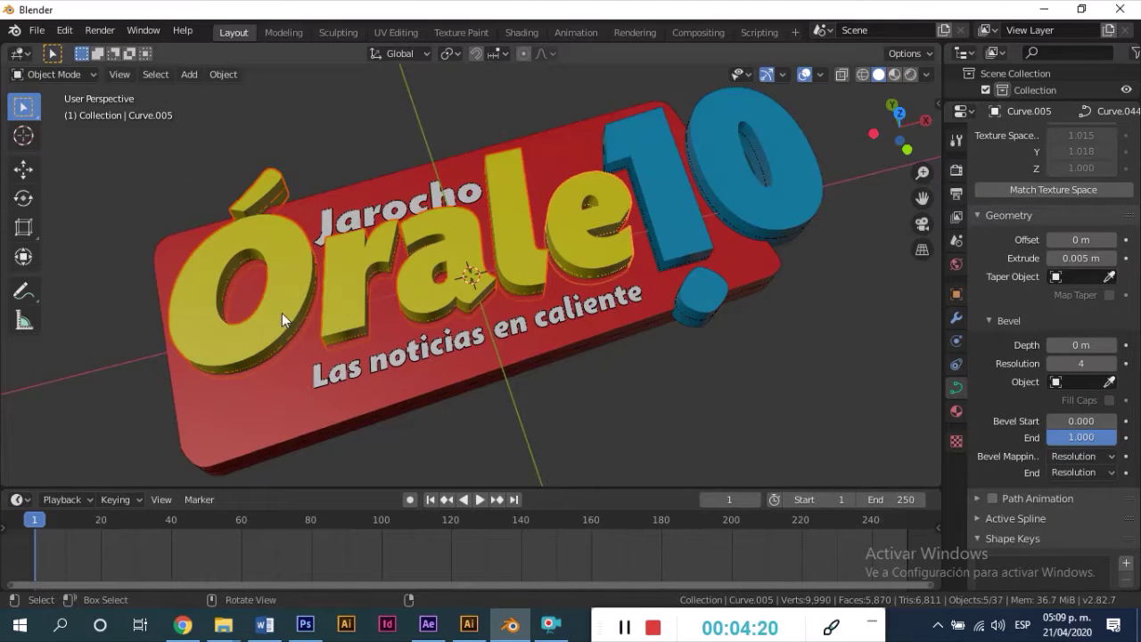
pyautogui.hotkey('ctrl', 'z')
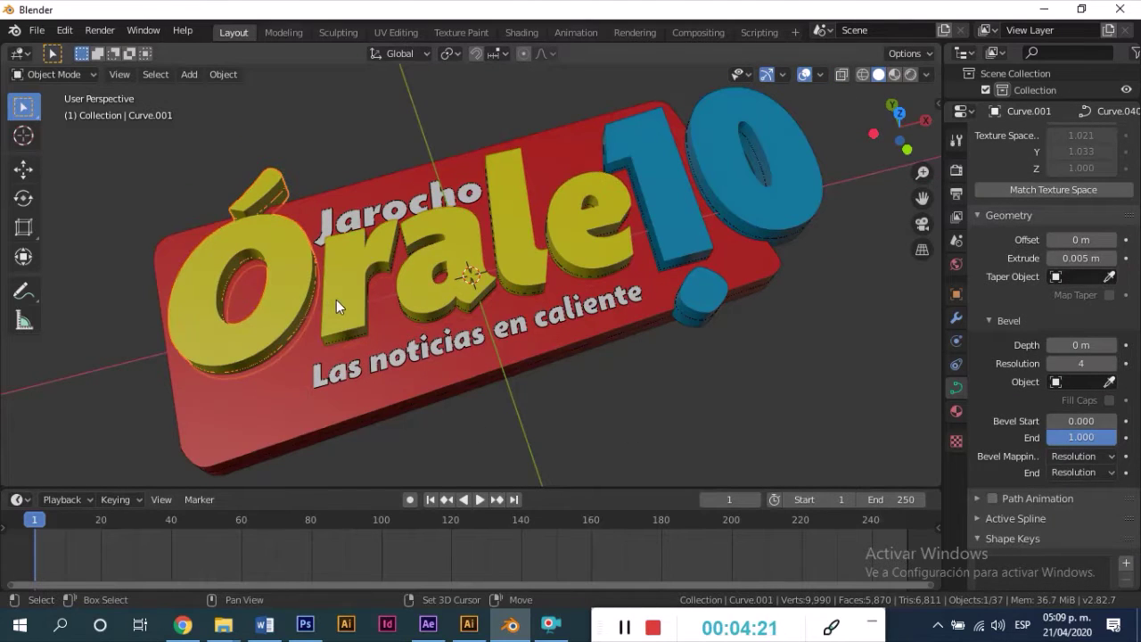
# Select the five Órale letters and lift them slightly along the vertical axis
pyautogui.keyDown('shift'); pyautogui.click(569, 197); pyautogui.keyUp('shift')
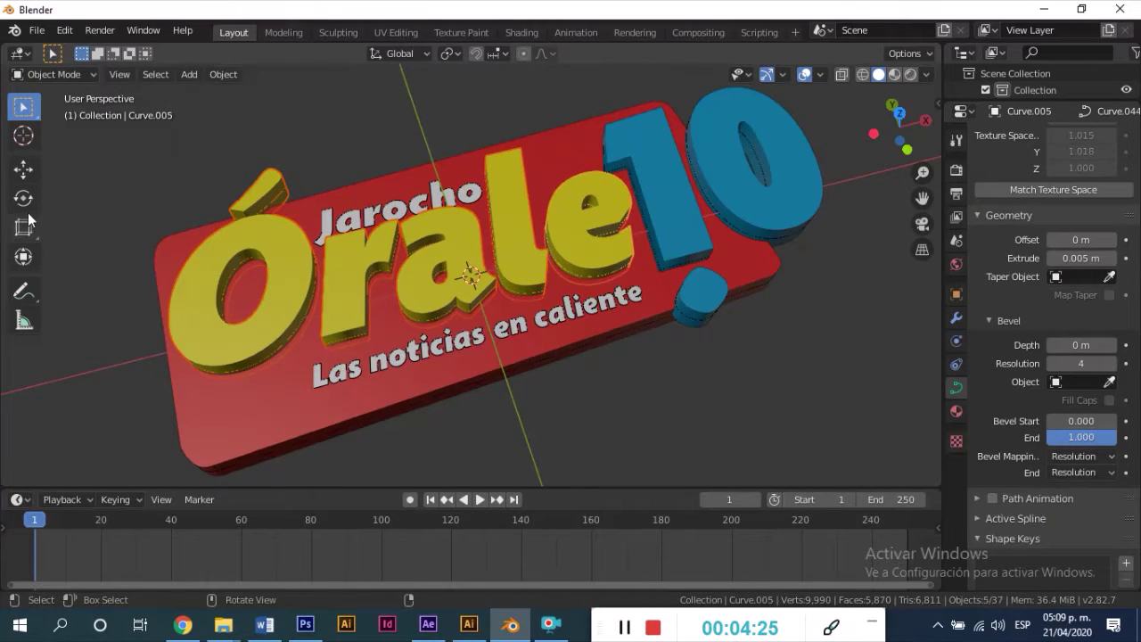
pyautogui.click(23, 168)
pyautogui.moveTo(168, 181)
pyautogui.mouseDown(button='middle')
pyautogui.moveTo(197, 114)
pyautogui.moveTo(177, 179)
pyautogui.mouseUp(button='middle')
pyautogui.scroll(-3, 176, 186)
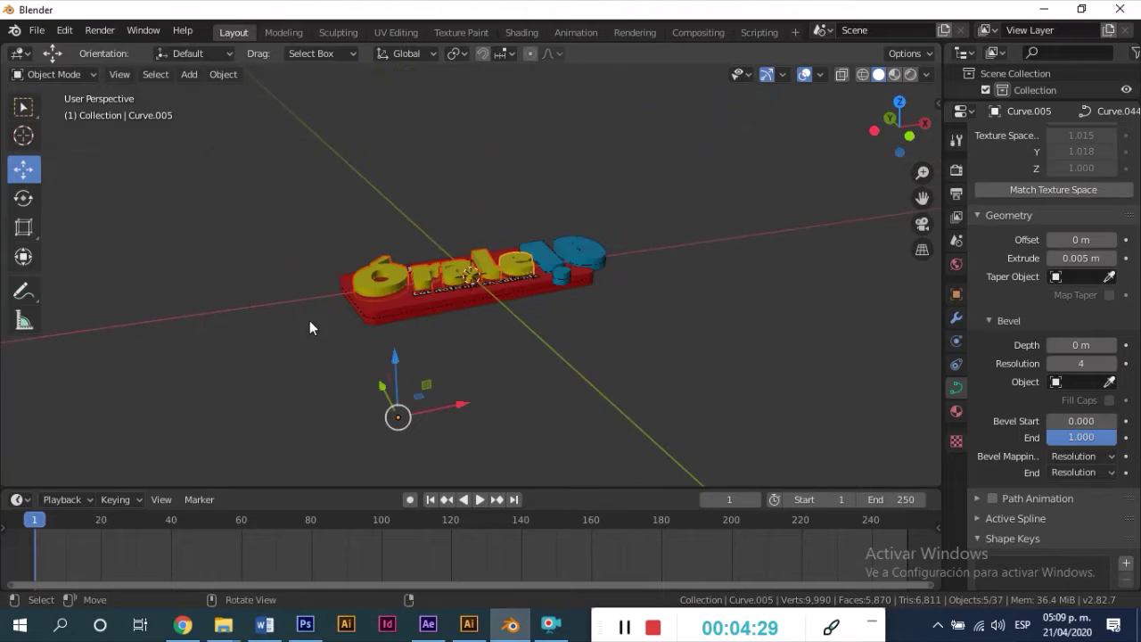
pyautogui.moveTo(395, 384); pyautogui.dragTo(394, 356)
pyautogui.press('KP_Decimal')
pyautogui.moveTo(438, 422)
pyautogui.mouseDown(button='middle')
pyautogui.moveTo(415, 461)
pyautogui.moveTo(433, 324)
pyautogui.moveTo(415, 403)
pyautogui.mouseUp(button='middle')
pyautogui.scroll(2, 415, 402)
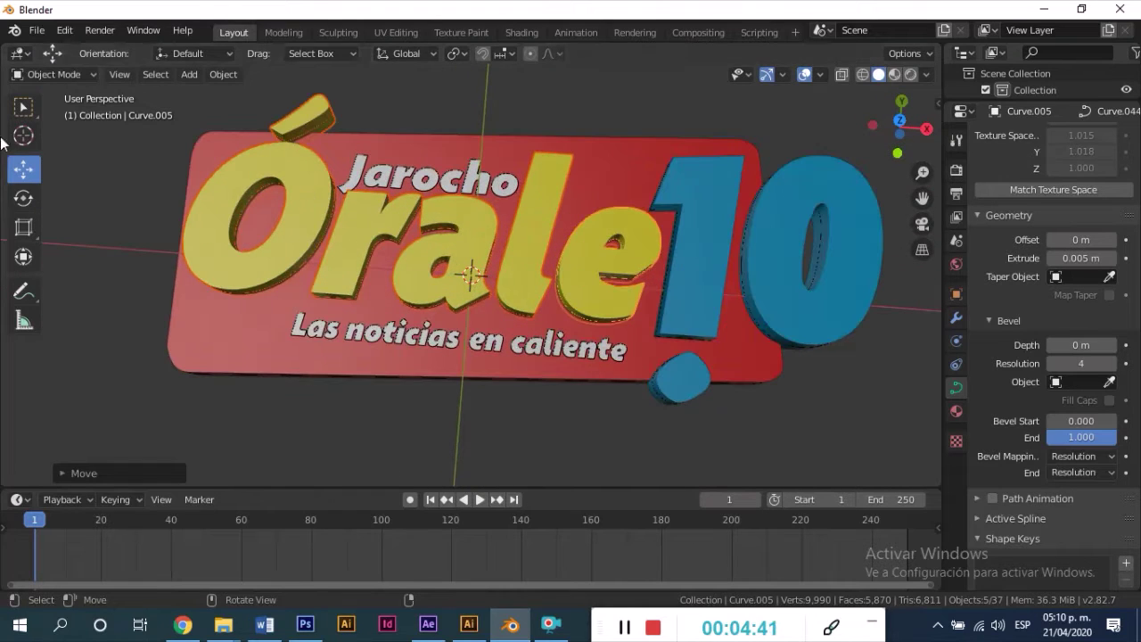
# Extrude the s, a and L of 'Las' to 0.005 m
pyautogui.press('w')
pyautogui.click(299, 330)
pyautogui.scroll(3, 307, 333)
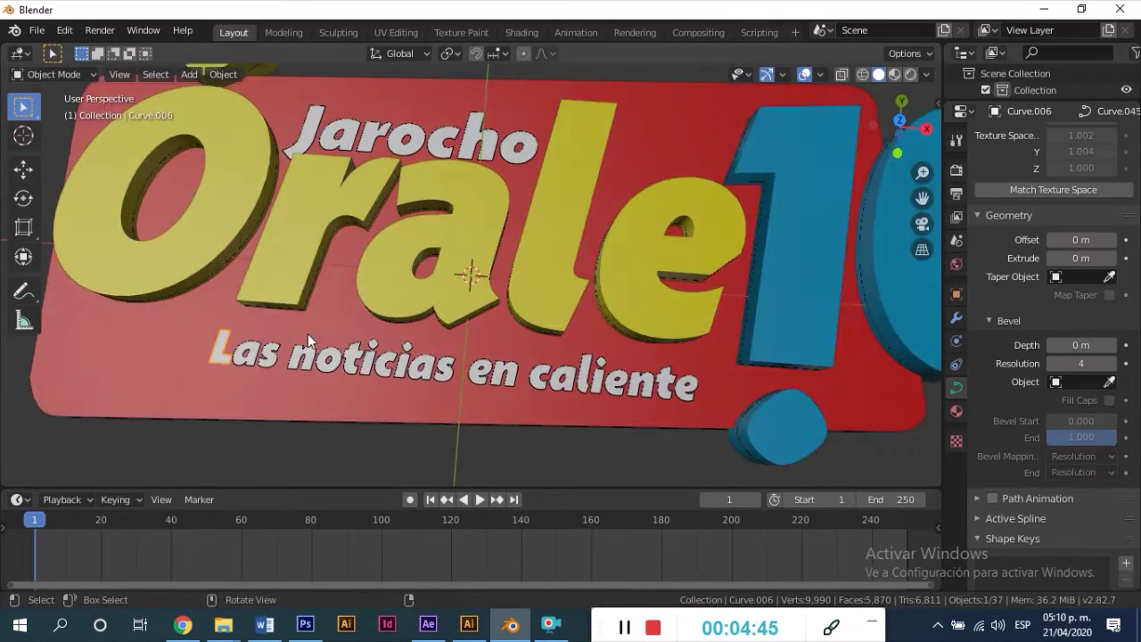
pyautogui.keyDown('shift'); pyautogui.click(248, 356); pyautogui.keyUp('shift')
pyautogui.keyDown('shift'); pyautogui.click(267, 358); pyautogui.keyUp('shift')
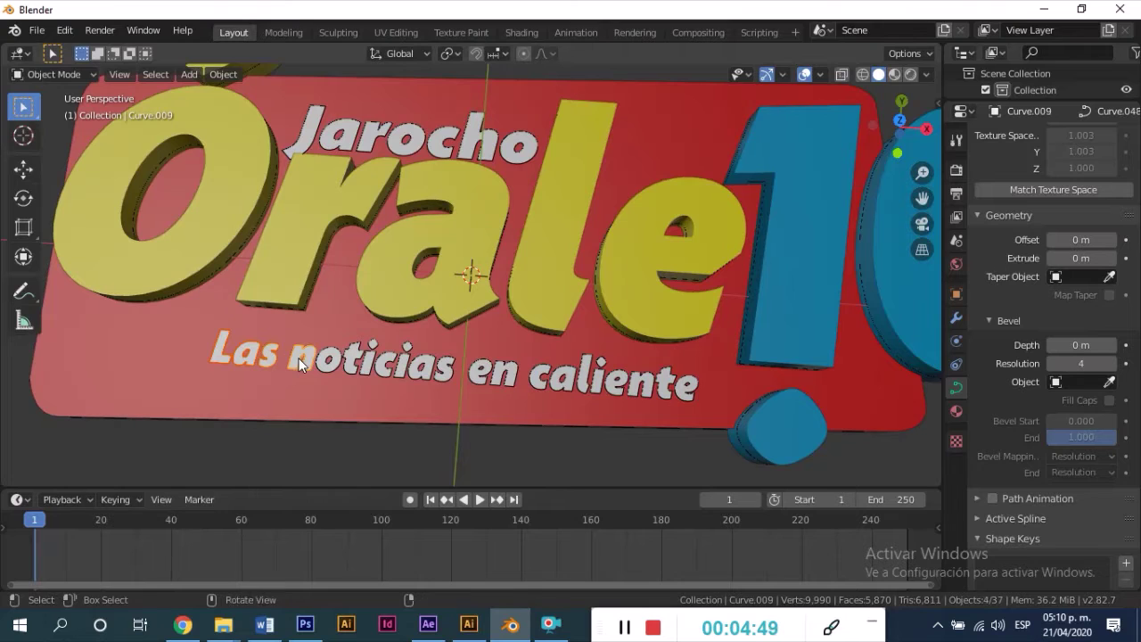
pyautogui.scroll(3, 1051, 403)
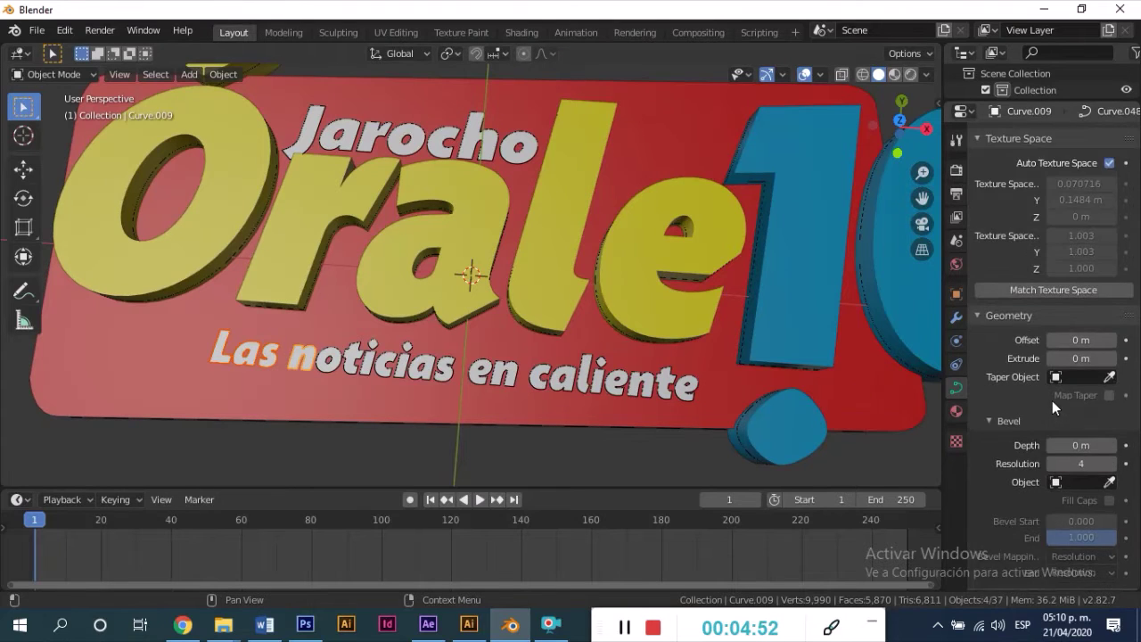
pyautogui.scroll(-2, 1051, 436)
pyautogui.scroll(4, 1044, 345)
pyautogui.scroll(-2, 981, 388)
pyautogui.scroll(-5, 980, 388)
pyautogui.scroll(4, 980, 388)
pyautogui.click(1080, 334)
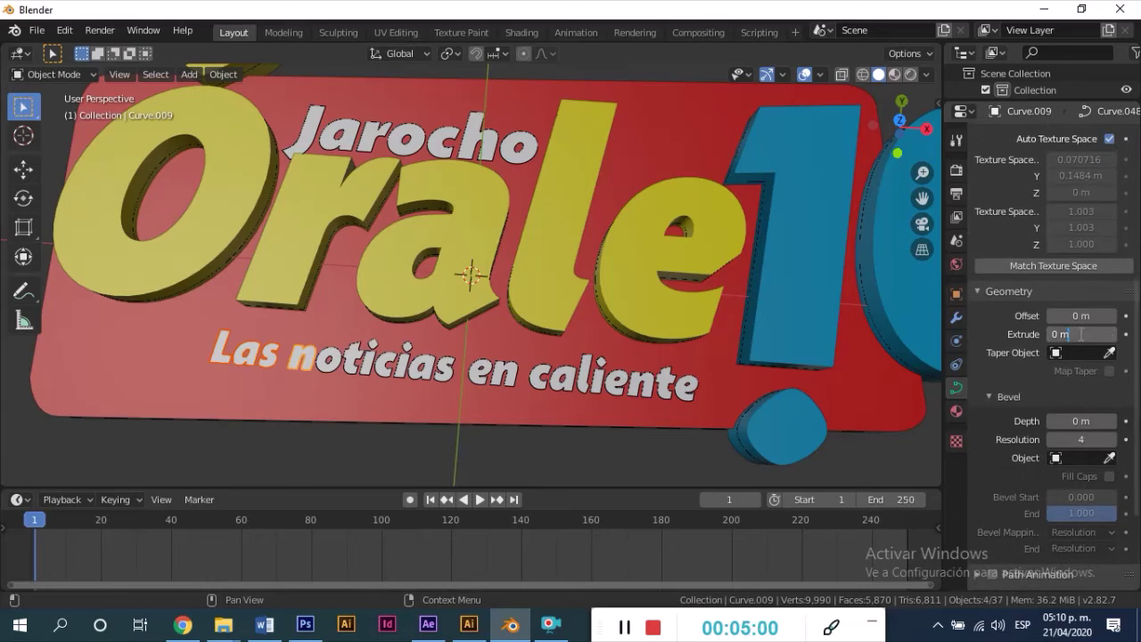
pyautogui.press('Return')
pyautogui.click(265, 360)
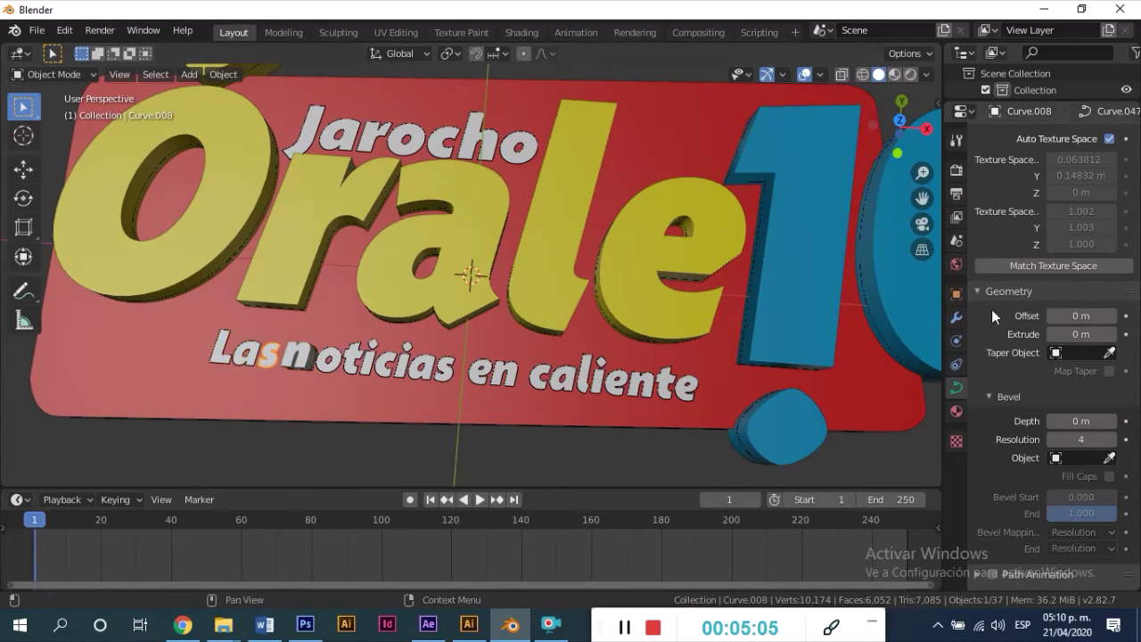
pyautogui.write('0.005')
pyautogui.press('Return')
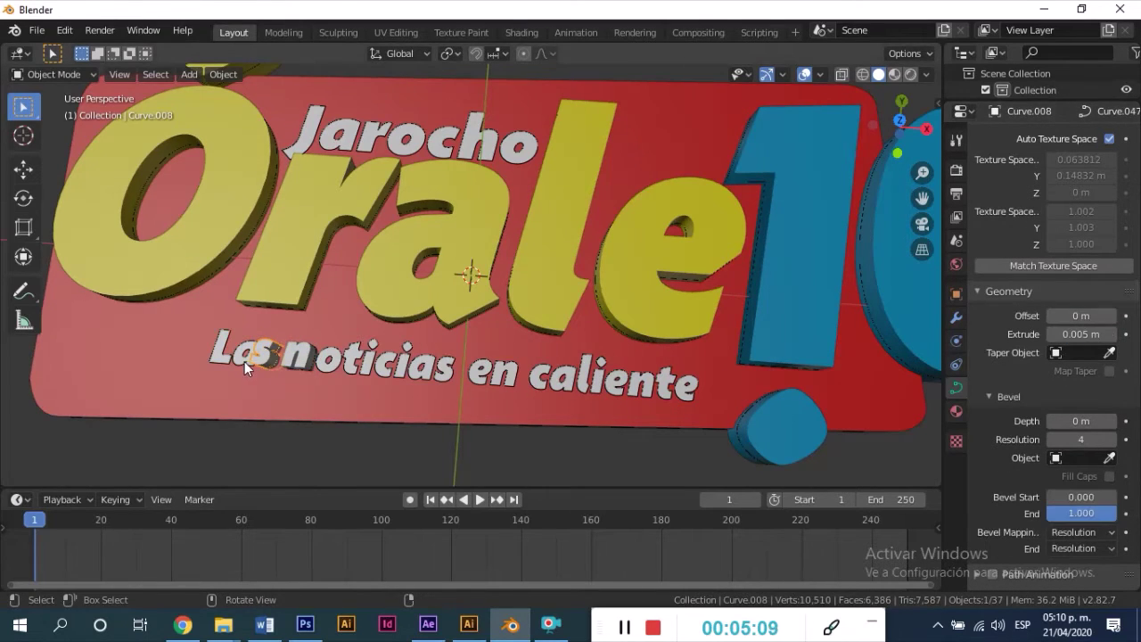
pyautogui.click(244, 361)
pyautogui.hotkey('ctrl', 'v')
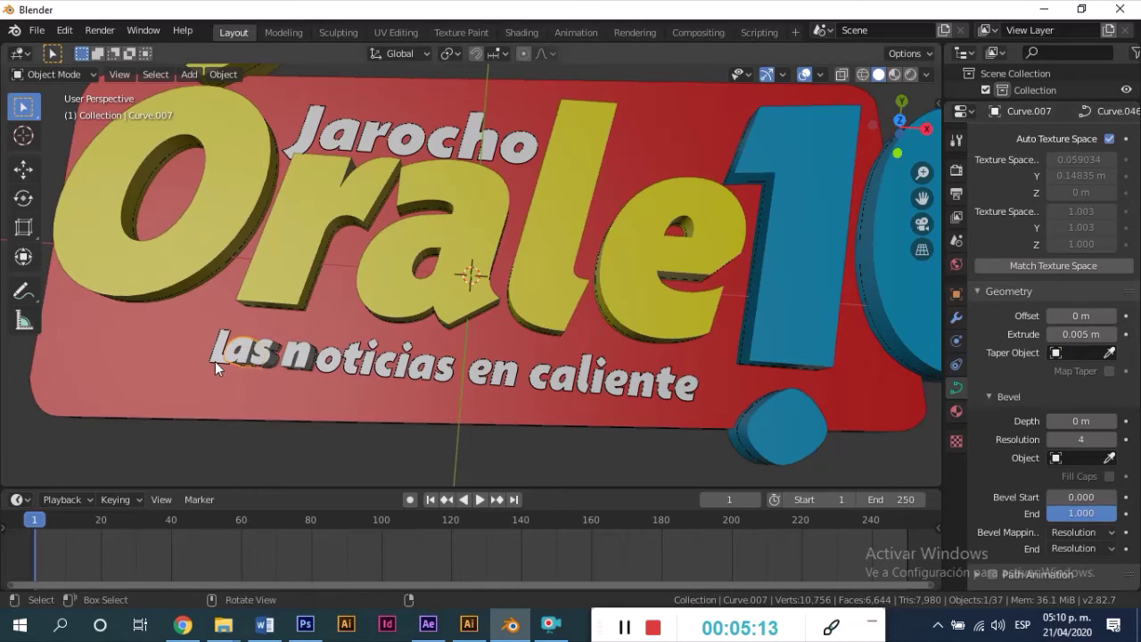
pyautogui.click(214, 361)
pyautogui.hotkey('ctrl', 'v')
pyautogui.press('Return')
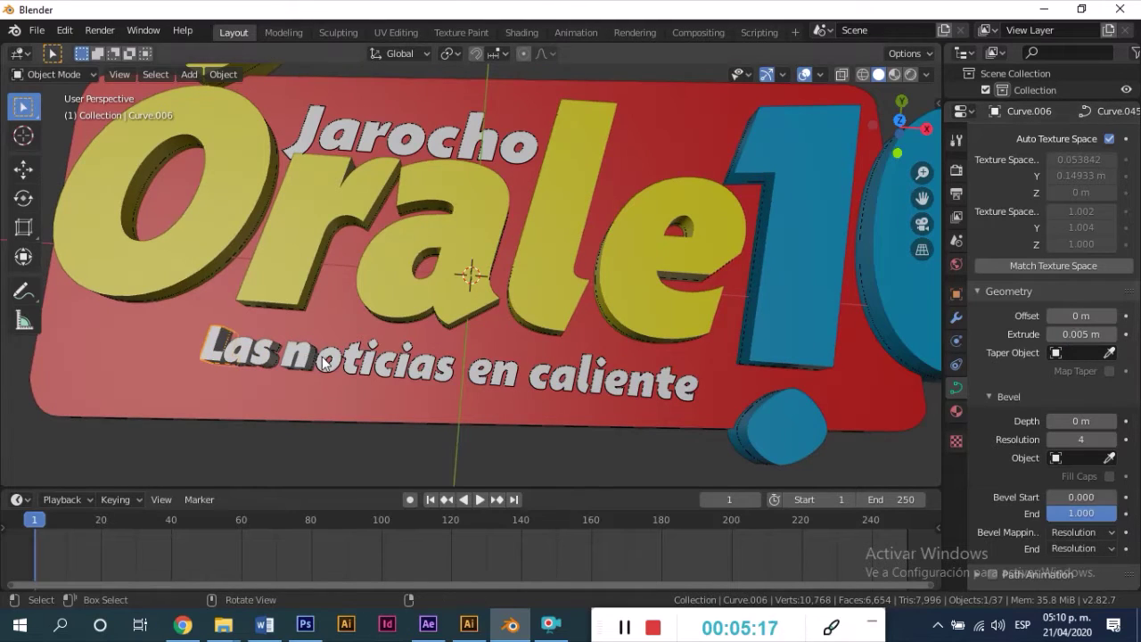
# Extrude the letters of 'noticias' to 0.005 m
pyautogui.click(328, 361)
pyautogui.hotkey('ctrl', 'v')
pyautogui.press('Return')
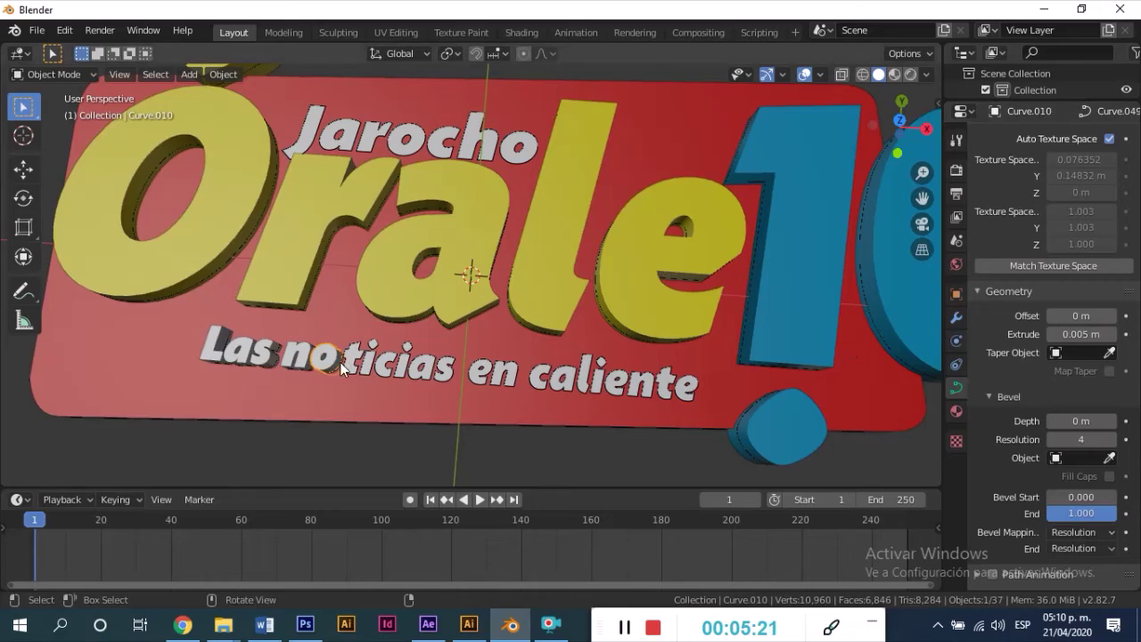
pyautogui.click(354, 361)
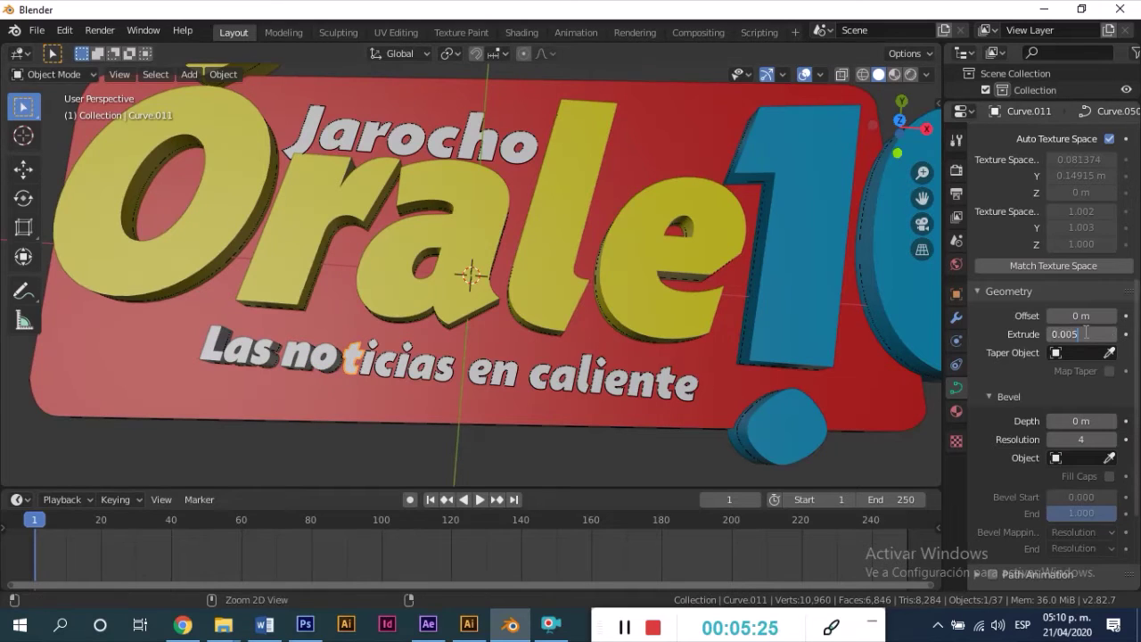
pyautogui.press('Return')
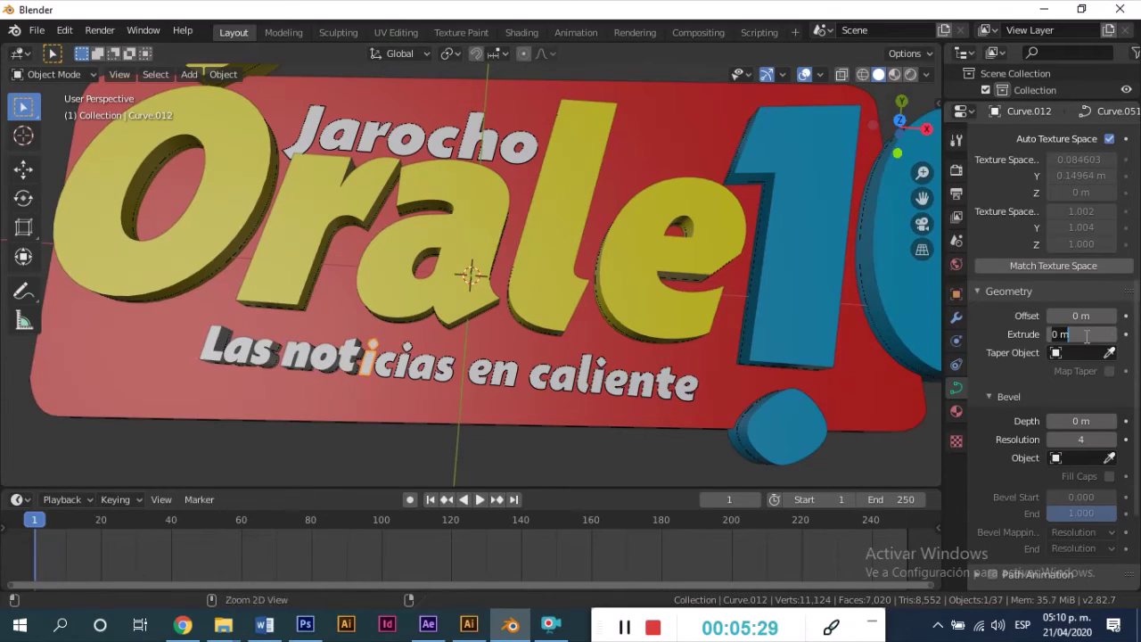
pyautogui.click(384, 369)
pyautogui.write('0.005')
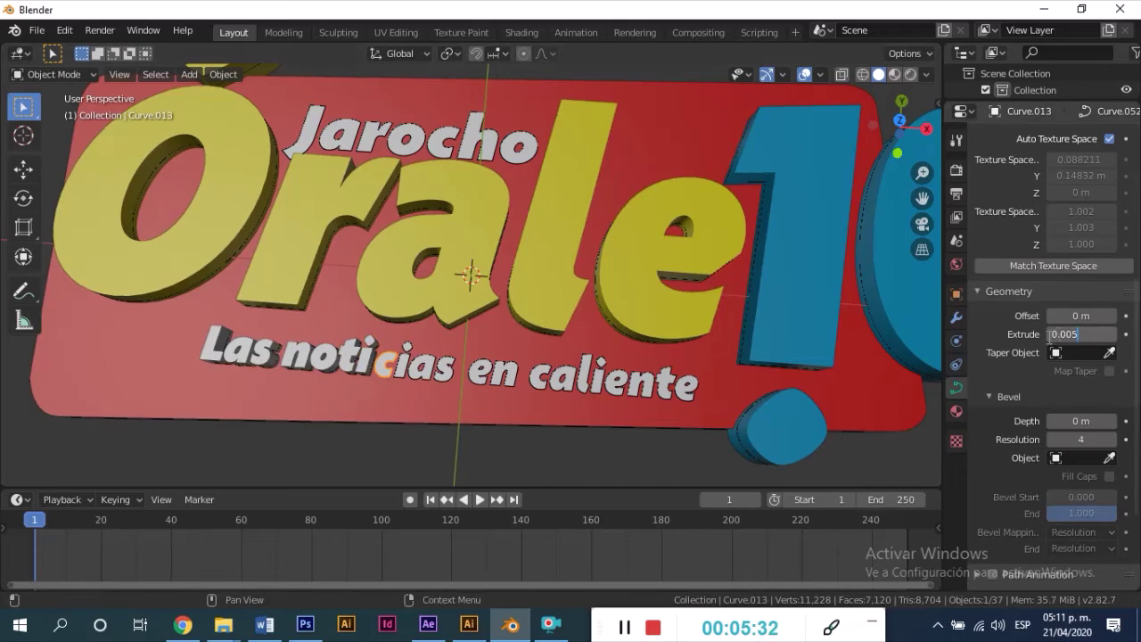
pyautogui.press('Return')
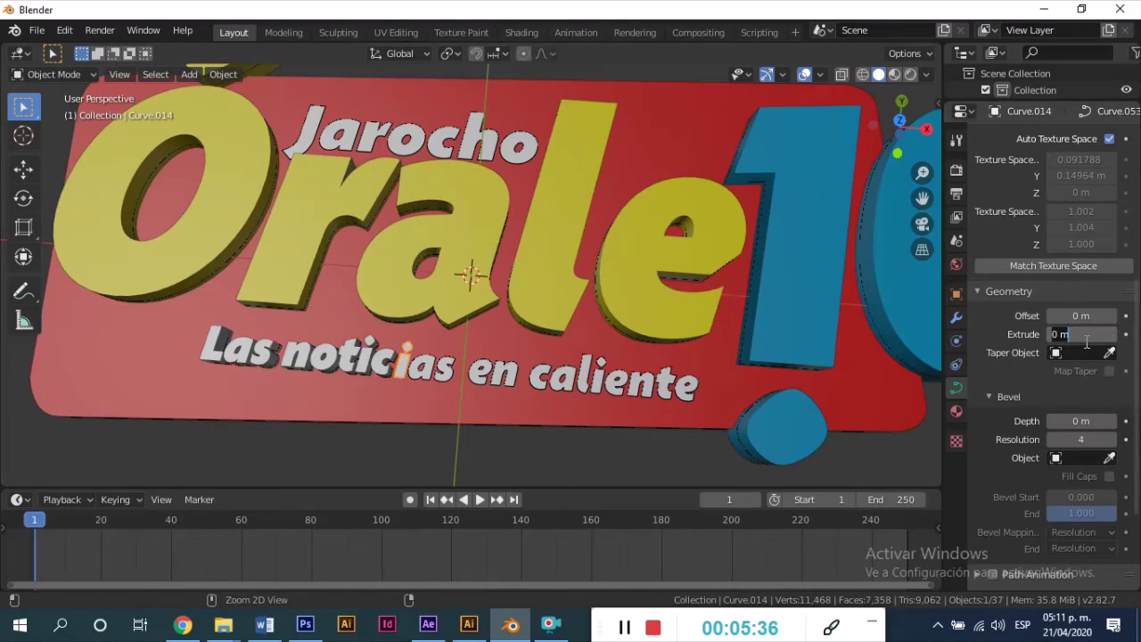
pyautogui.click(427, 367)
pyautogui.click(1079, 334)
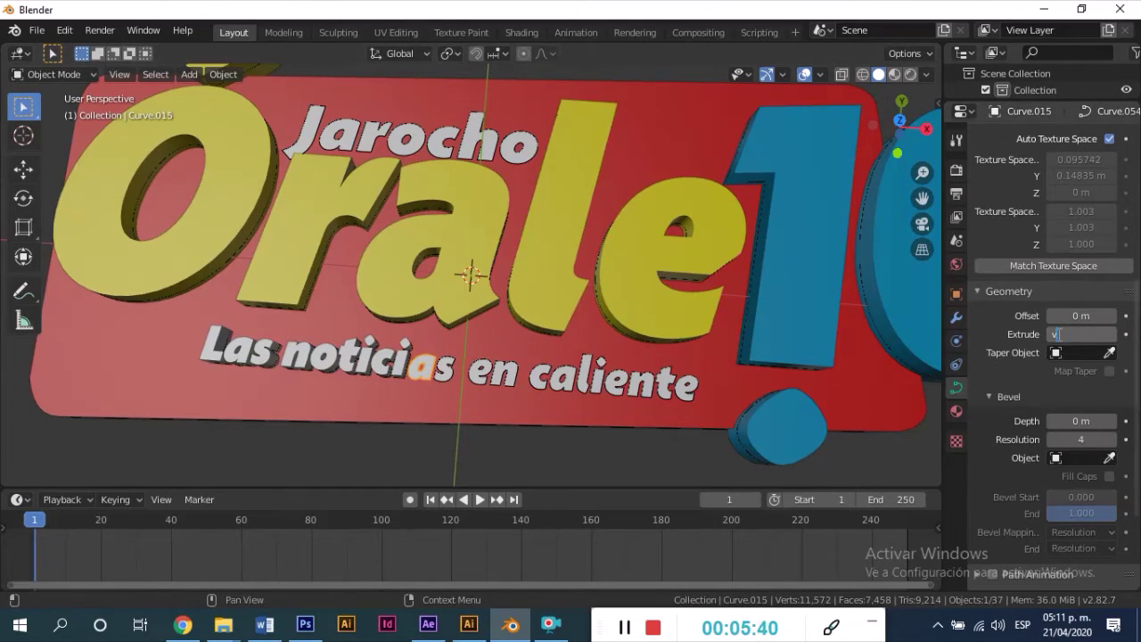
pyautogui.write('0.005 m')
pyautogui.press('Return')
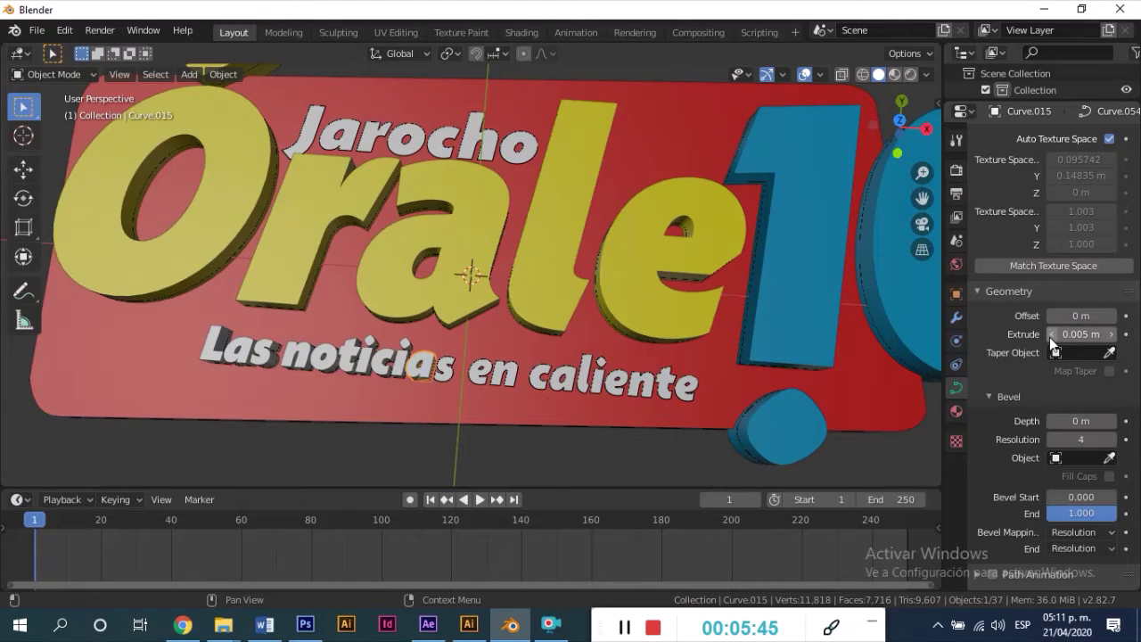
pyautogui.click(443, 375)
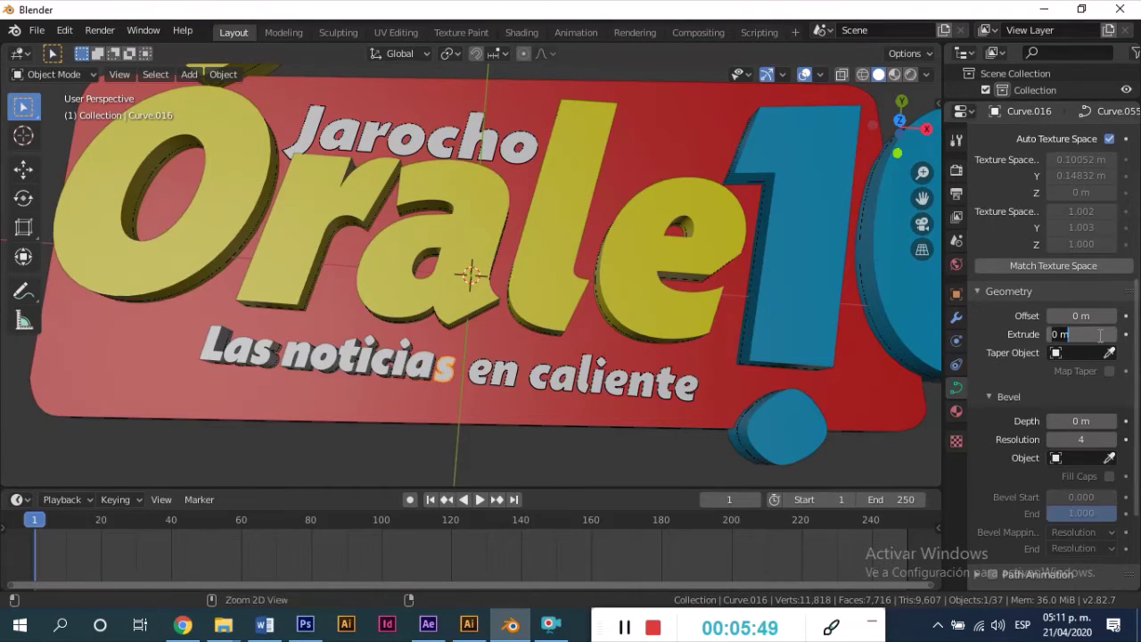
# Give the e and n of 'en' a 0.005 m extrusion
pyautogui.click(484, 375)
pyautogui.write('0.00')
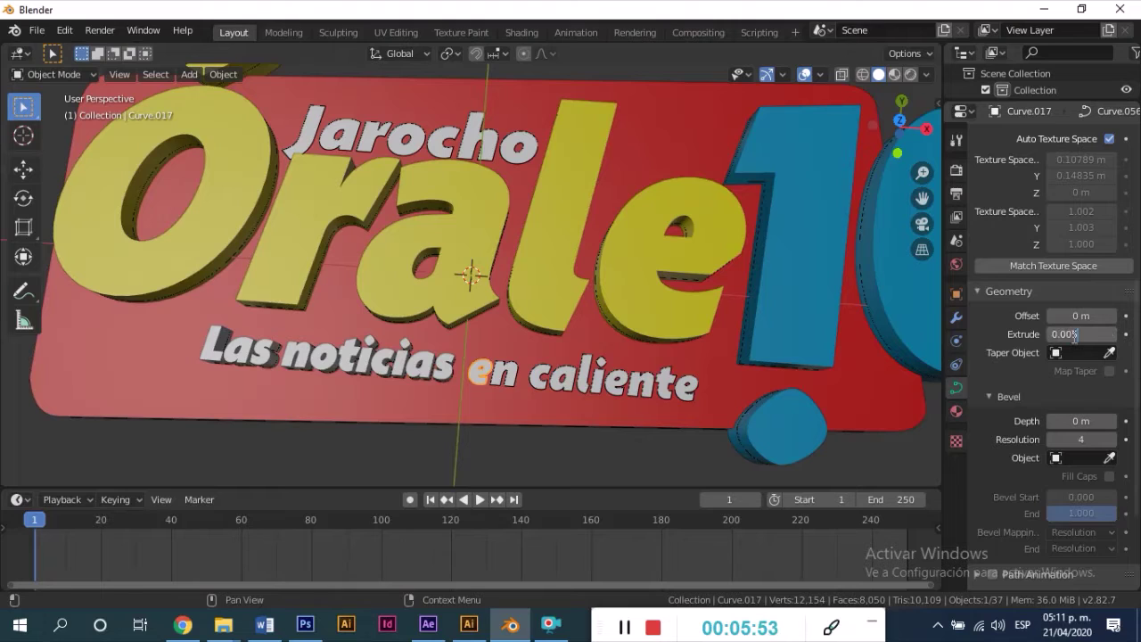
pyautogui.write('5')
pyautogui.press('Return')
pyautogui.click(504, 374)
pyautogui.doubleClick(1080, 334)
pyautogui.write('0.005')
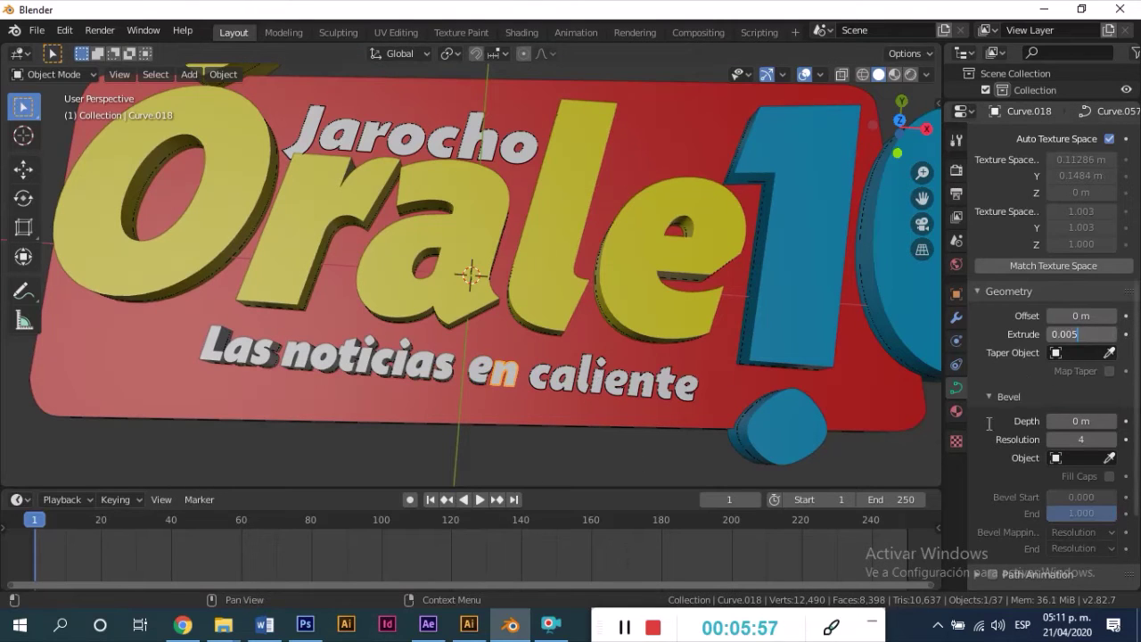
pyautogui.press('Return')
# Extrude the a, c, l and i of 'caliente' to 0.005 m
pyautogui.click(561, 376)
pyautogui.doubleClick(1086, 333)
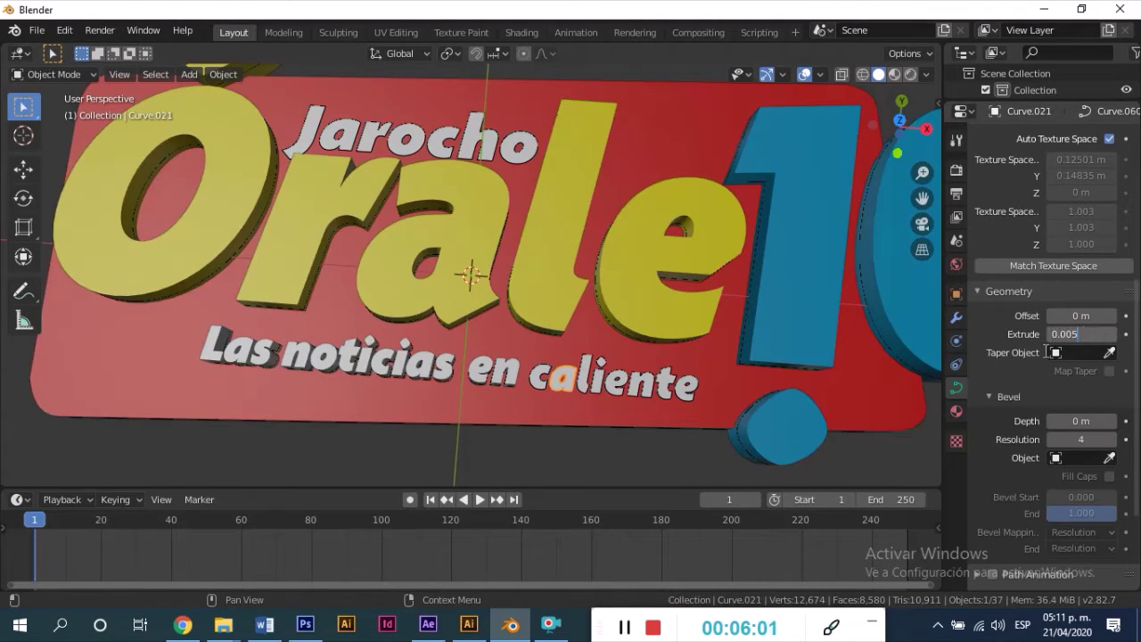
pyautogui.press('Return')
pyautogui.click(541, 374)
pyautogui.press('Return')
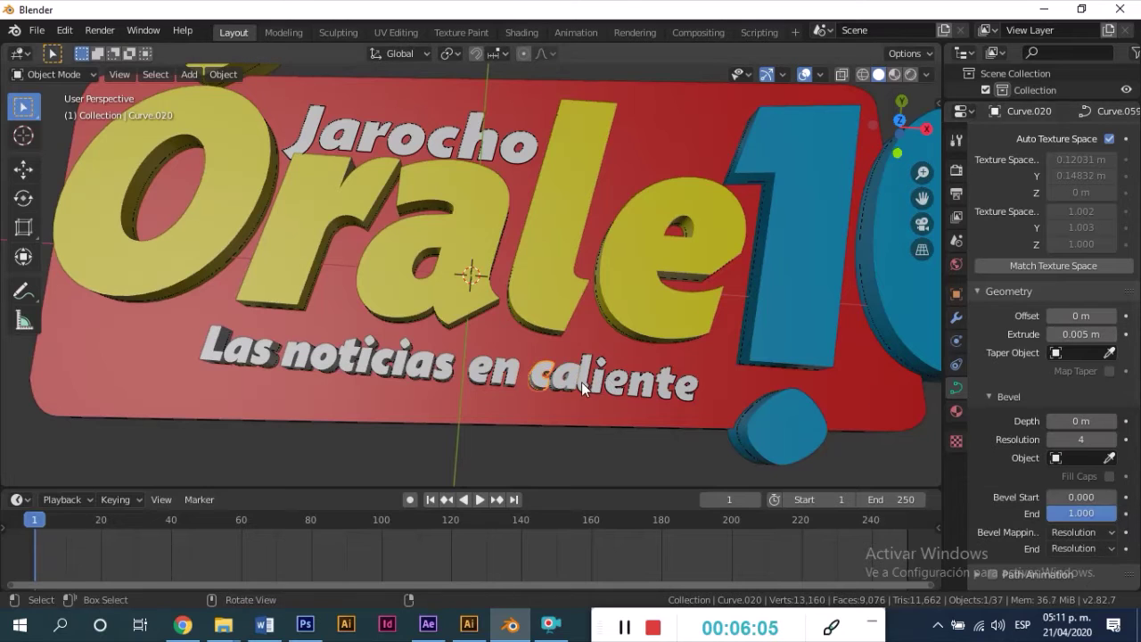
pyautogui.click(582, 381)
pyautogui.click(588, 381)
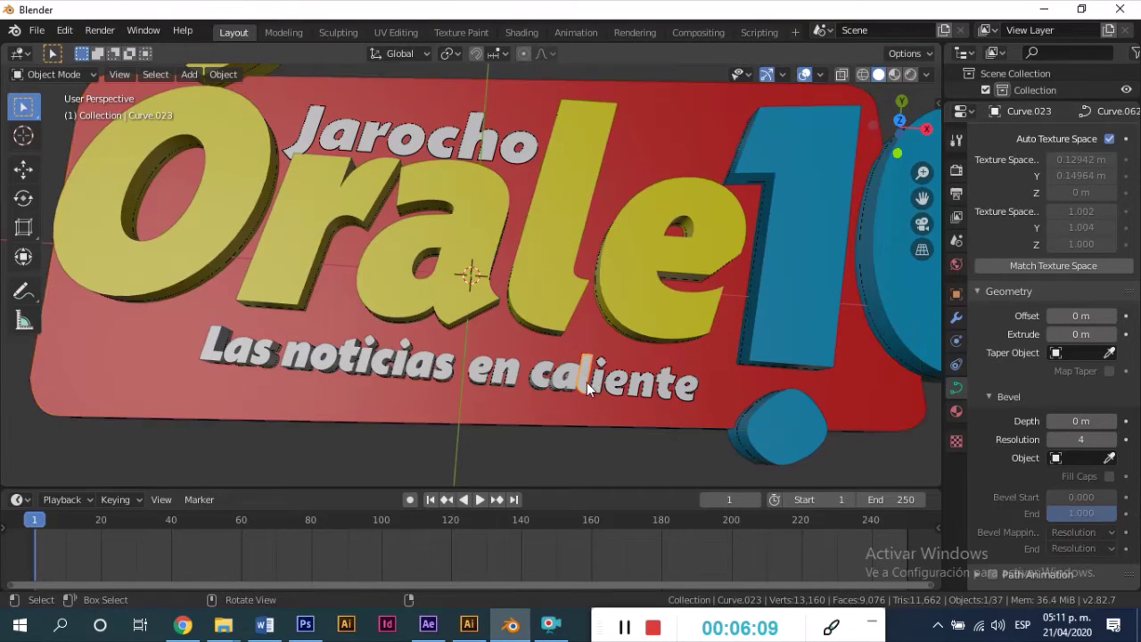
pyautogui.write('0.005')
pyautogui.press('Return')
pyautogui.moveTo(614, 369)
pyautogui.mouseDown(button='middle')
pyautogui.moveTo(591, 337)
pyautogui.moveTo(567, 358)
pyautogui.mouseUp(button='middle')
pyautogui.click(571, 403)
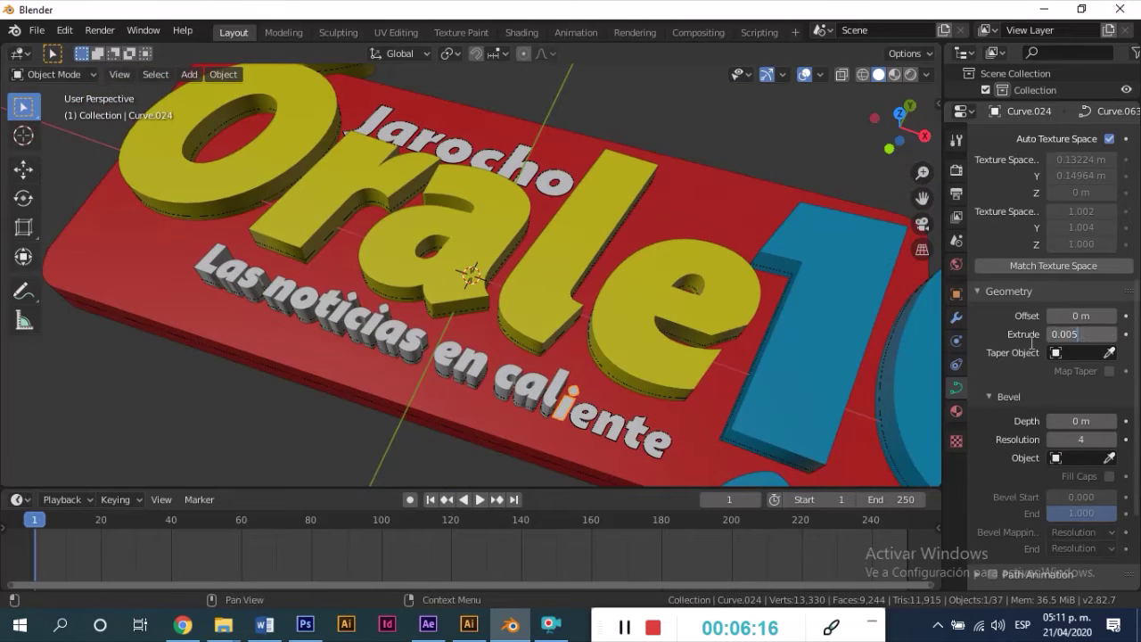
pyautogui.press('Return')
# Finish 'caliente' by extruding its e, n and final e to 0.005 m
pyautogui.click(581, 415)
pyautogui.write('0.005')
pyautogui.press('Return')
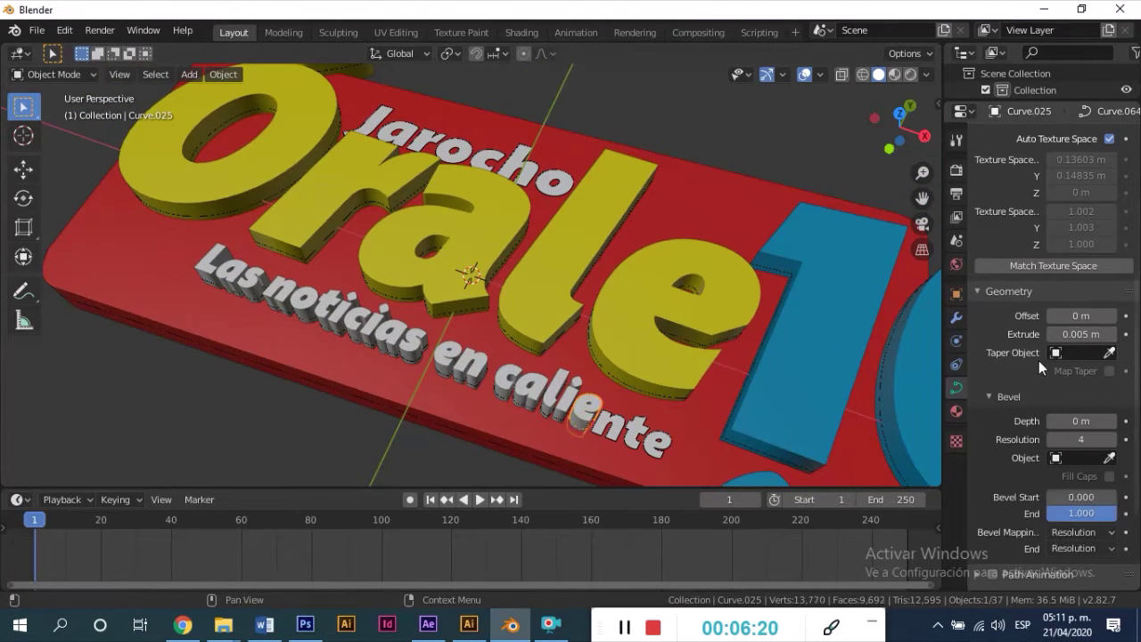
pyautogui.click(606, 426)
pyautogui.doubleClick(1094, 335)
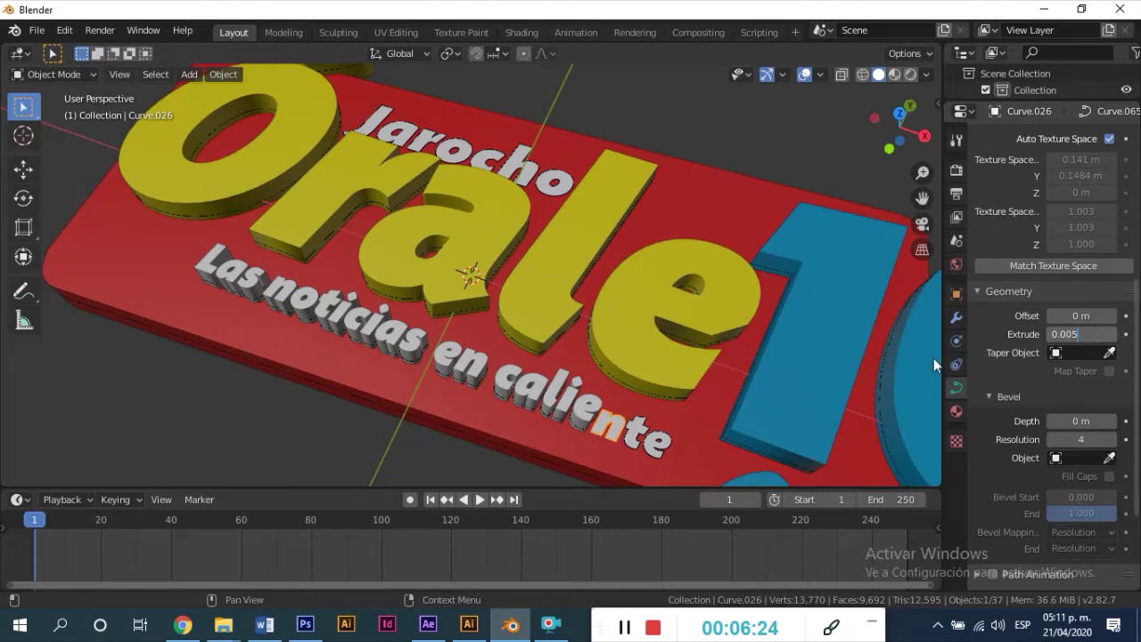
pyautogui.press('Return')
pyautogui.click(640, 441)
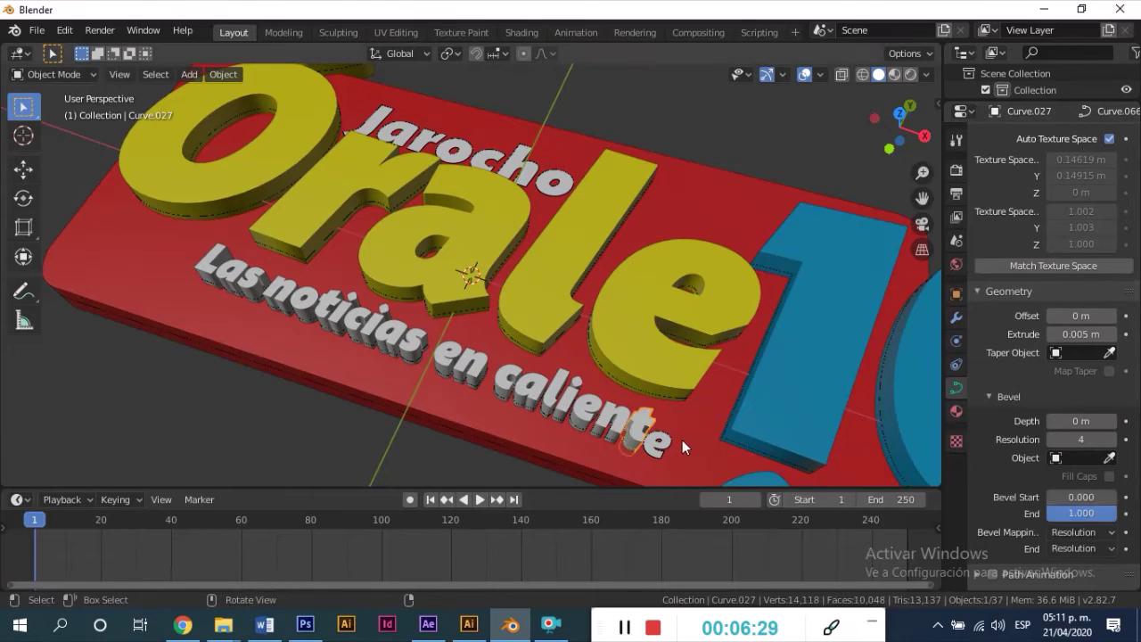
pyautogui.click(660, 443)
pyautogui.doubleClick(1085, 334)
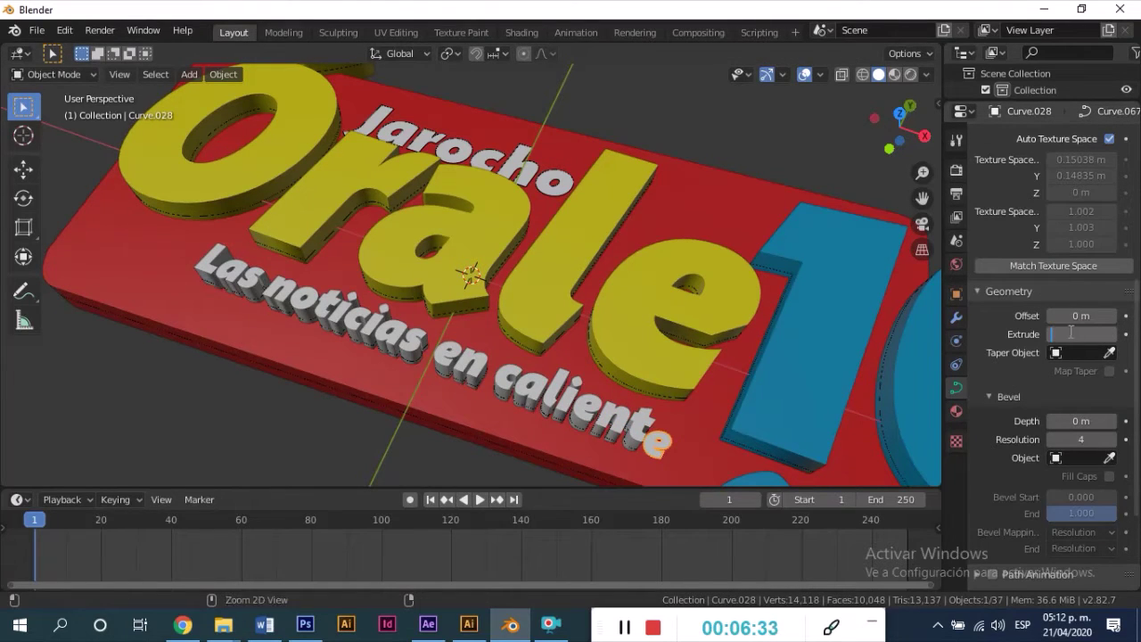
pyautogui.write('0.005')
pyautogui.press('Return')
# Face the logo front-on and extrude the h of 'Jarocho' by 0.005 m
pyautogui.moveTo(455, 272); pyautogui.dragTo(496, 165, button='middle')
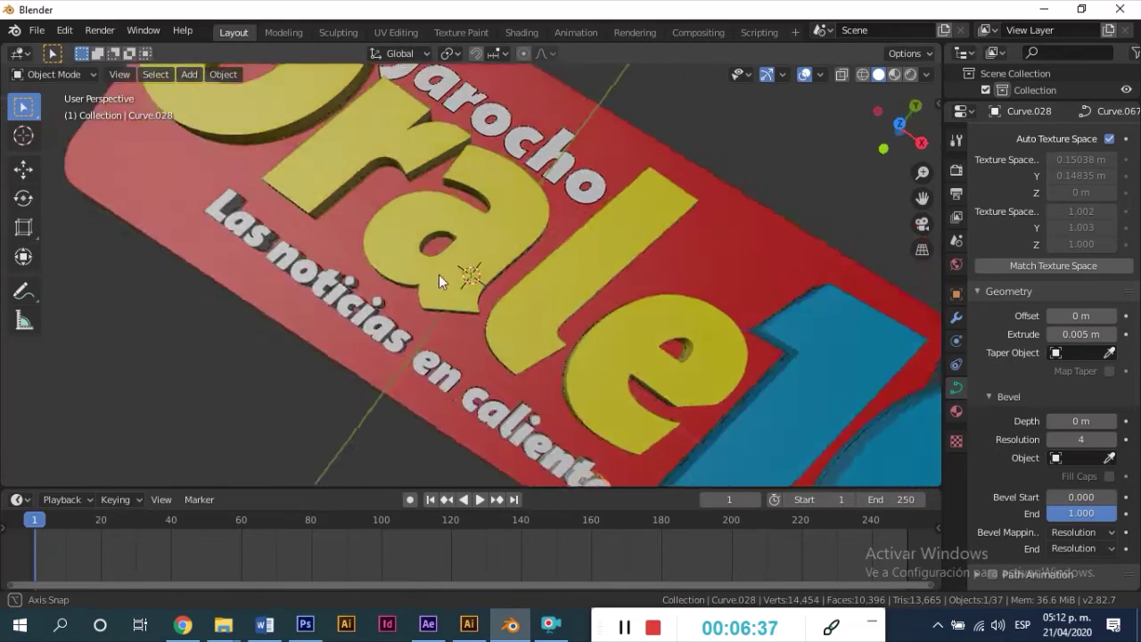
pyautogui.moveTo(508, 197); pyautogui.dragTo(445, 270, button='middle')
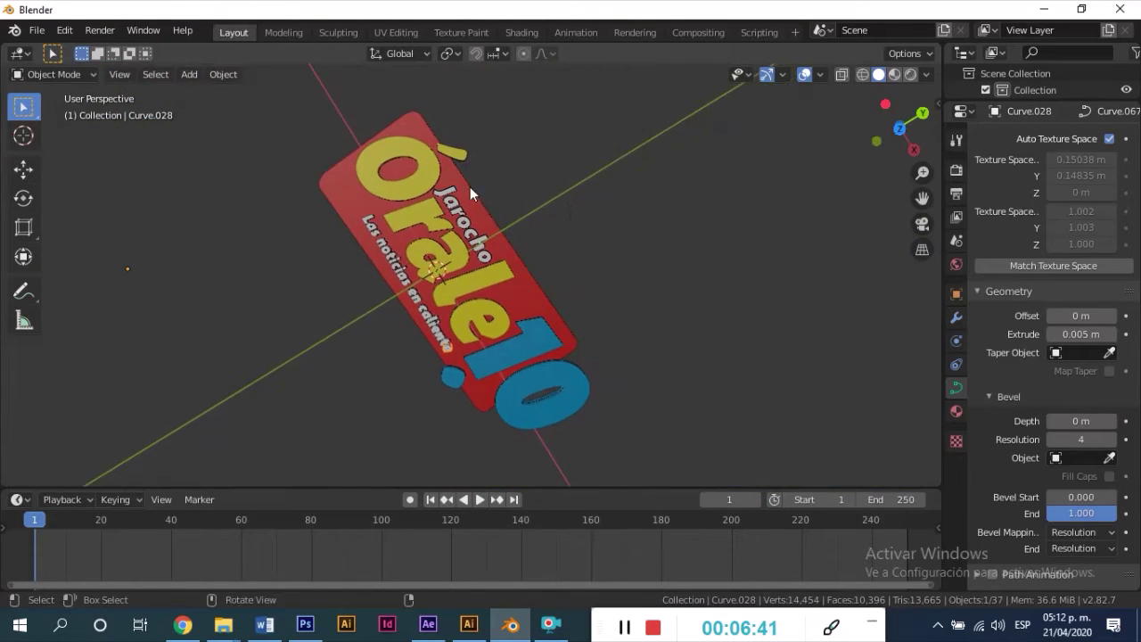
pyautogui.scroll(3, 448, 270)
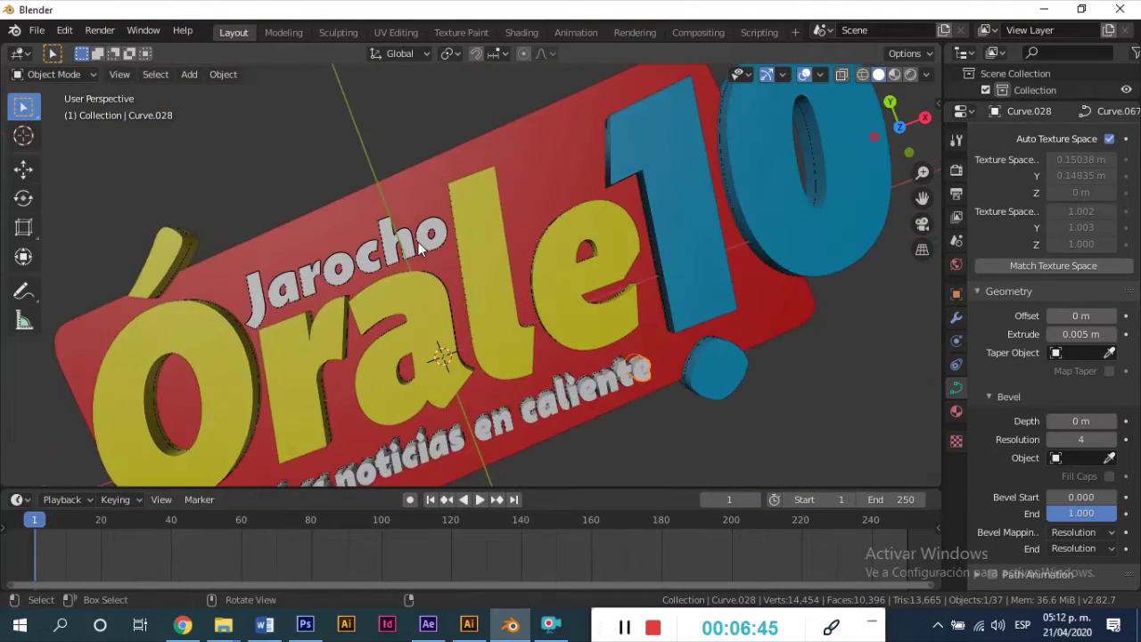
pyautogui.click(431, 235)
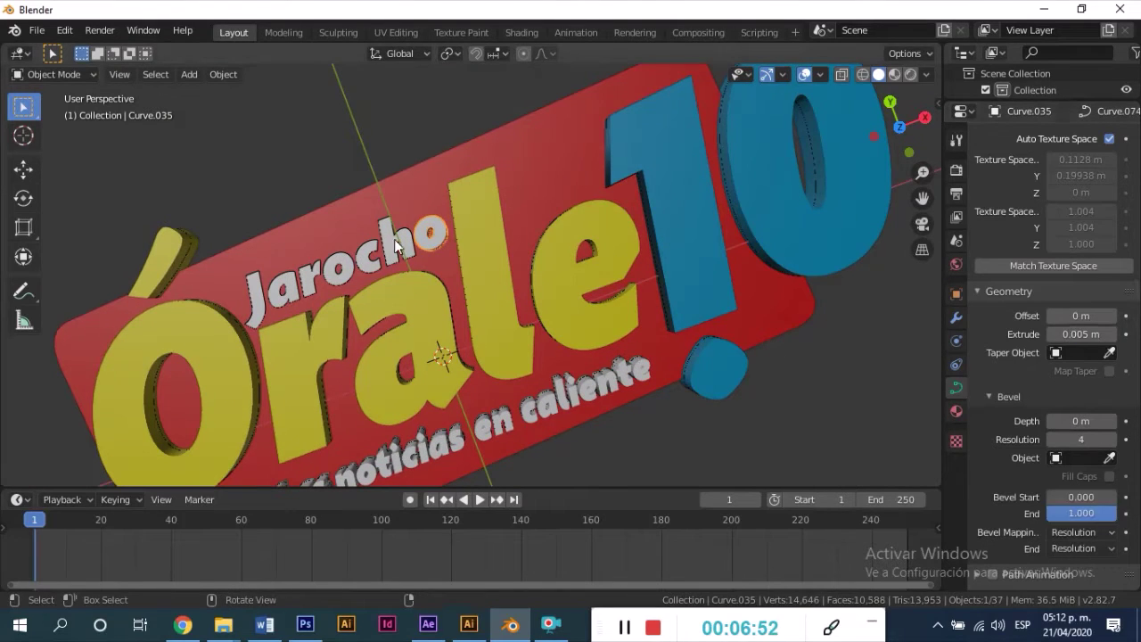
pyautogui.click(399, 246)
pyautogui.click(1085, 332)
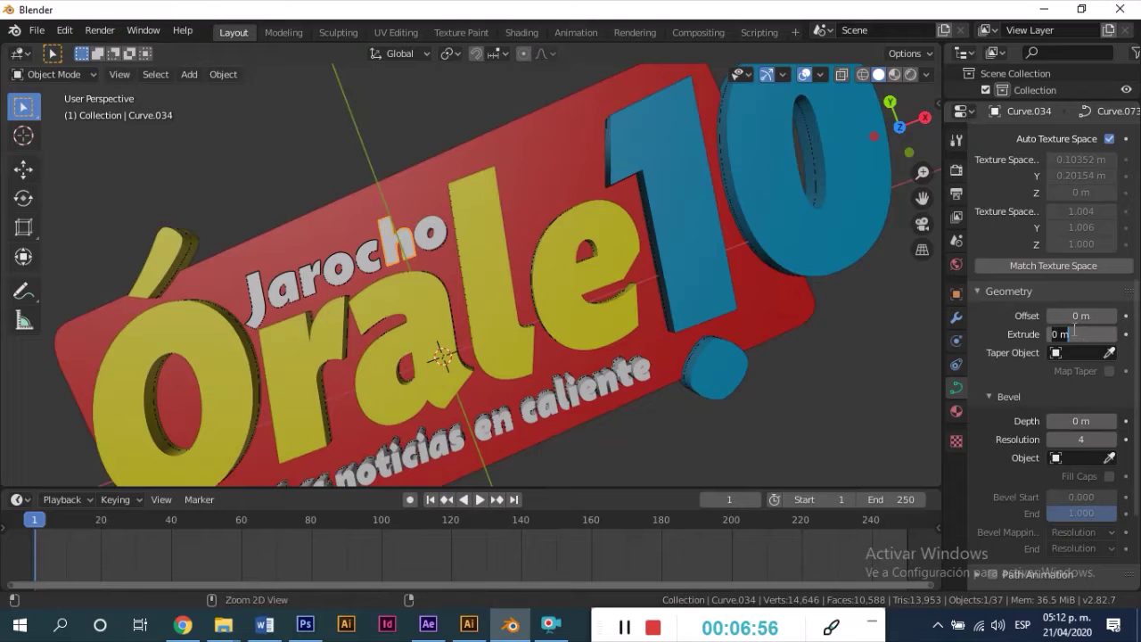
pyautogui.write('0.005')
pyautogui.press('Return')
# Extrude the first o, r, a and J of 'Jarocho' by 0.005 m
pyautogui.click(426, 280)
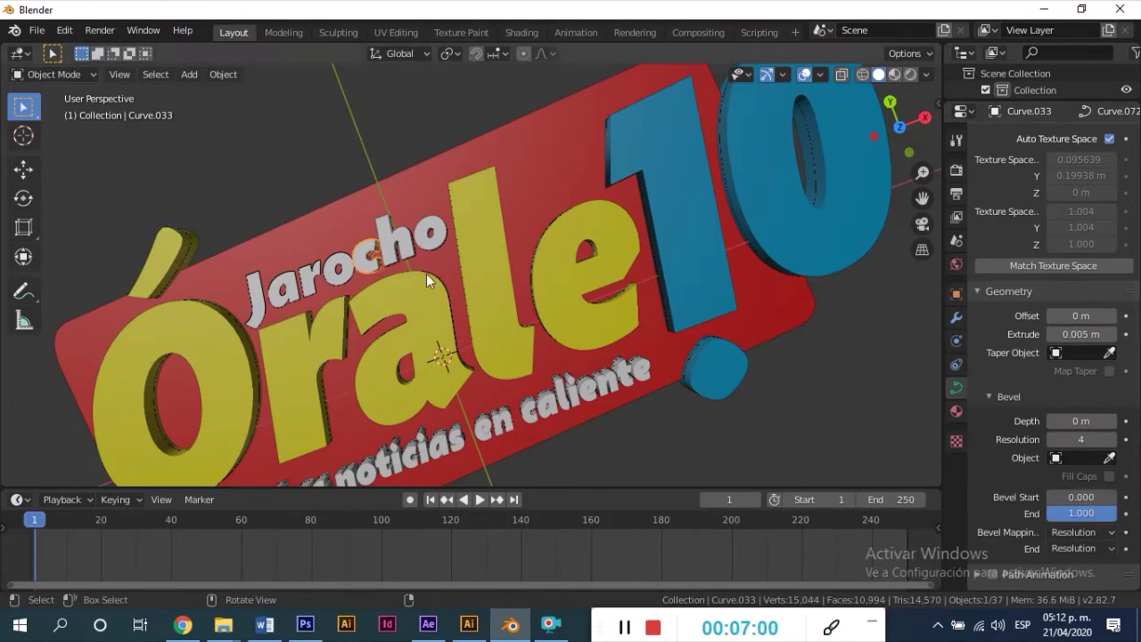
pyautogui.click(343, 270)
pyautogui.write('0.005')
pyautogui.press('Return')
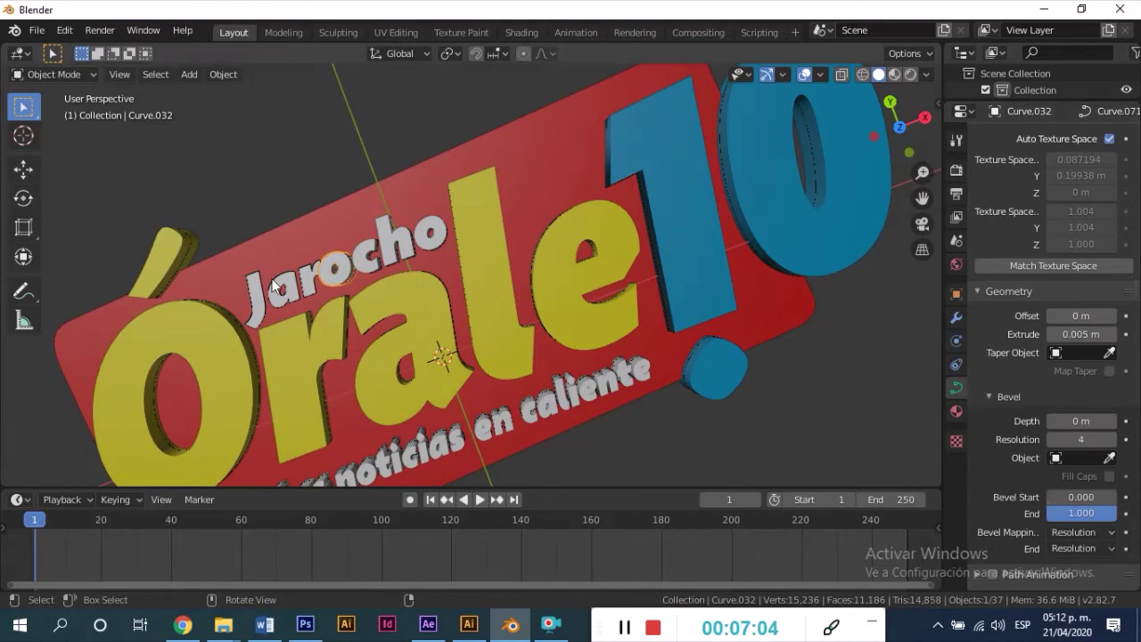
pyautogui.click(310, 283)
pyautogui.write('0.005')
pyautogui.press('Return')
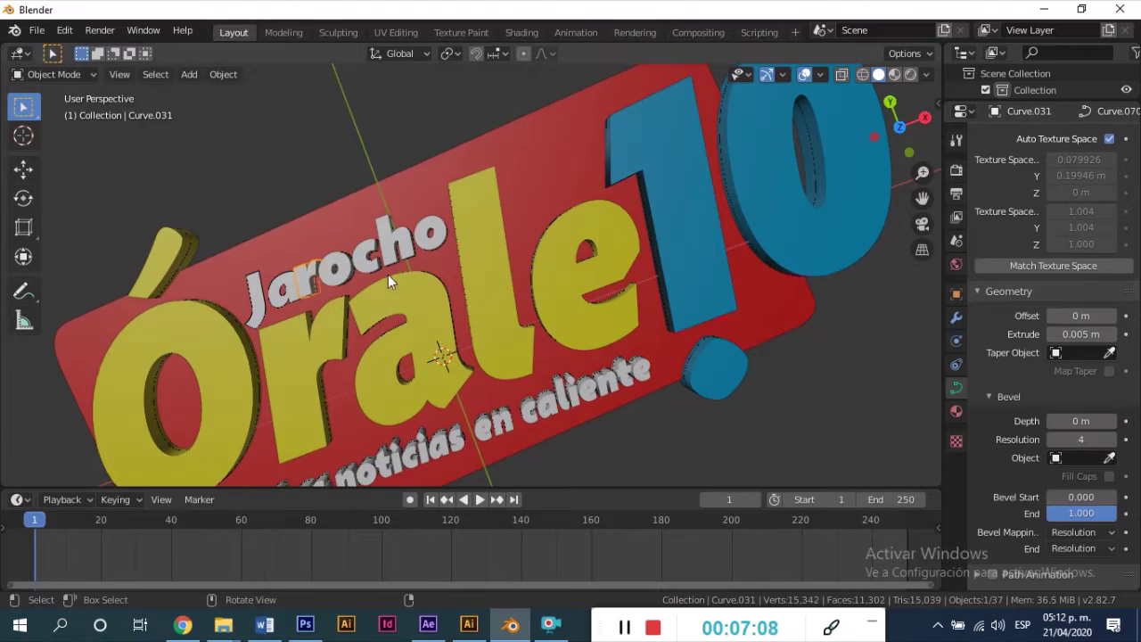
pyautogui.click(284, 274)
pyautogui.press('Return')
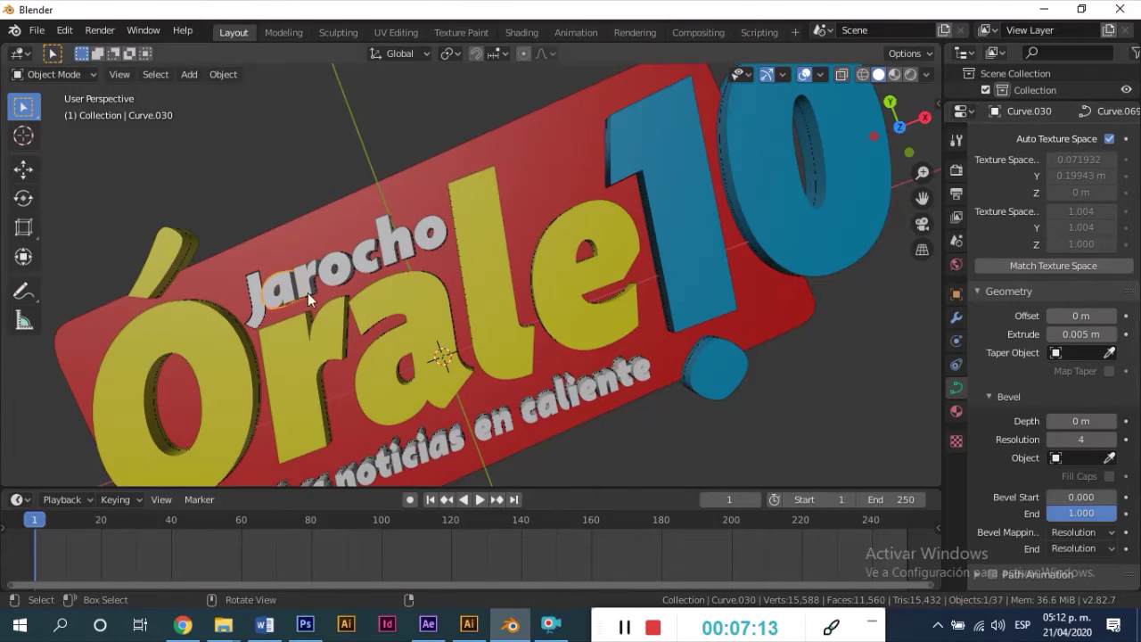
pyautogui.click(260, 293)
pyautogui.press('Return')
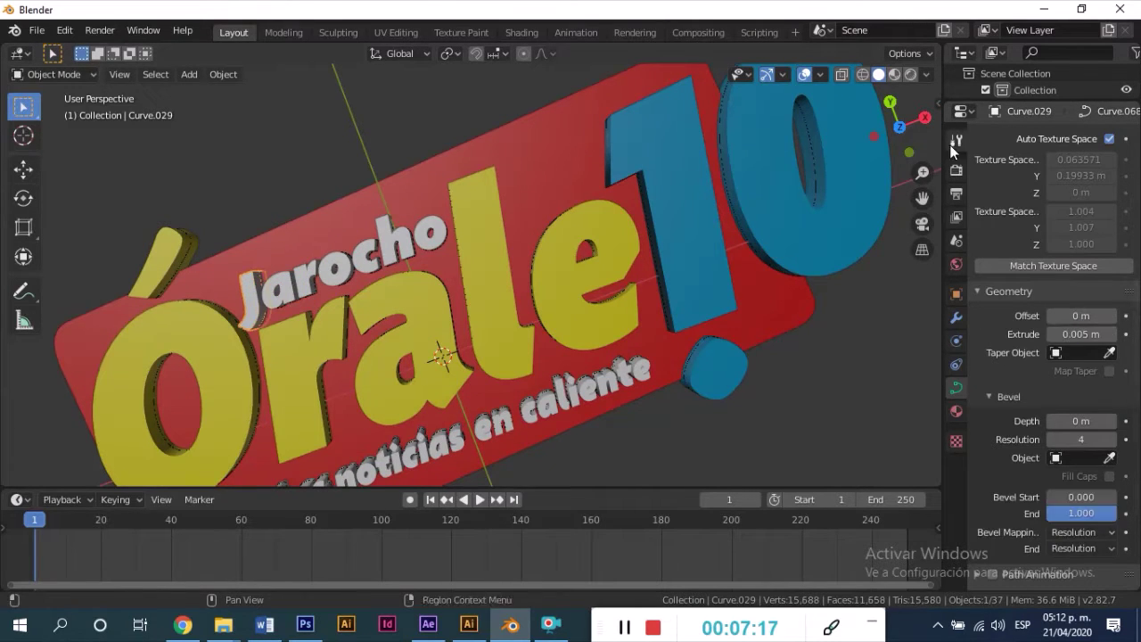
pyautogui.moveTo(931, 144)
pyautogui.mouseDown(button='middle')
pyautogui.moveTo(684, 237)
pyautogui.moveTo(581, 146)
pyautogui.moveTo(664, 164)
pyautogui.moveTo(657, 218)
pyautogui.moveTo(525, 236)
pyautogui.moveTo(509, 278)
pyautogui.moveTo(523, 183)
pyautogui.mouseUp(button='middle')
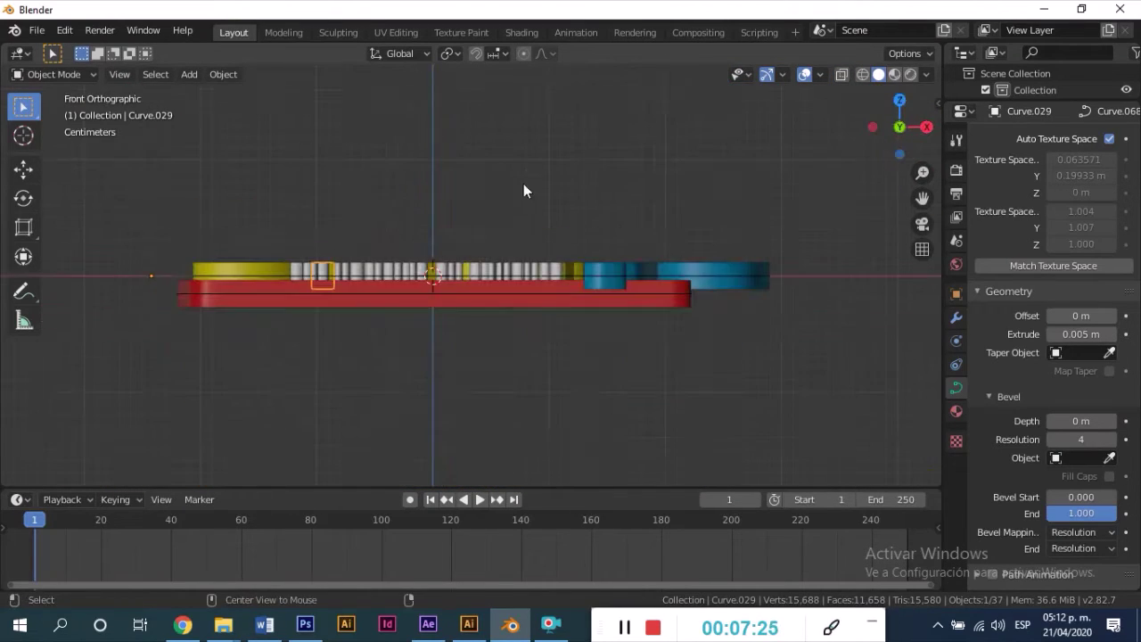
# Select the whole logo and rotate it upright in the right side view
pyautogui.moveTo(486, 287); pyautogui.dragTo(473, 432, button='middle')
pyautogui.moveTo(267, 191); pyautogui.dragTo(733, 369)
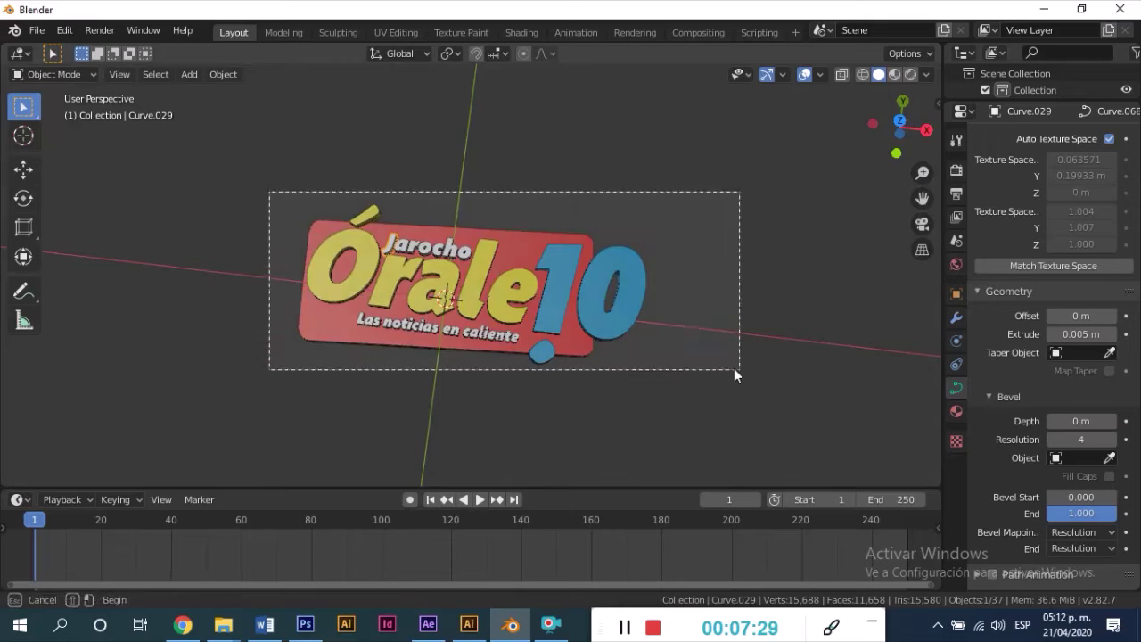
pyautogui.click(23, 198)
pyautogui.keyDown('alt'); pyautogui.moveTo(587, 219); pyautogui.dragTo(499, 227, button='middle'); pyautogui.keyUp('alt')
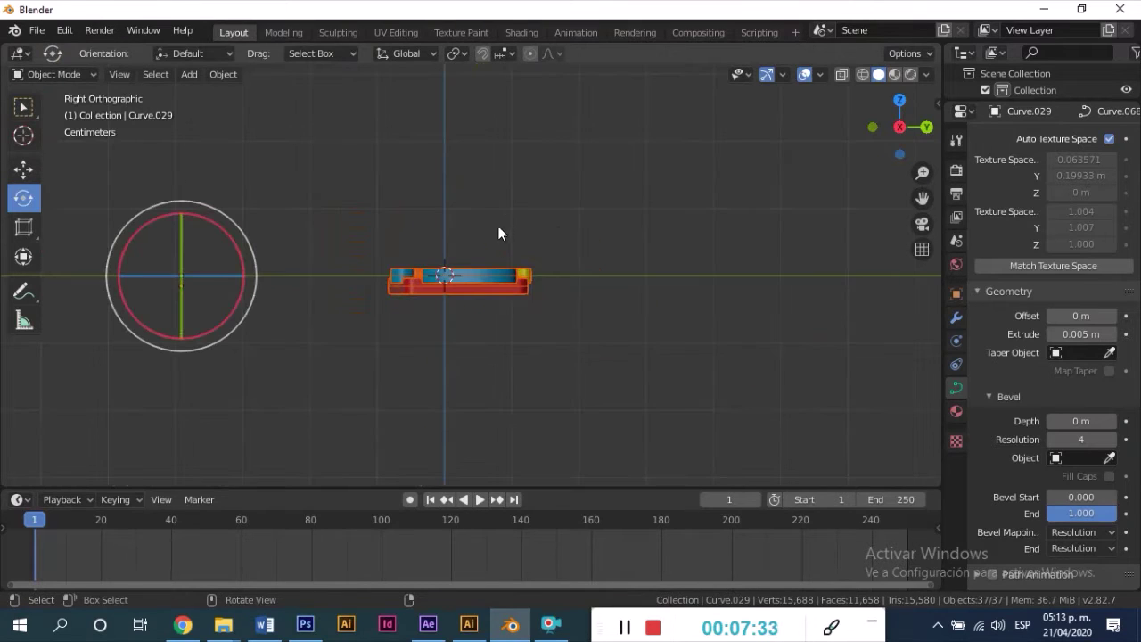
pyautogui.moveTo(220, 229); pyautogui.dragTo(51, 168)
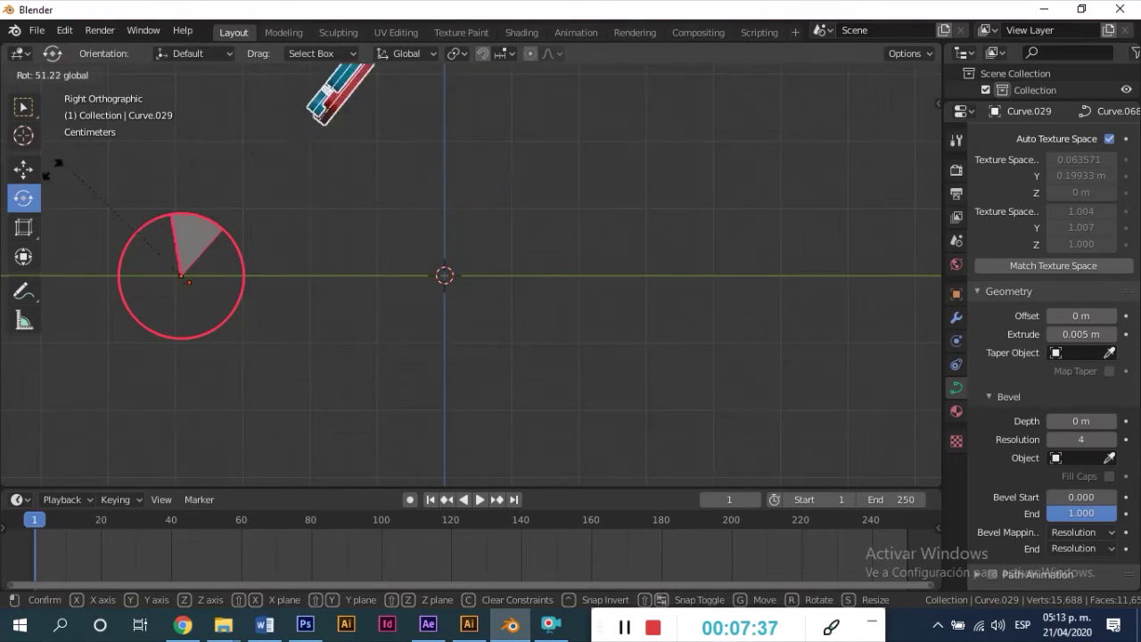
pyautogui.moveTo(920, 276); pyautogui.dragTo(1019, 235)
pyautogui.scroll(-1, 1019, 235)
pyautogui.scroll(-3, 450, 248)
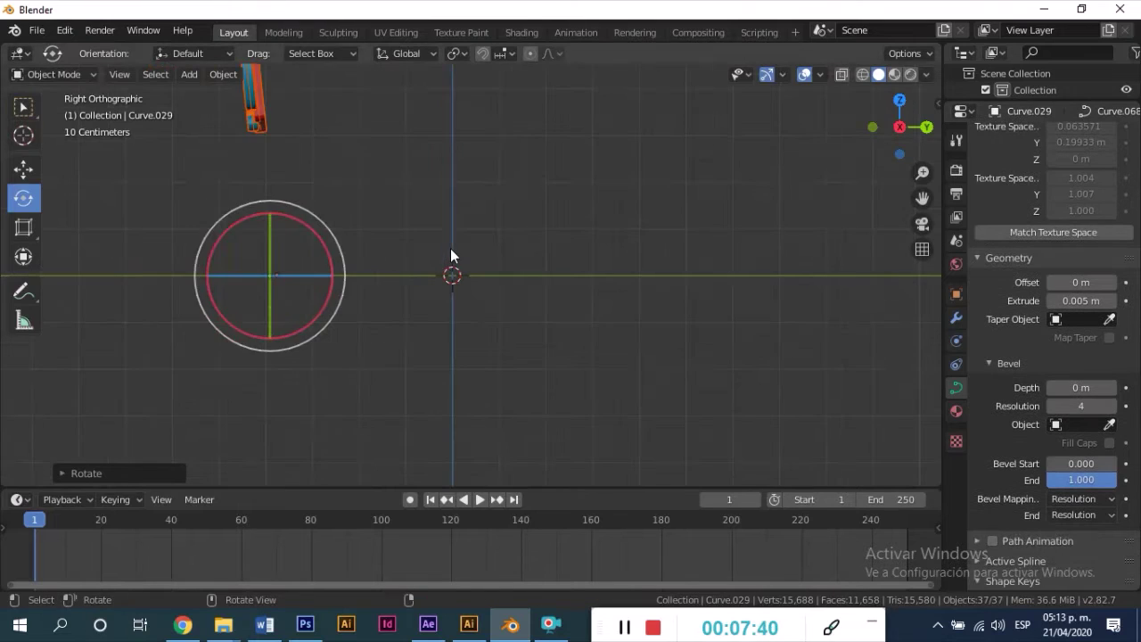
pyautogui.scroll(-2, 450, 248)
pyautogui.moveTo(313, 231)
pyautogui.mouseDown()
pyautogui.moveTo(330, 219)
pyautogui.moveTo(310, 223)
pyautogui.mouseUp()
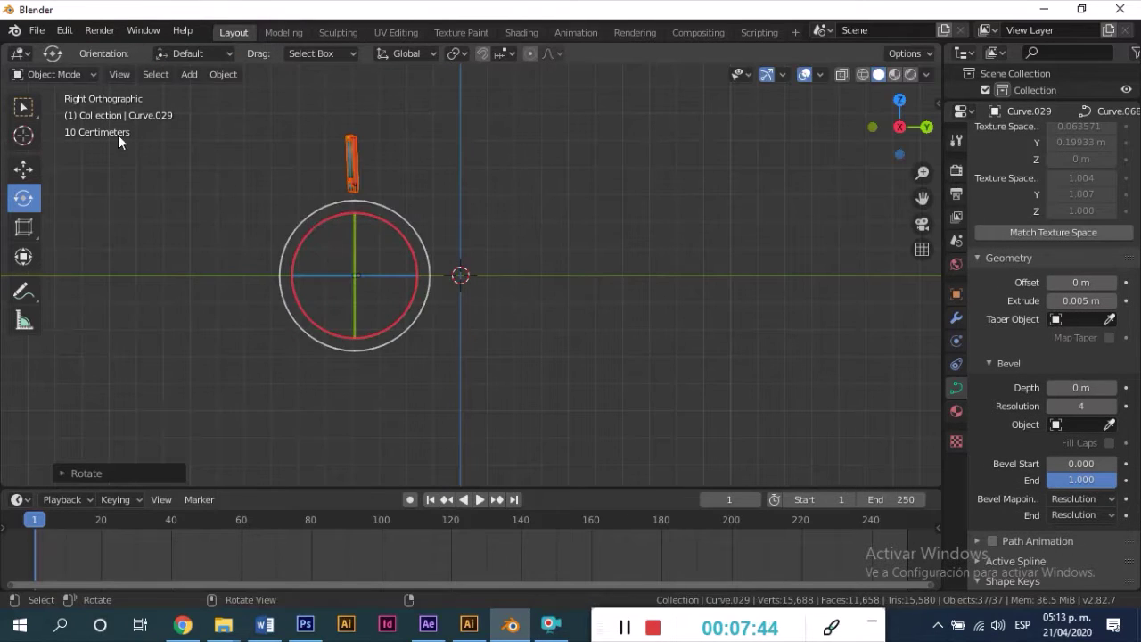
pyautogui.press('w')
# Move the upright logo so it sits centred above the world origin
pyautogui.moveTo(240, 191); pyautogui.dragTo(410, 82)
pyautogui.click(23, 169)
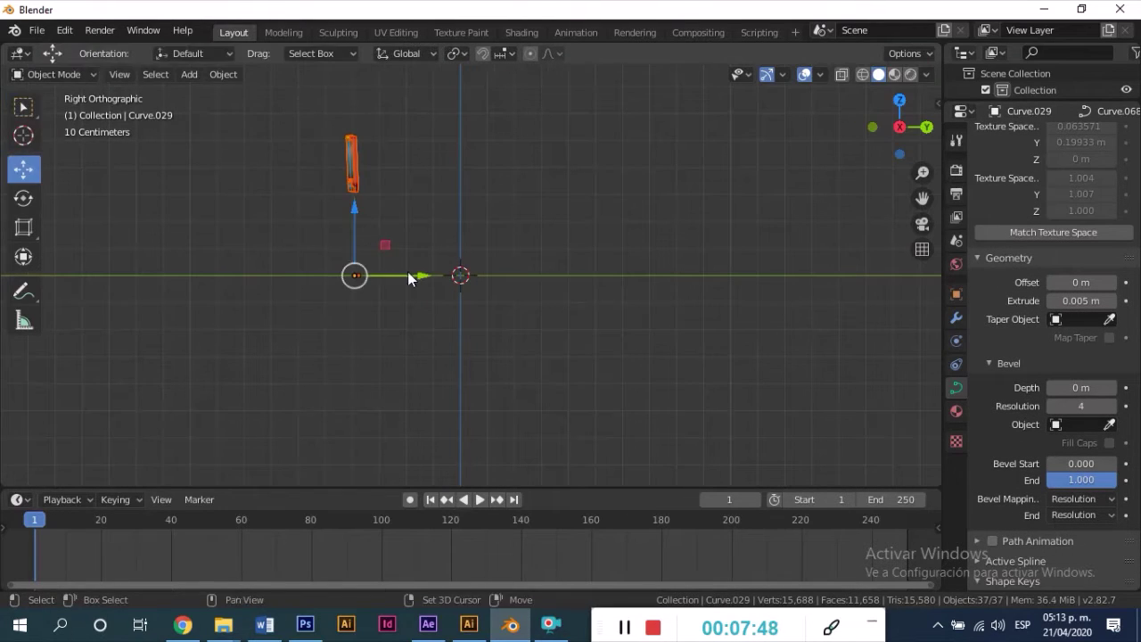
pyautogui.press('g')
pyautogui.click(456, 208)
pyautogui.press('g')
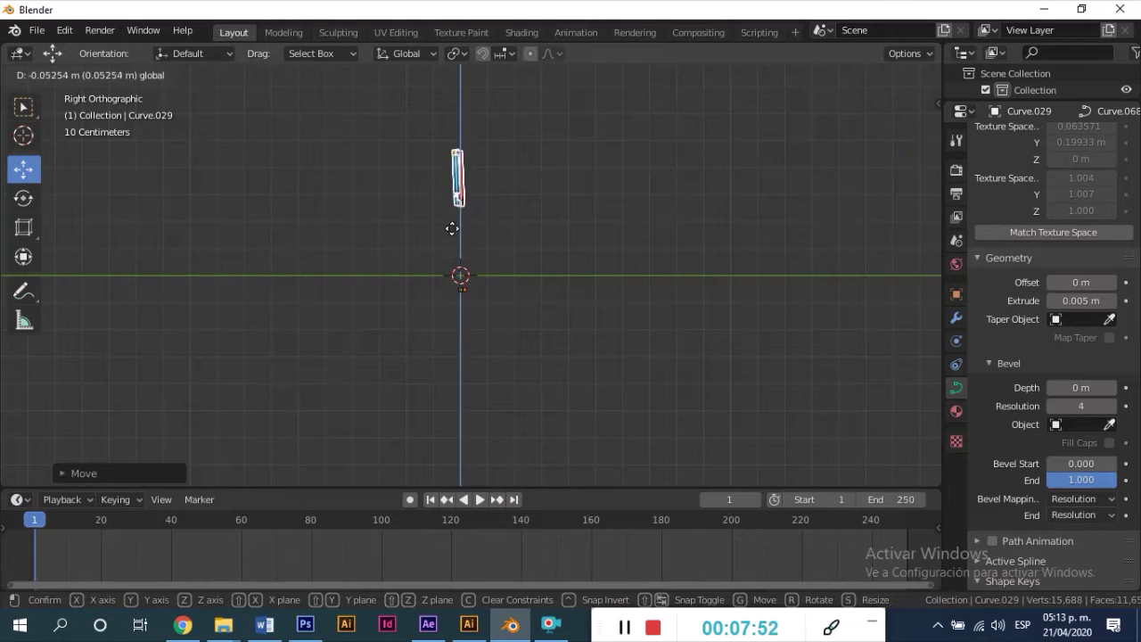
pyautogui.click(424, 293)
pyautogui.moveTo(382, 247)
pyautogui.mouseDown(button='middle')
pyautogui.moveTo(556, 254)
pyautogui.moveTo(549, 270)
pyautogui.mouseUp(button='middle')
pyautogui.scroll(3, 551, 258)
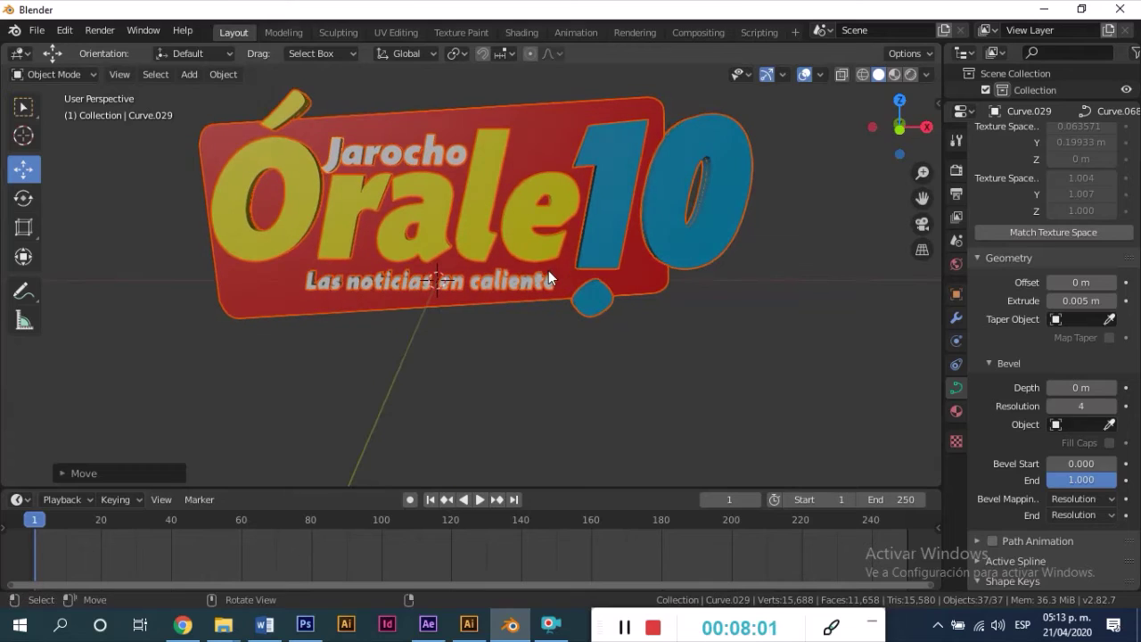
# Select the blue 0 and the Ó of 'Órale'
pyautogui.press('w')
pyautogui.click(713, 270)
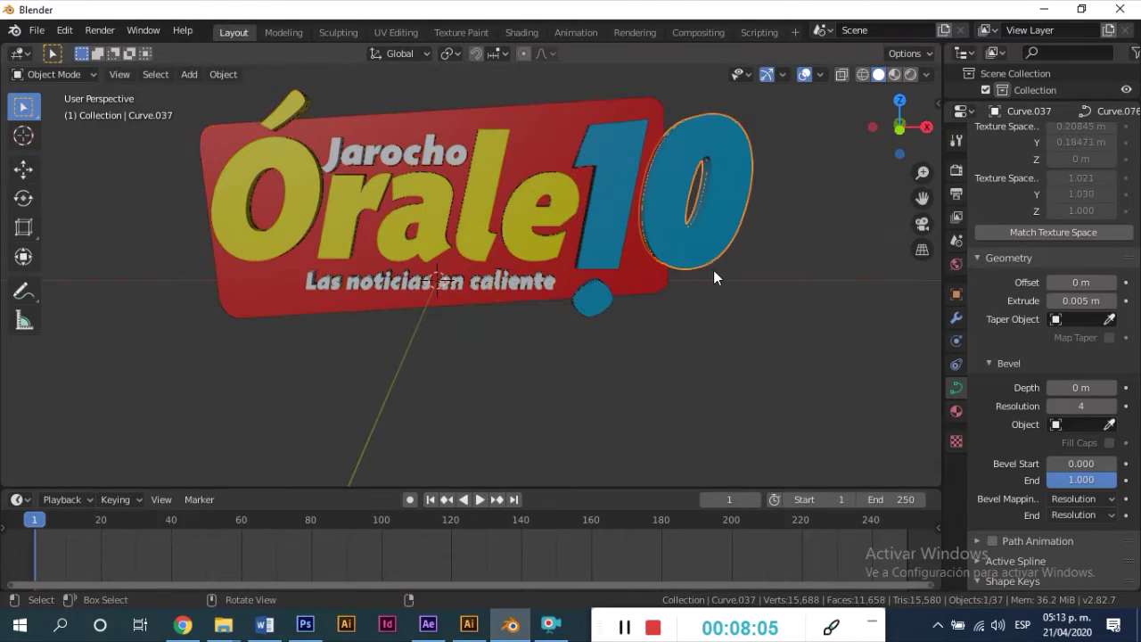
pyautogui.click(516, 261)
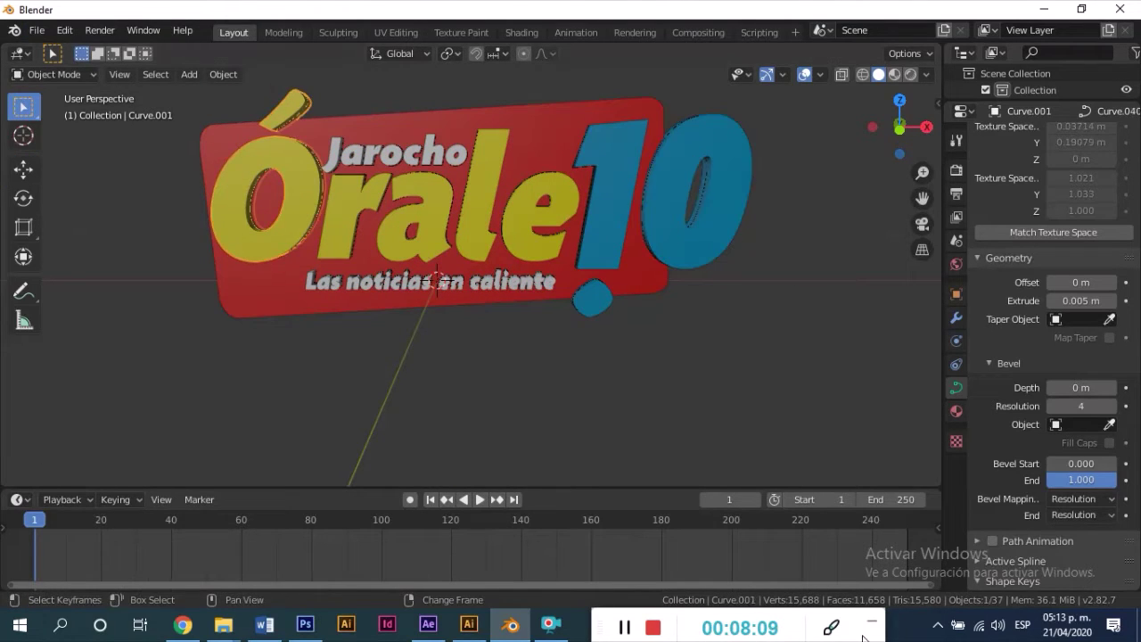
pyautogui.click(621, 630)
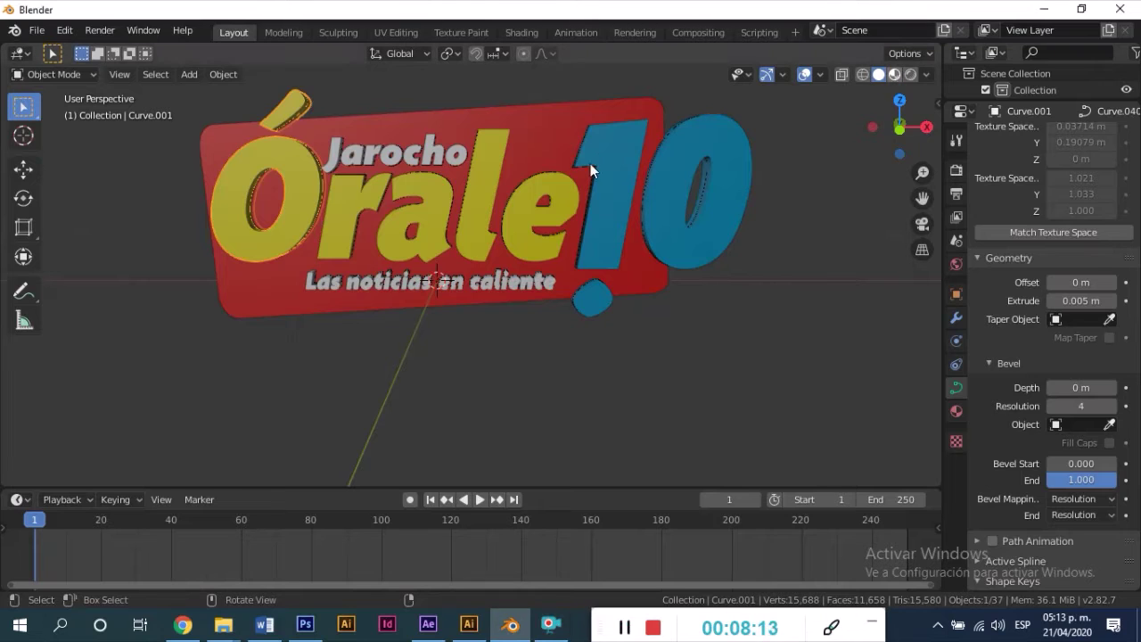
# Preview the logo in Material Preview and Rendered shading, then return to Solid and open Add
pyautogui.click(893, 74)
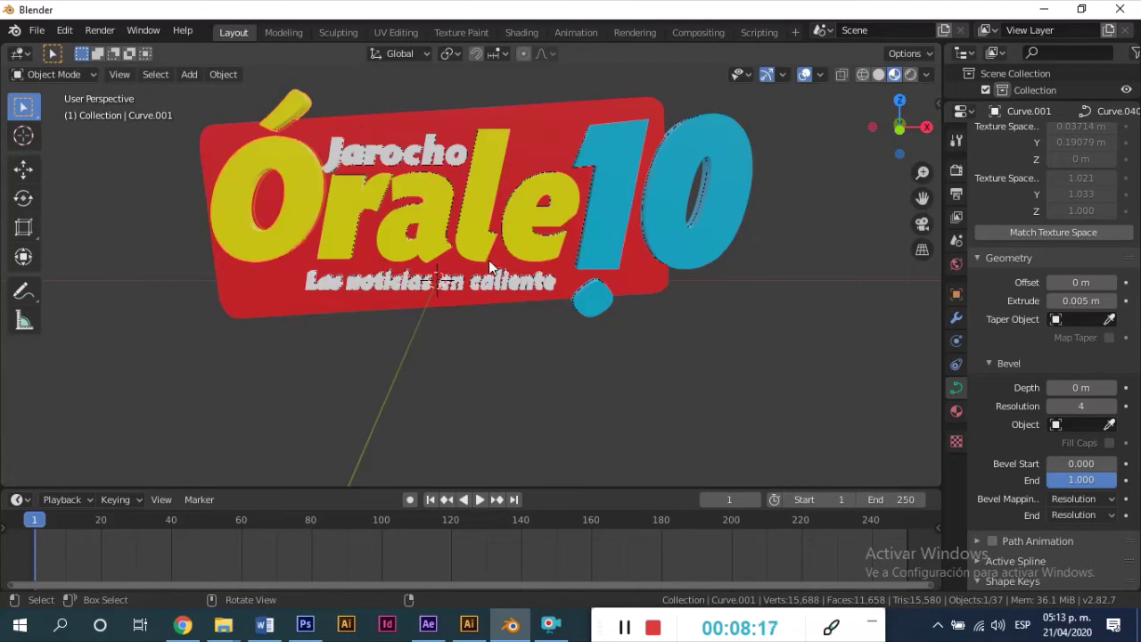
pyautogui.click(908, 75)
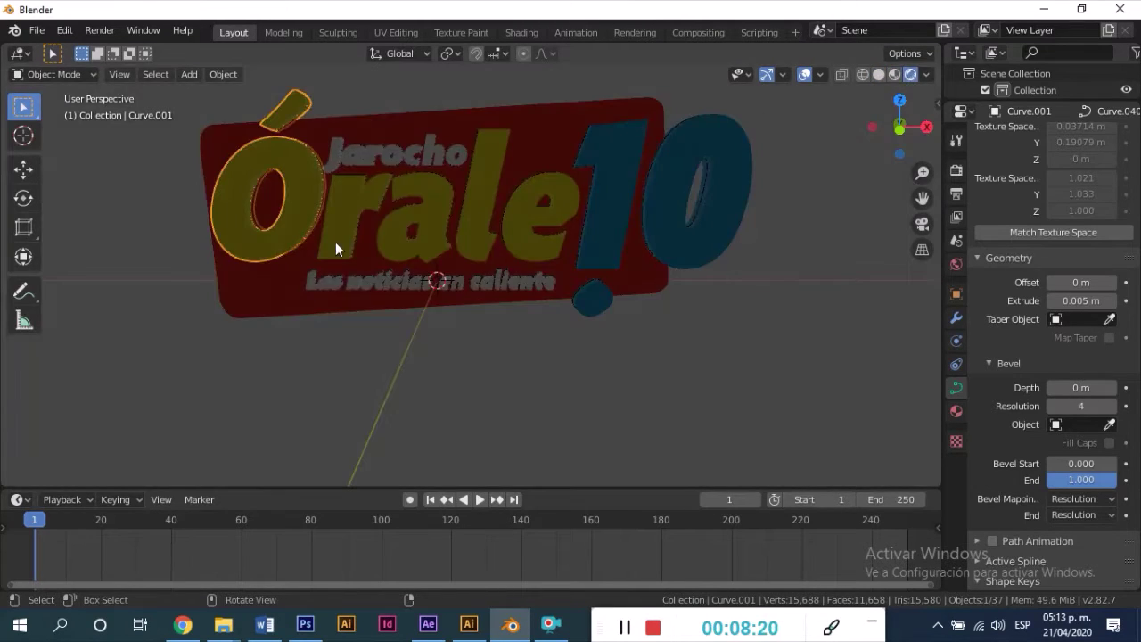
pyautogui.click(878, 75)
pyautogui.scroll(-2, 255, 197)
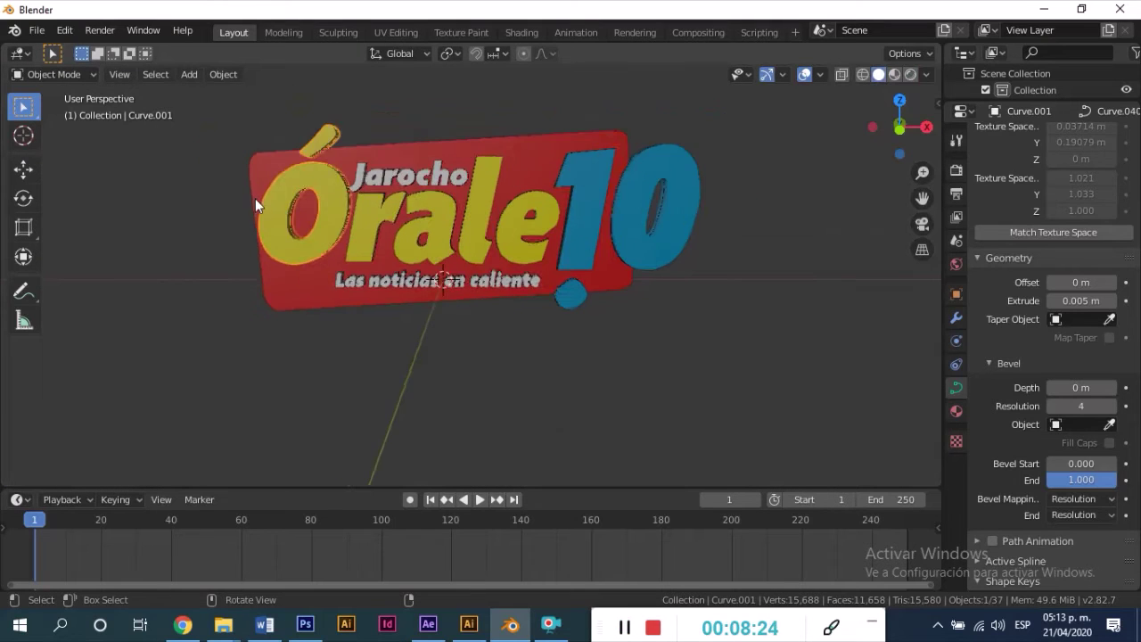
pyautogui.click(178, 74)
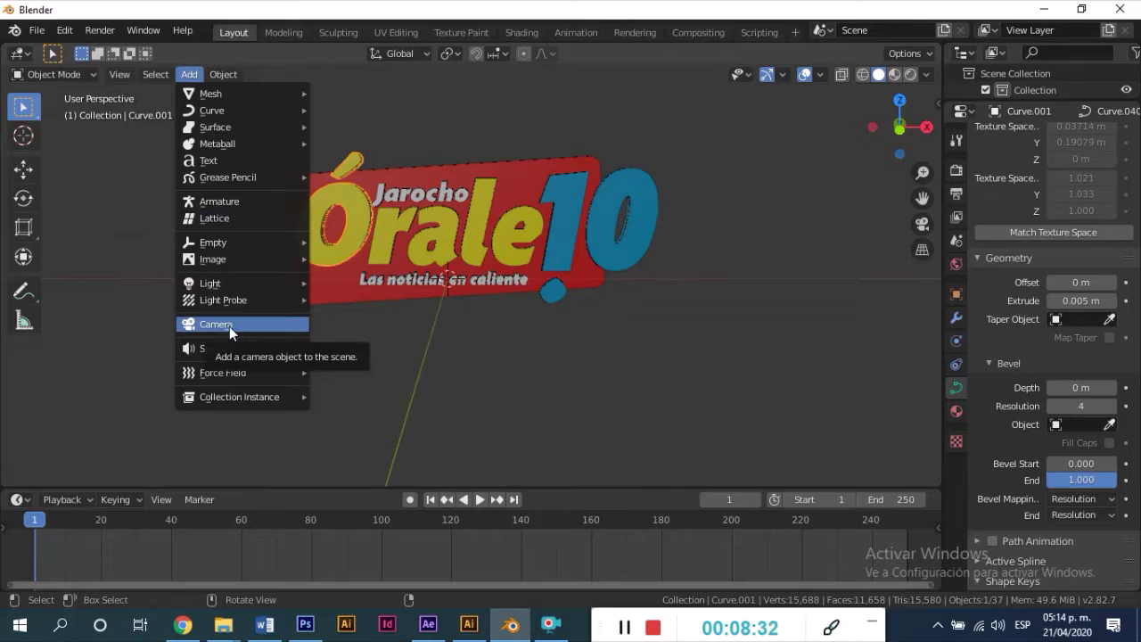
pyautogui.moveTo(241, 283)
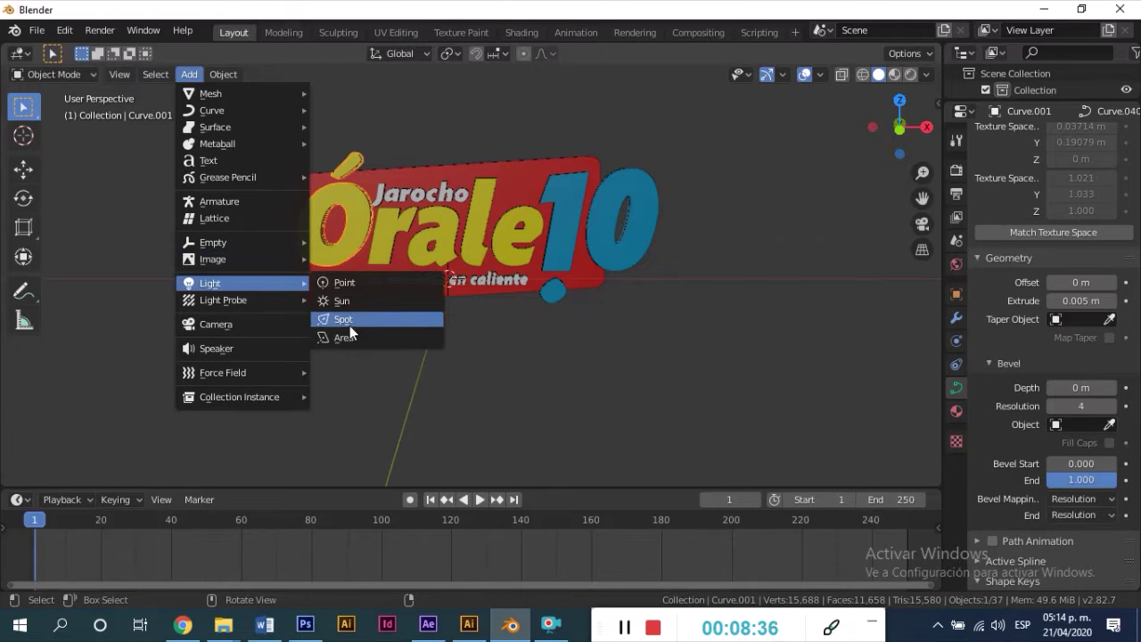
# Add a Sun light and position it above and beside the logo
pyautogui.click(345, 303)
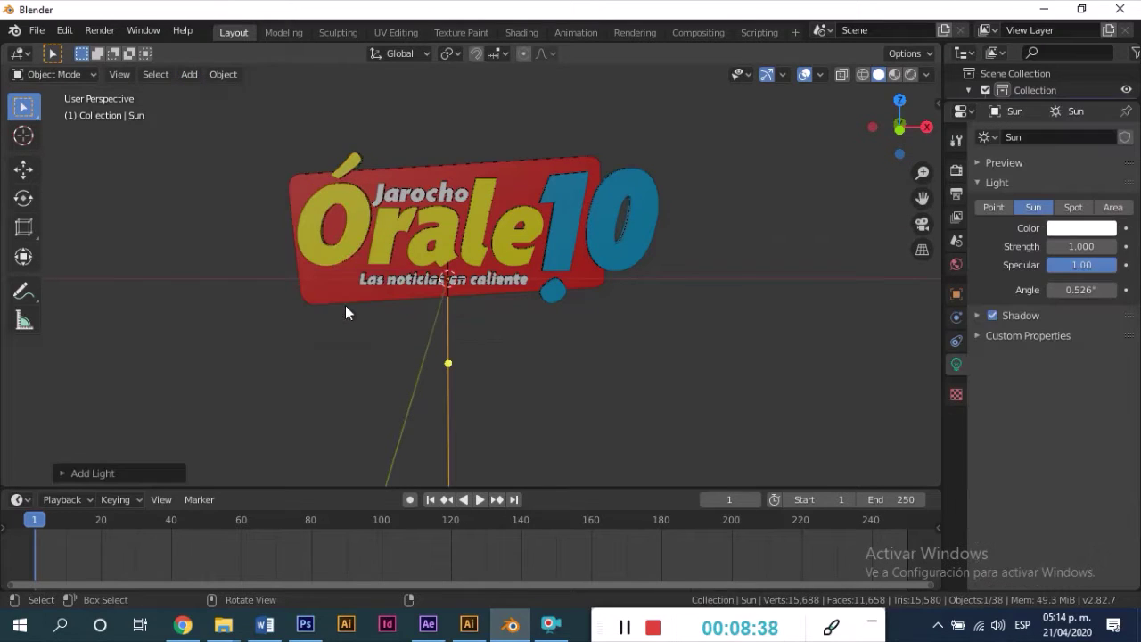
pyautogui.click(23, 169)
pyautogui.moveTo(444, 209)
pyautogui.mouseDown()
pyautogui.moveTo(449, 64)
pyautogui.moveTo(406, 62)
pyautogui.mouseUp()
pyautogui.moveTo(452, 305)
pyautogui.mouseDown(button='middle')
pyautogui.moveTo(226, 331)
pyautogui.moveTo(618, 218)
pyautogui.mouseUp(button='middle')
pyautogui.moveTo(450, 122)
pyautogui.mouseDown()
pyautogui.moveTo(433, 140)
pyautogui.moveTo(451, 173)
pyautogui.moveTo(303, 147)
pyautogui.moveTo(318, 149)
pyautogui.mouseUp()
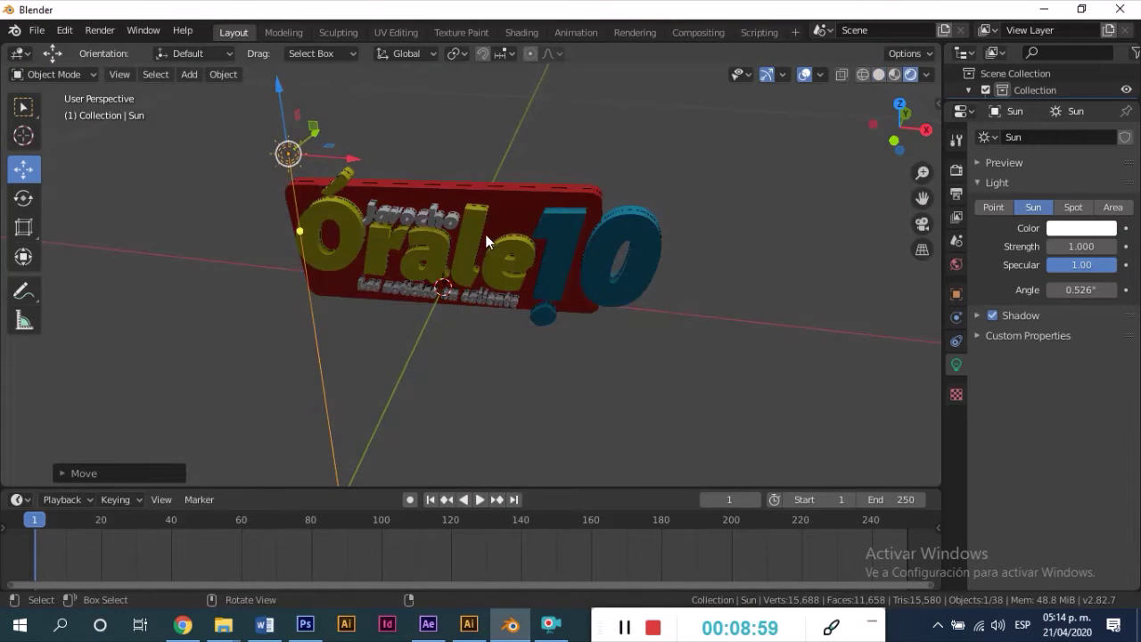
pyautogui.moveTo(486, 240)
pyautogui.mouseDown(button='middle')
pyautogui.moveTo(511, 186)
pyautogui.moveTo(415, 129)
pyautogui.mouseUp(button='middle')
pyautogui.moveTo(415, 130); pyautogui.dragTo(354, 120)
pyautogui.moveTo(354, 120); pyautogui.dragTo(416, 82, button='middle')
pyautogui.moveTo(416, 82); pyautogui.dragTo(444, 476)
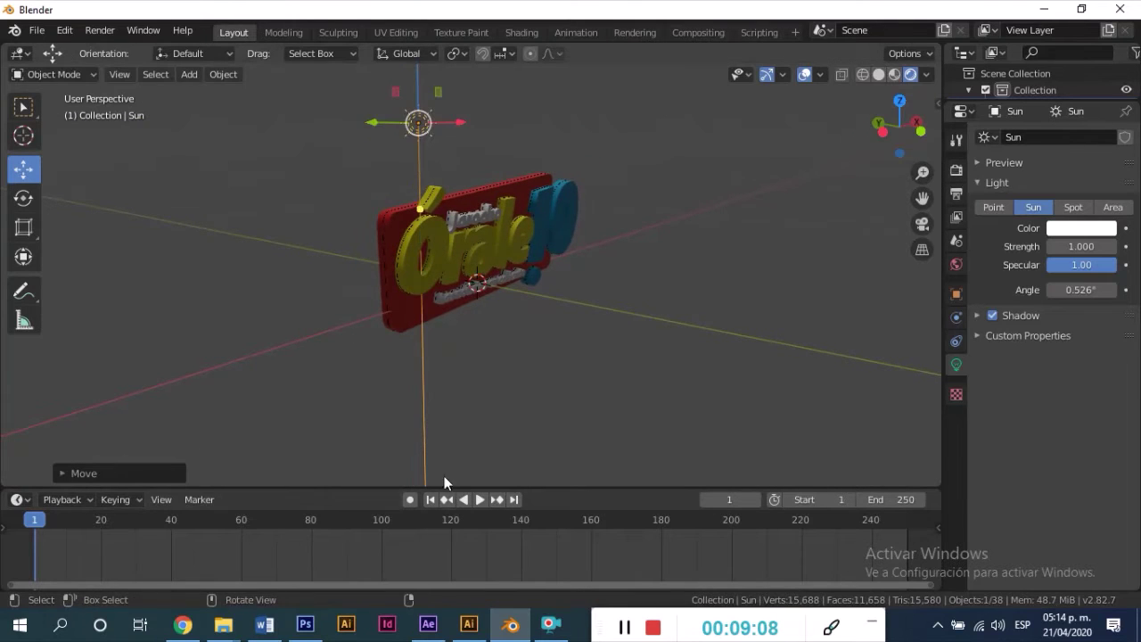
pyautogui.moveTo(443, 476); pyautogui.dragTo(416, 118, button='middle')
pyautogui.moveTo(415, 119); pyautogui.dragTo(506, 139)
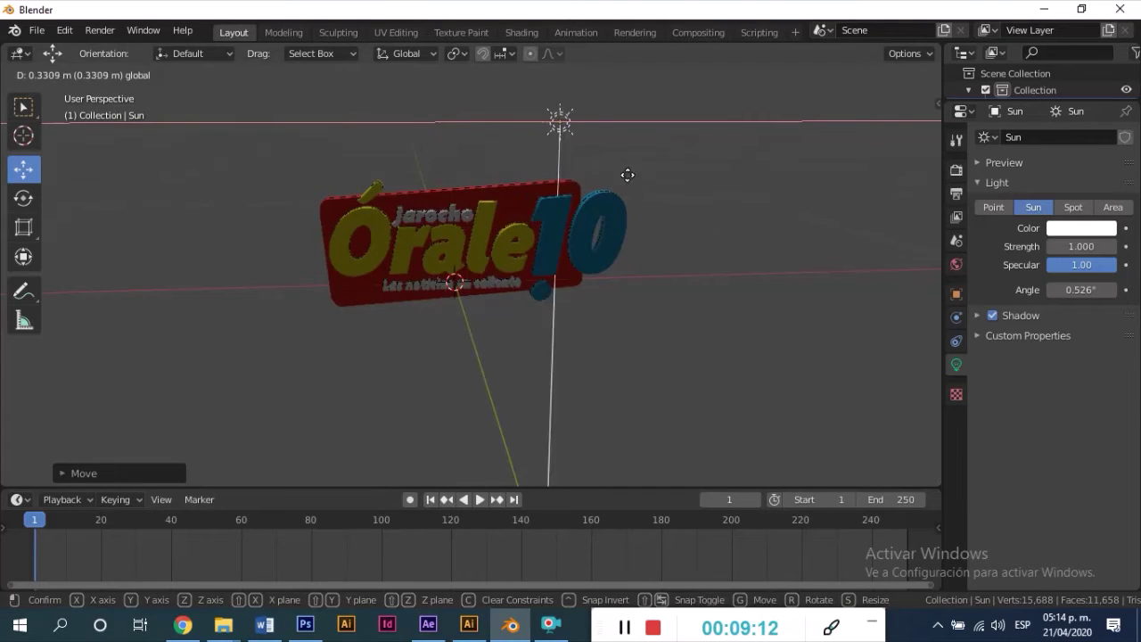
pyautogui.moveTo(627, 174); pyautogui.dragTo(667, 183)
pyautogui.click(594, 185)
pyautogui.moveTo(594, 185)
pyautogui.mouseDown(button='middle')
pyautogui.moveTo(319, 223)
pyautogui.moveTo(450, 227)
pyautogui.moveTo(574, 213)
pyautogui.moveTo(574, 202)
pyautogui.mouseUp(button='middle')
# Duplicate the Sun and move the copy into place along X, Y and Z
pyautogui.hotkey('ctrl', 'c')
pyautogui.hotkey('ctrl', 'v')
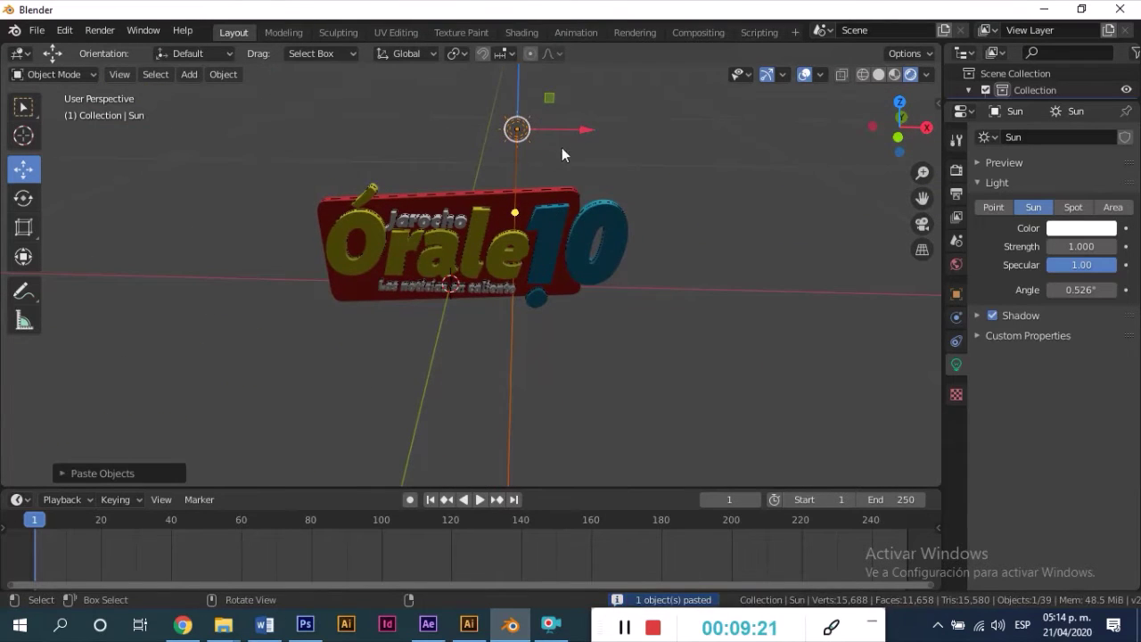
pyautogui.moveTo(561, 147); pyautogui.dragTo(528, 132, button='middle')
pyautogui.moveTo(528, 138); pyautogui.dragTo(502, 140)
pyautogui.moveTo(502, 140)
pyautogui.mouseDown(button='middle')
pyautogui.moveTo(543, 213)
pyautogui.moveTo(561, 129)
pyautogui.mouseUp(button='middle')
pyautogui.moveTo(539, 77); pyautogui.dragTo(535, 81)
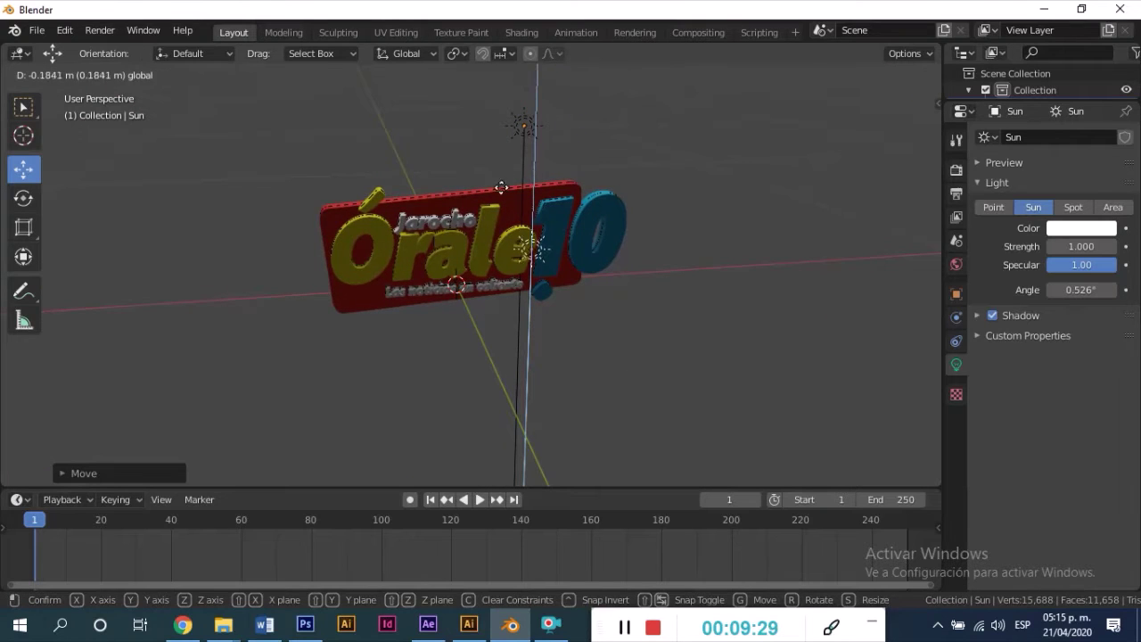
pyautogui.moveTo(501, 187)
pyautogui.mouseDown()
pyautogui.moveTo(553, 230)
pyautogui.moveTo(522, 248)
pyautogui.mouseUp()
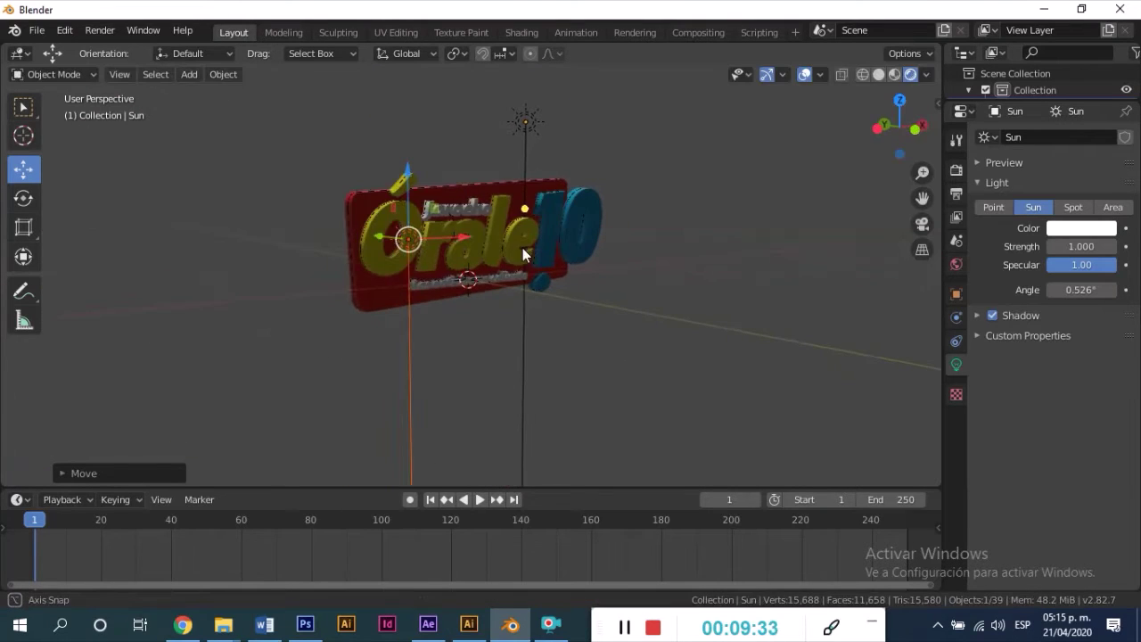
pyautogui.moveTo(376, 238); pyautogui.dragTo(454, 246)
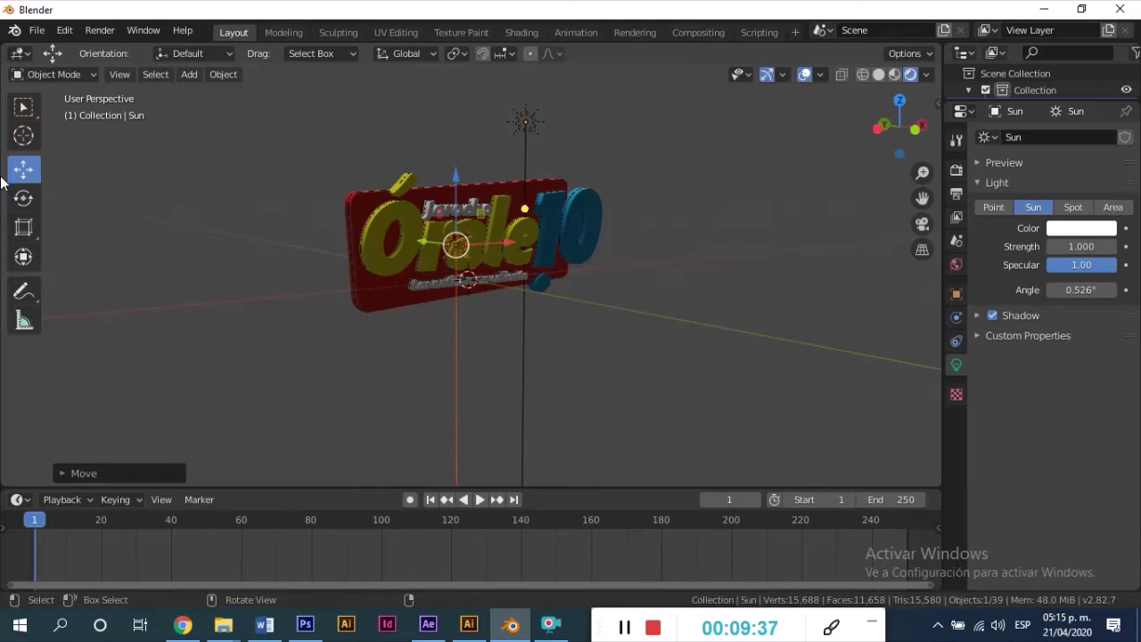
# Tilt the Sun to change the direction its light falls on the logo
pyautogui.click(23, 198)
pyautogui.moveTo(437, 302); pyautogui.dragTo(565, 326, button='middle')
pyautogui.moveTo(628, 283)
pyautogui.mouseDown()
pyautogui.moveTo(629, 254)
pyautogui.moveTo(609, 319)
pyautogui.mouseUp()
pyautogui.moveTo(609, 319)
pyautogui.mouseDown(button='middle')
pyautogui.moveTo(492, 292)
pyautogui.moveTo(472, 327)
pyautogui.moveTo(466, 302)
pyautogui.moveTo(326, 277)
pyautogui.moveTo(323, 214)
pyautogui.moveTo(256, 201)
pyautogui.mouseUp(button='middle')
pyautogui.moveTo(257, 204)
pyautogui.mouseDown()
pyautogui.moveTo(264, 189)
pyautogui.moveTo(276, 196)
pyautogui.mouseUp()
pyautogui.moveTo(276, 196)
pyautogui.mouseDown(button='middle')
pyautogui.moveTo(405, 216)
pyautogui.moveTo(574, 210)
pyautogui.moveTo(413, 206)
pyautogui.mouseUp(button='middle')
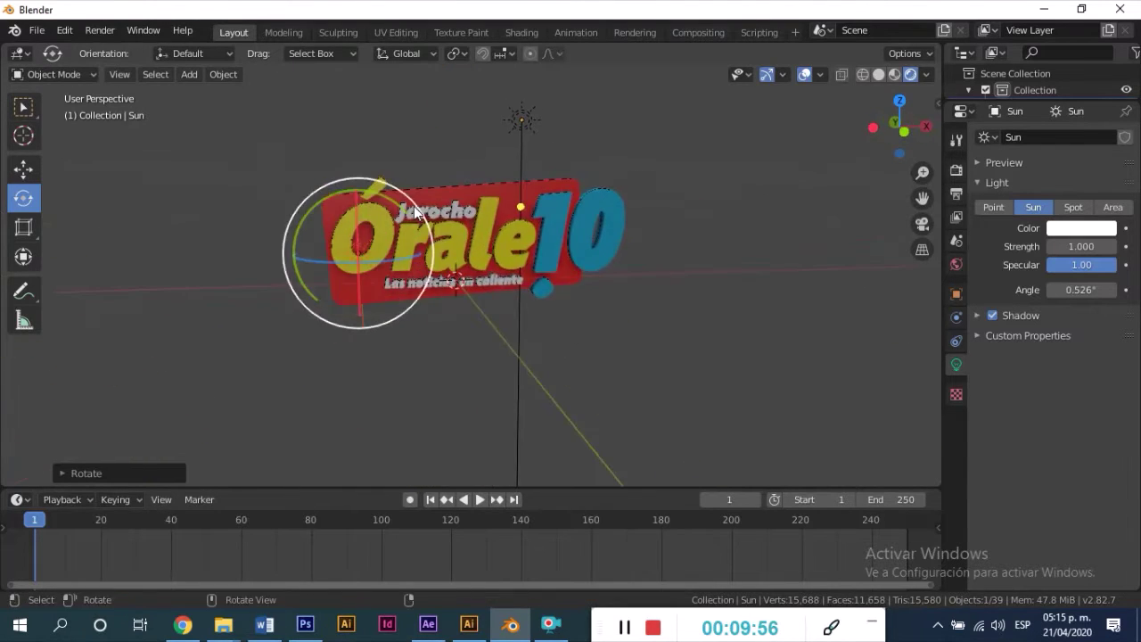
pyautogui.moveTo(366, 234); pyautogui.dragTo(158, 179, button='middle')
# Reposition the Sun freely, moving it left and upward
pyautogui.hotkey('shift', 'space')
pyautogui.press('g')
pyautogui.moveTo(234, 219); pyautogui.dragTo(193, 133)
pyautogui.moveTo(343, 472)
pyautogui.mouseDown(button='middle')
pyautogui.moveTo(361, 438)
pyautogui.moveTo(473, 419)
pyautogui.mouseUp(button='middle')
pyautogui.press('g')
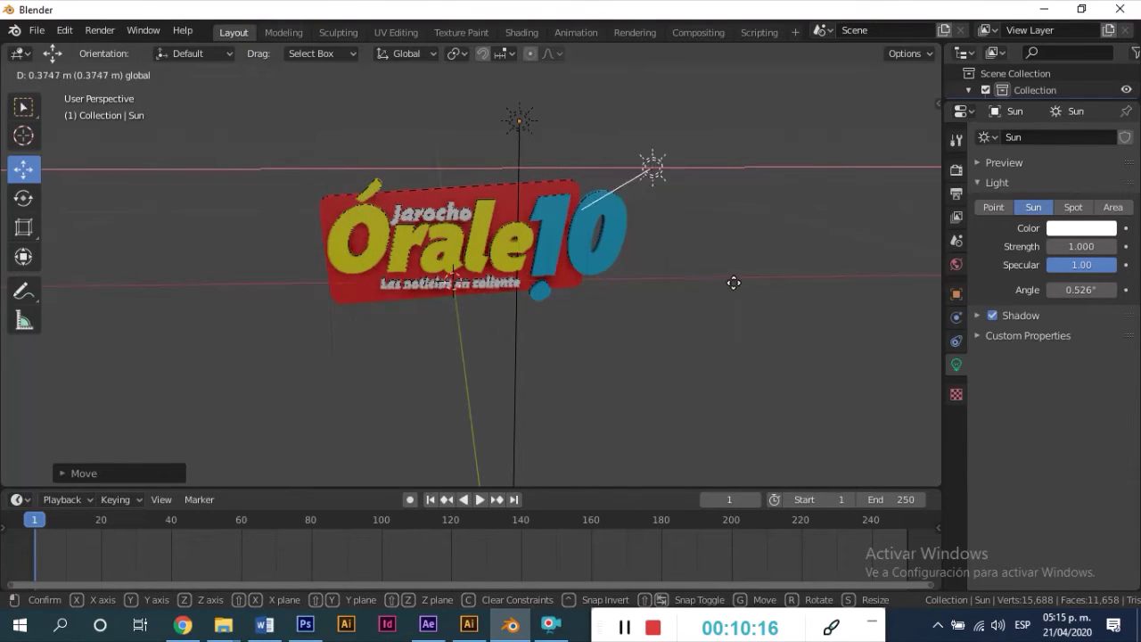
# Move the Sun further left of the logo and raise its strength slightly
pyautogui.click(353, 233)
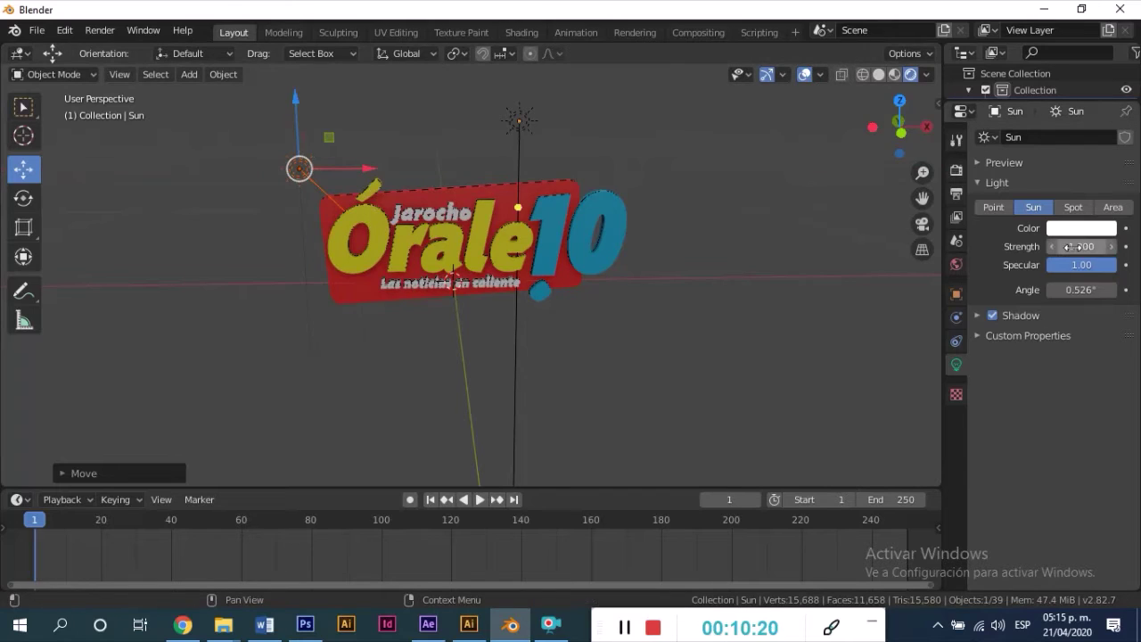
pyautogui.moveTo(1072, 246); pyautogui.dragTo(1066, 245)
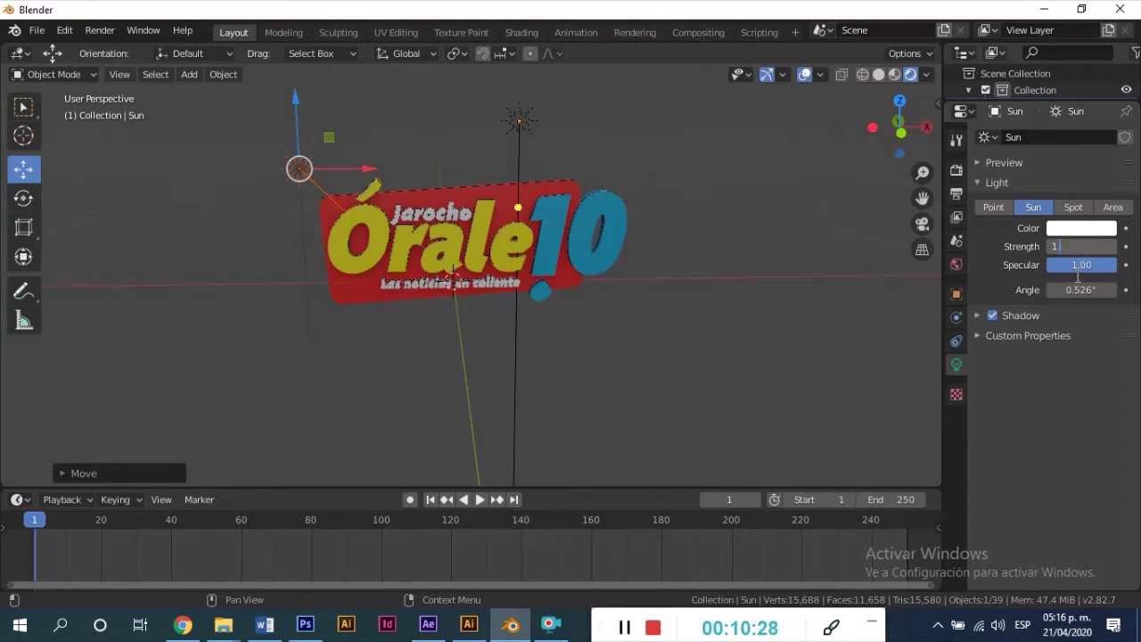
pyautogui.write('.500')
pyautogui.moveTo(875, 153); pyautogui.dragTo(572, 153)
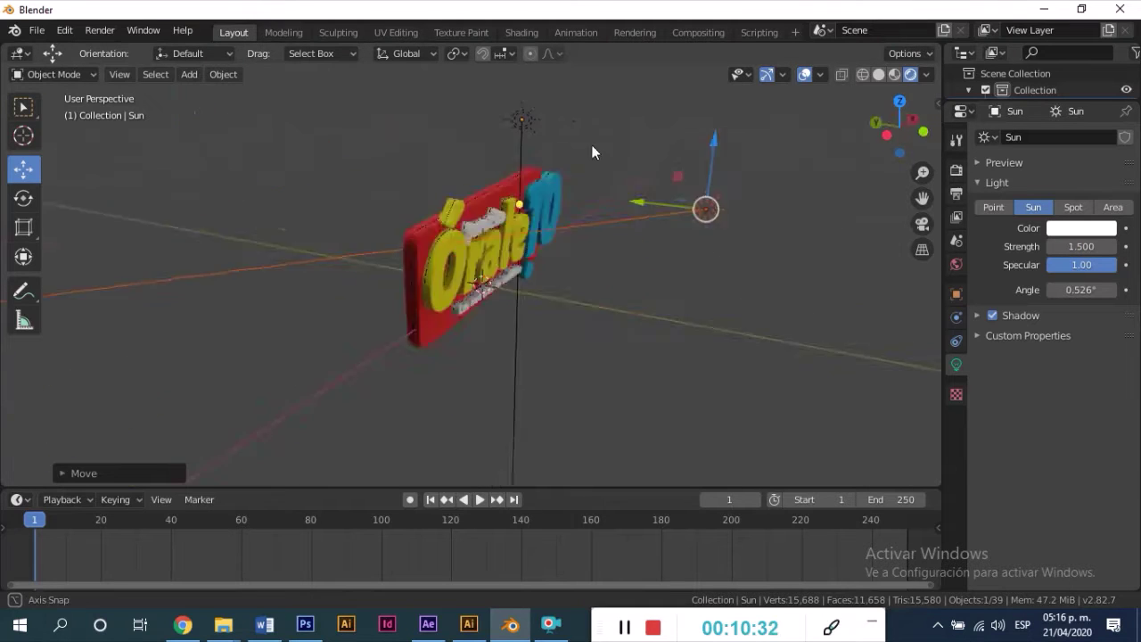
pyautogui.scroll(-4, 572, 152)
pyautogui.scroll(-2, 571, 164)
pyautogui.scroll(2, 561, 214)
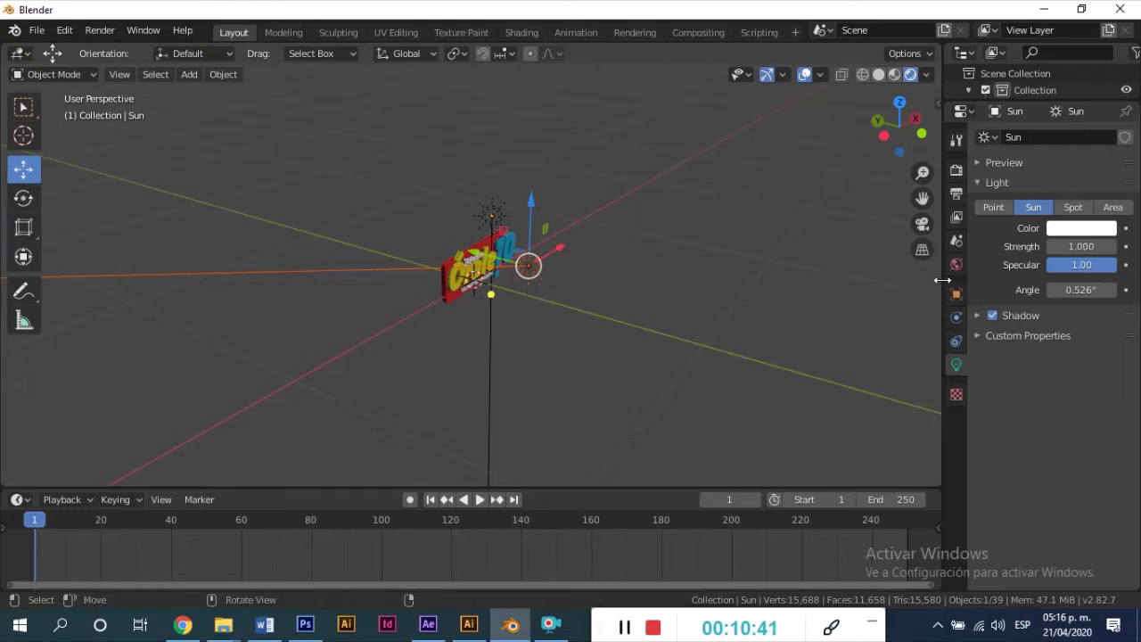
# Try green and cyan colours on the Sun light, then undo the colour change
pyautogui.click(1058, 228)
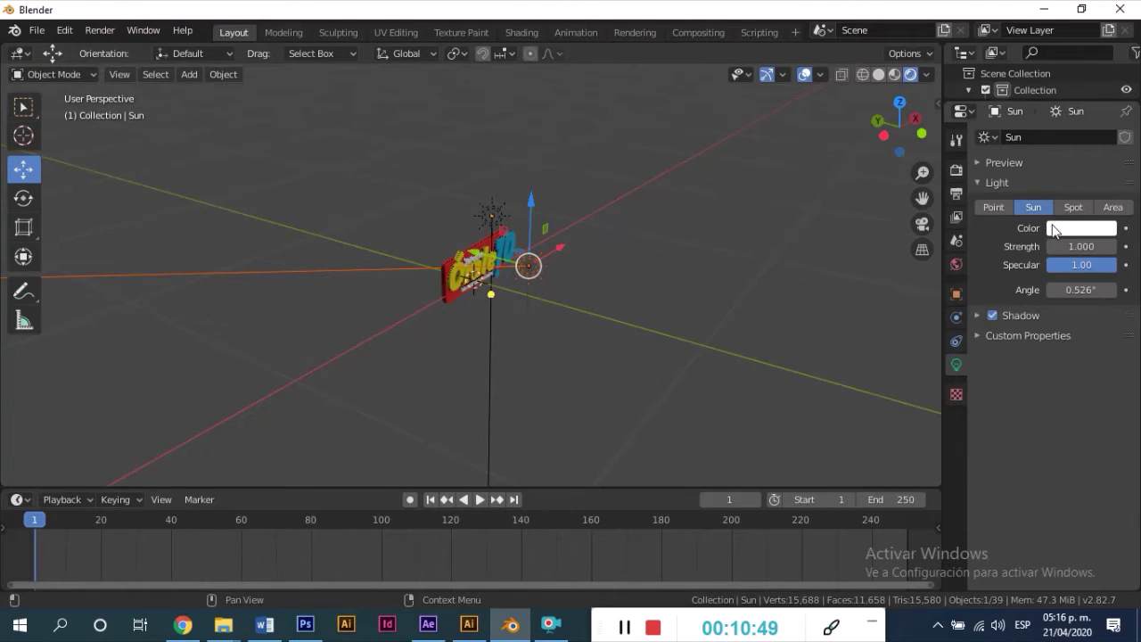
pyautogui.click(1058, 227)
pyautogui.click(989, 317)
pyautogui.moveTo(671, 250)
pyautogui.mouseDown(button='middle')
pyautogui.moveTo(435, 229)
pyautogui.moveTo(524, 164)
pyautogui.mouseUp(button='middle')
pyautogui.scroll(5, 434, 229)
pyautogui.scroll(2, 524, 165)
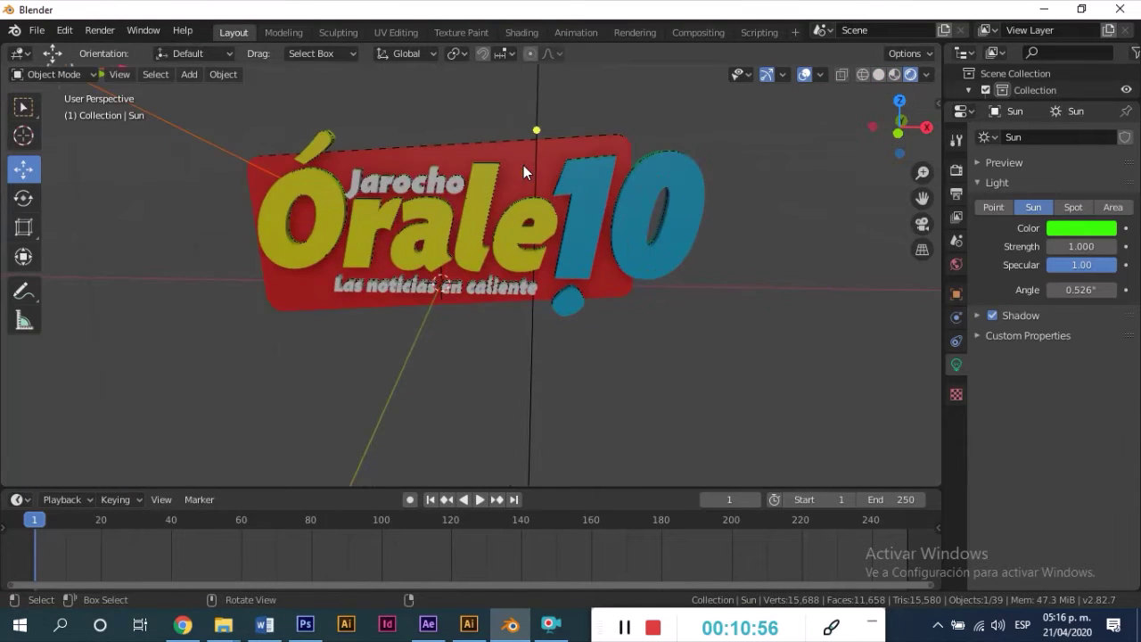
pyautogui.click(1073, 229)
pyautogui.moveTo(1043, 258)
pyautogui.mouseDown()
pyautogui.moveTo(1032, 245)
pyautogui.moveTo(1123, 249)
pyautogui.mouseUp()
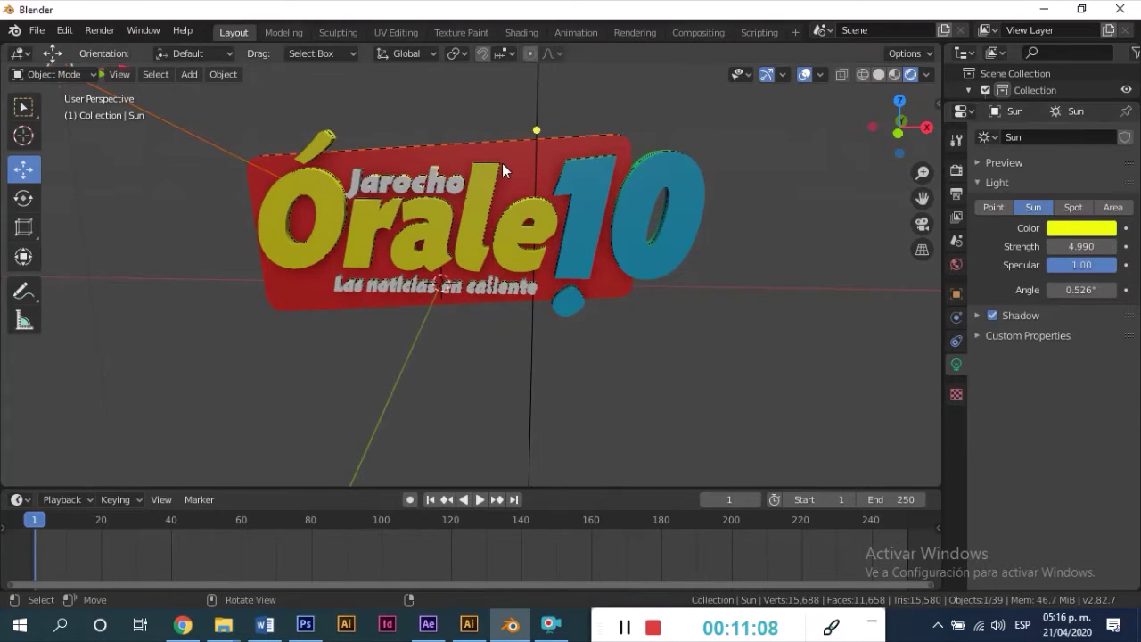
pyautogui.scroll(-3, 500, 148)
pyautogui.hotkey('ctrl', 'z')
pyautogui.hotkey('ctrl', 'z')
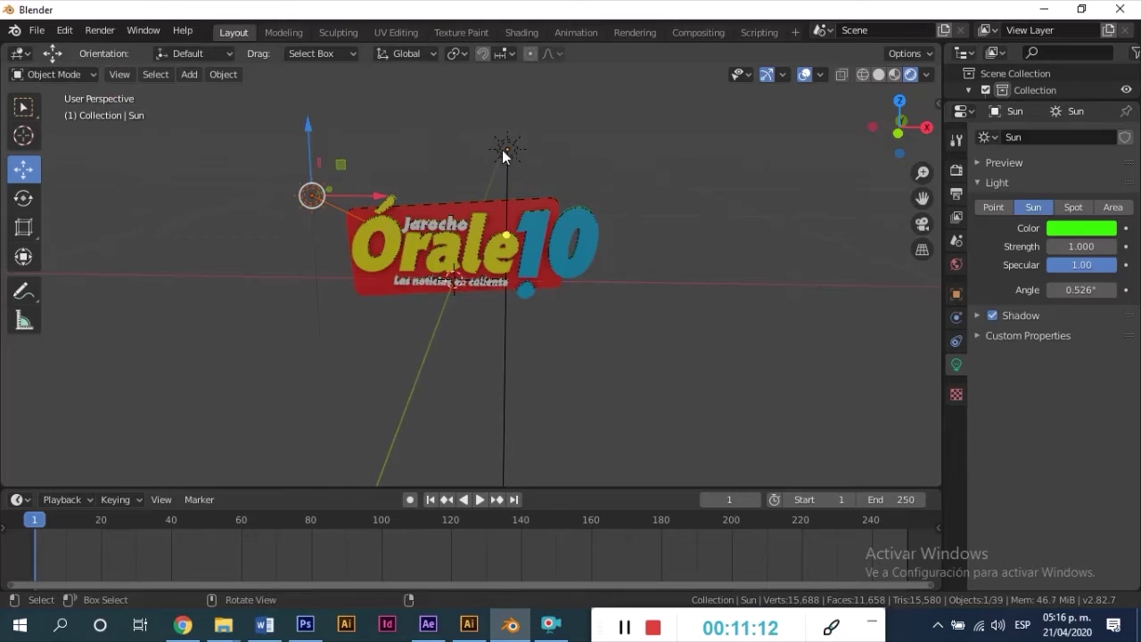
# Reselect the original Sun, adjust its colour and reposition it above the logo
pyautogui.click(502, 152)
pyautogui.hotkey('ctrl', 'z')
pyautogui.click(507, 149)
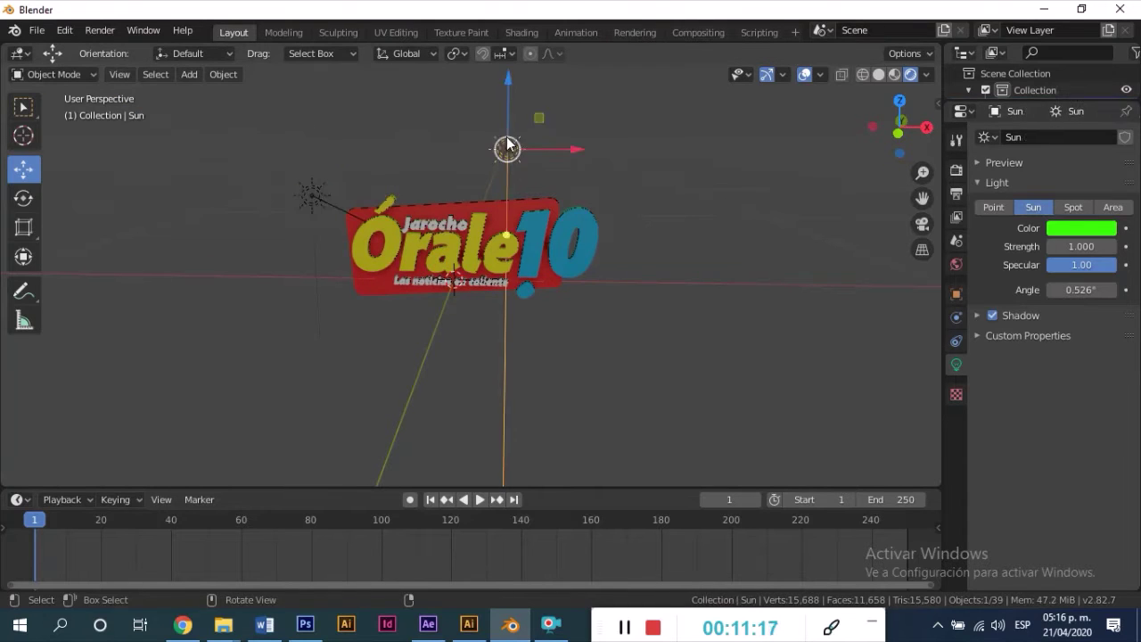
pyautogui.click(1096, 234)
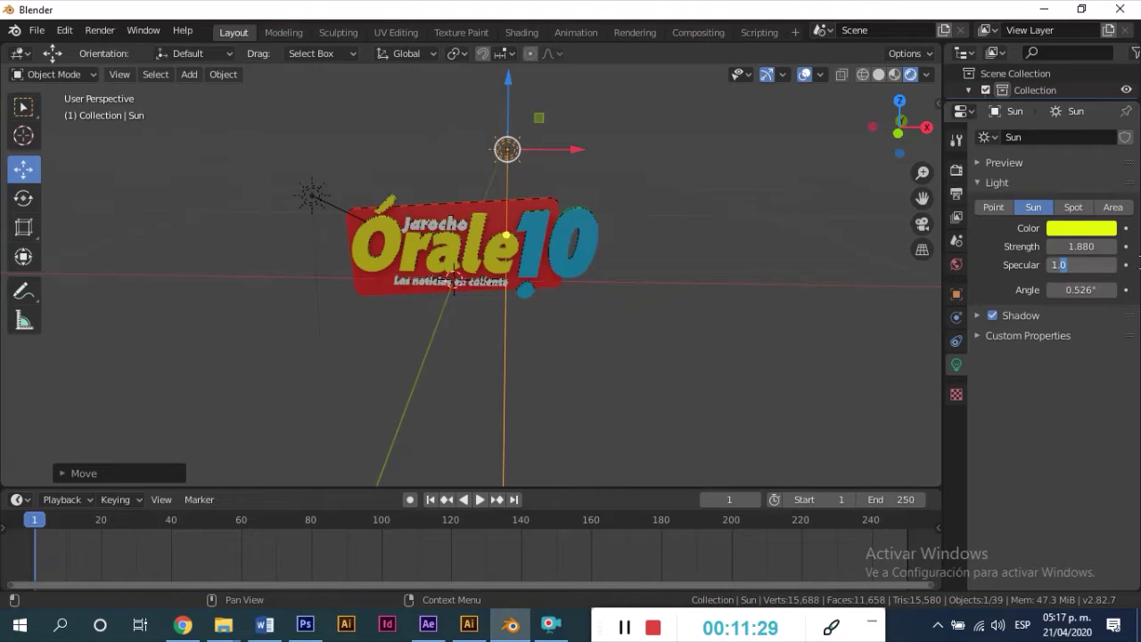
pyautogui.write('1.5')
pyautogui.scroll(3, 612, 230)
pyautogui.moveTo(613, 230)
pyautogui.mouseDown(button='middle')
pyautogui.moveTo(546, 267)
pyautogui.moveTo(567, 119)
pyautogui.mouseUp(button='middle')
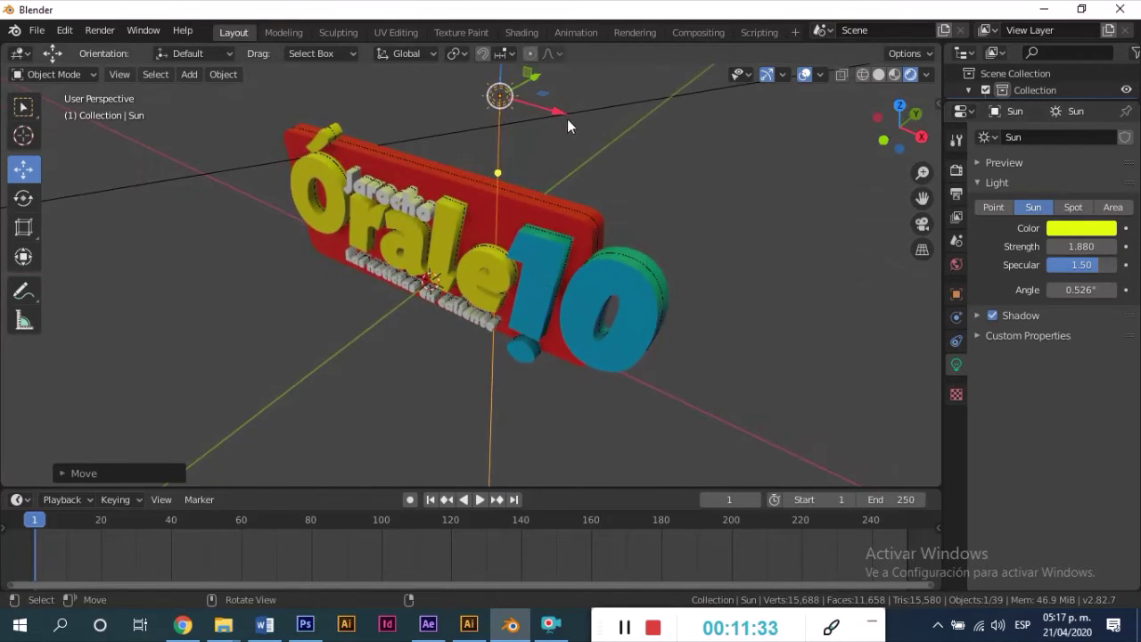
pyautogui.press('g')
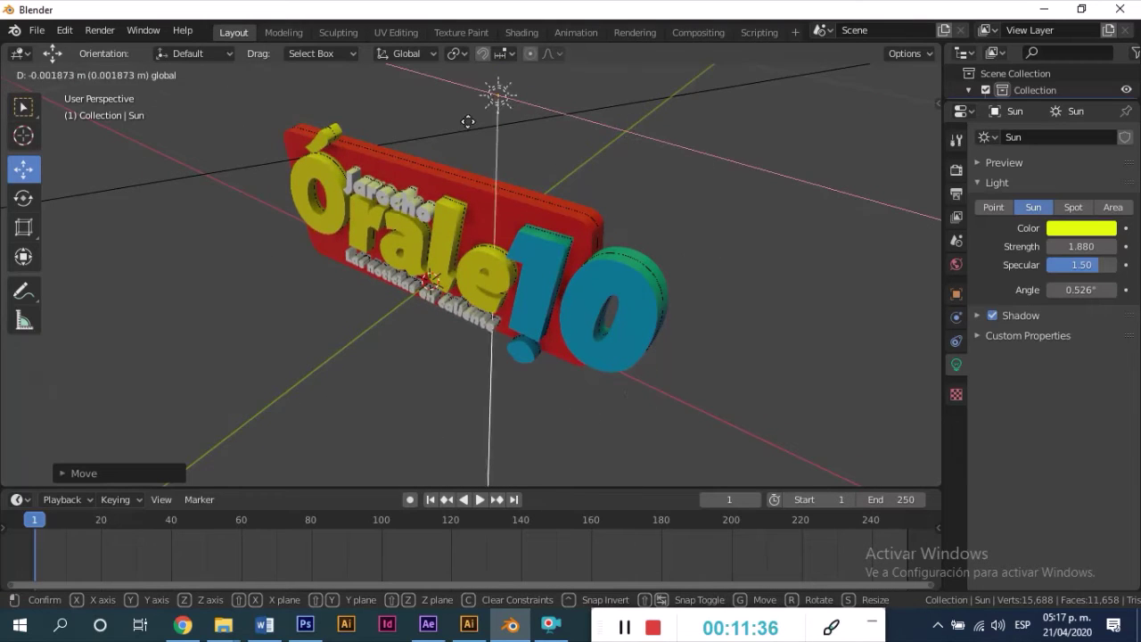
pyautogui.click(566, 158)
# Centre the view on the Sun and orbit back to a front view of the logo
pyautogui.press('KP_Decimal')
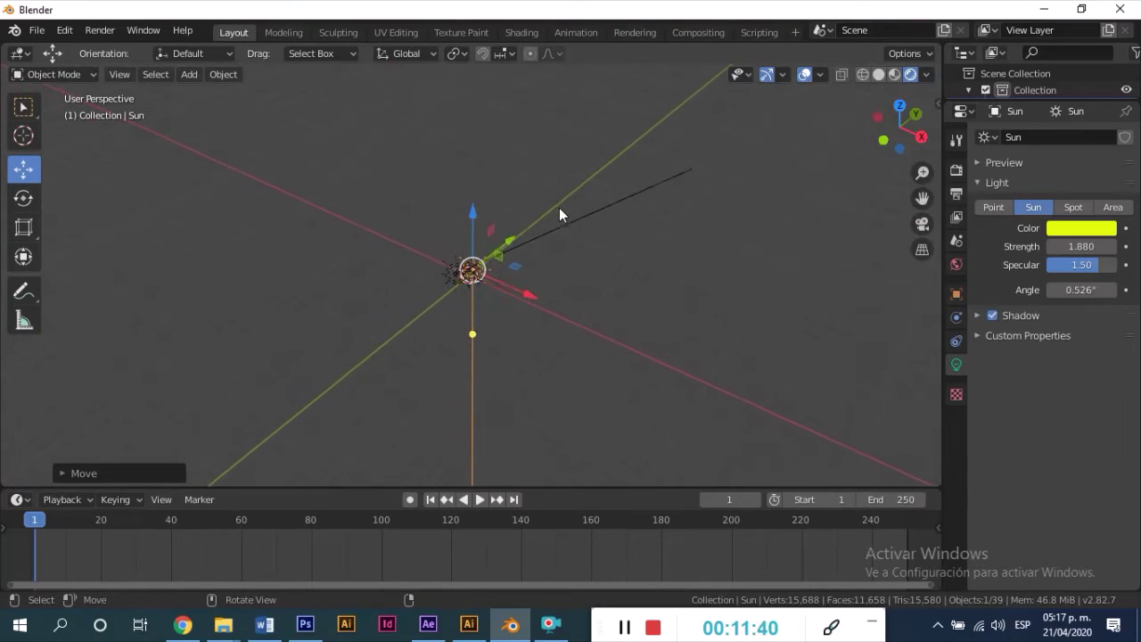
pyautogui.scroll(-5, 535, 223)
pyautogui.moveTo(499, 245)
pyautogui.mouseDown(button='middle')
pyautogui.moveTo(571, 212)
pyautogui.moveTo(430, 249)
pyautogui.moveTo(693, 229)
pyautogui.mouseUp(button='middle')
pyautogui.scroll(3, 559, 217)
pyautogui.scroll(2, 575, 232)
pyautogui.scroll(-4, 555, 228)
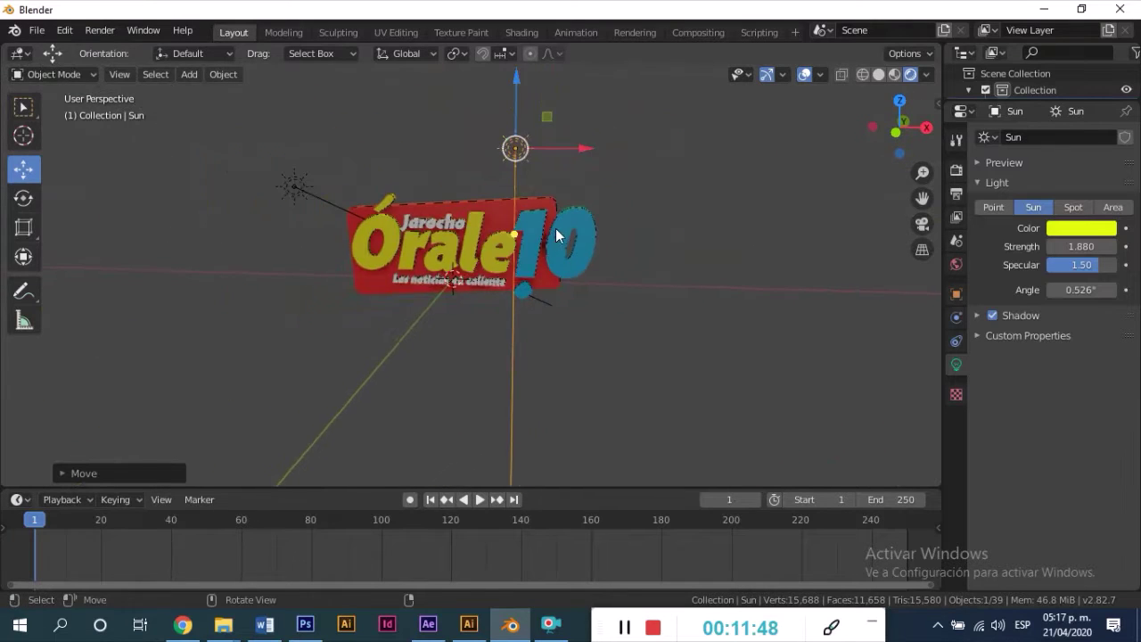
pyautogui.scroll(3, 521, 251)
pyautogui.moveTo(555, 228); pyautogui.dragTo(525, 250, button='middle')
pyautogui.scroll(2, 521, 252)
pyautogui.scroll(-4, 529, 235)
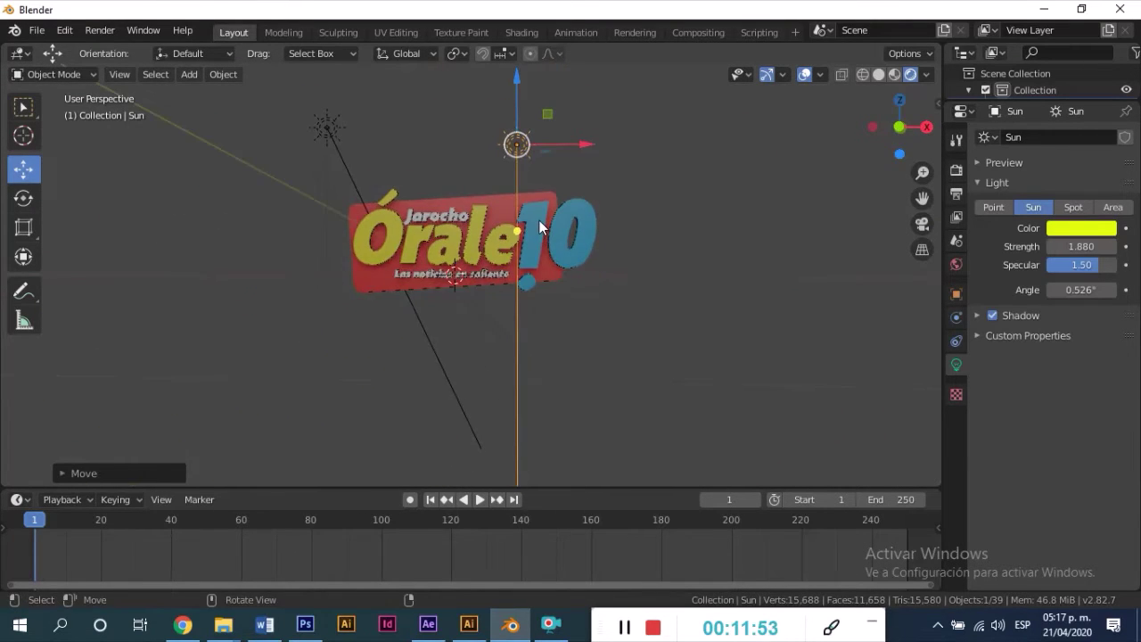
pyautogui.scroll(2, 526, 250)
pyautogui.scroll(1, 508, 244)
# Lower the Ó accent mark slightly along Z, then reselect the Sun and open the Add menu
pyautogui.click(313, 181)
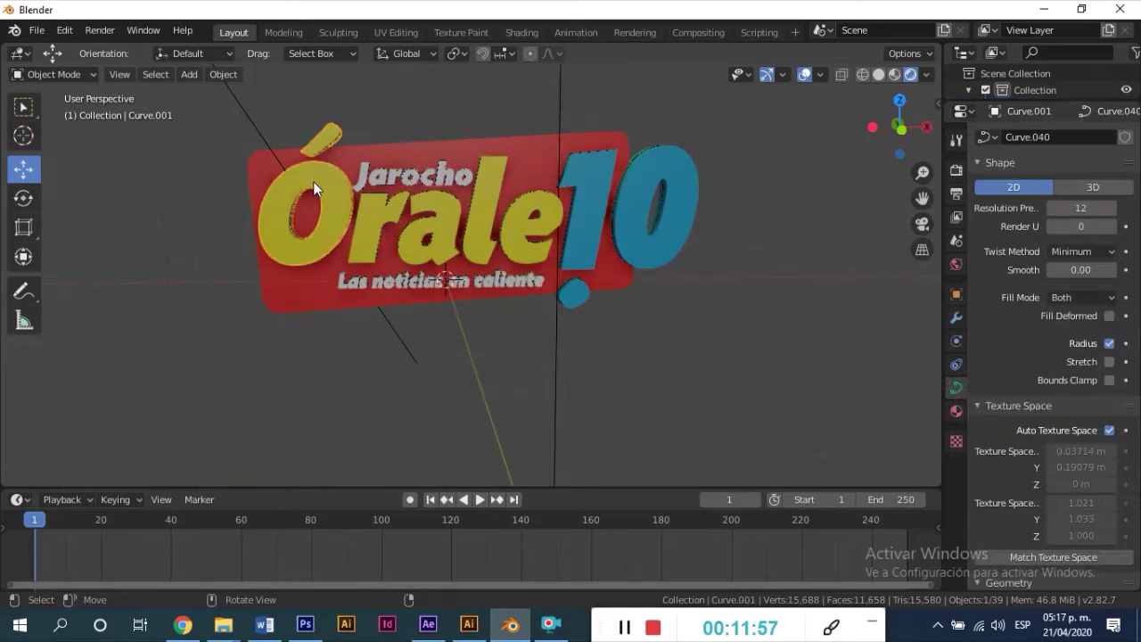
pyautogui.scroll(1, 313, 145)
pyautogui.click(329, 133)
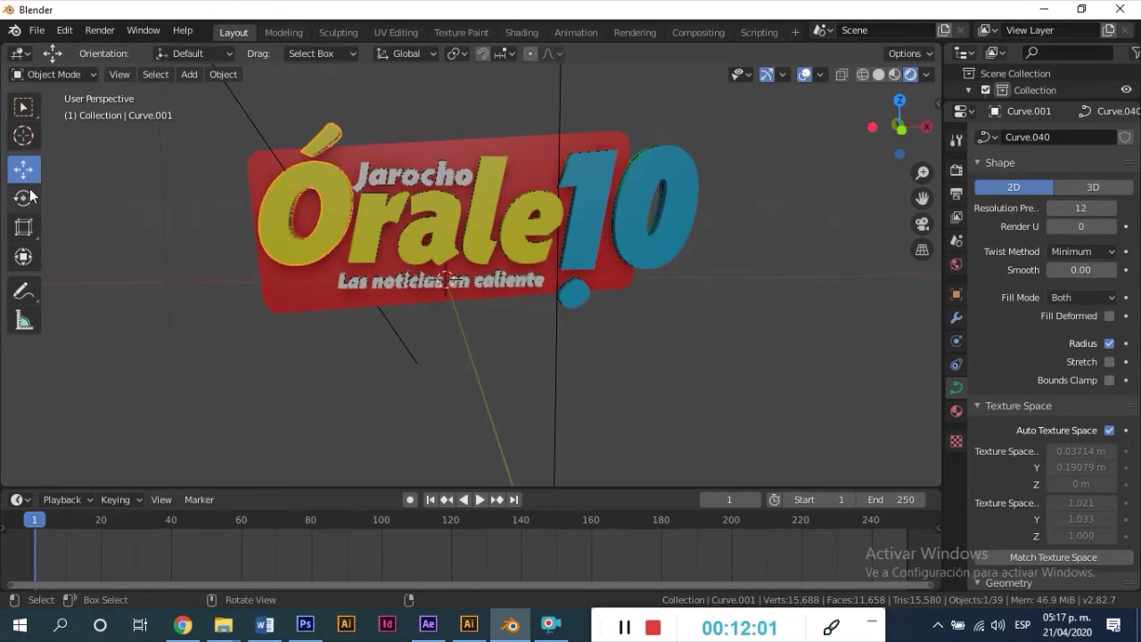
pyautogui.scroll(-3, 326, 203)
pyautogui.press('g')
pyautogui.press('z')
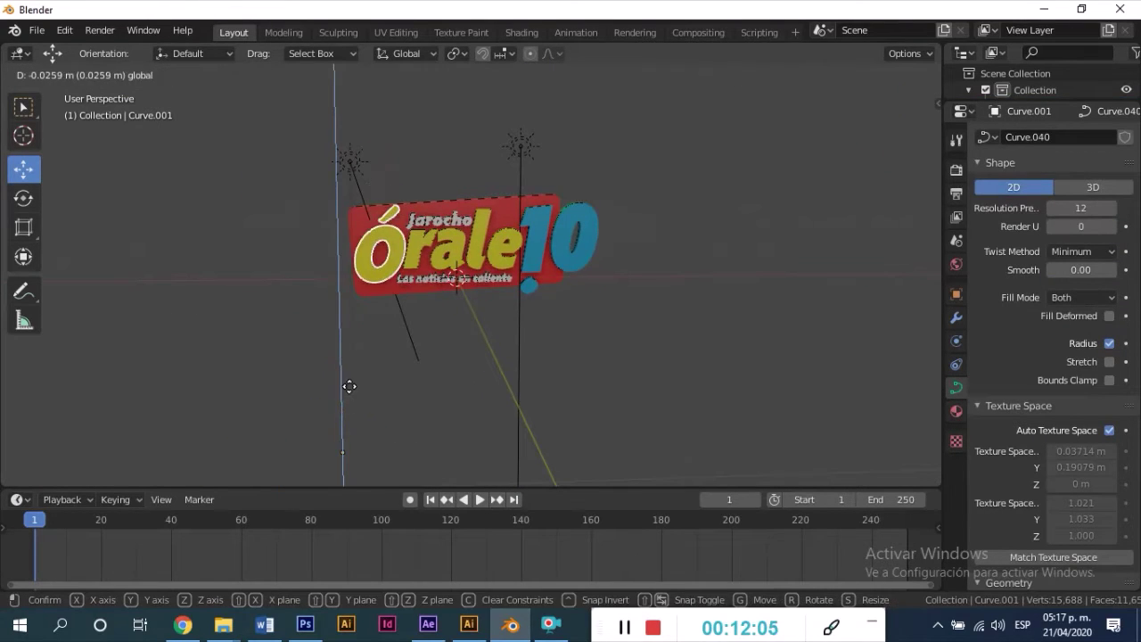
pyautogui.click(349, 386)
pyautogui.click(339, 185)
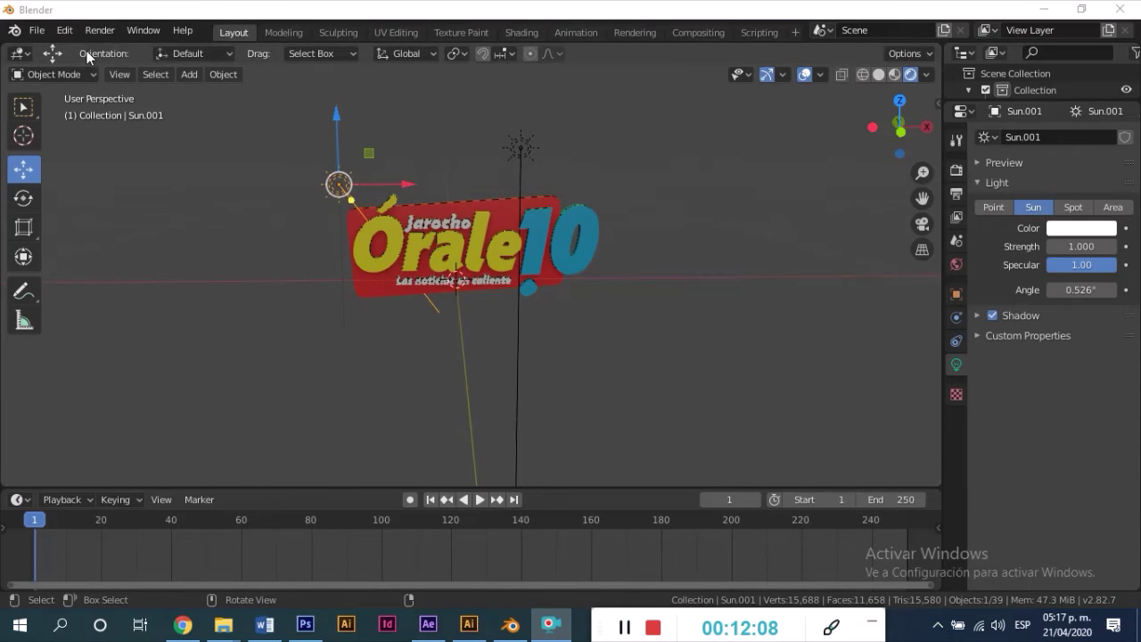
pyautogui.click(188, 74)
pyautogui.moveTo(210, 94)
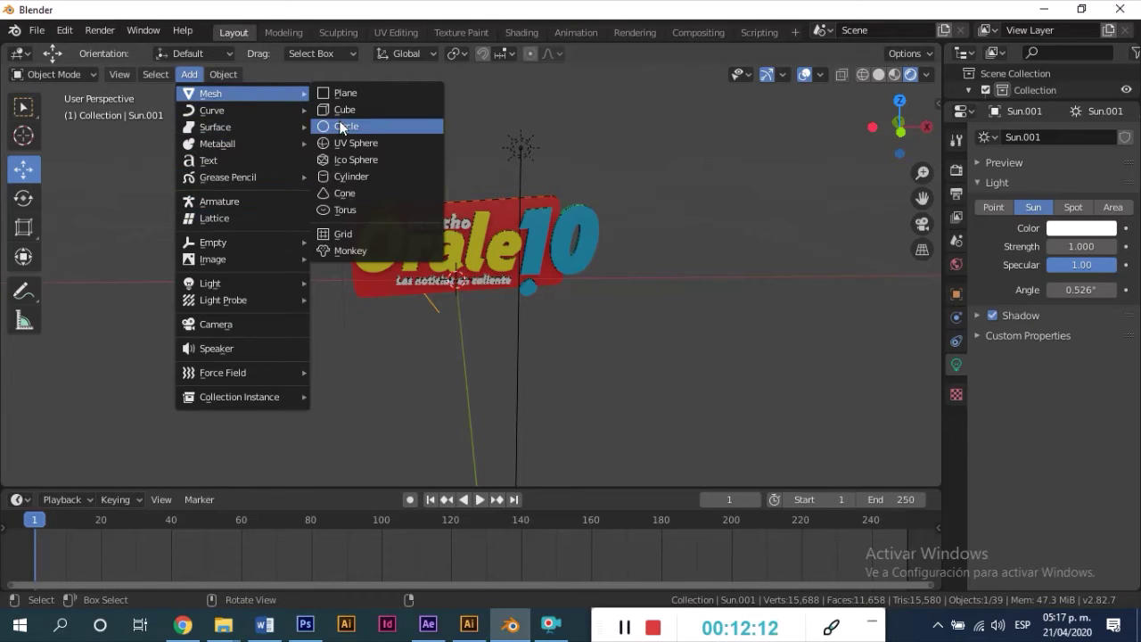
# Add a camera, pull it back along Y and widen its lens to 28.35 mm
pyautogui.click(216, 324)
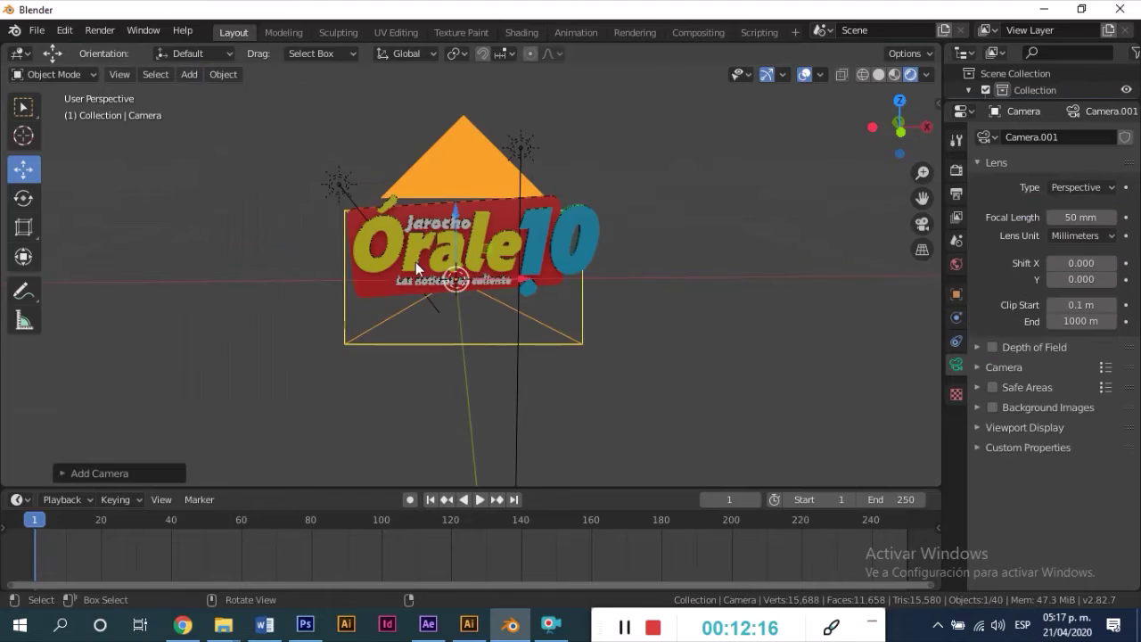
pyautogui.moveTo(415, 262); pyautogui.dragTo(296, 250, button='middle')
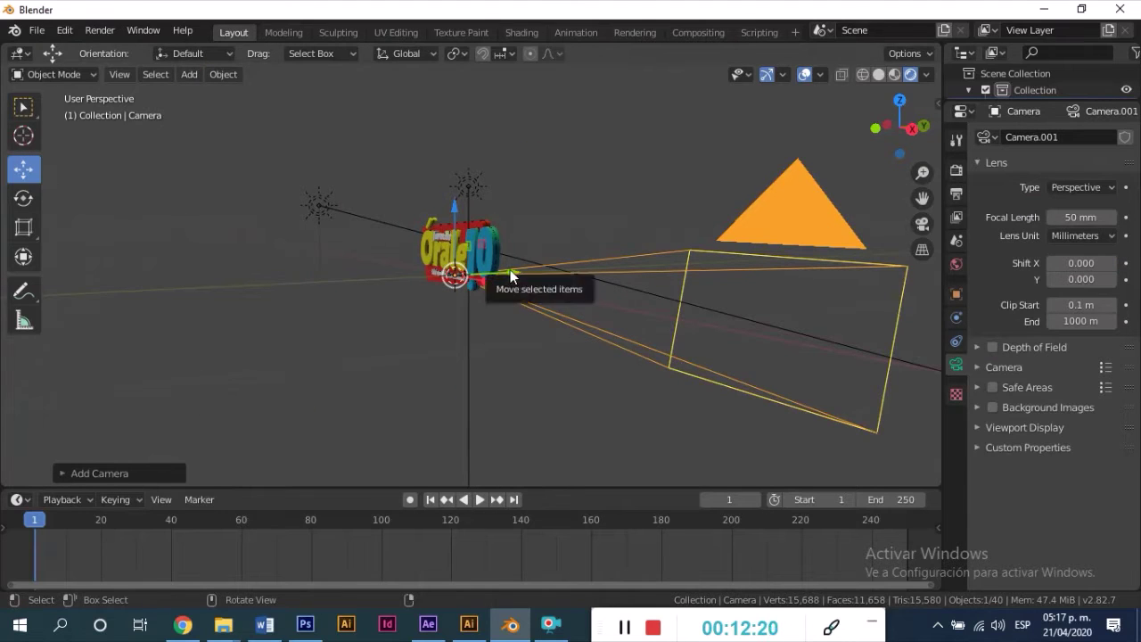
pyautogui.moveTo(511, 276); pyautogui.dragTo(142, 282)
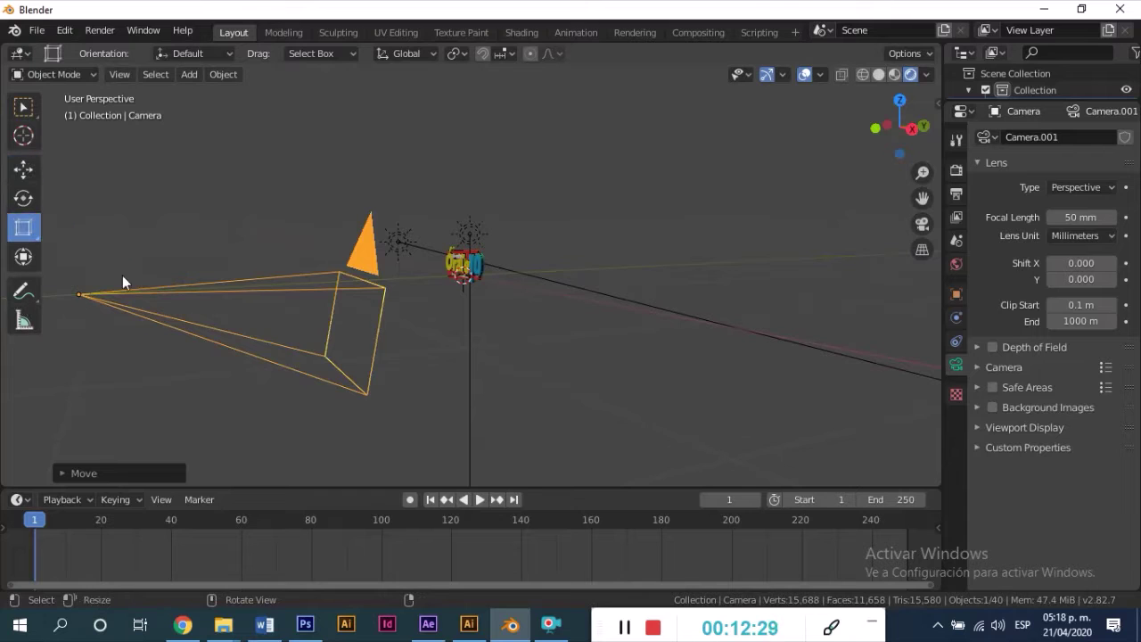
pyautogui.moveTo(122, 275); pyautogui.dragTo(259, 321, button='middle')
pyautogui.click(41, 227)
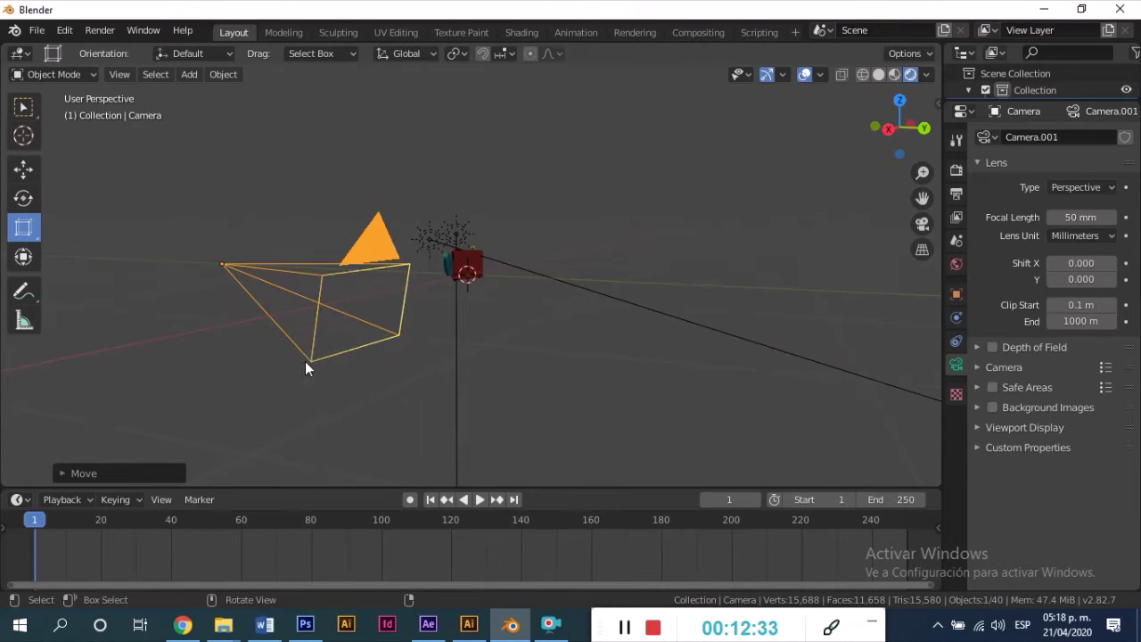
pyautogui.moveTo(306, 362); pyautogui.dragTo(331, 304)
pyautogui.moveTo(331, 304); pyautogui.dragTo(511, 318, button='middle')
# Tilt the camera about its X axis toward the logo and view through it
pyautogui.click(23, 198)
pyautogui.moveTo(323, 295); pyautogui.dragTo(145, 306, button='middle')
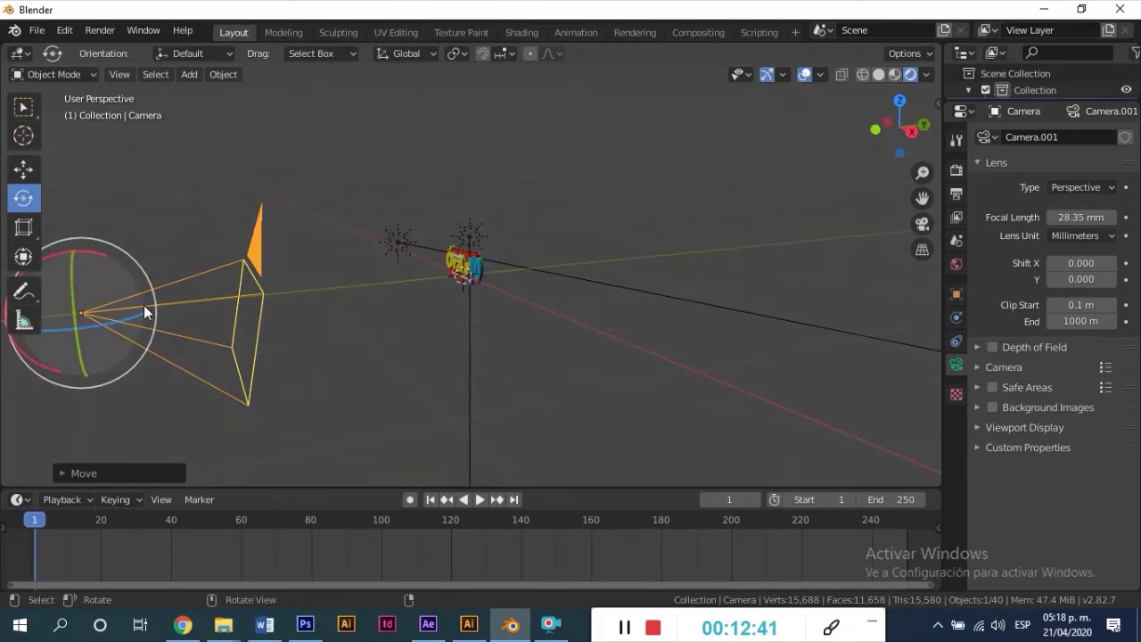
pyautogui.moveTo(145, 305); pyautogui.dragTo(98, 249)
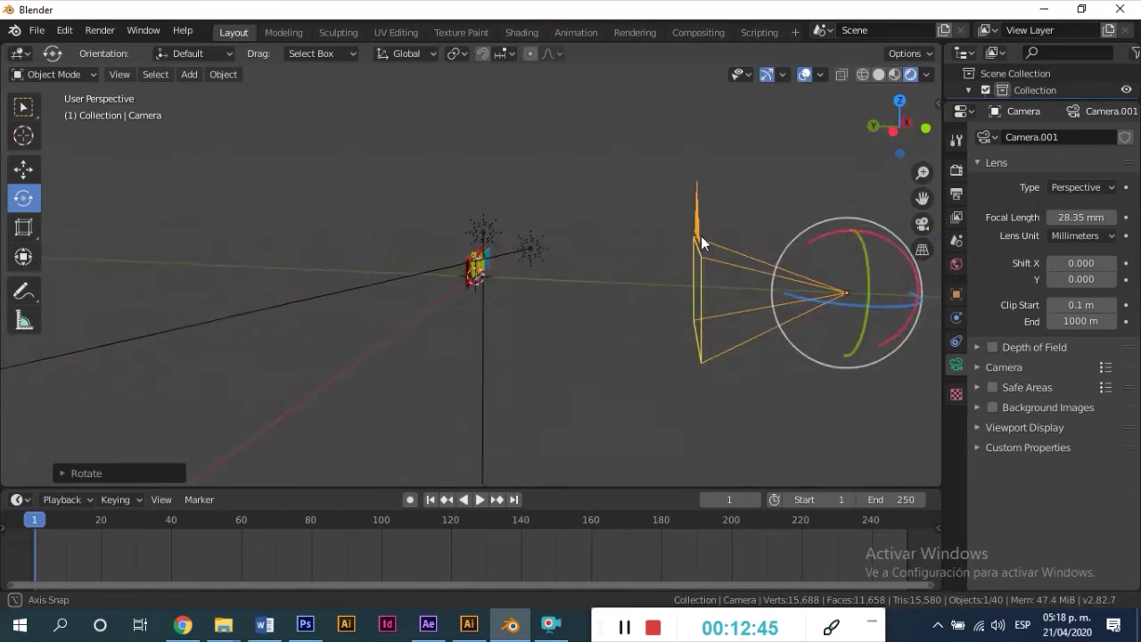
pyautogui.moveTo(414, 239); pyautogui.dragTo(551, 221, button='middle')
pyautogui.click(922, 225)
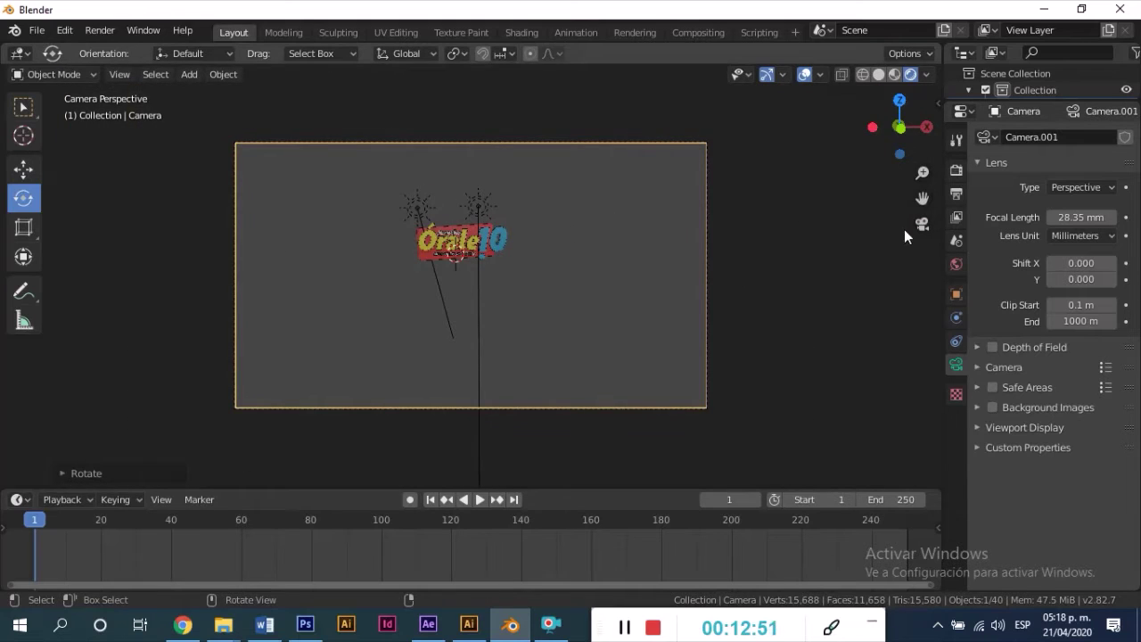
# Shift the camera along Y and raise it on Z to frame the logo
pyautogui.moveTo(903, 229); pyautogui.dragTo(67, 231, button='middle')
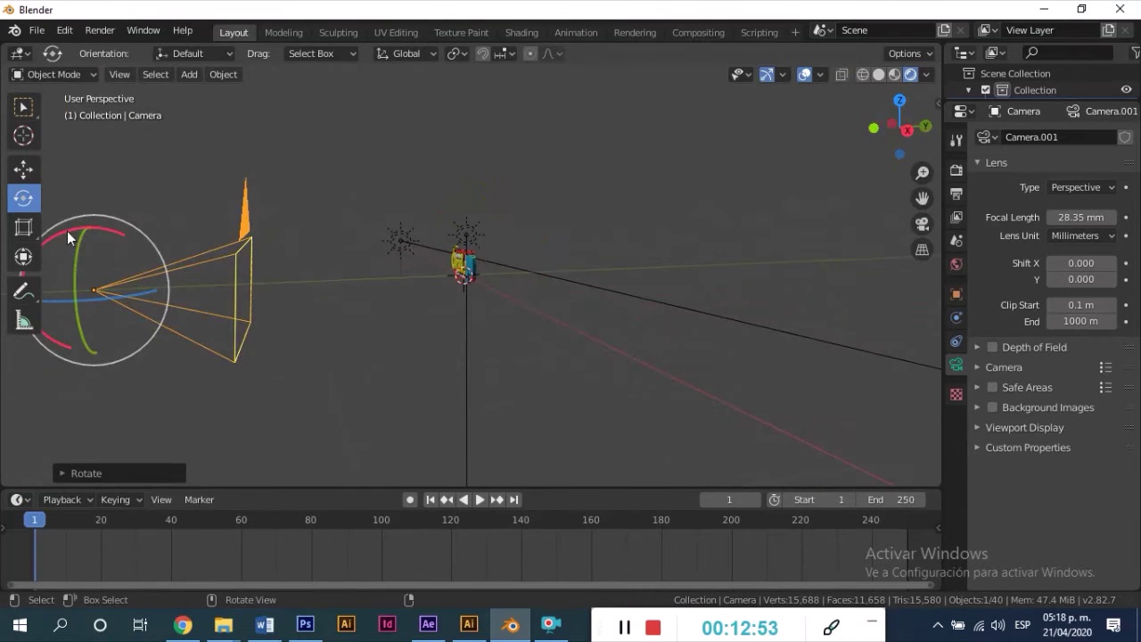
pyautogui.click(24, 177)
pyautogui.moveTo(170, 291); pyautogui.dragTo(424, 295)
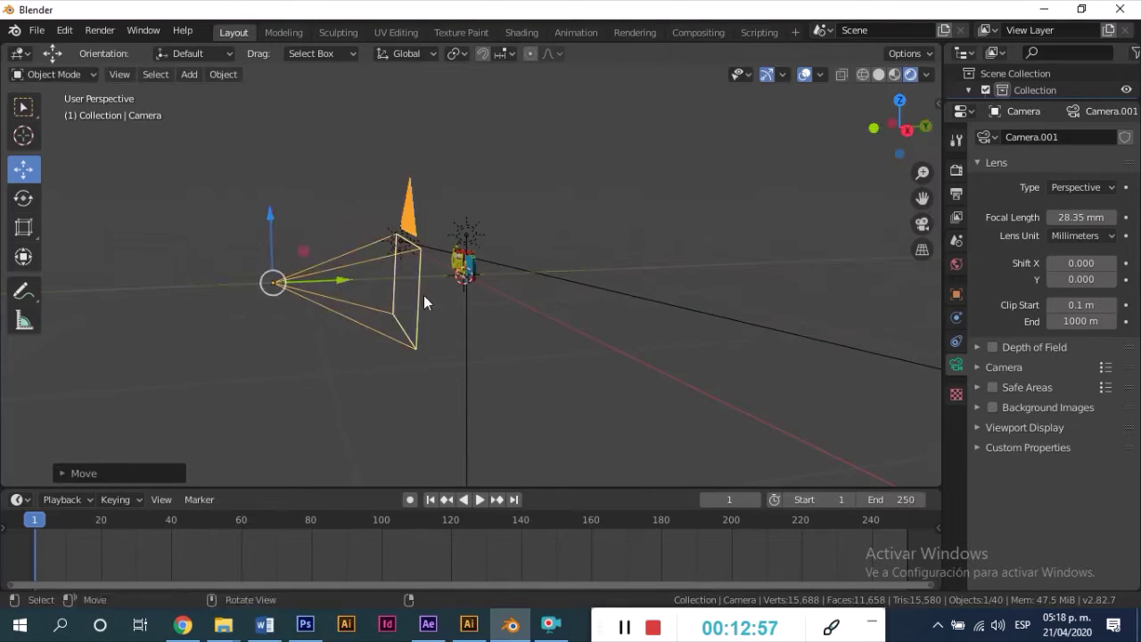
pyautogui.moveTo(423, 295); pyautogui.dragTo(596, 294, button='middle')
pyautogui.moveTo(496, 248); pyautogui.dragTo(499, 220)
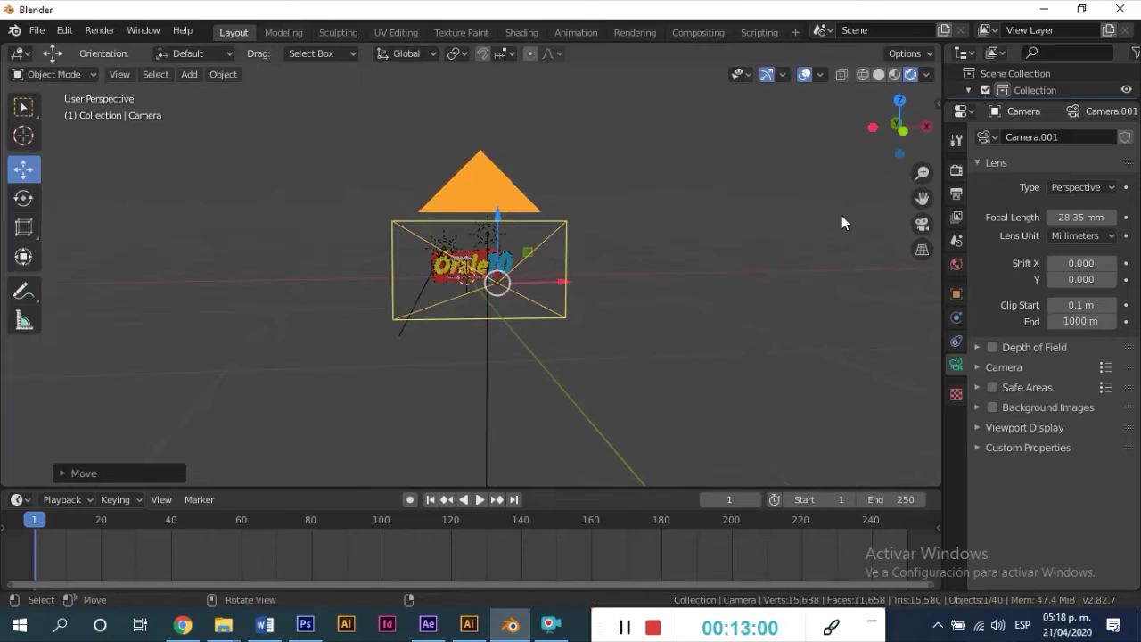
pyautogui.scroll(2, 540, 298)
pyautogui.scroll(2, 540, 298)
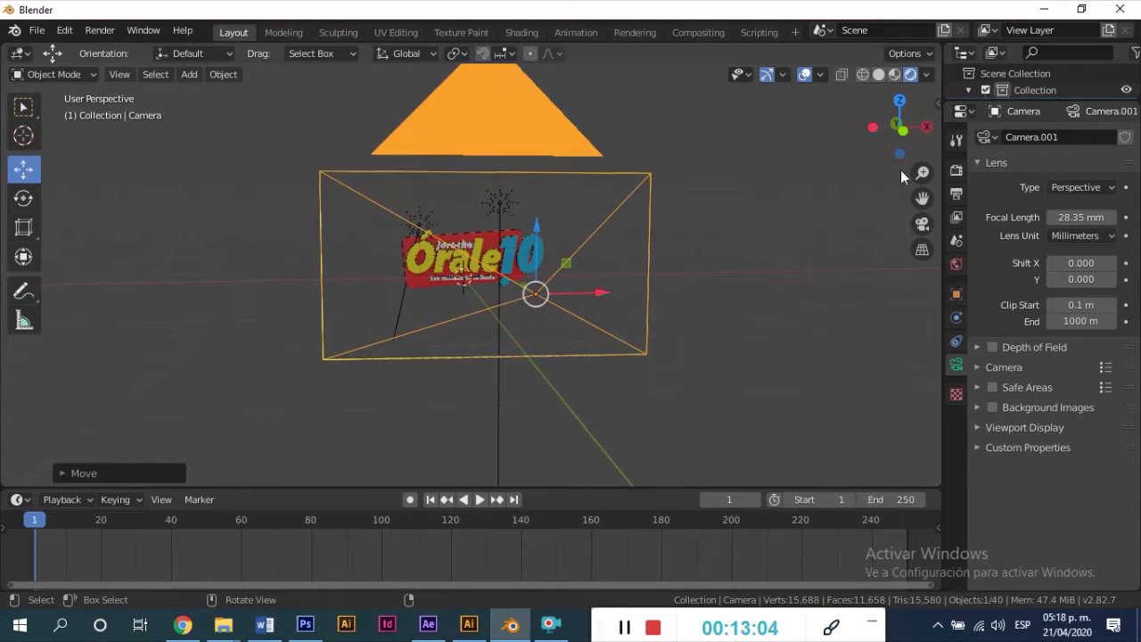
pyautogui.click(922, 223)
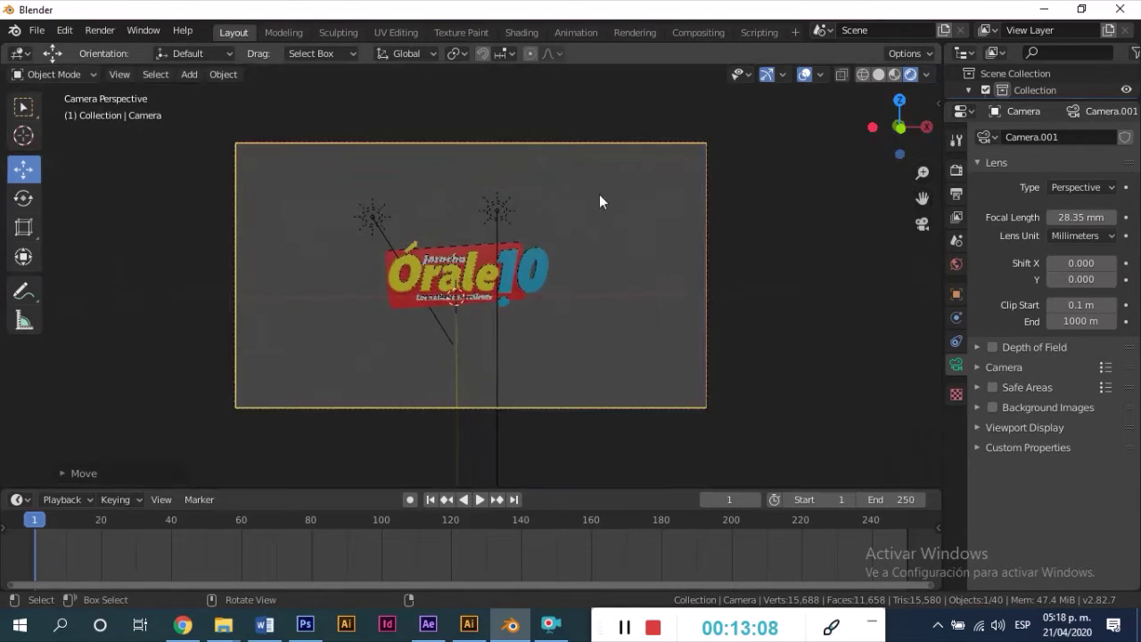
pyautogui.scroll(1, 483, 216)
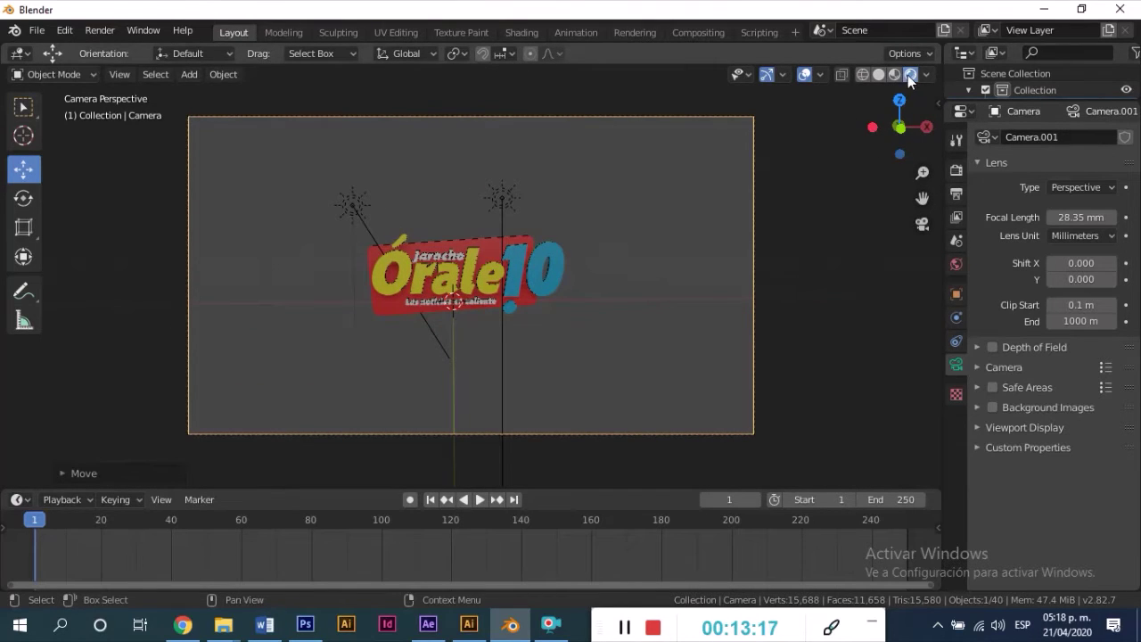
pyautogui.scroll(2, 473, 304)
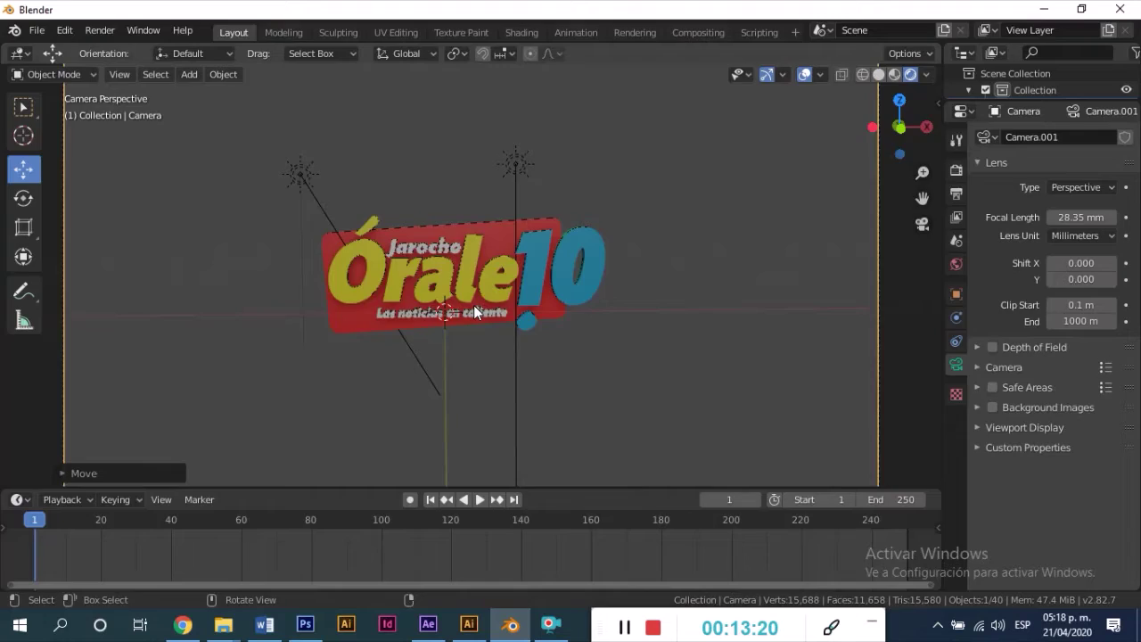
pyautogui.press('F12')
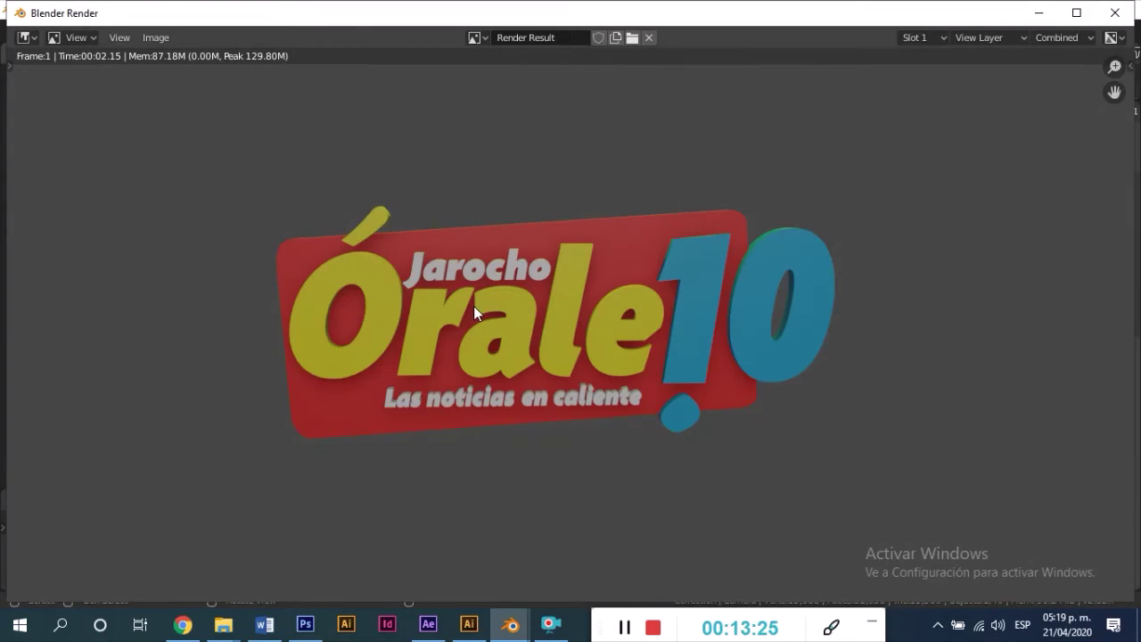
pyautogui.scroll(3, 473, 306)
pyautogui.scroll(-3, 468, 306)
pyautogui.moveTo(458, 313)
pyautogui.mouseDown(button='middle')
pyautogui.moveTo(535, 303)
pyautogui.moveTo(373, 281)
pyautogui.moveTo(506, 285)
pyautogui.mouseUp(button='middle')
pyautogui.press('Escape')
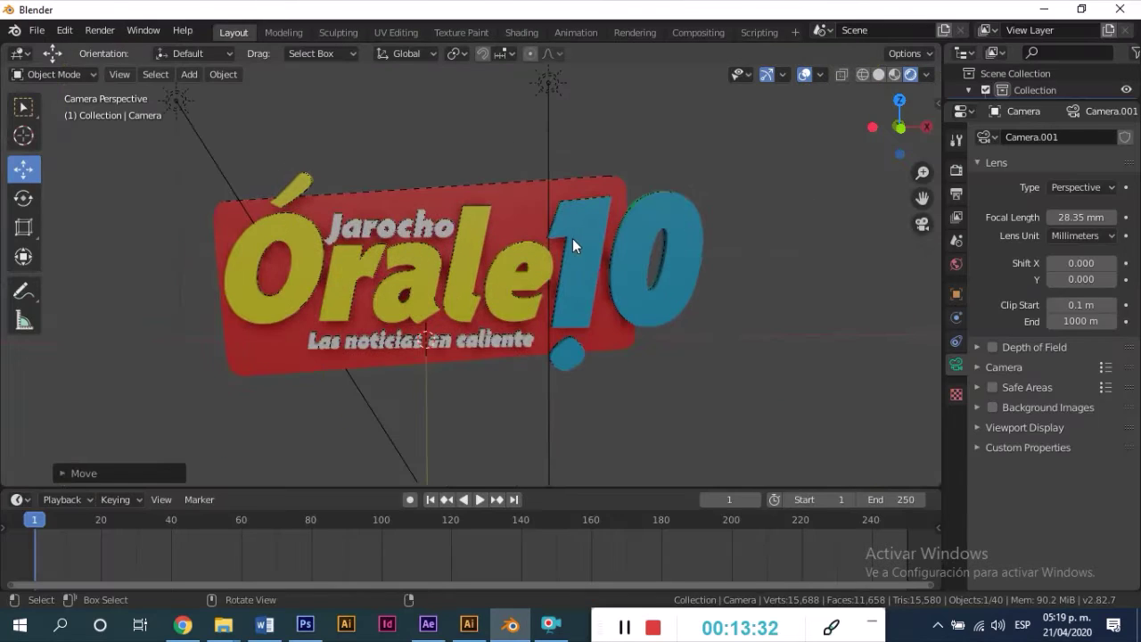
pyautogui.click(572, 238)
# Select the 0 and start raising its material's Metallic and Specular values
pyautogui.moveTo(575, 225)
pyautogui.mouseDown(button='middle')
pyautogui.moveTo(432, 239)
pyautogui.moveTo(637, 214)
pyautogui.mouseUp(button='middle')
pyautogui.scroll(3, 548, 224)
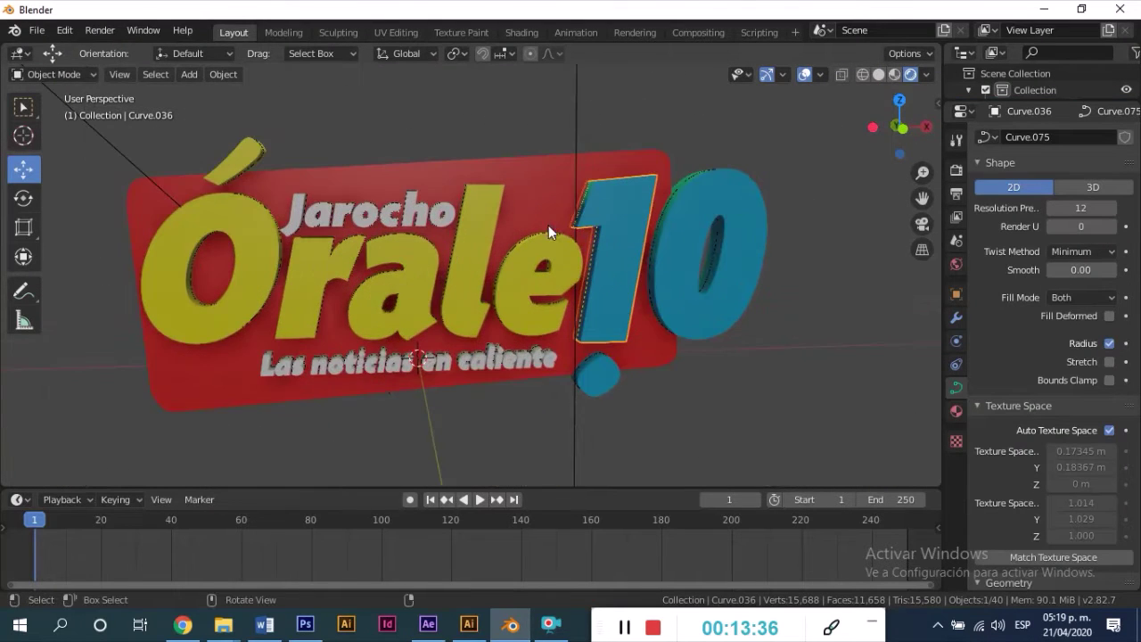
pyautogui.click(737, 190)
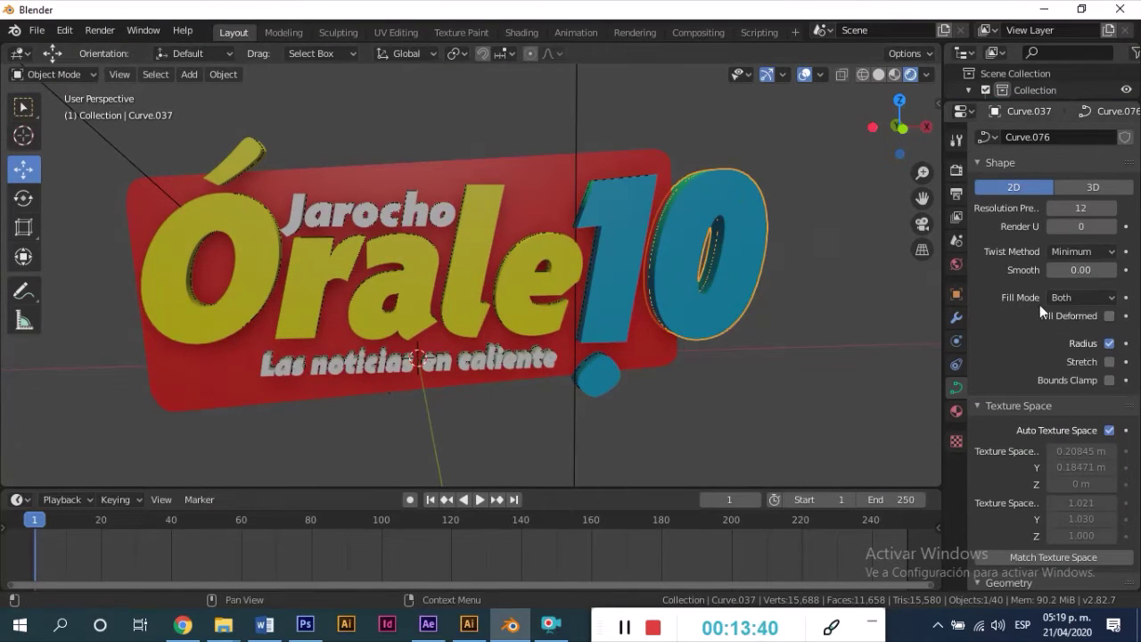
pyautogui.click(955, 411)
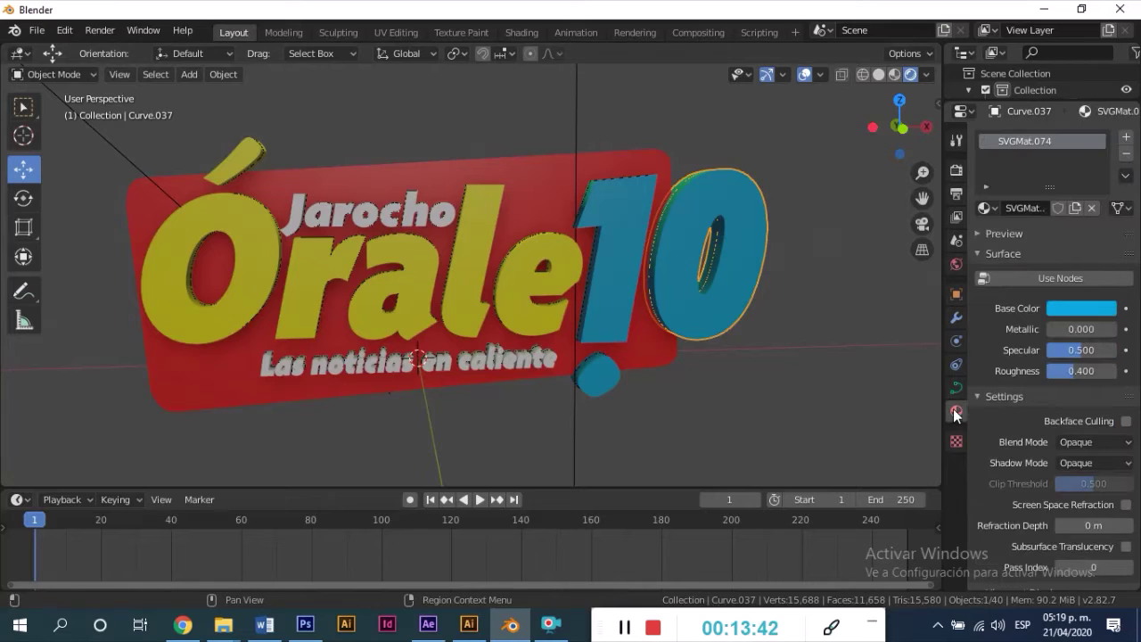
pyautogui.click(1057, 329)
pyautogui.write('0.0')
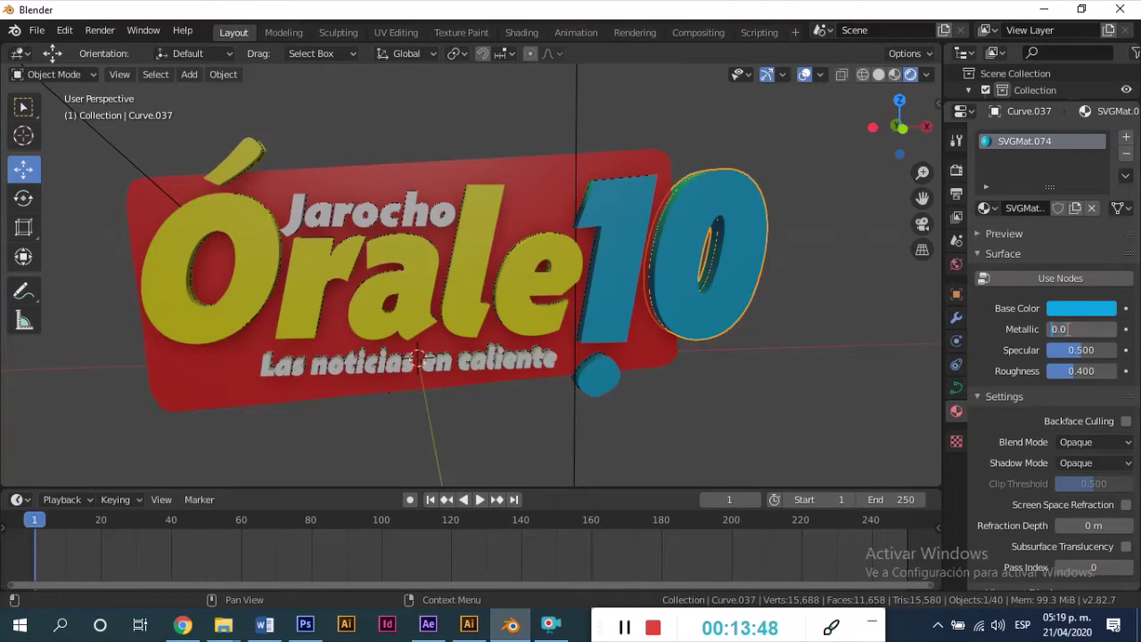
pyautogui.moveTo(1076, 328)
pyautogui.mouseDown()
pyautogui.moveTo(1111, 328)
pyautogui.moveTo(1085, 346)
pyautogui.mouseUp()
pyautogui.scroll(3, 662, 214)
pyautogui.moveTo(662, 214)
pyautogui.mouseDown(button='middle')
pyautogui.moveTo(650, 215)
pyautogui.moveTo(667, 213)
pyautogui.mouseUp(button='middle')
pyautogui.scroll(-3, 667, 214)
pyautogui.scroll(-1, 1070, 435)
# Set the 0's Blend Mode and Shadow Mode to Alpha Clip
pyautogui.click(1083, 410)
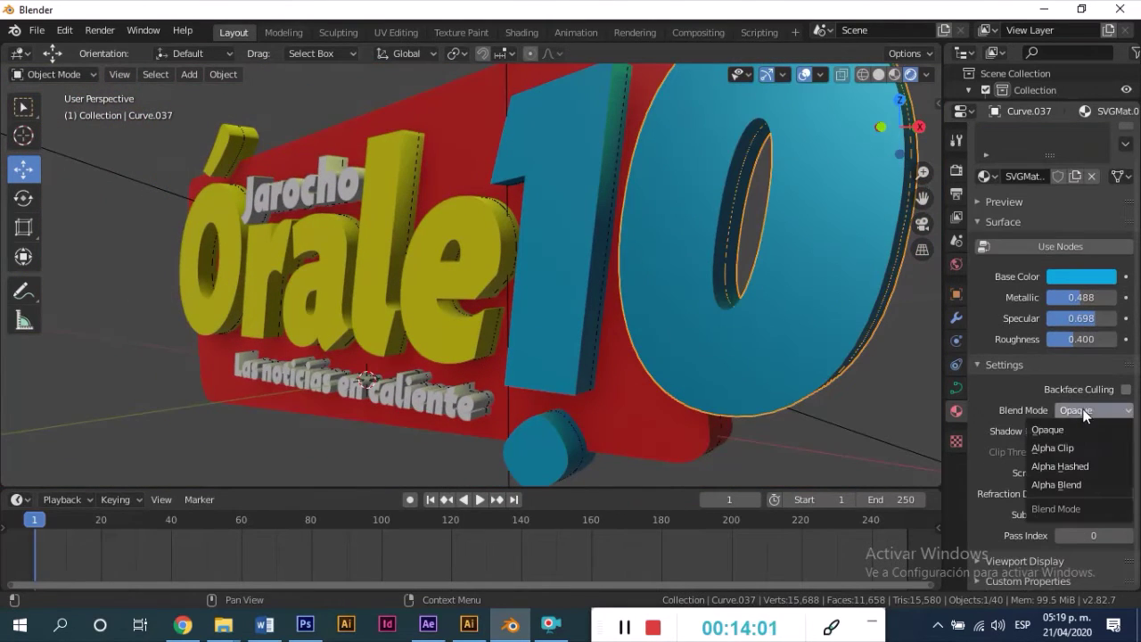
pyautogui.click(1080, 449)
pyautogui.click(1090, 429)
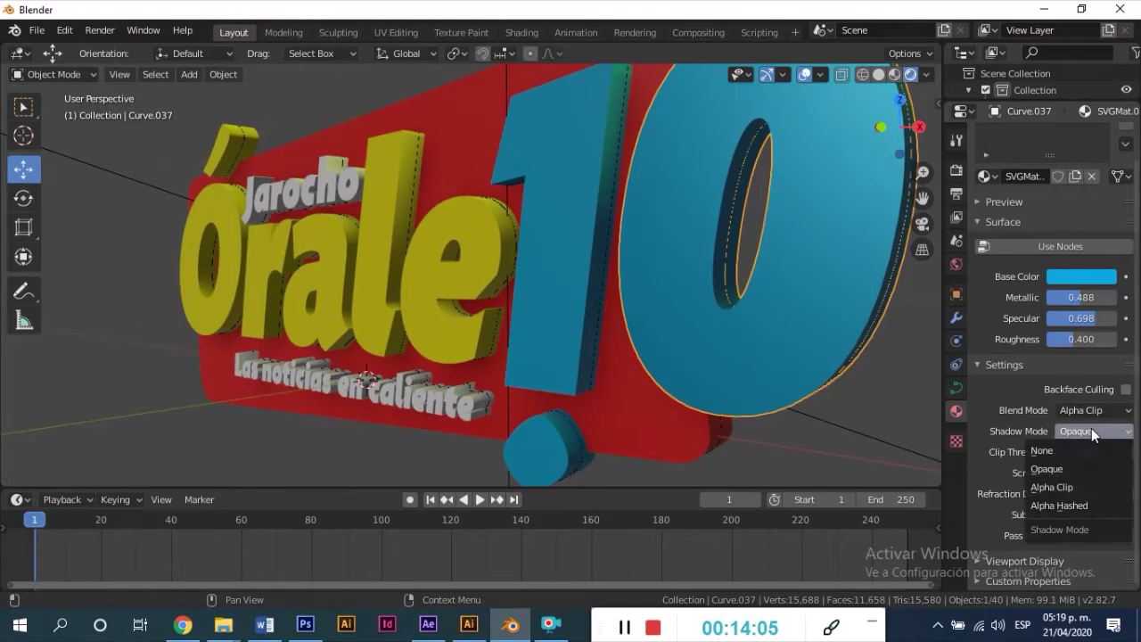
pyautogui.click(1064, 488)
pyautogui.scroll(-2, 727, 334)
pyautogui.scroll(3, 727, 326)
pyautogui.moveTo(727, 326)
pyautogui.mouseDown(button='middle')
pyautogui.moveTo(800, 331)
pyautogui.moveTo(794, 311)
pyautogui.mouseUp(button='middle')
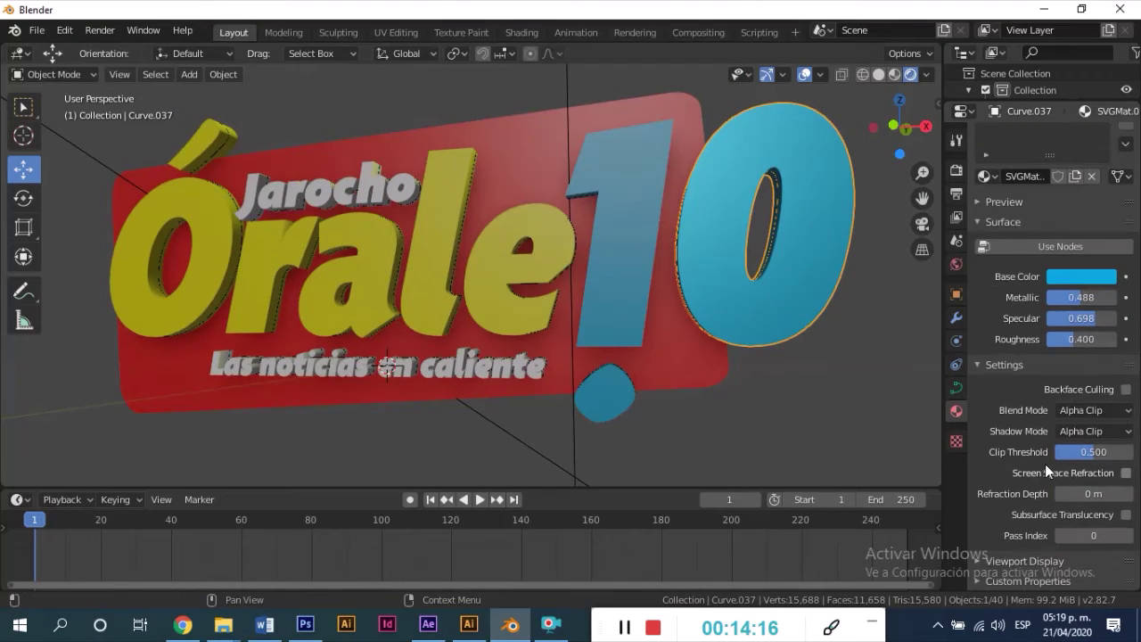
# Set refraction depth to 7.2 m, make the 0 fully metallic, and show the preview sphere
pyautogui.moveTo(1093, 495); pyautogui.dragTo(1053, 502)
pyautogui.moveTo(1061, 297); pyautogui.dragTo(1114, 297)
pyautogui.moveTo(530, 195)
pyautogui.mouseDown(button='middle')
pyautogui.moveTo(471, 183)
pyautogui.moveTo(559, 204)
pyautogui.mouseUp(button='middle')
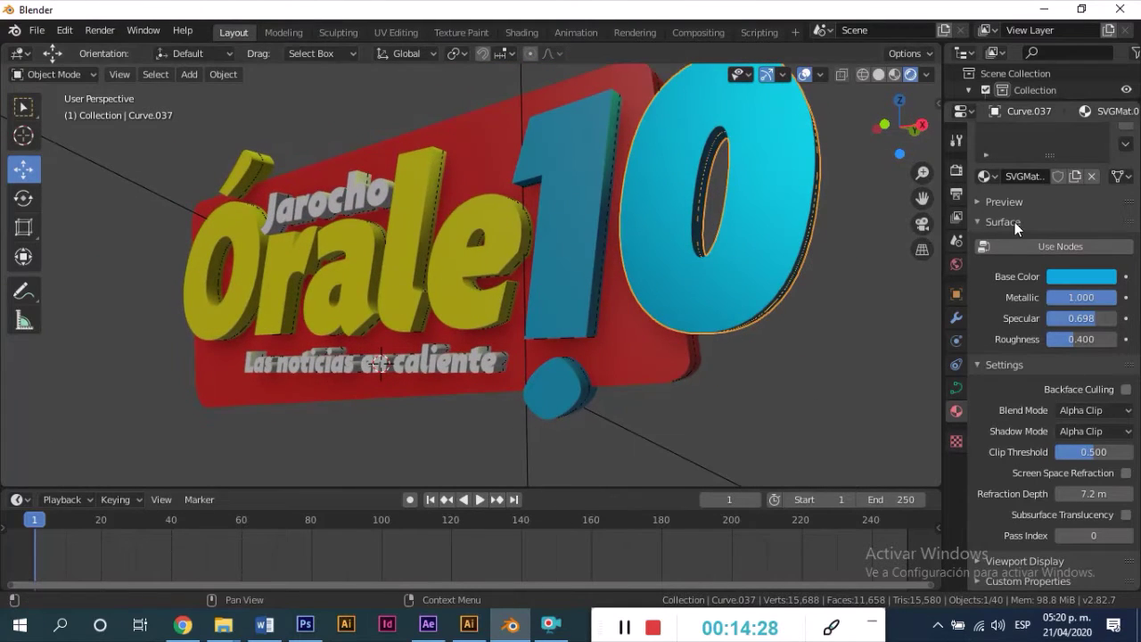
pyautogui.scroll(2, 1022, 210)
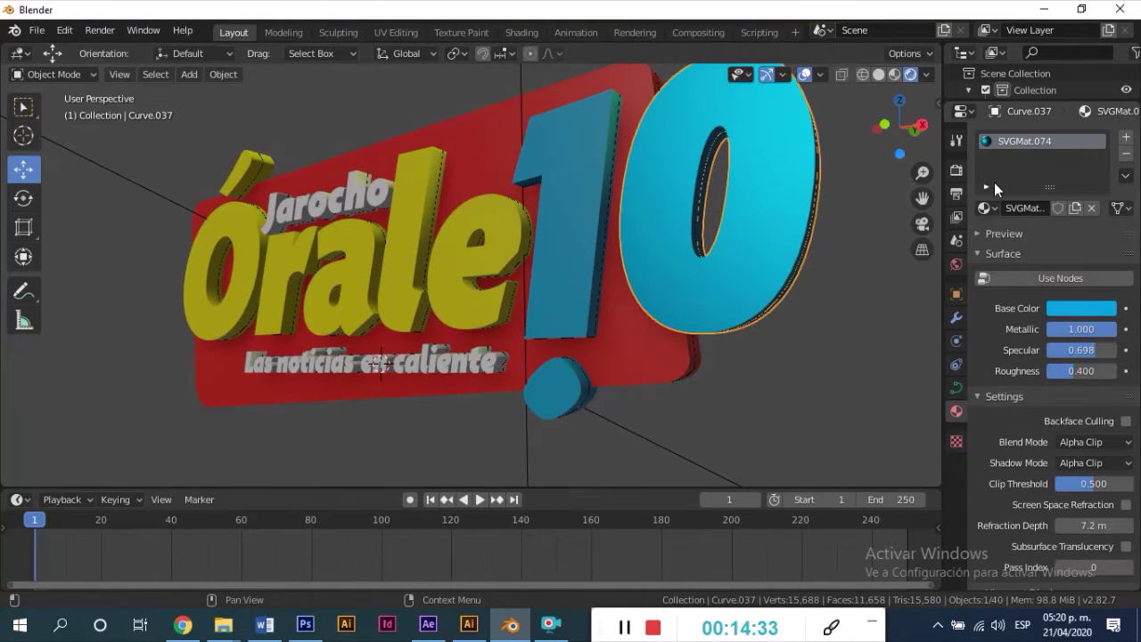
pyautogui.click(987, 185)
pyautogui.click(978, 253)
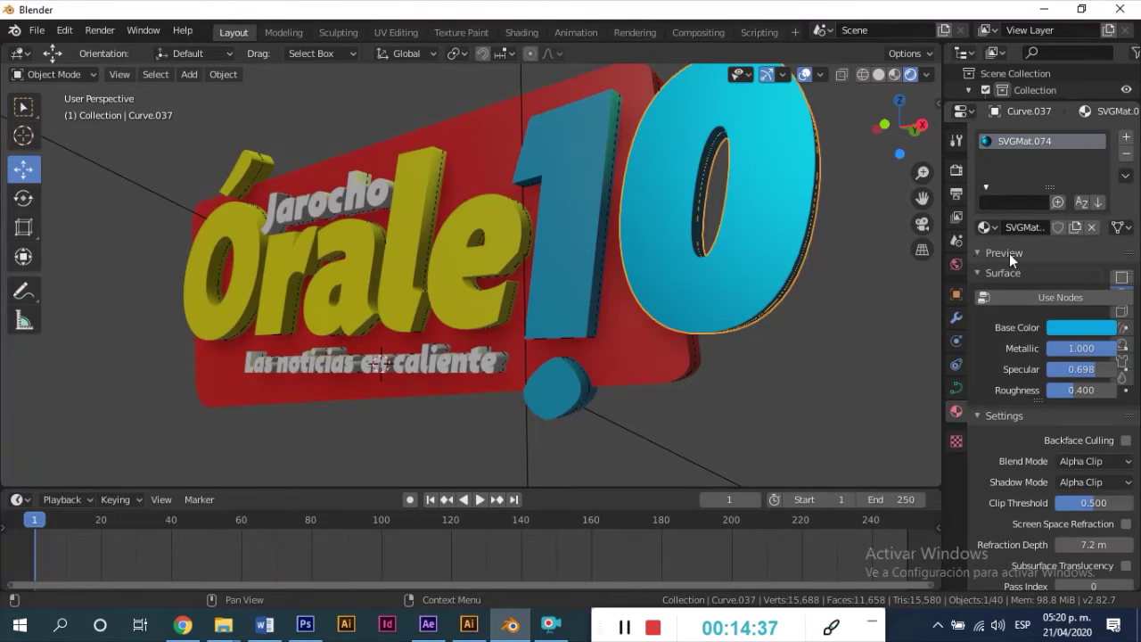
# Set the 0's Roughness to 0.307, reapply Alpha Clip blending, then select the 1
pyautogui.scroll(-2, 1055, 394)
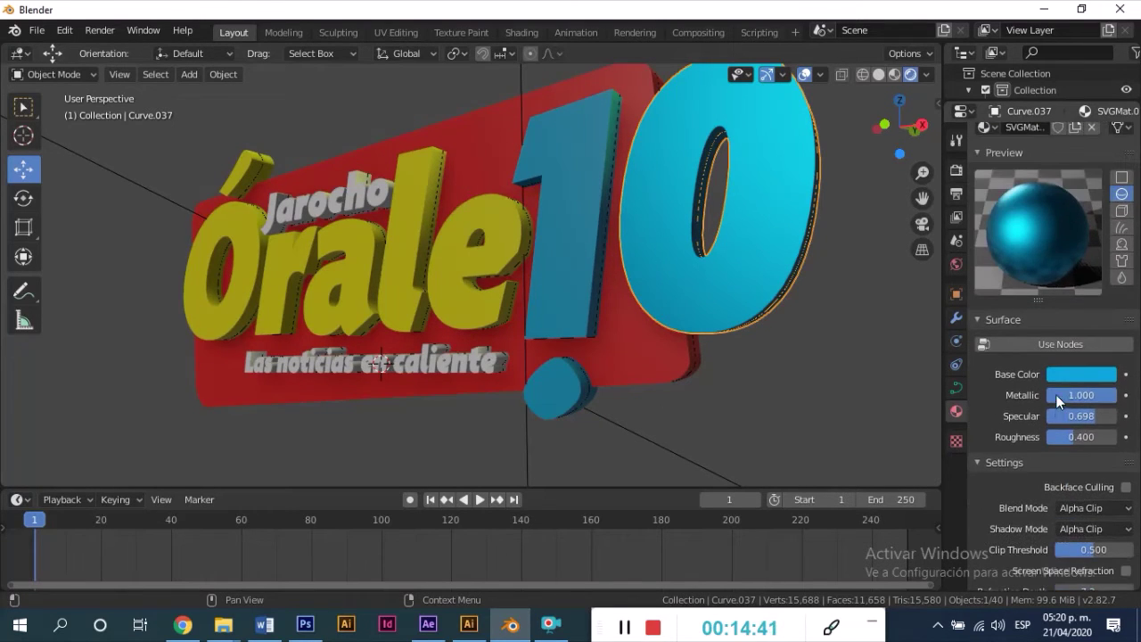
pyautogui.scroll(-1, 1055, 394)
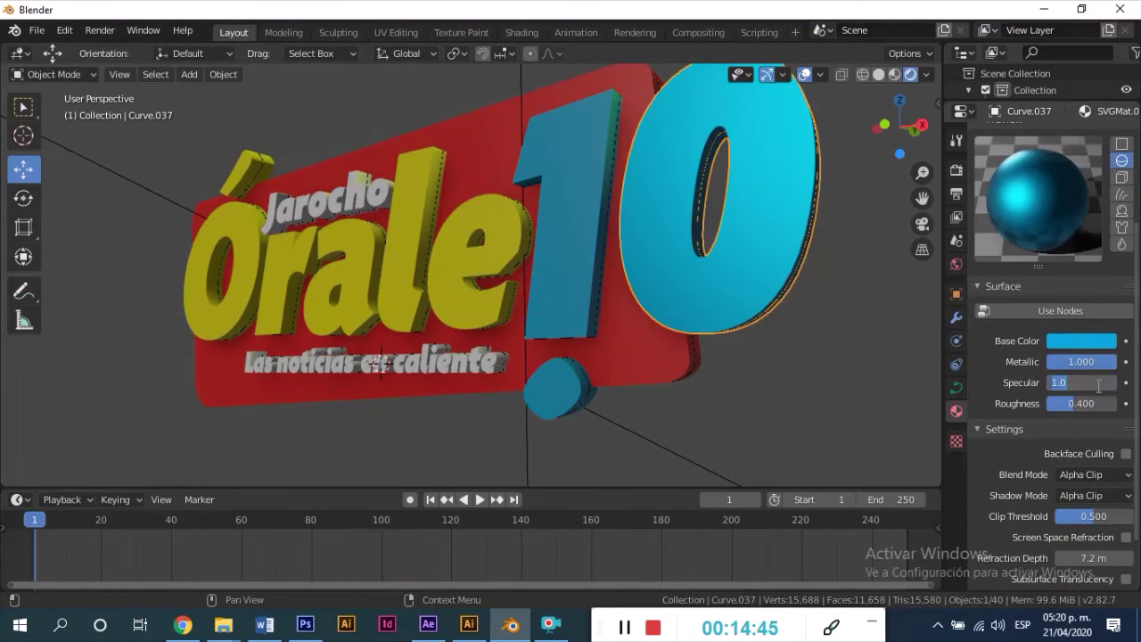
pyautogui.moveTo(1115, 404)
pyautogui.mouseDown()
pyautogui.moveTo(1047, 406)
pyautogui.moveTo(1071, 405)
pyautogui.mouseUp()
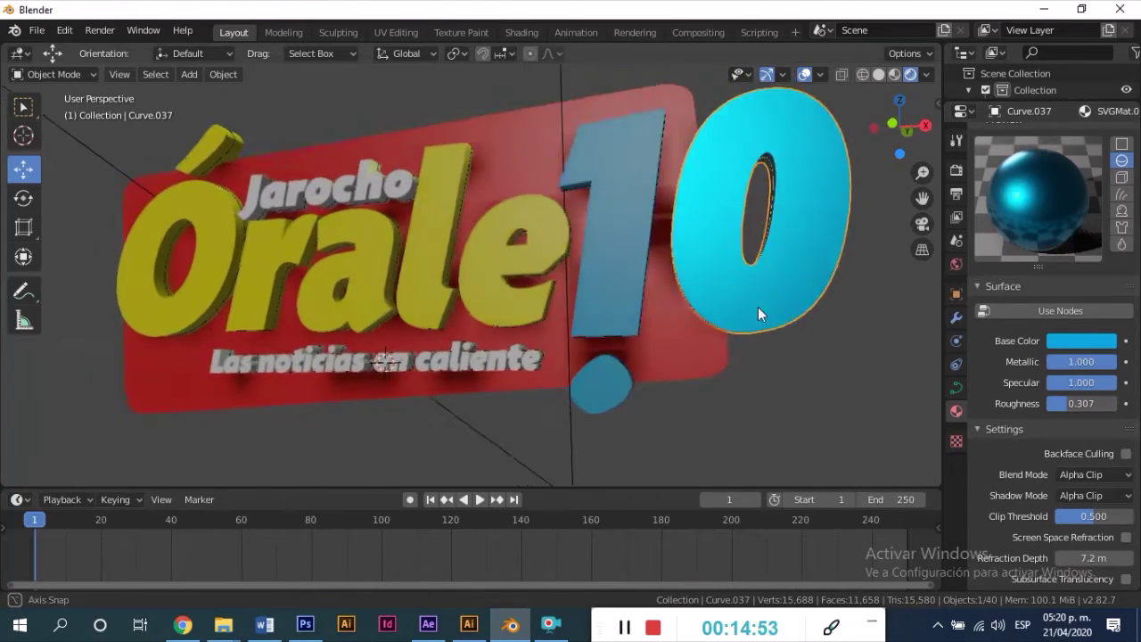
pyautogui.moveTo(758, 307)
pyautogui.mouseDown(button='middle')
pyautogui.moveTo(737, 366)
pyautogui.moveTo(749, 309)
pyautogui.moveTo(753, 322)
pyautogui.moveTo(784, 325)
pyautogui.mouseUp(button='middle')
pyautogui.scroll(-2, 1047, 475)
pyautogui.click(1078, 442)
pyautogui.click(1074, 460)
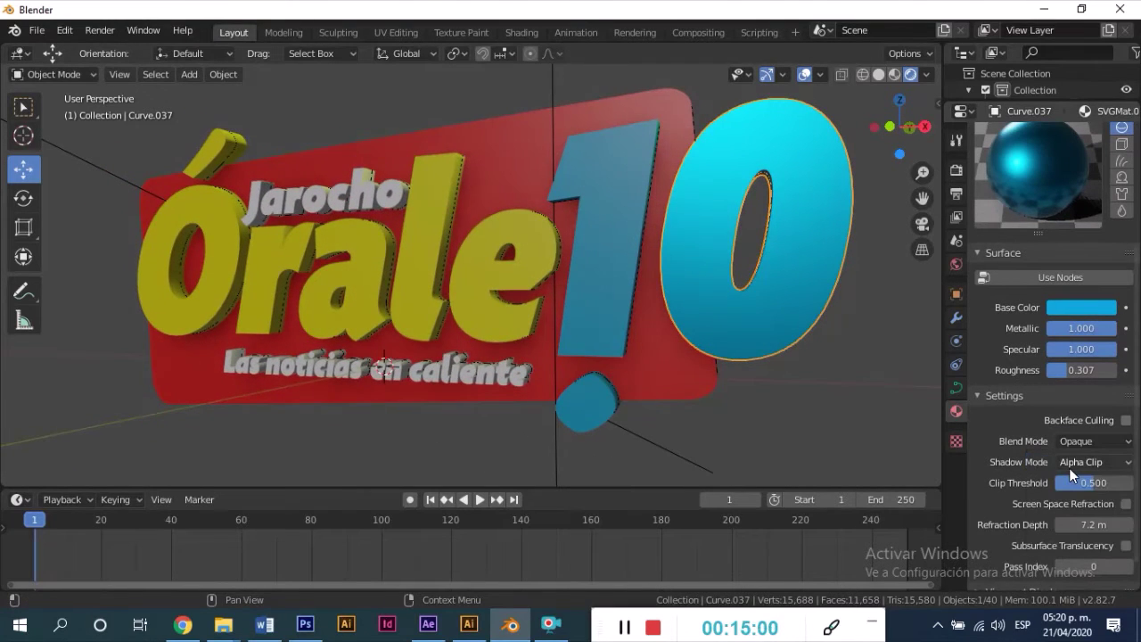
pyautogui.scroll(-1, 1084, 499)
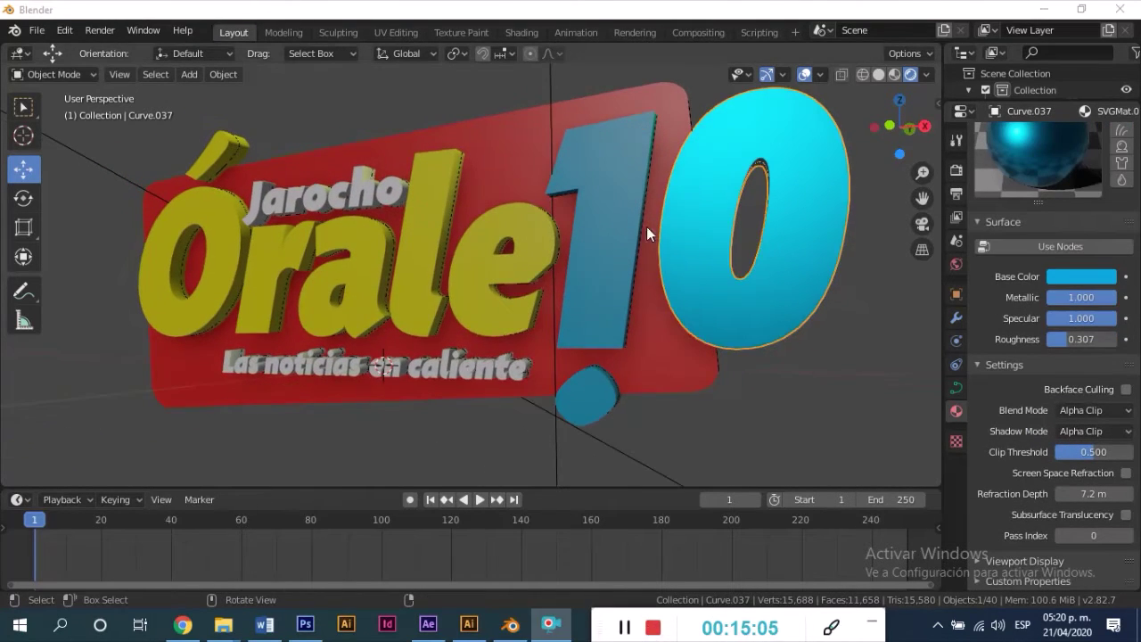
pyautogui.click(613, 283)
# Select only the exclamation dot and assign it SVGMat.074 from the material browse list
pyautogui.keyDown('shift'); pyautogui.click(595, 408); pyautogui.keyUp('shift')
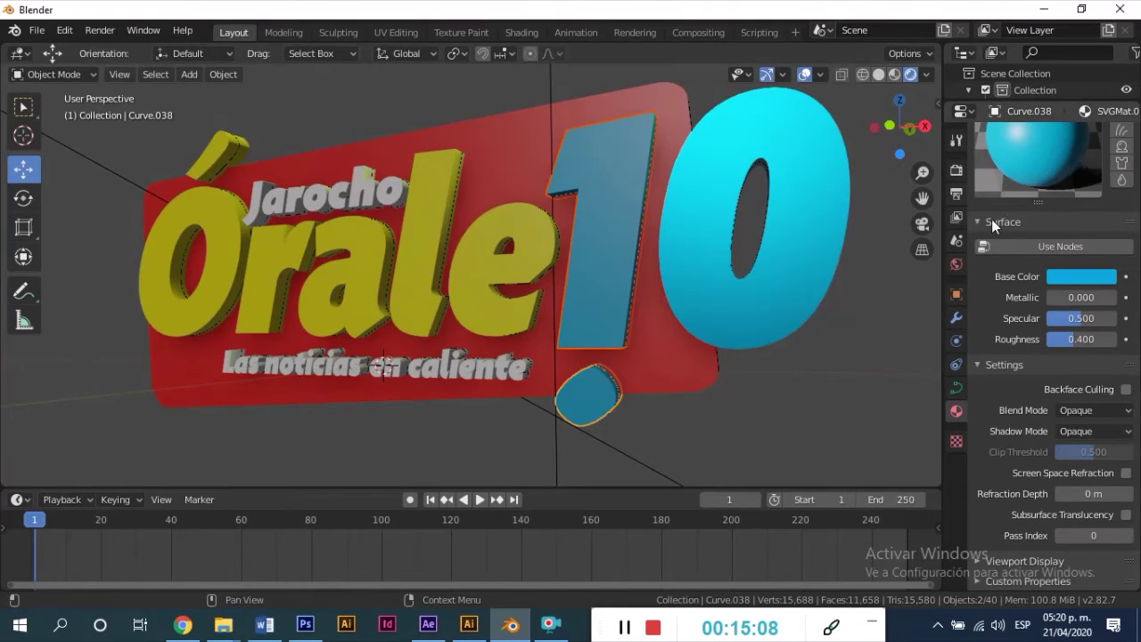
pyautogui.scroll(5, 1002, 202)
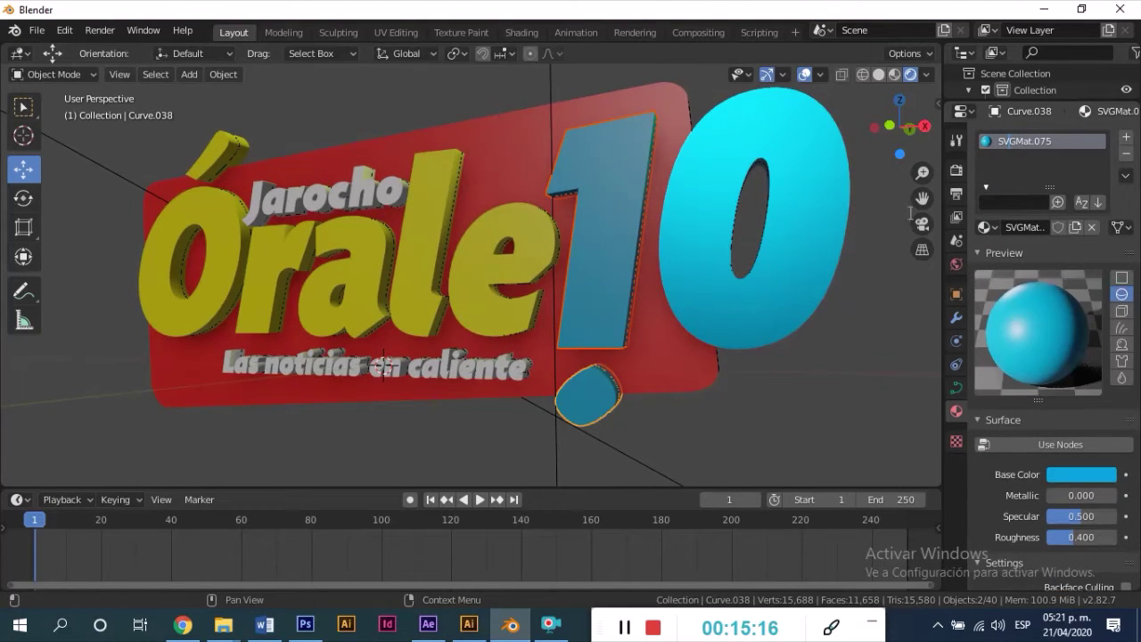
pyautogui.click(1021, 228)
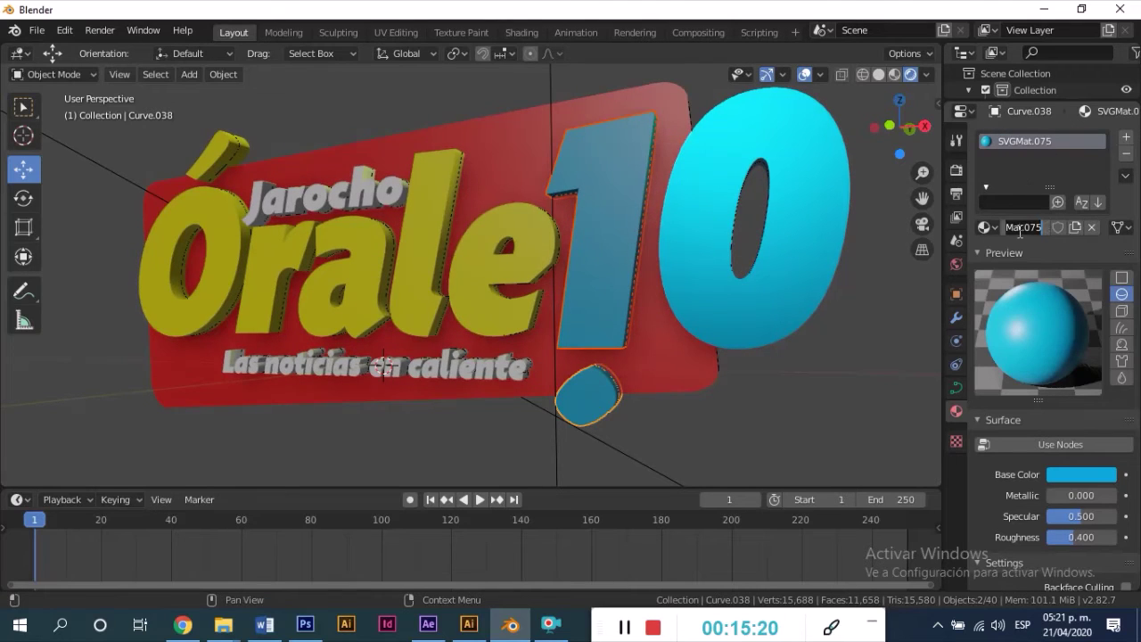
pyautogui.click(984, 228)
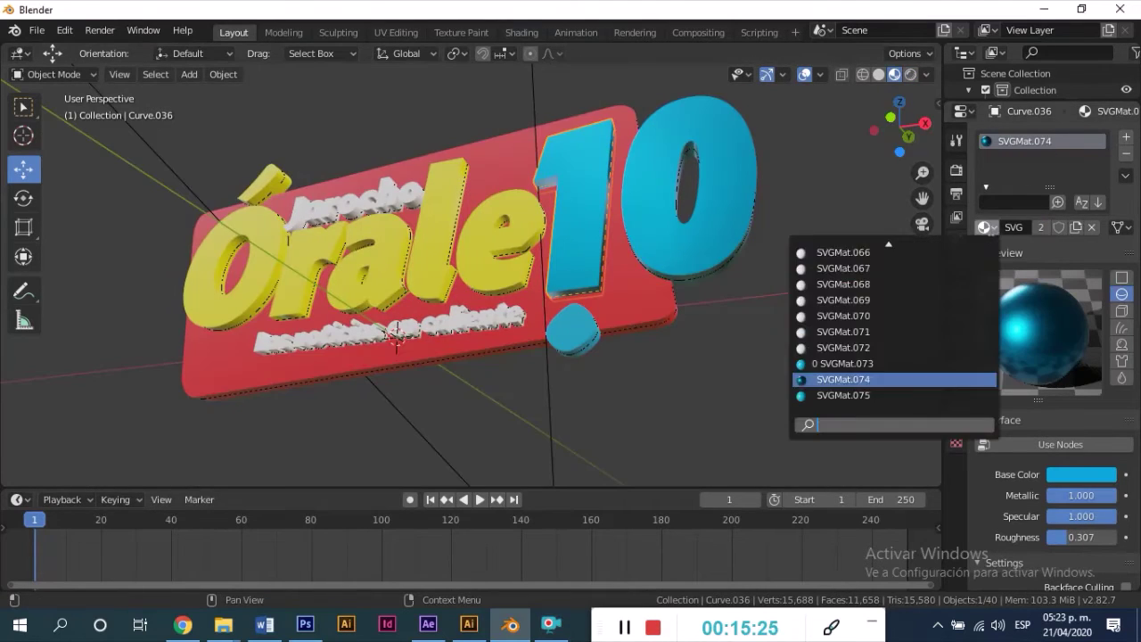
pyautogui.click(582, 330)
pyautogui.click(984, 227)
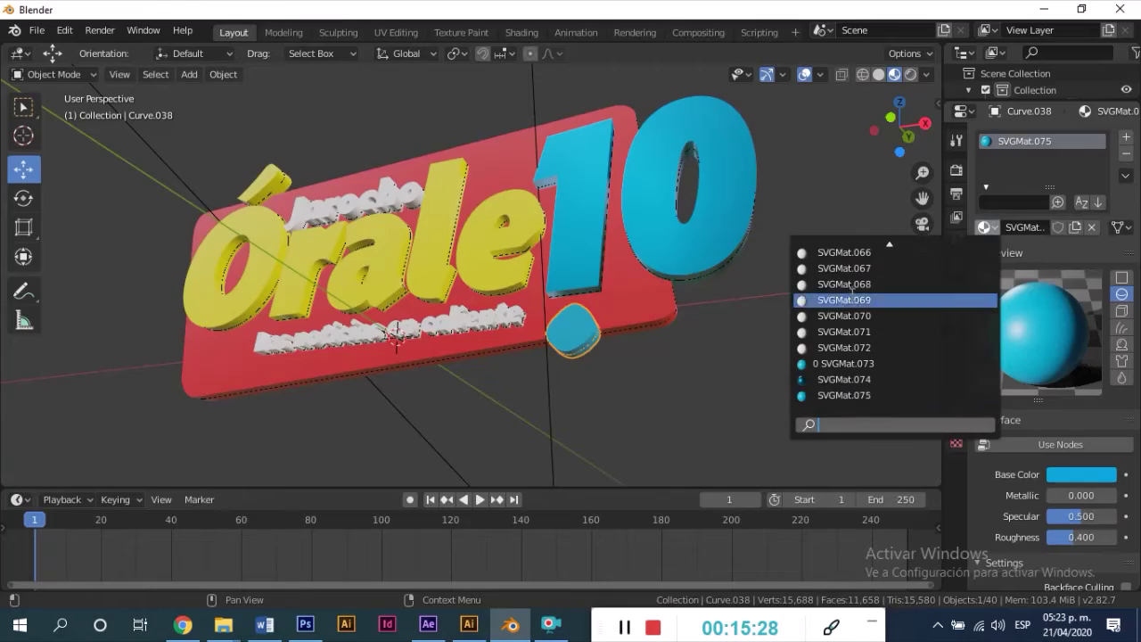
pyautogui.click(853, 423)
pyautogui.moveTo(834, 387)
pyautogui.mouseDown(button='middle')
pyautogui.moveTo(738, 385)
pyautogui.moveTo(740, 284)
pyautogui.moveTo(625, 302)
pyautogui.moveTo(733, 328)
pyautogui.moveTo(705, 308)
pyautogui.moveTo(745, 285)
pyautogui.mouseUp(button='middle')
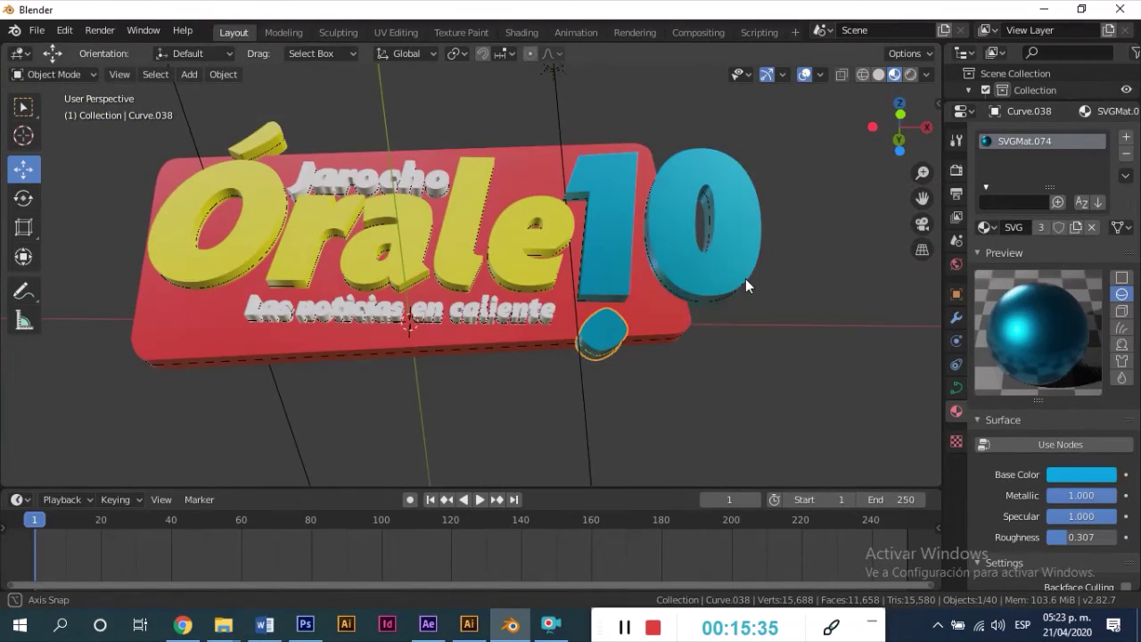
pyautogui.click(548, 229)
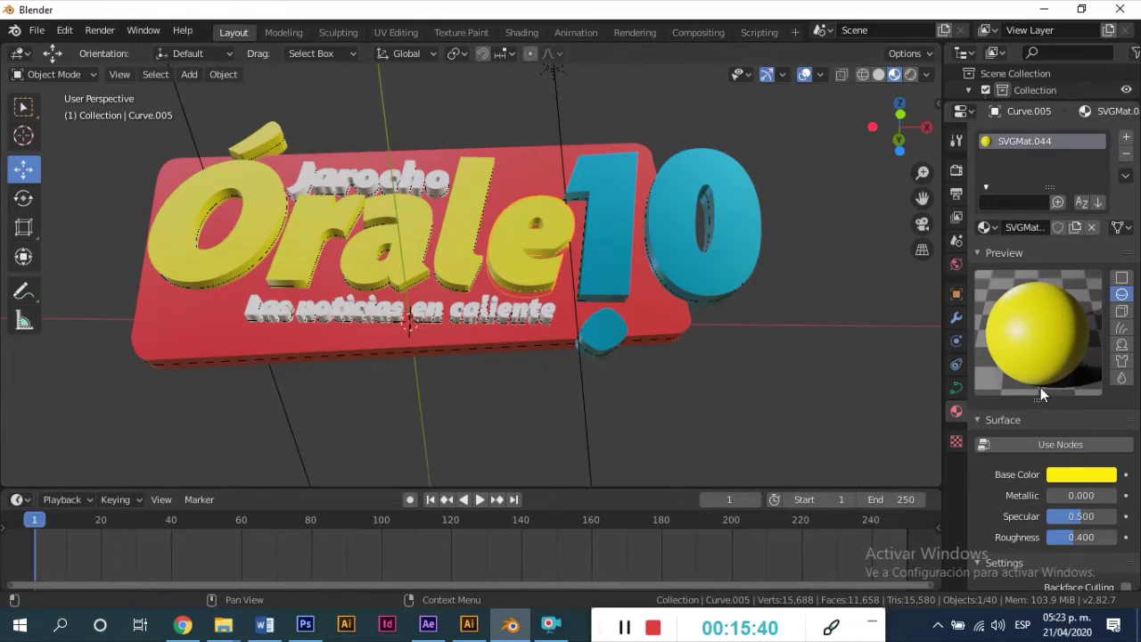
# Set the e's material to Metallic 0.872 and Roughness 0.272
pyautogui.moveTo(1072, 502); pyautogui.dragTo(1107, 495)
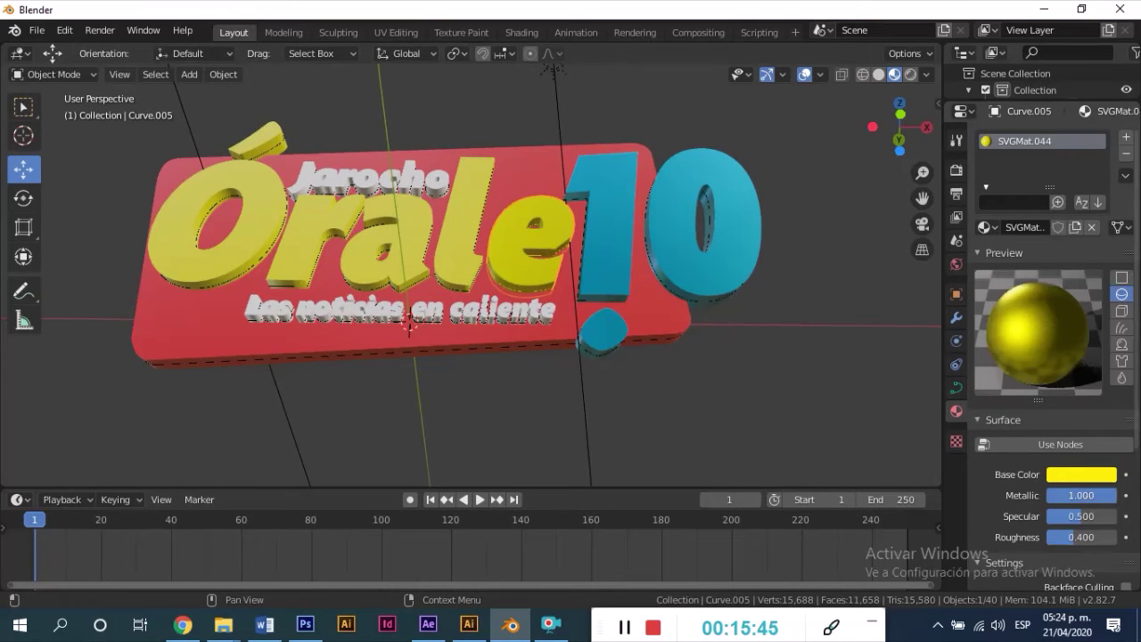
pyautogui.click(1115, 495)
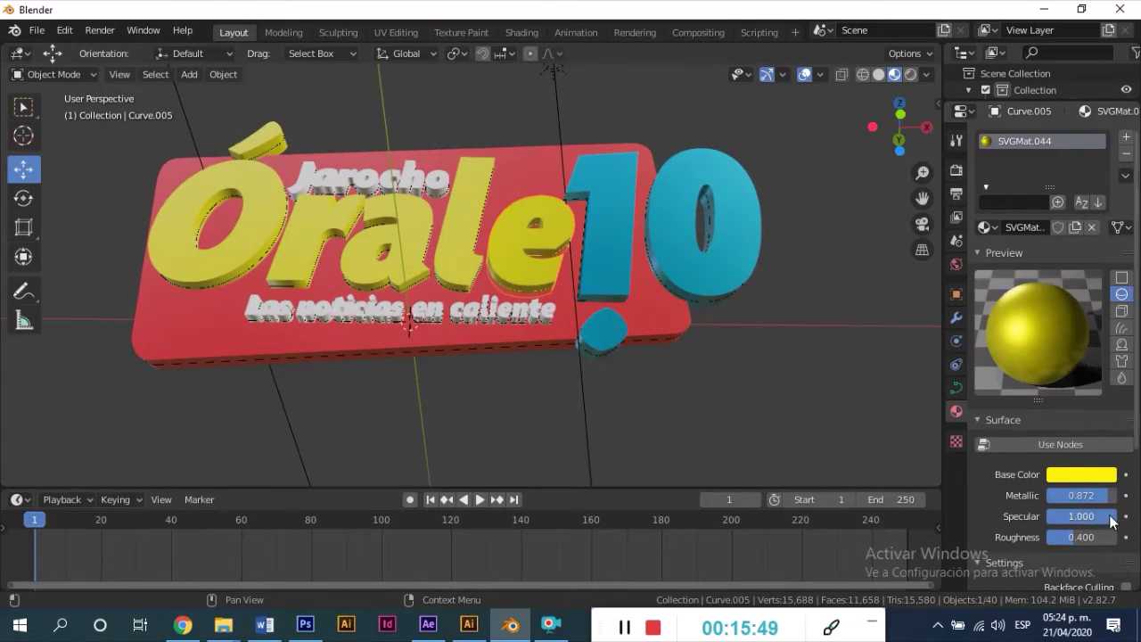
pyautogui.moveTo(1110, 537); pyautogui.dragTo(1105, 537)
pyautogui.click(1089, 537)
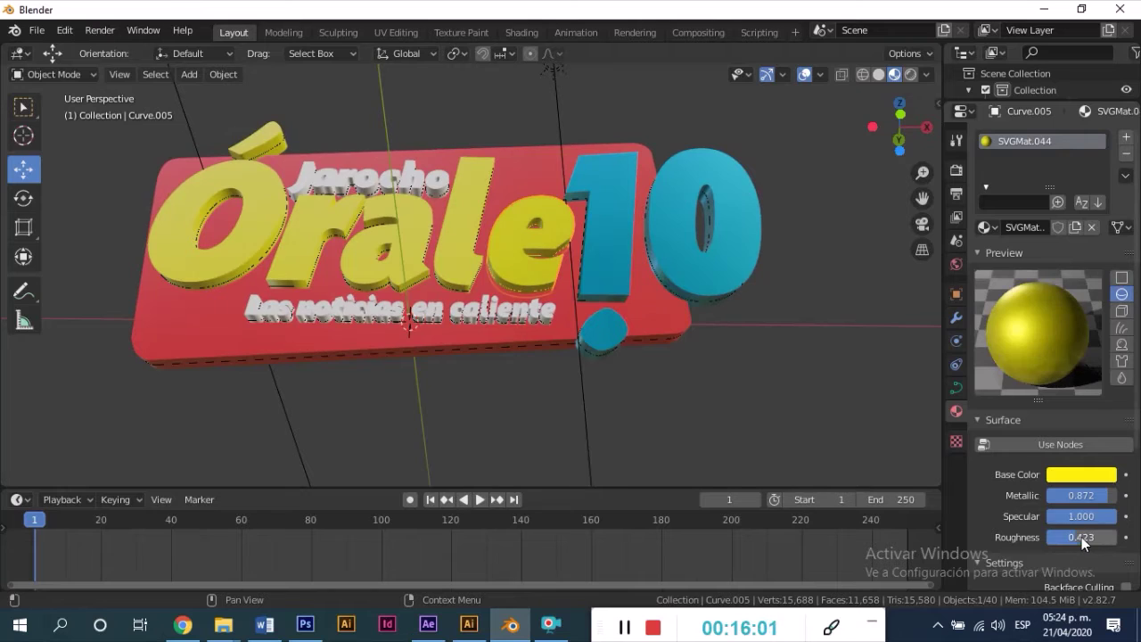
pyautogui.moveTo(1082, 537); pyautogui.dragTo(1065, 536)
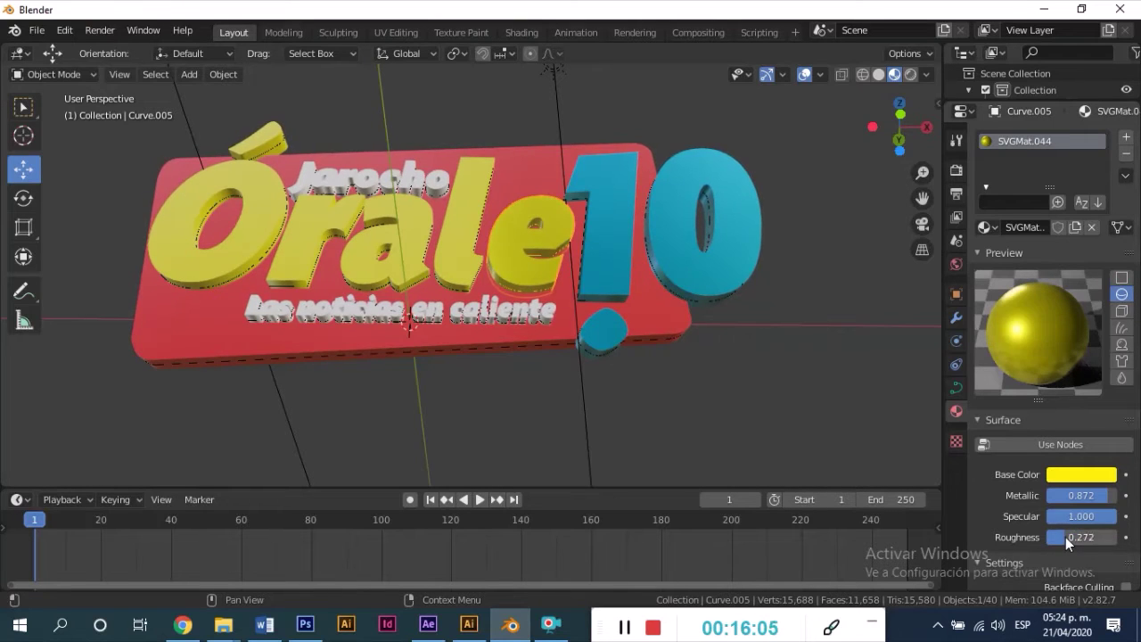
pyautogui.moveTo(897, 385)
pyautogui.mouseDown(button='middle')
pyautogui.moveTo(695, 265)
pyautogui.moveTo(688, 290)
pyautogui.mouseUp(button='middle')
pyautogui.scroll(-1, 1058, 526)
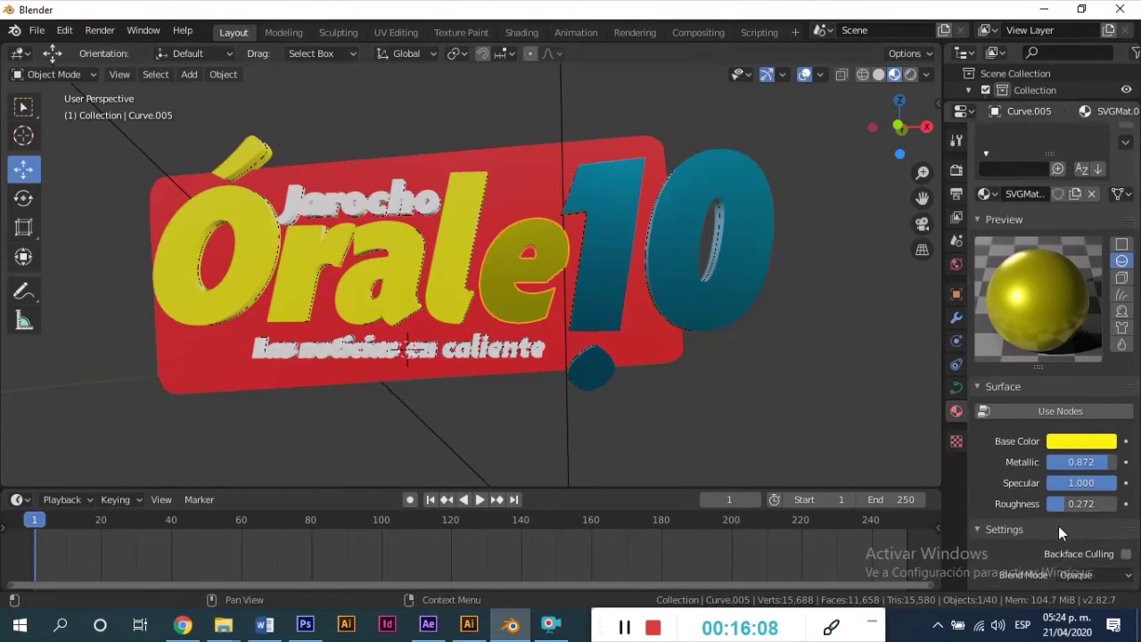
pyautogui.scroll(-4, 1060, 508)
pyautogui.scroll(-1, 1062, 500)
# Set the e's Blend Mode and Shadow Mode to Alpha Clip
pyautogui.click(1088, 410)
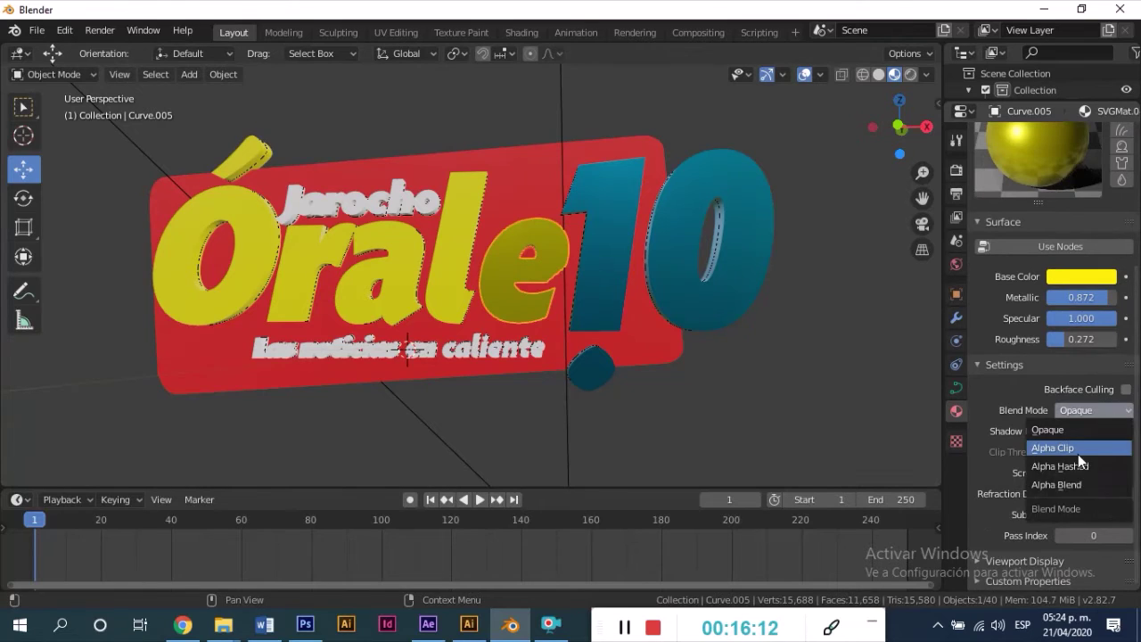
pyautogui.click(1077, 448)
pyautogui.click(1078, 432)
pyautogui.click(1066, 489)
# Add the other Órale letters and the Ó to the selection and browse existing materials
pyautogui.click(459, 274)
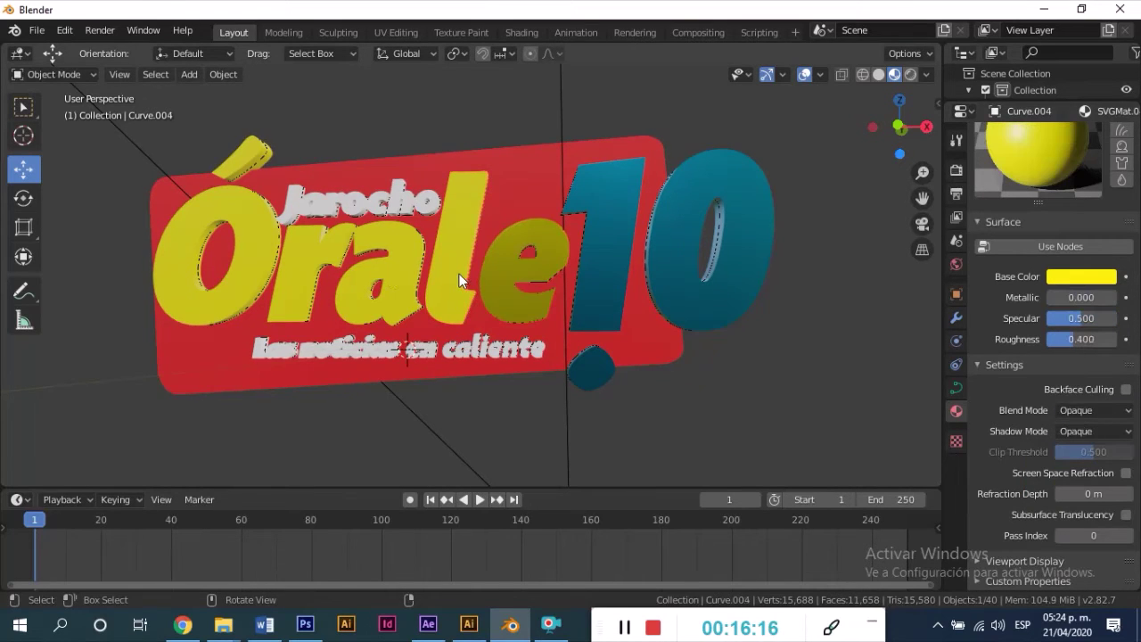
pyautogui.keyDown('shift'); pyautogui.click(387, 243); pyautogui.keyUp('shift')
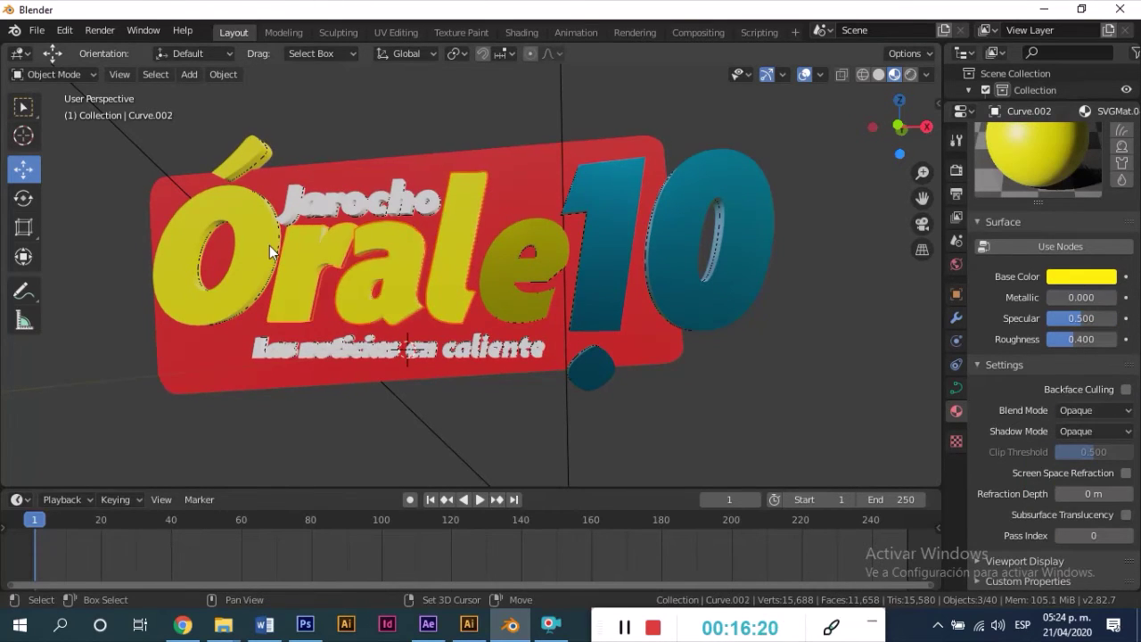
pyautogui.keyDown('shift'); pyautogui.click(270, 245); pyautogui.keyUp('shift')
pyautogui.scroll(5, 1014, 197)
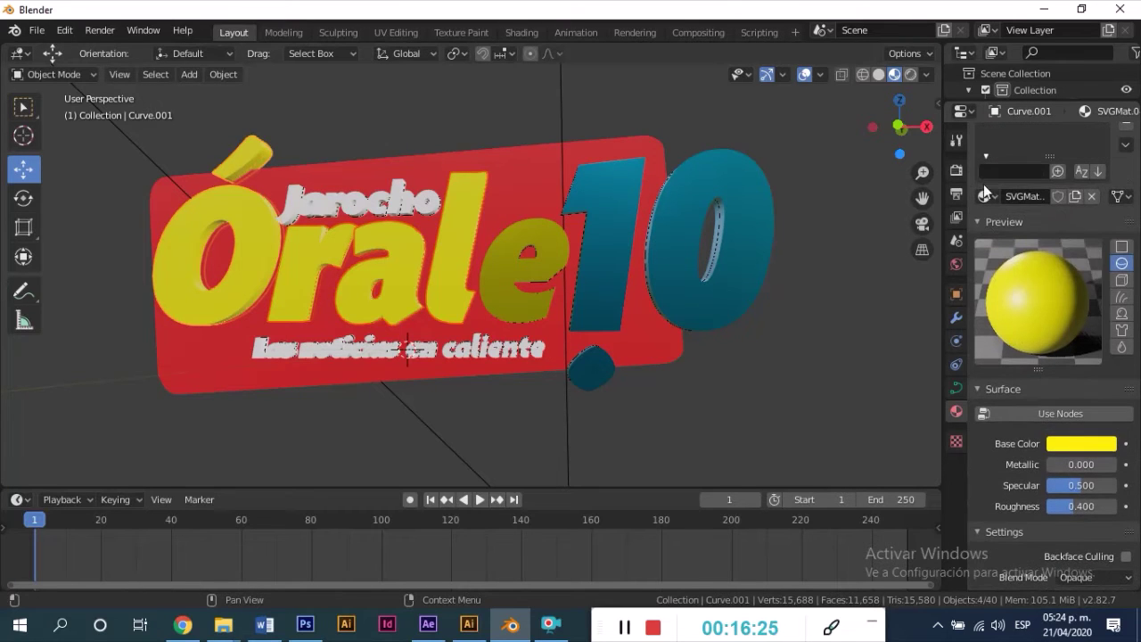
pyautogui.click(996, 196)
# Lower the shared yellow material's Metallic to 0.558 and assign SVGMat.041 to another Órale letter
pyautogui.click(868, 364)
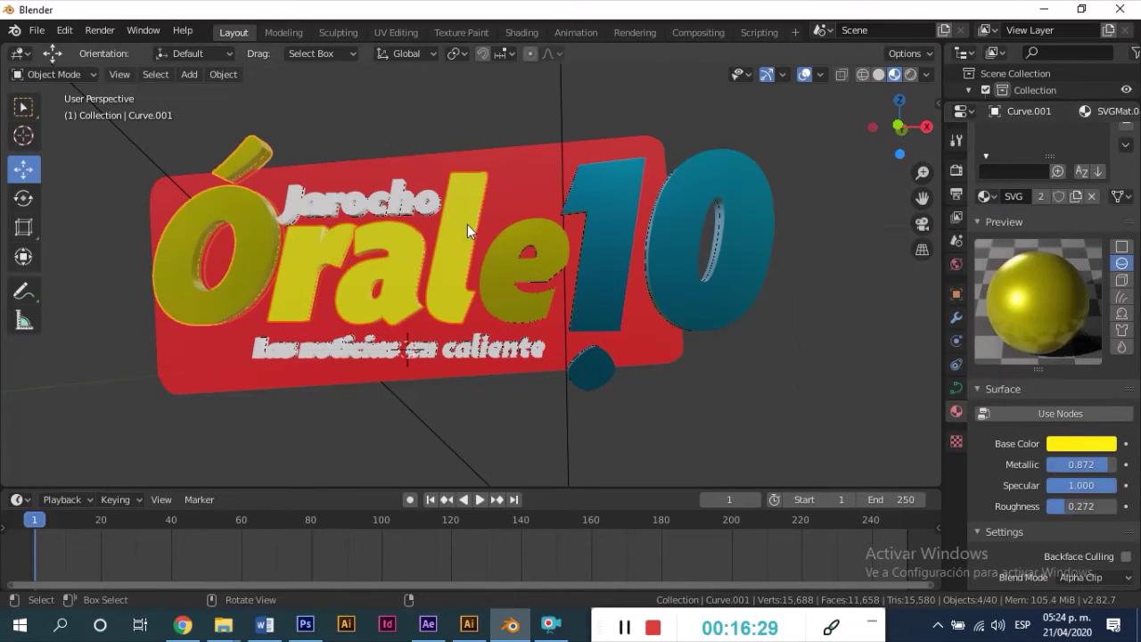
pyautogui.moveTo(467, 223)
pyautogui.mouseDown(button='middle')
pyautogui.moveTo(558, 211)
pyautogui.moveTo(521, 203)
pyautogui.mouseUp(button='middle')
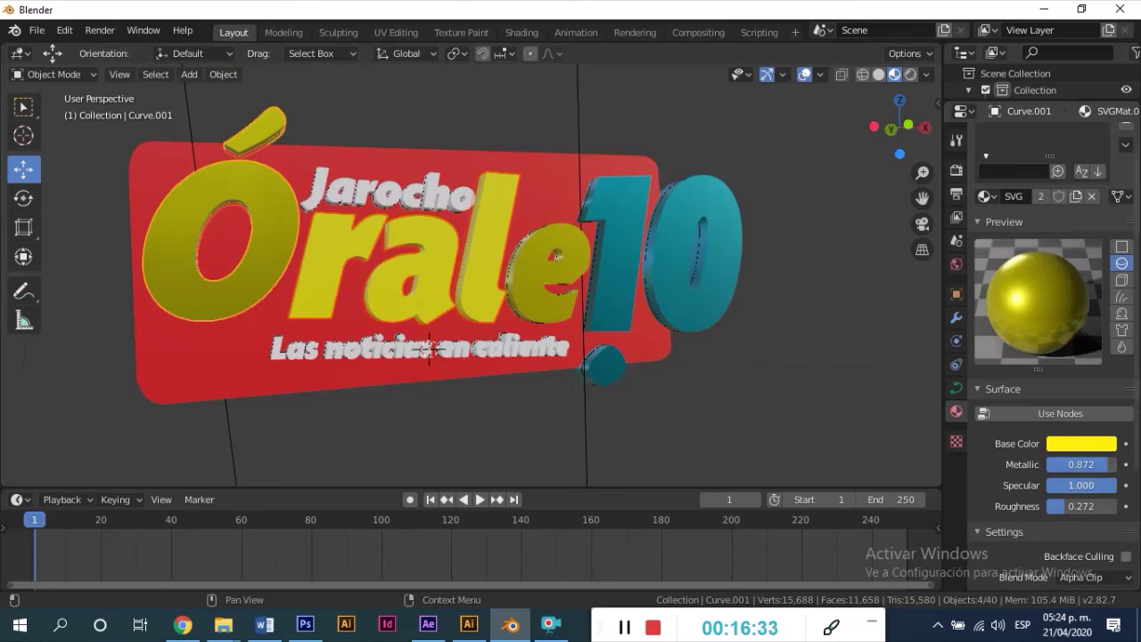
pyautogui.moveTo(1109, 471); pyautogui.dragTo(1090, 463)
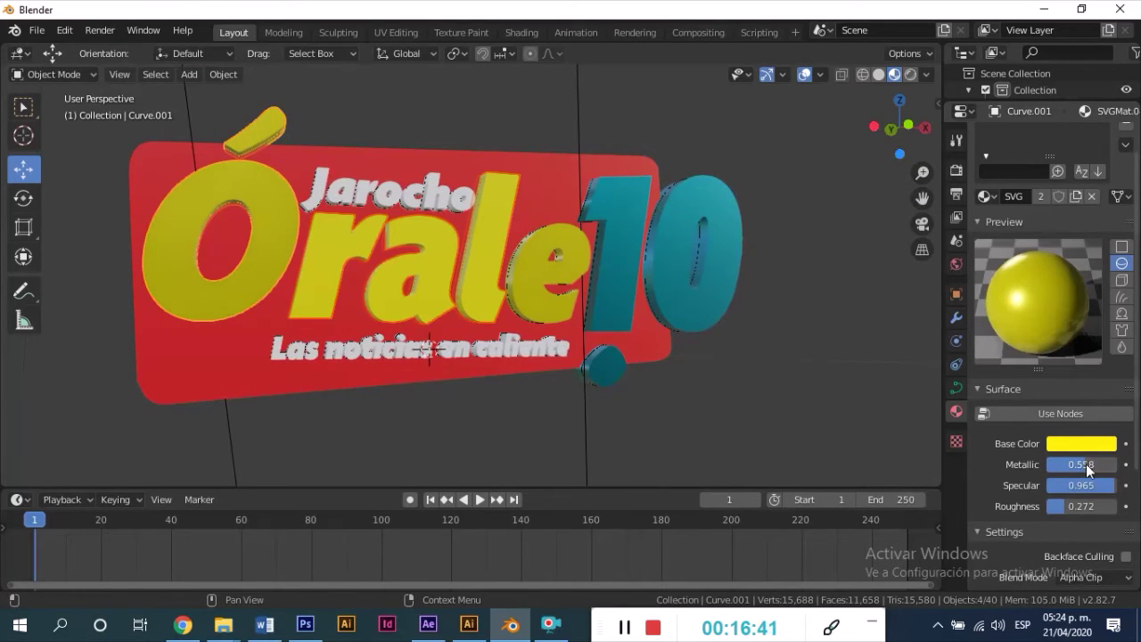
pyautogui.click(326, 249)
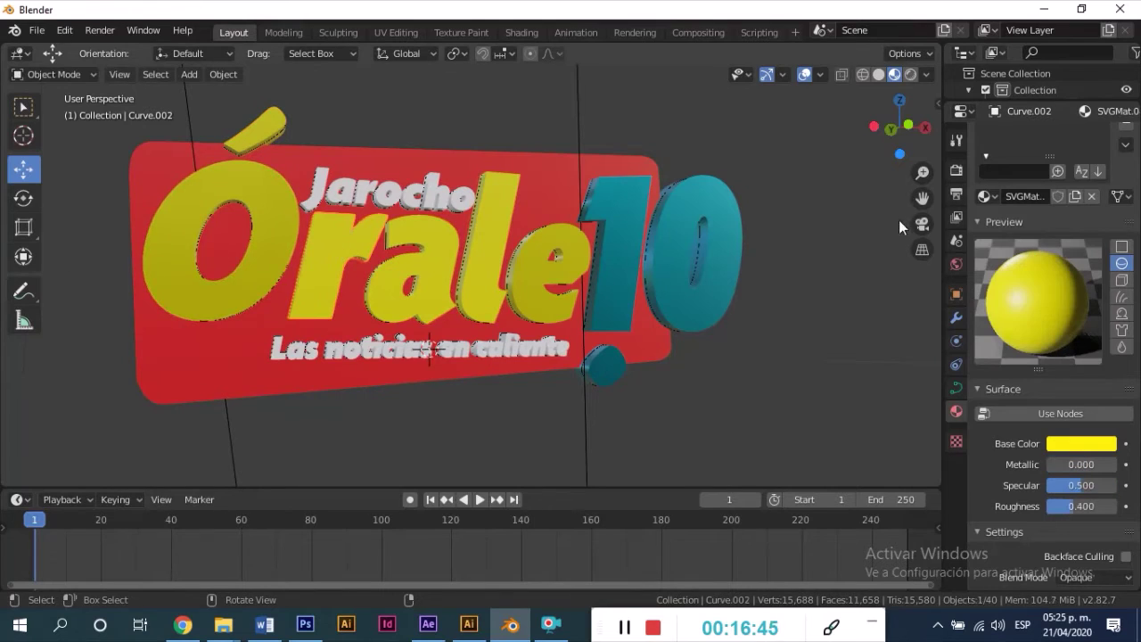
pyautogui.click(984, 196)
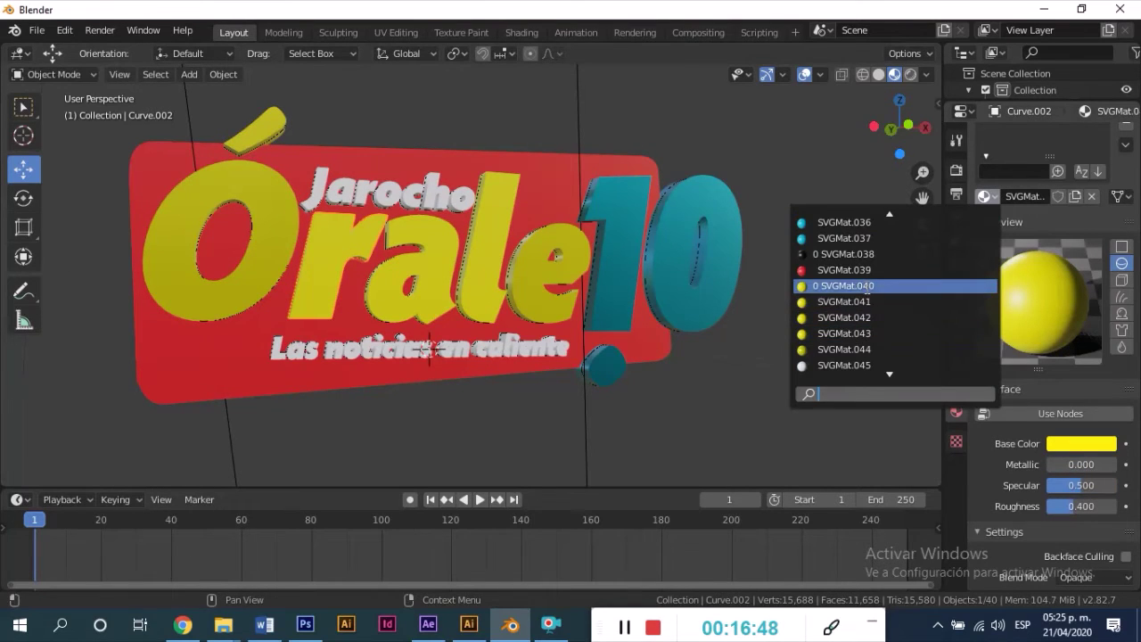
pyautogui.click(868, 296)
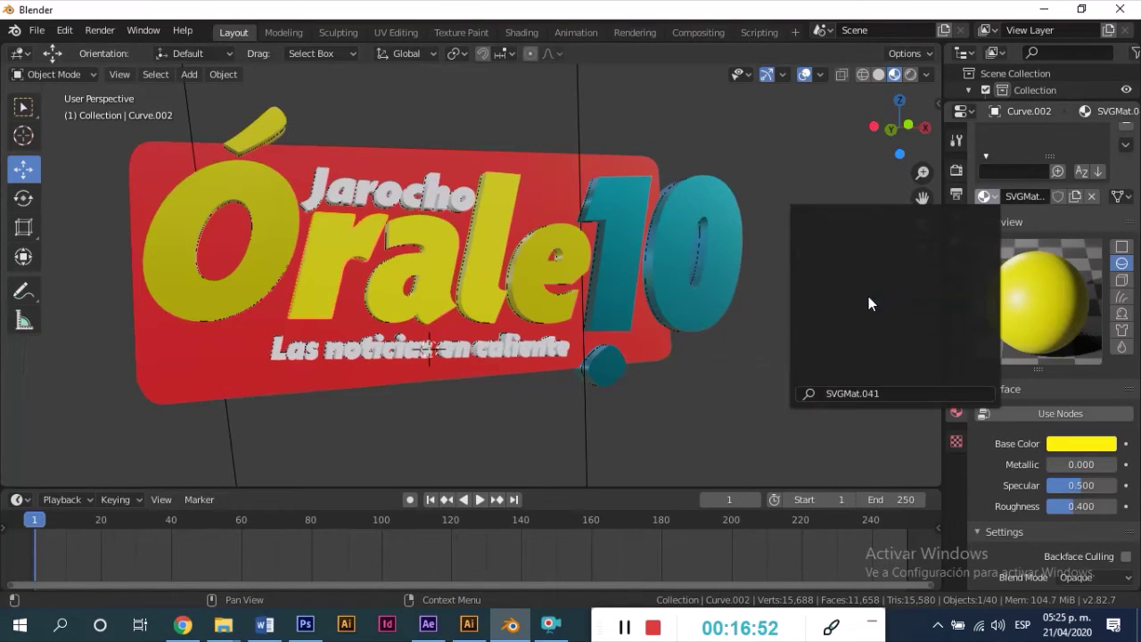
# Assign the shared metallic yellow material to the remaining Órale letters
pyautogui.moveTo(239, 222); pyautogui.dragTo(389, 224, button='middle')
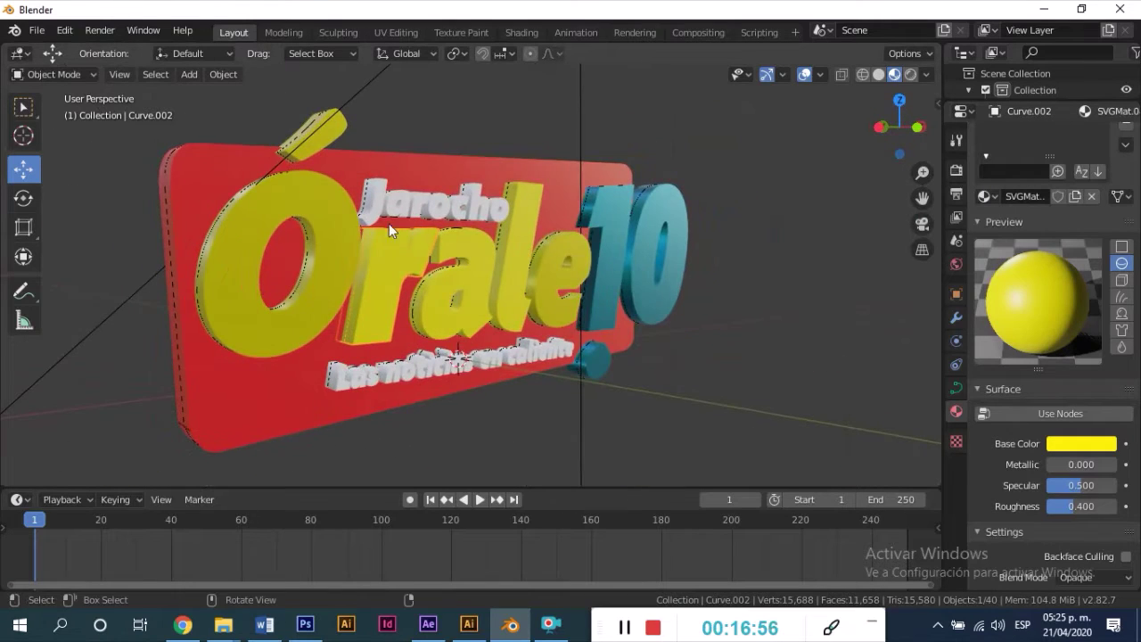
pyautogui.click(389, 224)
pyautogui.click(984, 196)
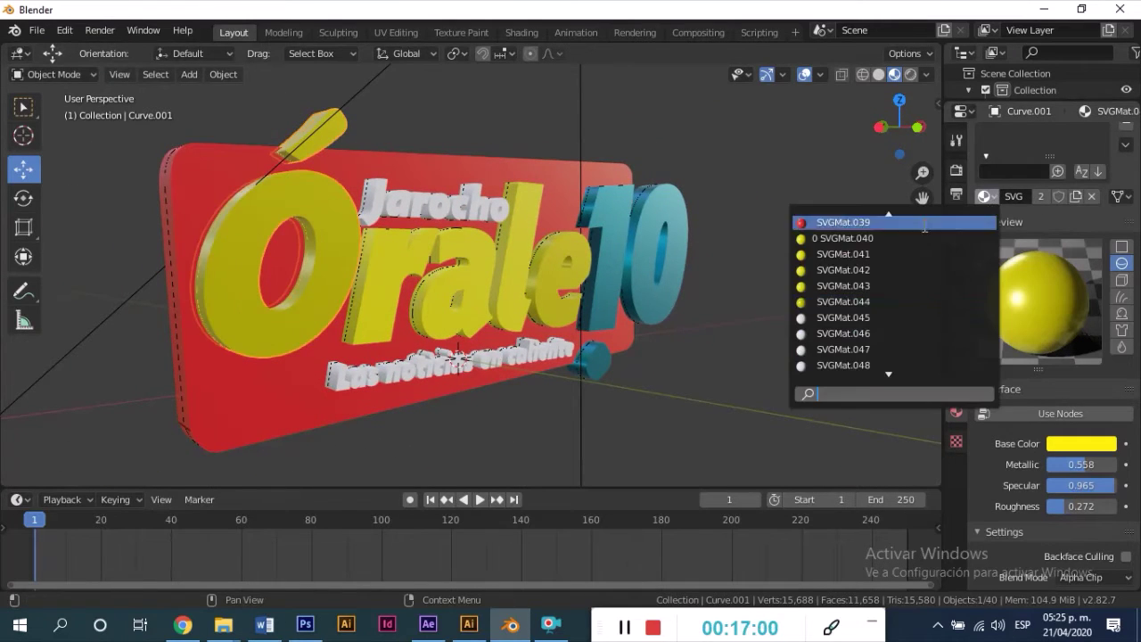
pyautogui.click(392, 254)
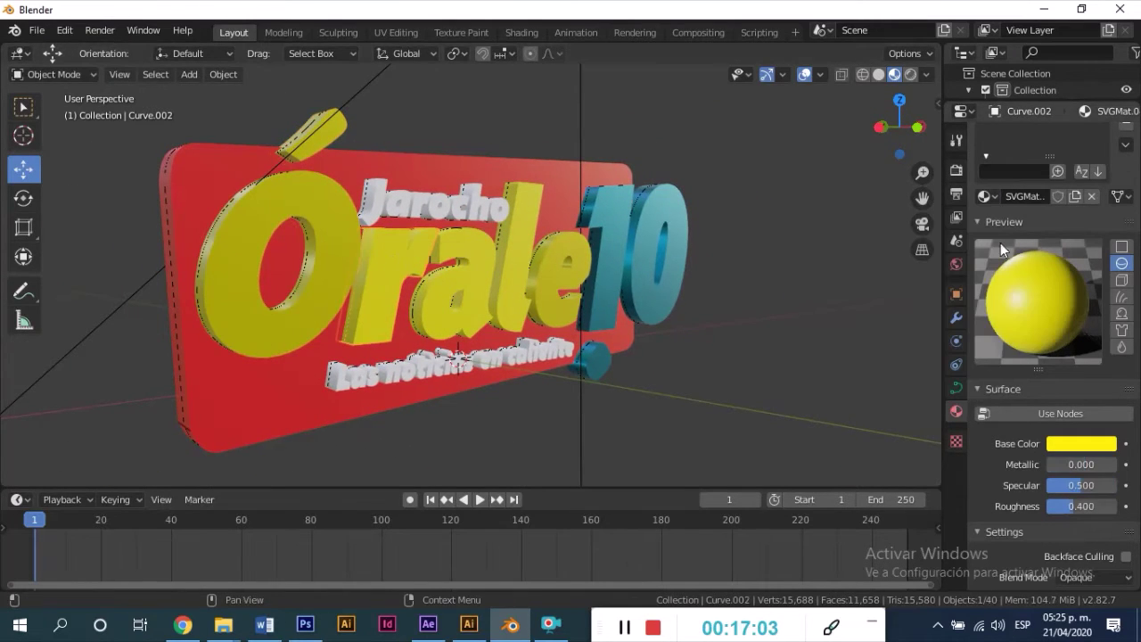
pyautogui.click(984, 196)
pyautogui.click(670, 198)
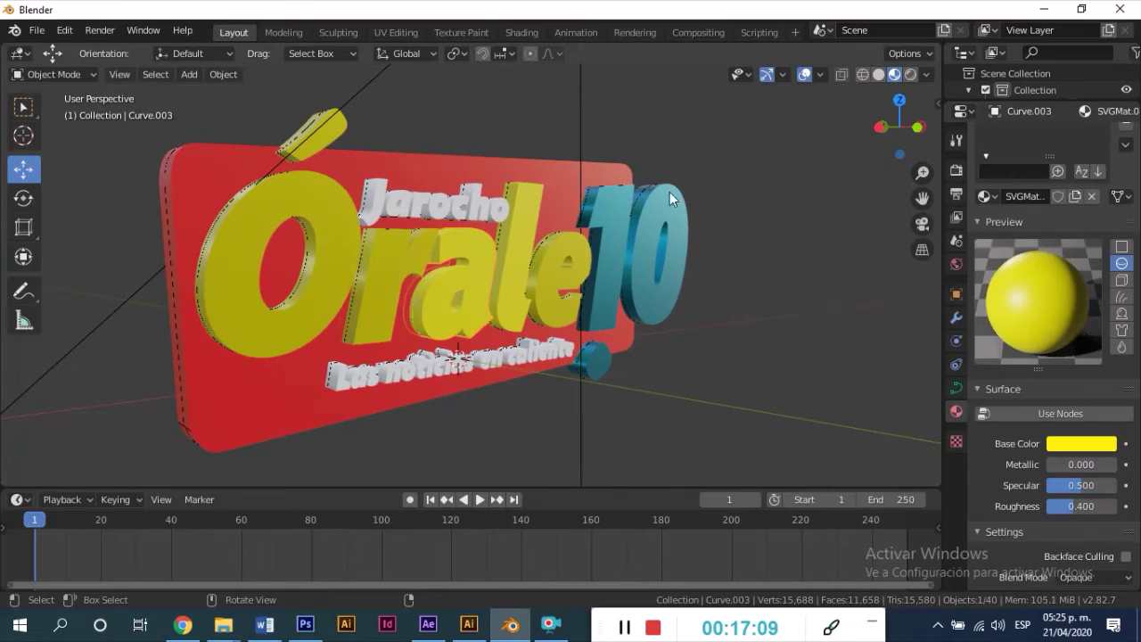
pyautogui.click(984, 196)
pyautogui.click(856, 331)
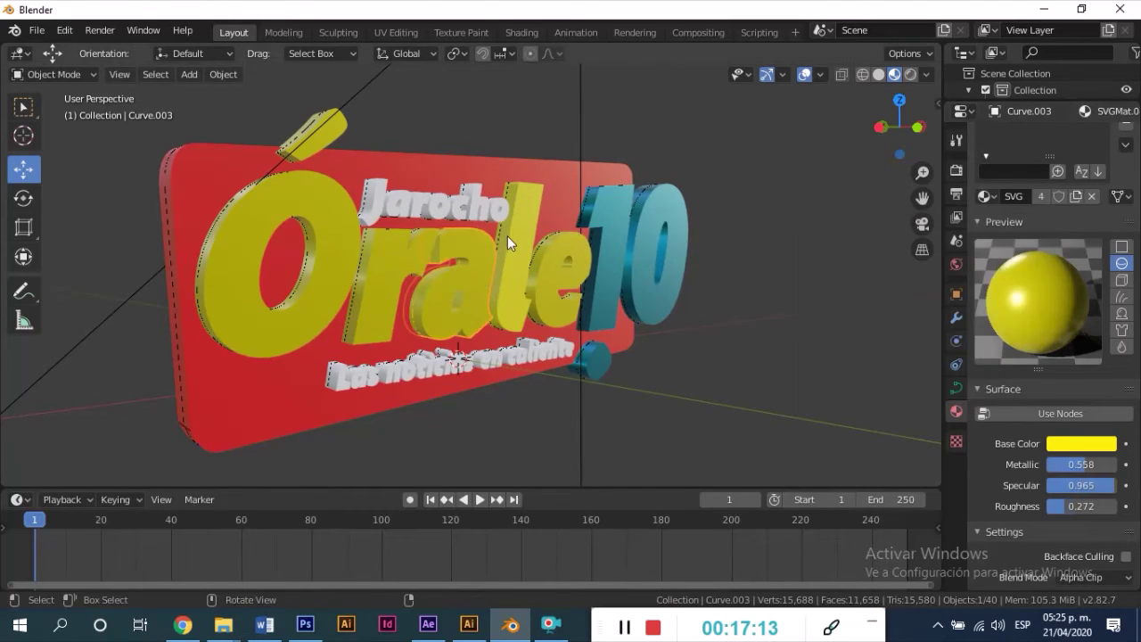
pyautogui.click(507, 235)
pyautogui.click(984, 196)
pyautogui.click(855, 314)
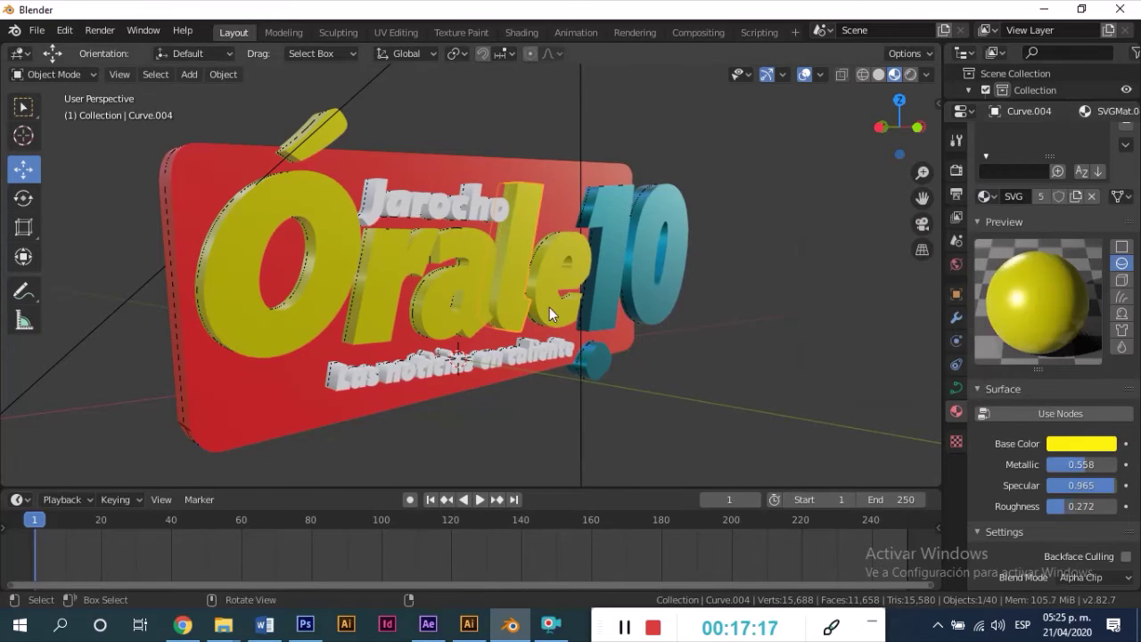
pyautogui.click(549, 307)
# Preview the scene in rendered shading and move the sun lamp about 0.32 m along X
pyautogui.moveTo(644, 202)
pyautogui.mouseDown(button='middle')
pyautogui.moveTo(461, 234)
pyautogui.moveTo(540, 180)
pyautogui.moveTo(563, 238)
pyautogui.mouseUp(button='middle')
pyautogui.scroll(-3, 535, 196)
pyautogui.scroll(2, 563, 238)
pyautogui.click(909, 75)
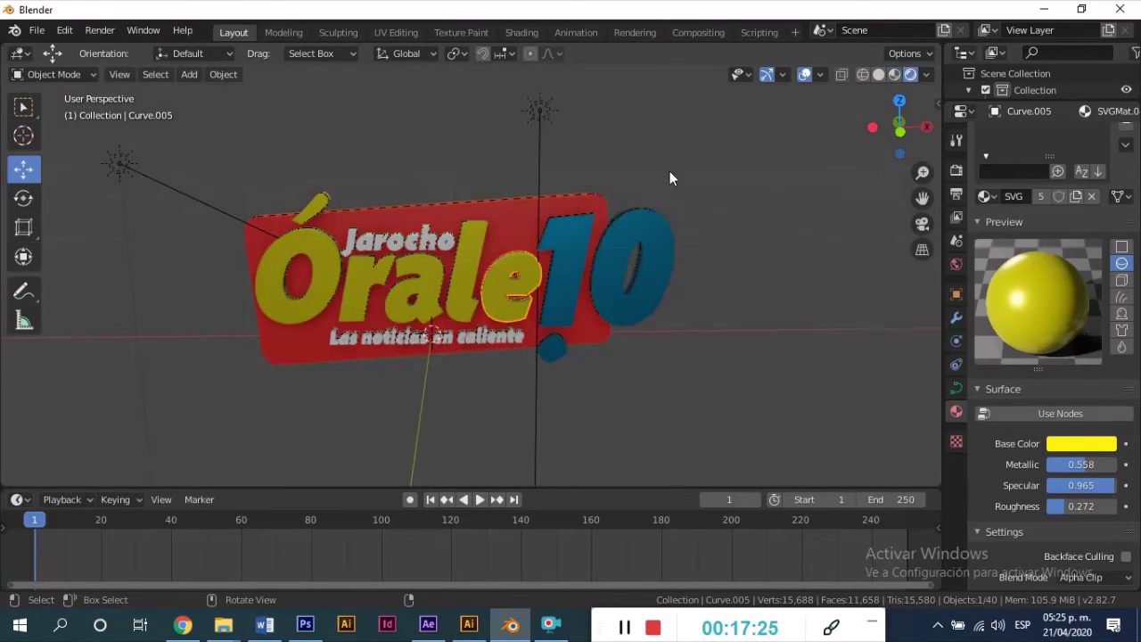
pyautogui.moveTo(669, 171); pyautogui.dragTo(605, 190, button='middle')
pyautogui.moveTo(251, 106); pyautogui.dragTo(166, 105)
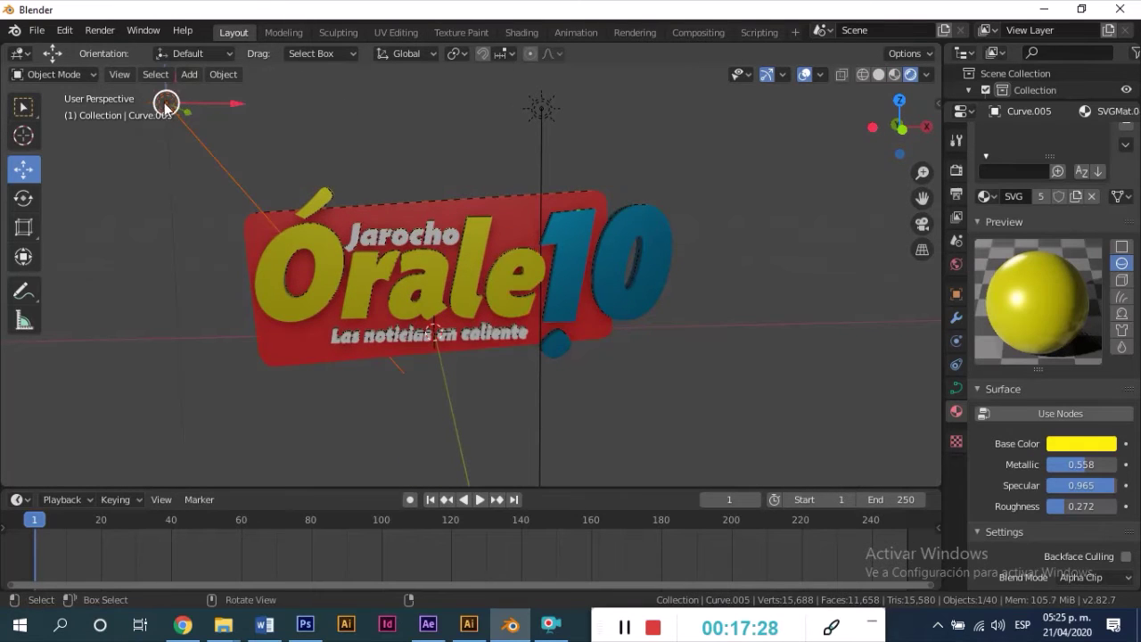
pyautogui.moveTo(236, 104); pyautogui.dragTo(849, 197)
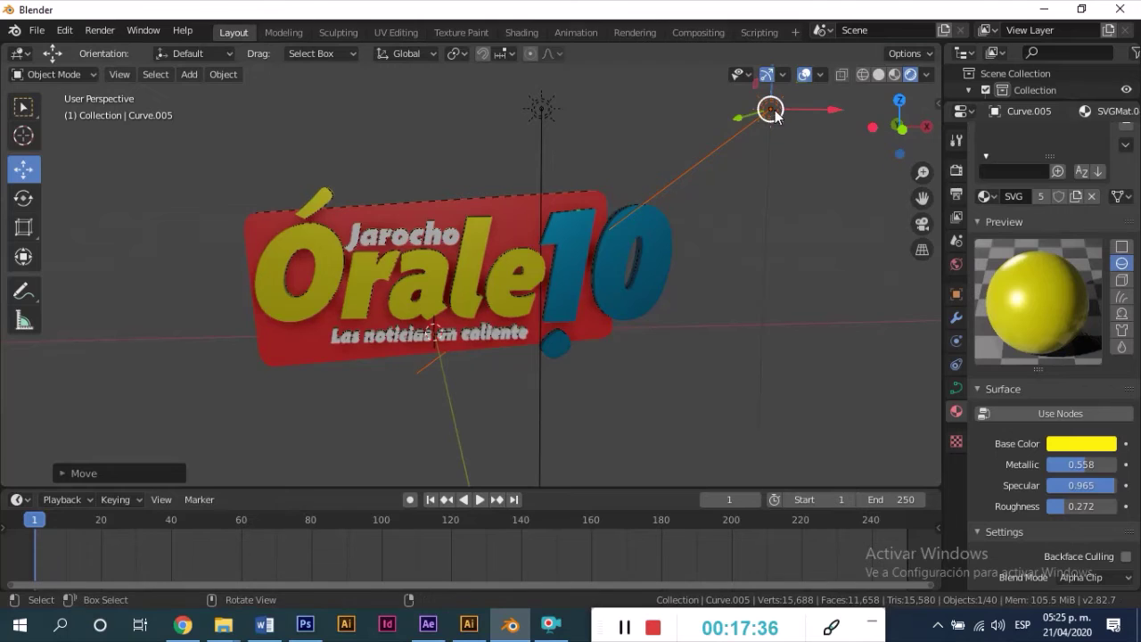
pyautogui.scroll(2, 1071, 419)
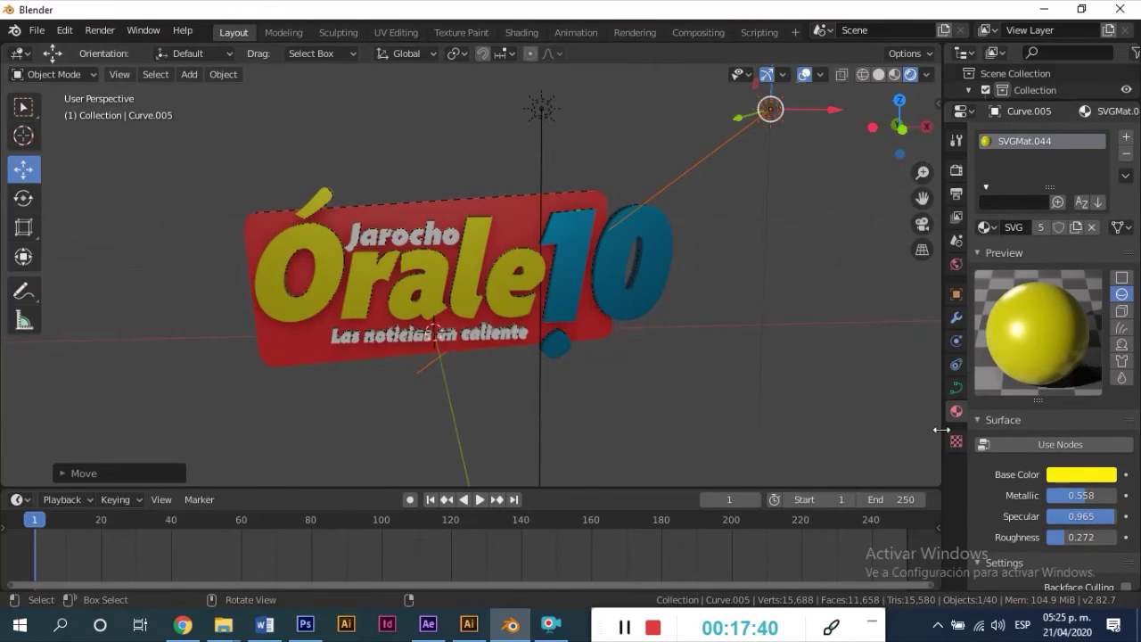
pyautogui.click(24, 106)
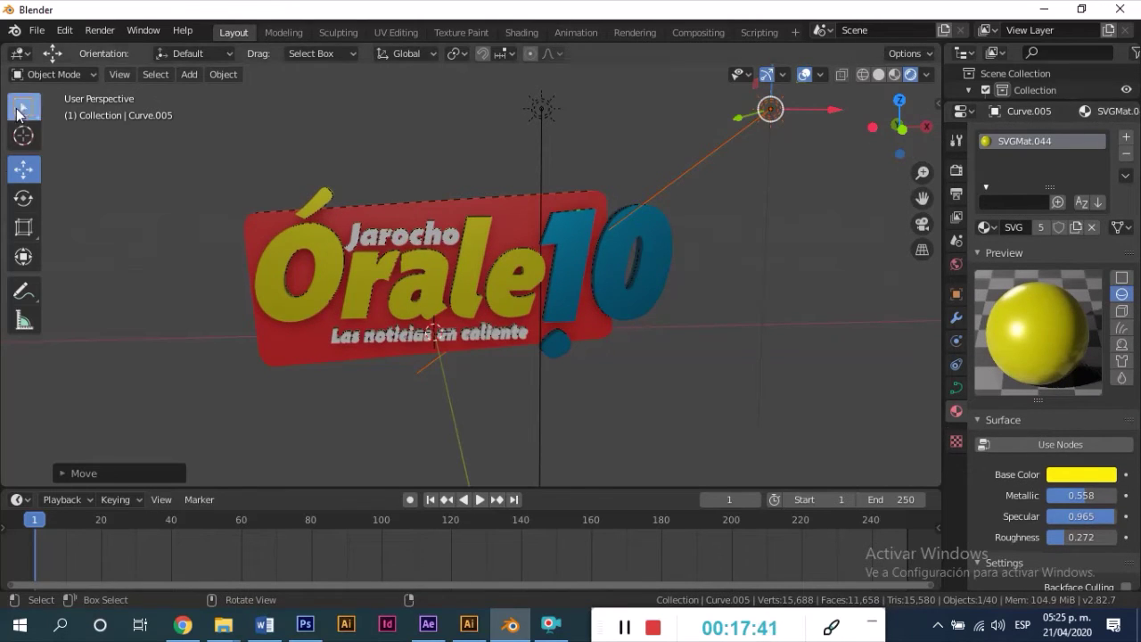
# Set the Sun.001 lamp to Strength 3.020 and Angle 0°, keeping Specular at 1.00
pyautogui.click(782, 104)
pyautogui.moveTo(1080, 246); pyautogui.dragTo(1114, 246)
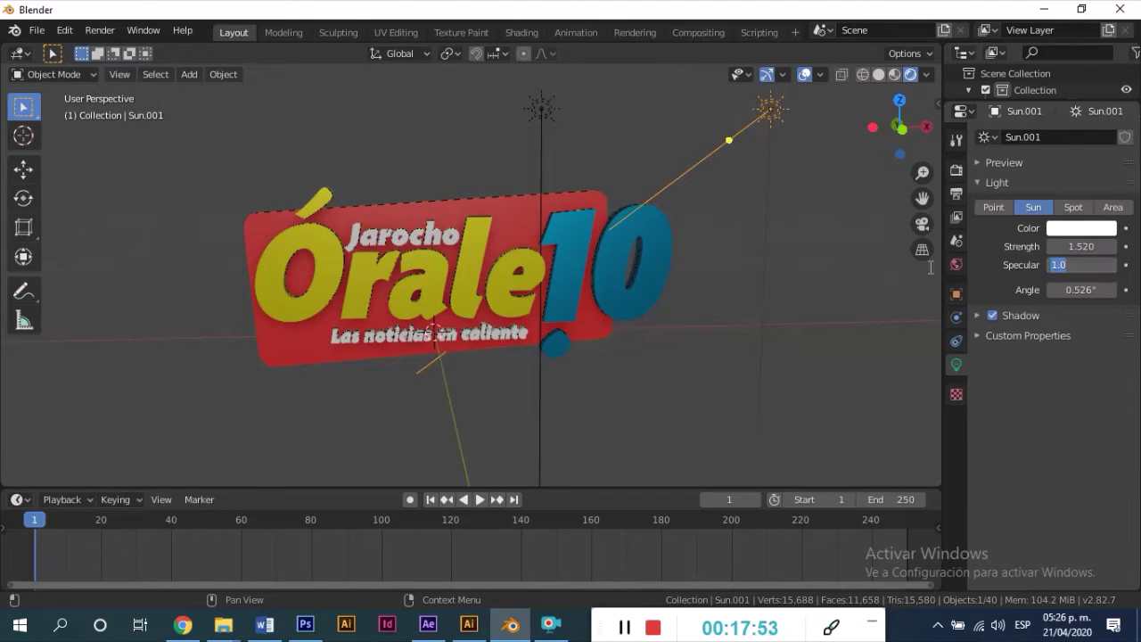
pyautogui.moveTo(1074, 289)
pyautogui.mouseDown()
pyautogui.moveTo(1043, 290)
pyautogui.moveTo(1096, 246)
pyautogui.moveTo(1073, 250)
pyautogui.mouseUp()
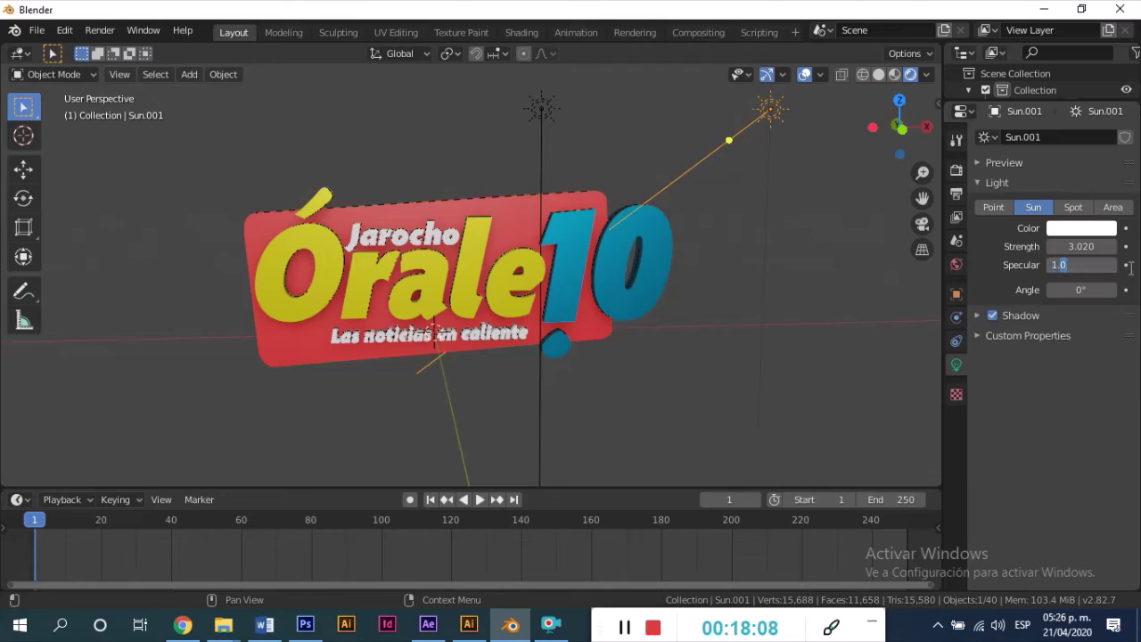
pyautogui.press('Return')
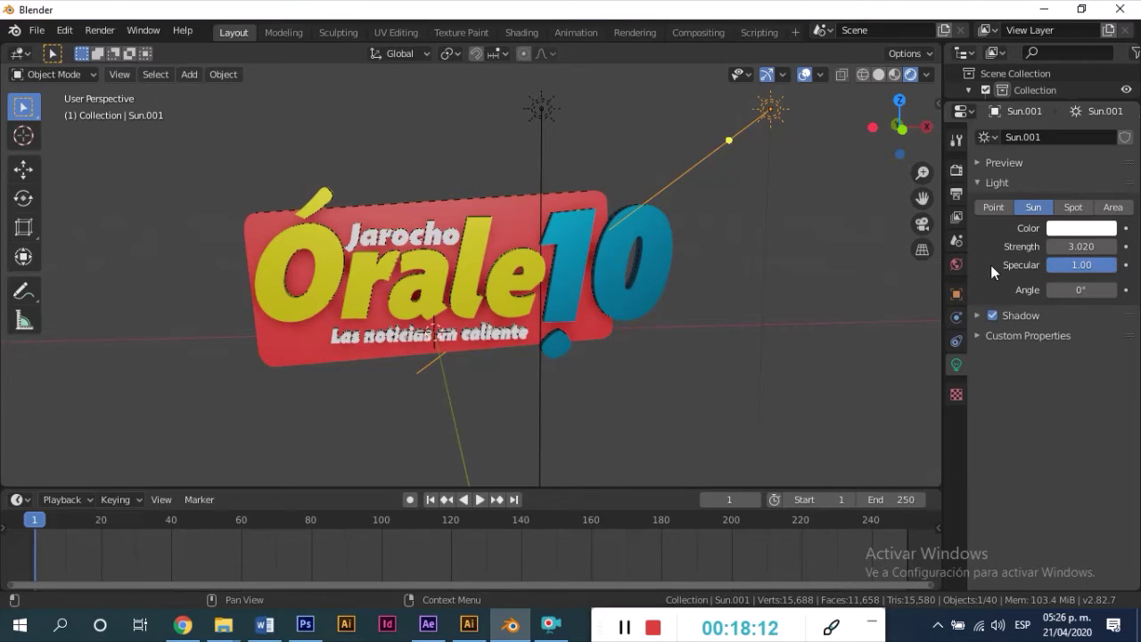
pyautogui.moveTo(1061, 265); pyautogui.dragTo(1024, 265)
pyautogui.press('Escape')
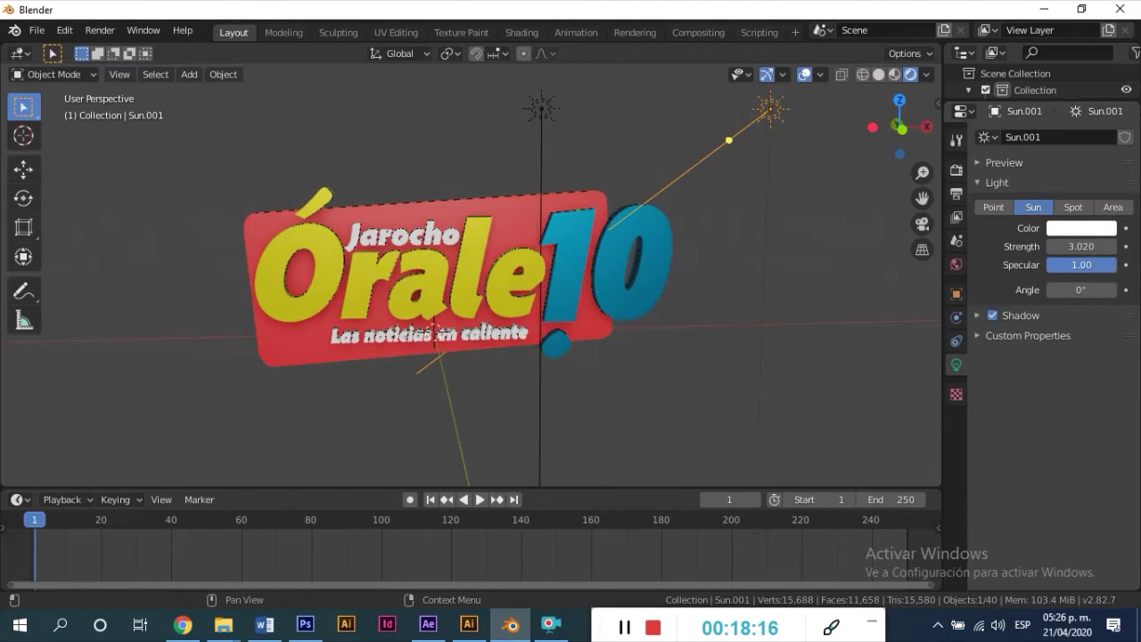
pyautogui.press('r')
pyautogui.moveTo(436, 190)
pyautogui.mouseDown(button='middle')
pyautogui.moveTo(509, 216)
pyautogui.moveTo(498, 228)
pyautogui.mouseUp(button='middle')
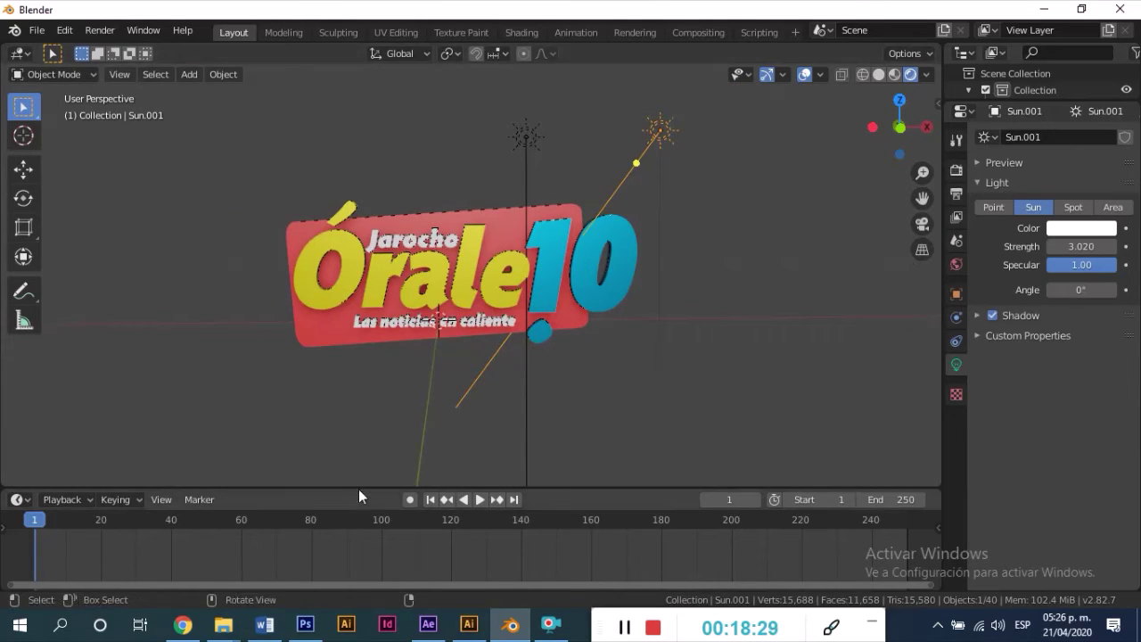
pyautogui.moveTo(362, 487); pyautogui.dragTo(363, 317)
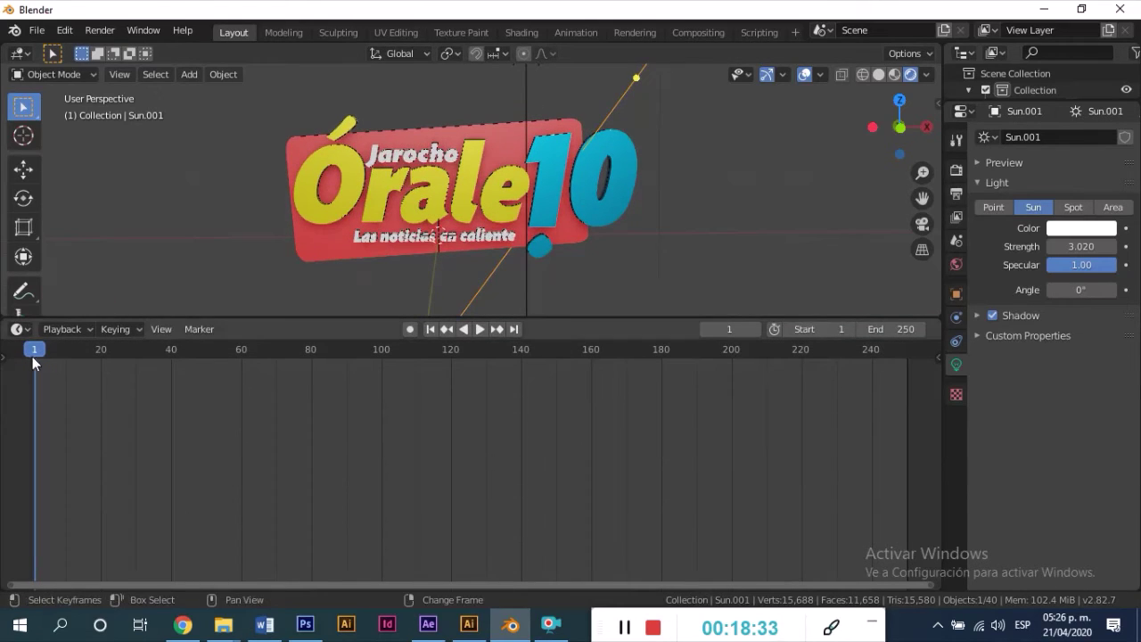
# Try moving the Órale lettering and the camera, then undo those moves
pyautogui.click(340, 160)
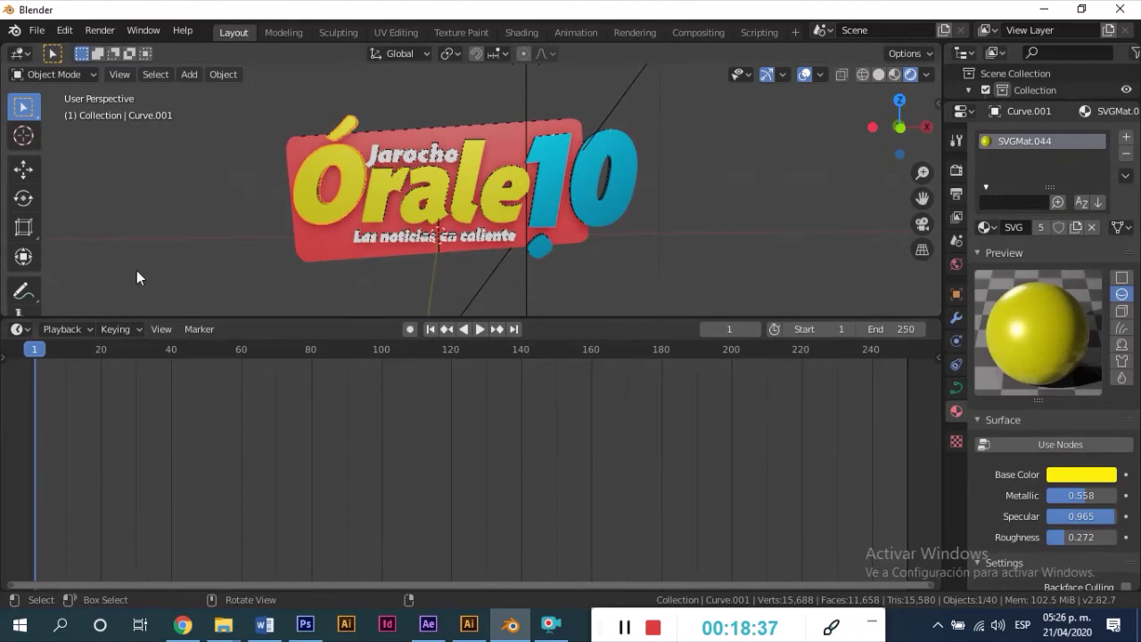
pyautogui.click(23, 169)
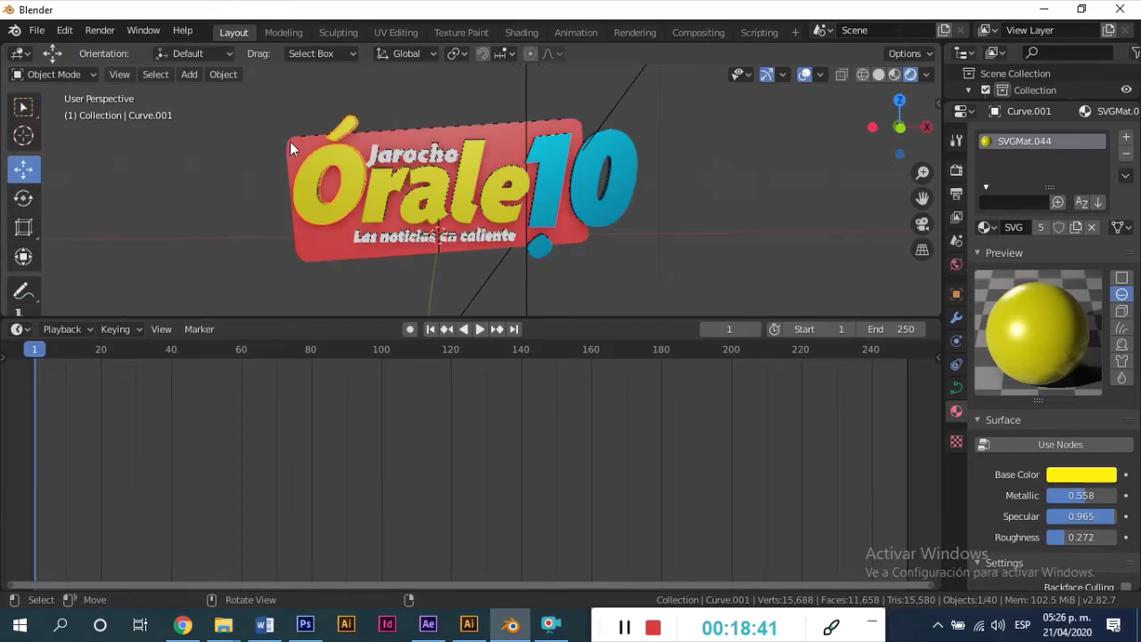
pyautogui.scroll(-2, 303, 178)
pyautogui.scroll(2, 326, 189)
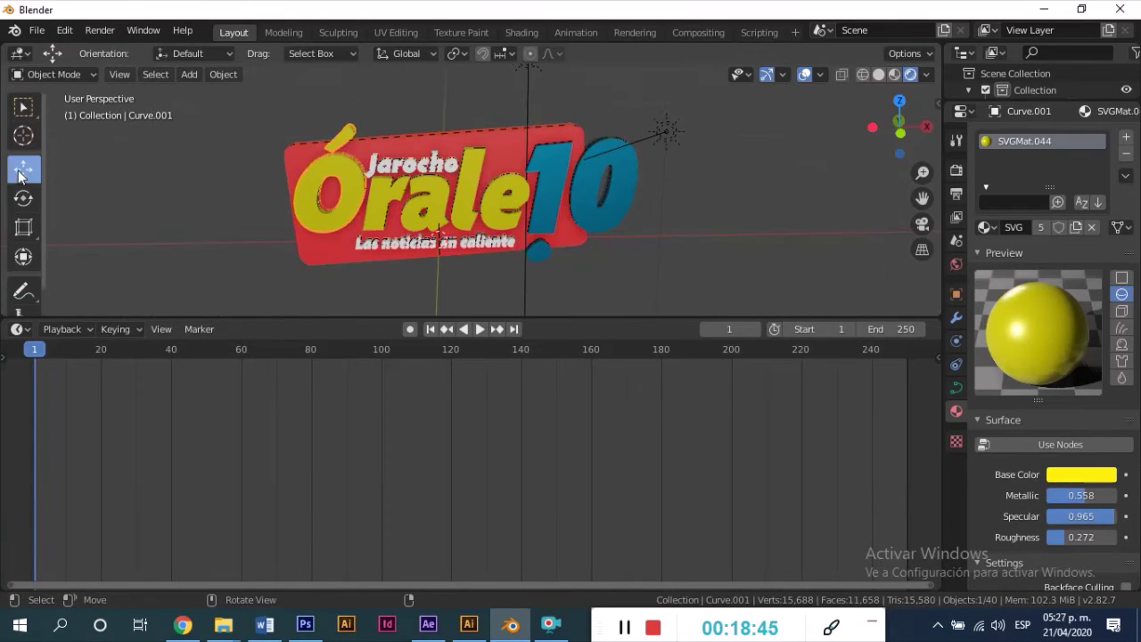
pyautogui.scroll(-3, 201, 185)
pyautogui.moveTo(381, 245); pyautogui.dragTo(430, 224)
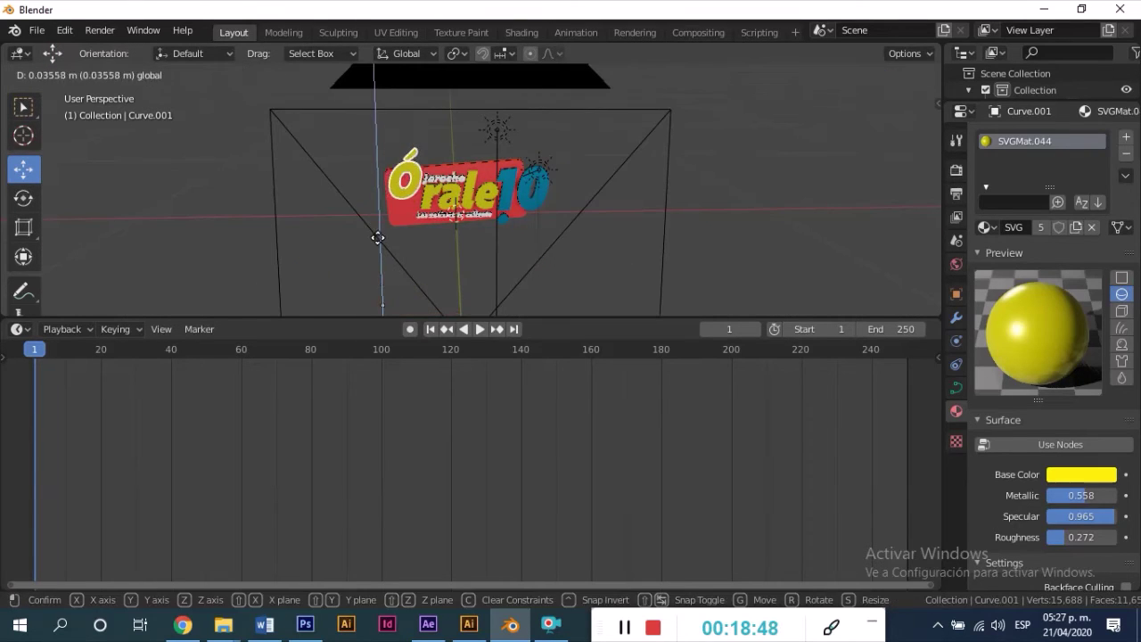
pyautogui.moveTo(429, 224)
pyautogui.mouseDown(button='middle')
pyautogui.moveTo(504, 209)
pyautogui.moveTo(547, 217)
pyautogui.moveTo(446, 206)
pyautogui.mouseUp(button='middle')
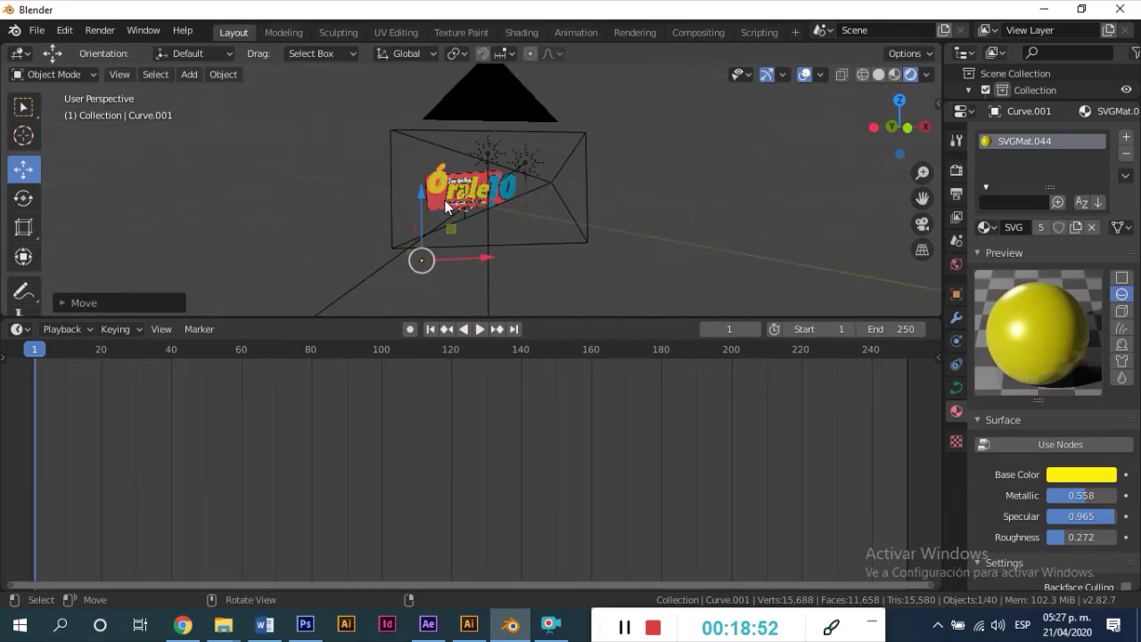
pyautogui.hotkey('ctrl', 'z')
pyautogui.click(566, 196)
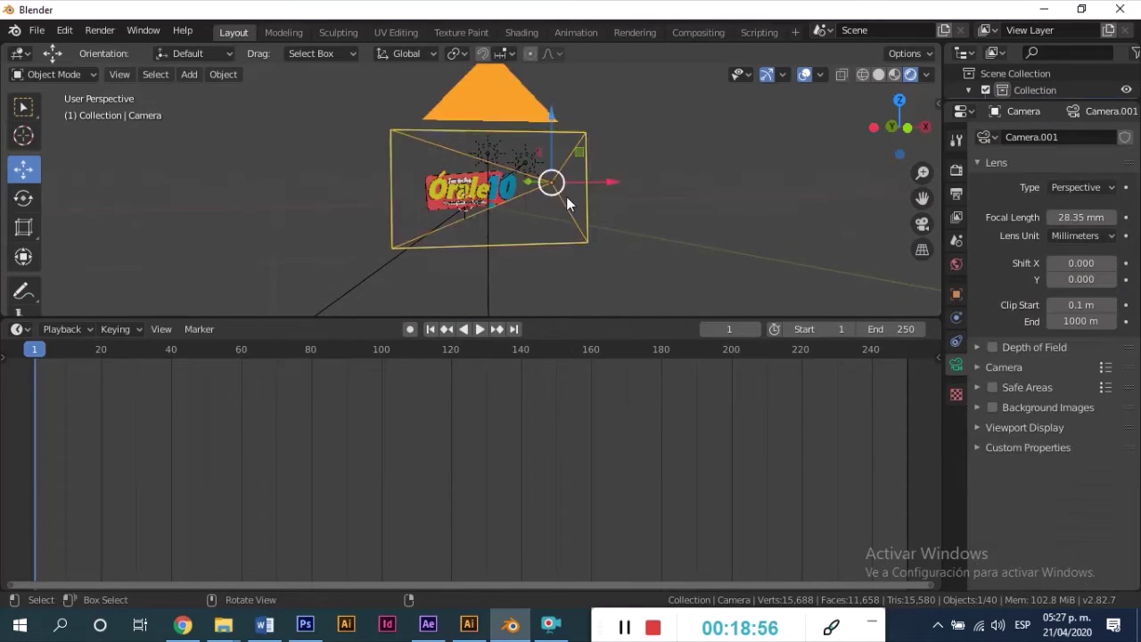
pyautogui.moveTo(566, 196); pyautogui.dragTo(647, 198, button='middle')
pyautogui.moveTo(647, 197); pyautogui.dragTo(568, 201)
pyautogui.moveTo(569, 194); pyautogui.dragTo(395, 201, button='middle')
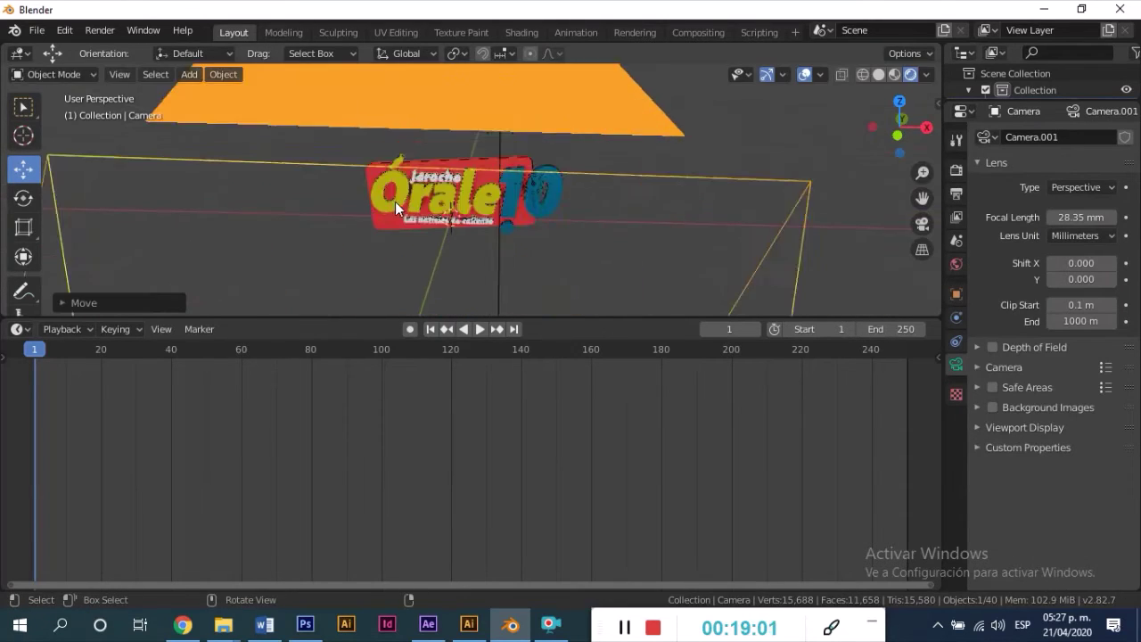
pyautogui.click(312, 157)
pyautogui.scroll(-3, 308, 190)
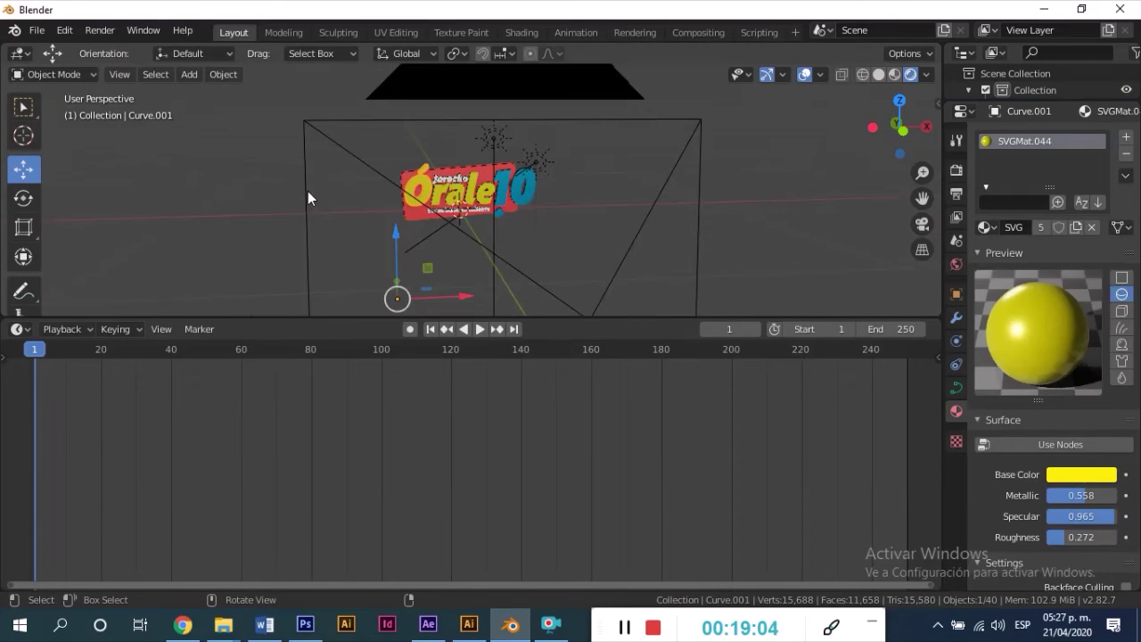
pyautogui.click(394, 232)
pyautogui.hotkey('ctrl', 'z')
# Select the blue 10 and the other logo parts and slide them together along Y
pyautogui.moveTo(367, 208)
pyautogui.mouseDown(button='middle')
pyautogui.moveTo(530, 230)
pyautogui.moveTo(386, 191)
pyautogui.moveTo(389, 174)
pyautogui.mouseUp(button='middle')
pyautogui.click(535, 154)
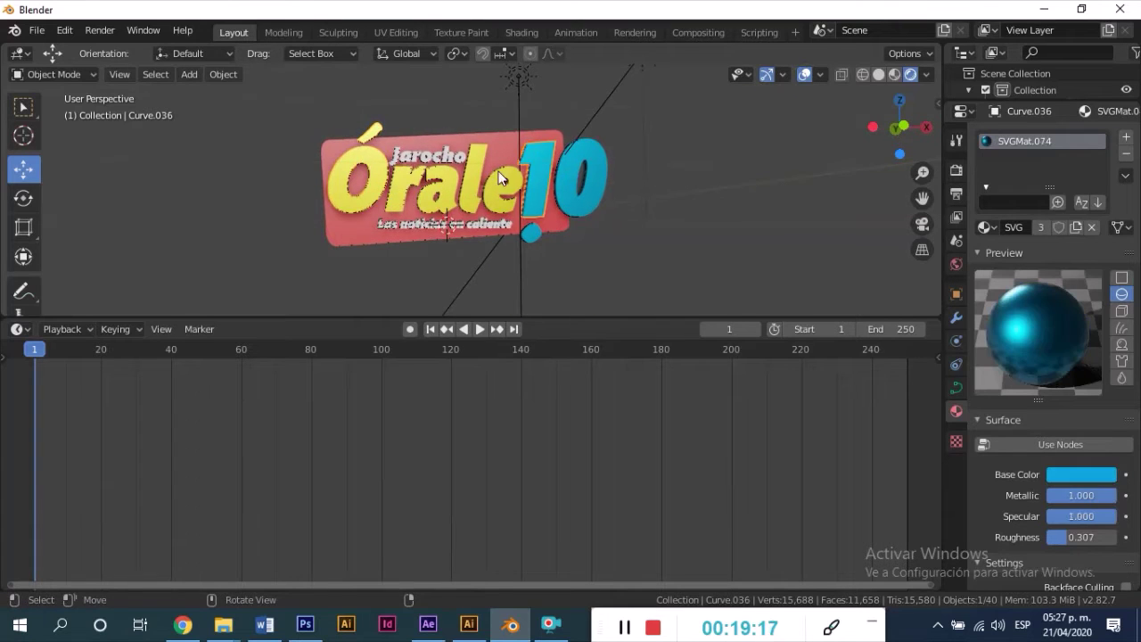
pyautogui.click(499, 179)
pyautogui.moveTo(499, 178); pyautogui.dragTo(576, 240, button='middle')
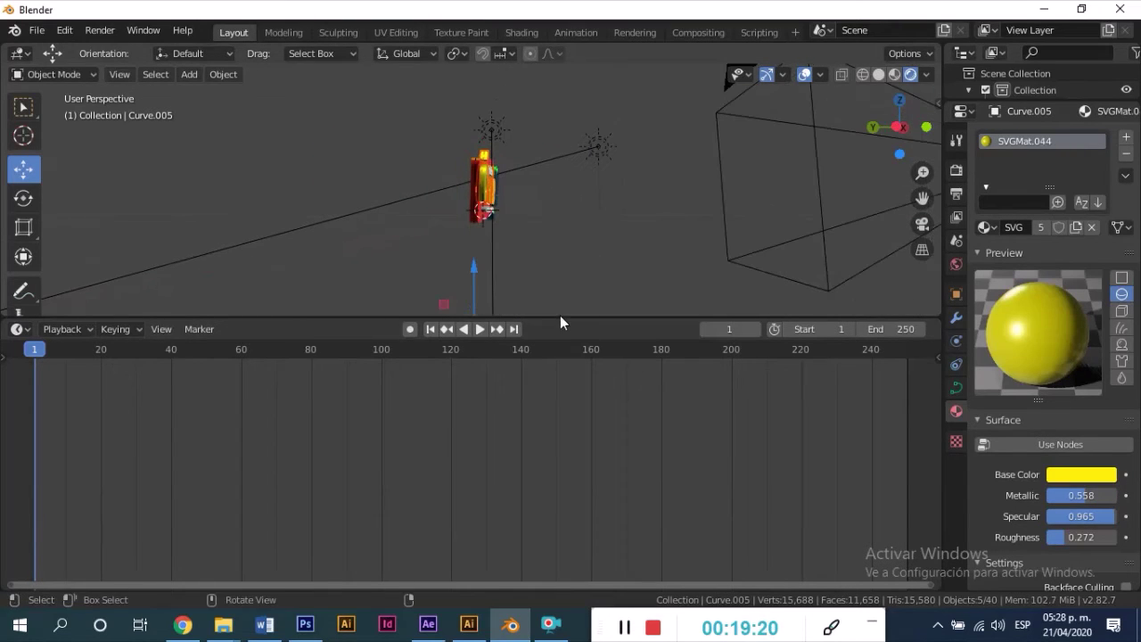
pyautogui.moveTo(560, 318); pyautogui.dragTo(562, 410)
pyautogui.moveTo(407, 381)
pyautogui.mouseDown()
pyautogui.moveTo(377, 374)
pyautogui.moveTo(405, 380)
pyautogui.mouseUp()
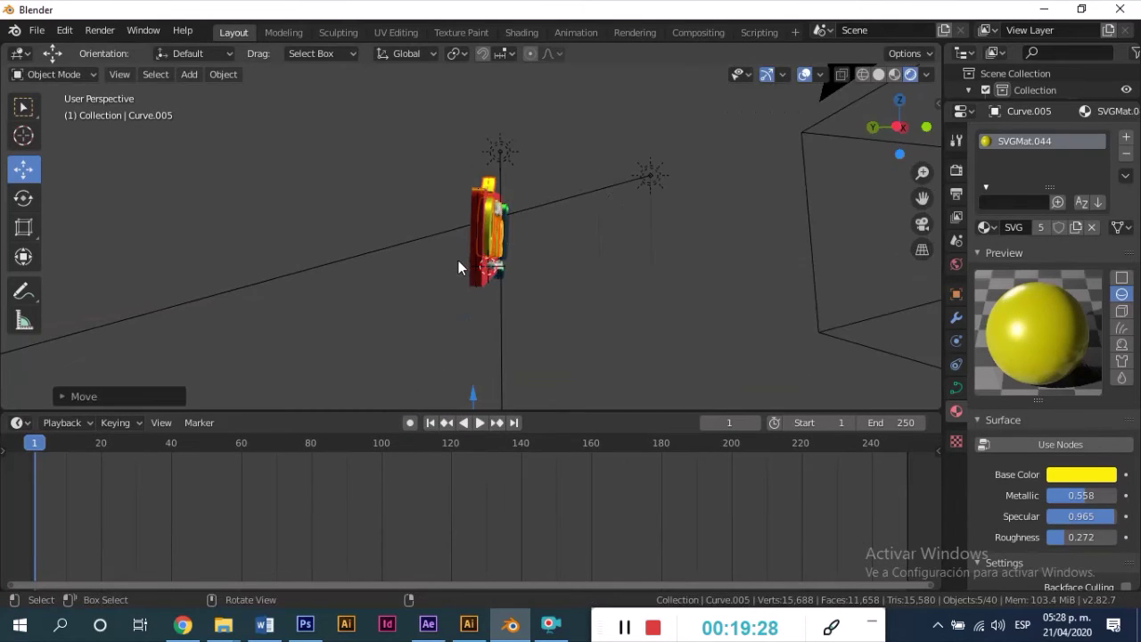
pyautogui.moveTo(458, 260)
pyautogui.mouseDown(button='middle')
pyautogui.moveTo(486, 272)
pyautogui.moveTo(425, 309)
pyautogui.moveTo(401, 375)
pyautogui.mouseUp(button='middle')
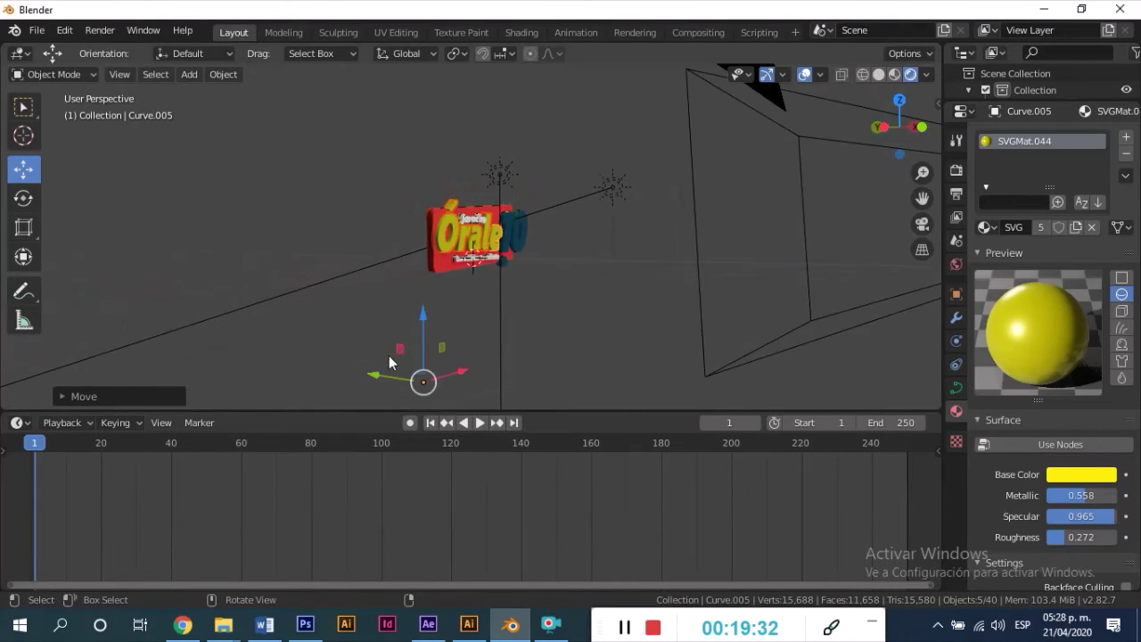
pyautogui.moveTo(401, 374)
pyautogui.mouseDown()
pyautogui.moveTo(331, 375)
pyautogui.moveTo(400, 377)
pyautogui.moveTo(346, 373)
pyautogui.moveTo(370, 383)
pyautogui.moveTo(361, 372)
pyautogui.mouseUp()
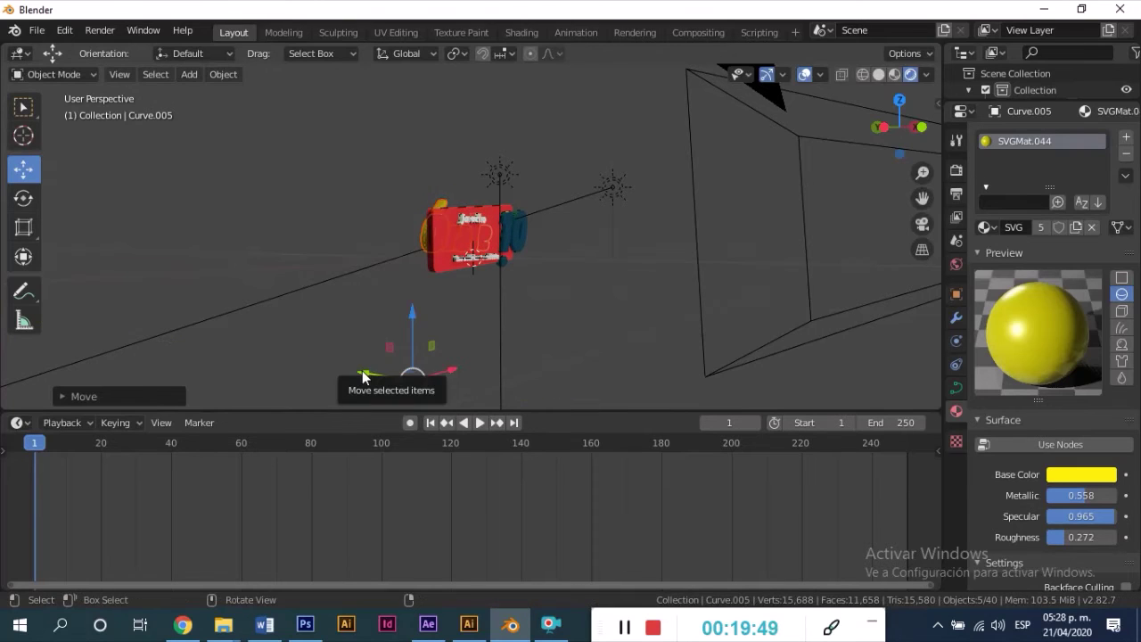
# Keyframe the logo's location, rotation and scale at frames 1, 12 and 18, sliding it along Y
pyautogui.press('i')
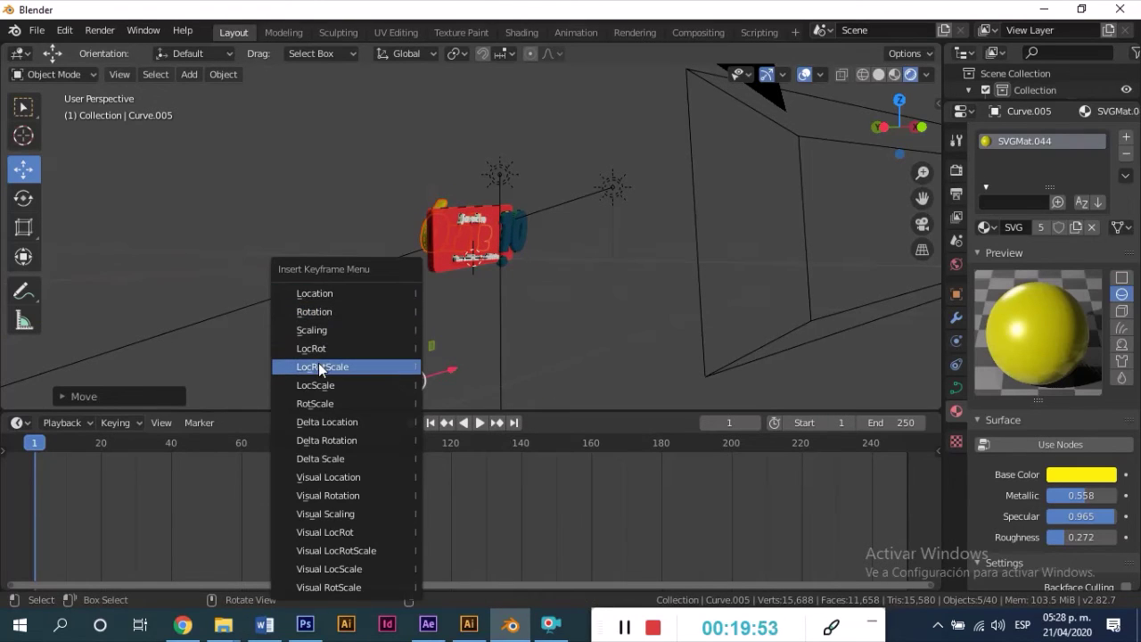
pyautogui.click(318, 365)
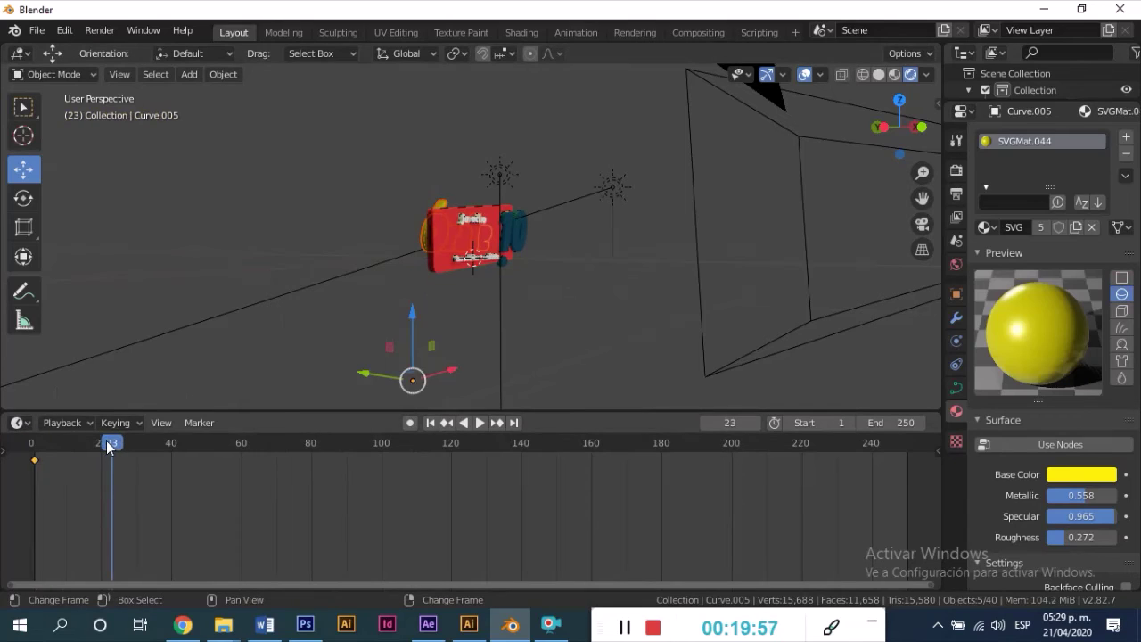
pyautogui.moveTo(106, 446); pyautogui.dragTo(89, 447)
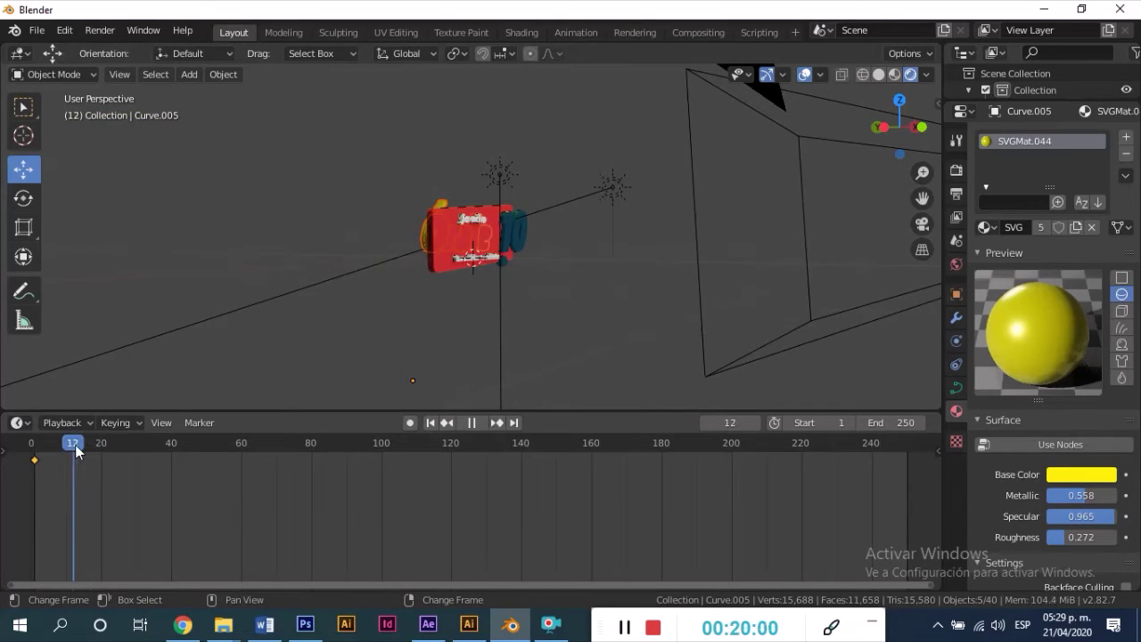
pyautogui.moveTo(364, 376); pyautogui.dragTo(412, 375)
pyautogui.press('i')
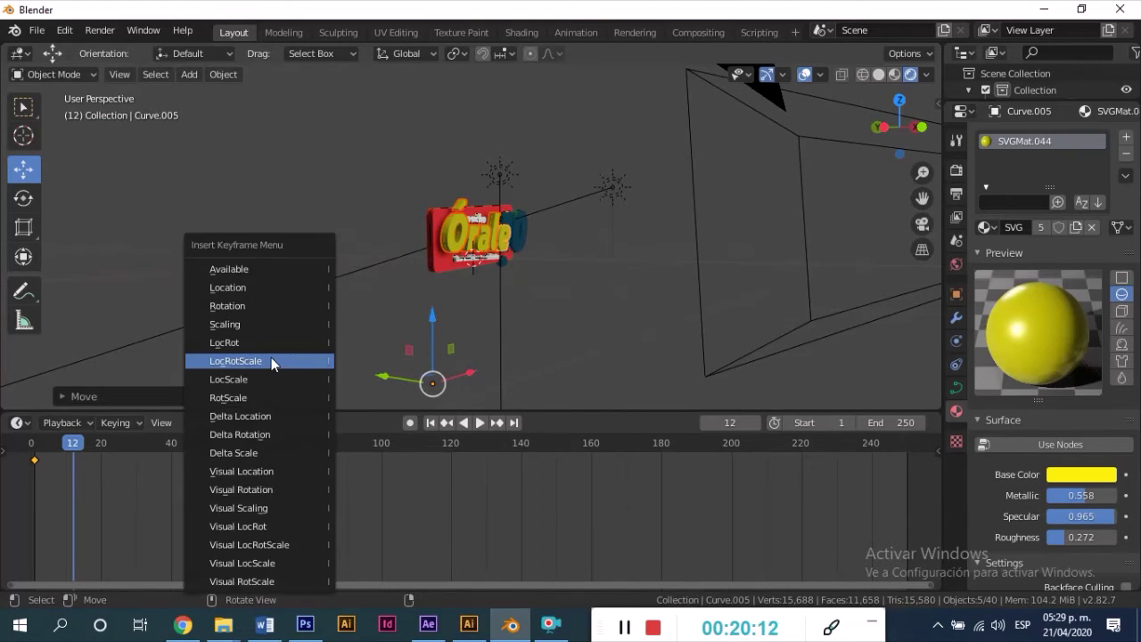
pyautogui.click(271, 362)
pyautogui.moveTo(73, 443); pyautogui.dragTo(93, 444)
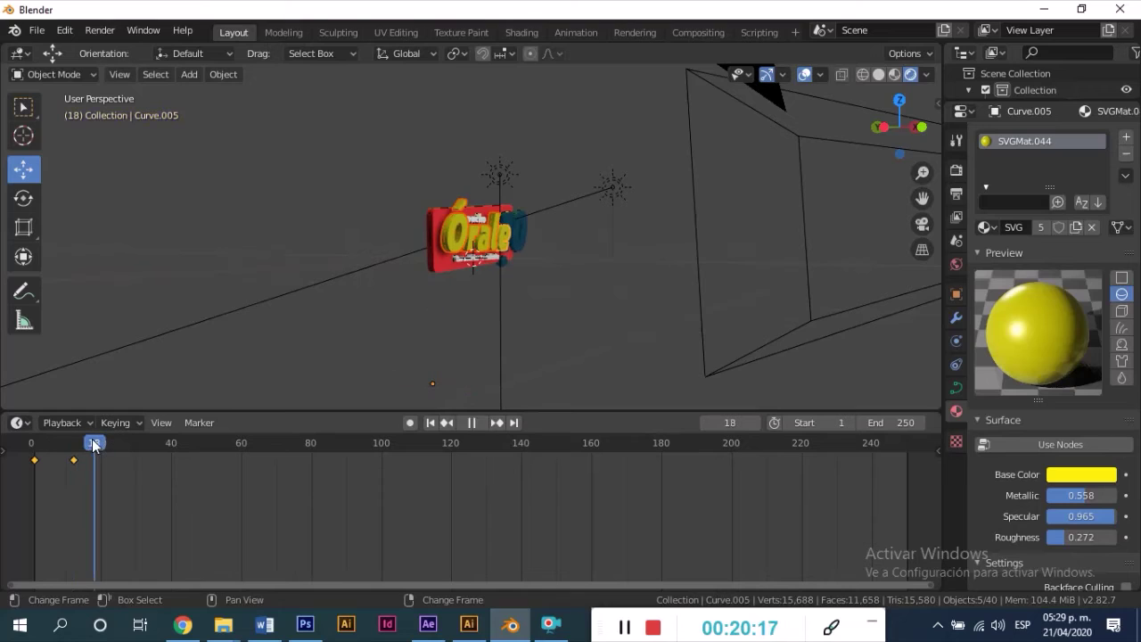
pyautogui.moveTo(381, 376); pyautogui.dragTo(373, 378)
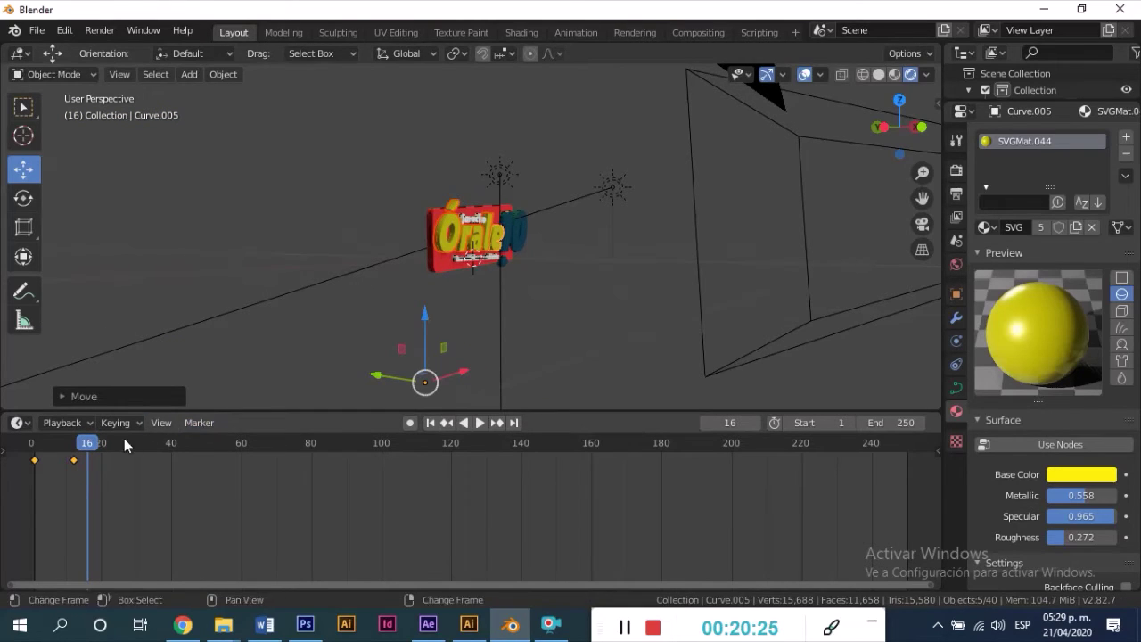
pyautogui.press('i')
pyautogui.click(233, 273)
pyautogui.moveTo(436, 259)
pyautogui.mouseDown(button='middle')
pyautogui.moveTo(454, 263)
pyautogui.moveTo(254, 273)
pyautogui.moveTo(473, 259)
pyautogui.moveTo(519, 273)
pyautogui.mouseUp(button='middle')
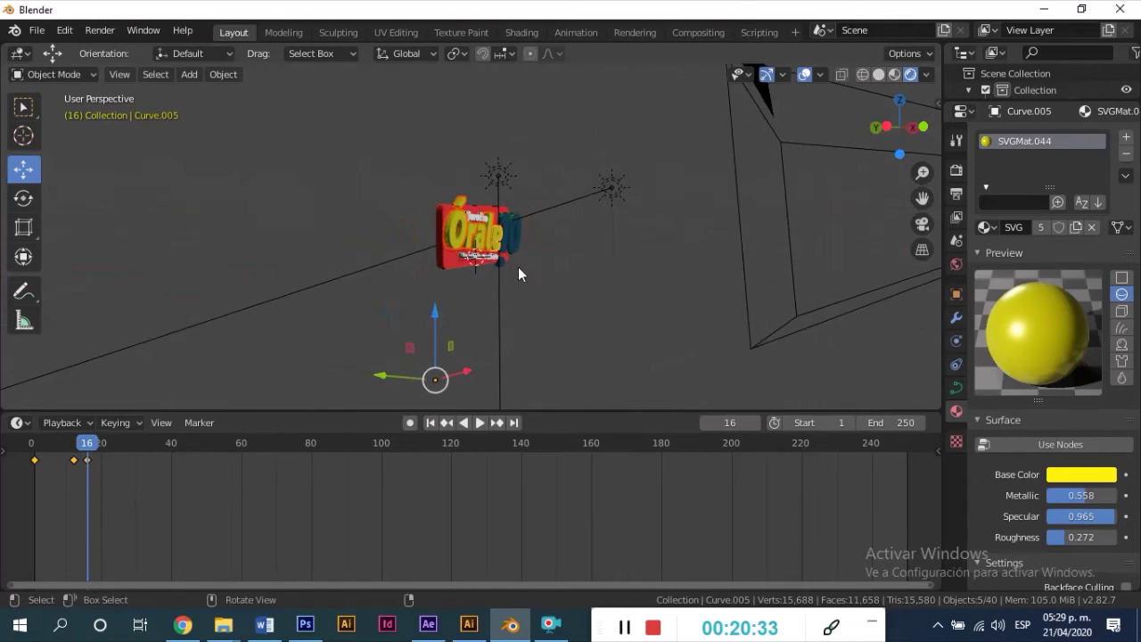
# Replay the animation from the first frame, including through the camera view
pyautogui.hotkey('shift', 'Left')
pyautogui.press('space')
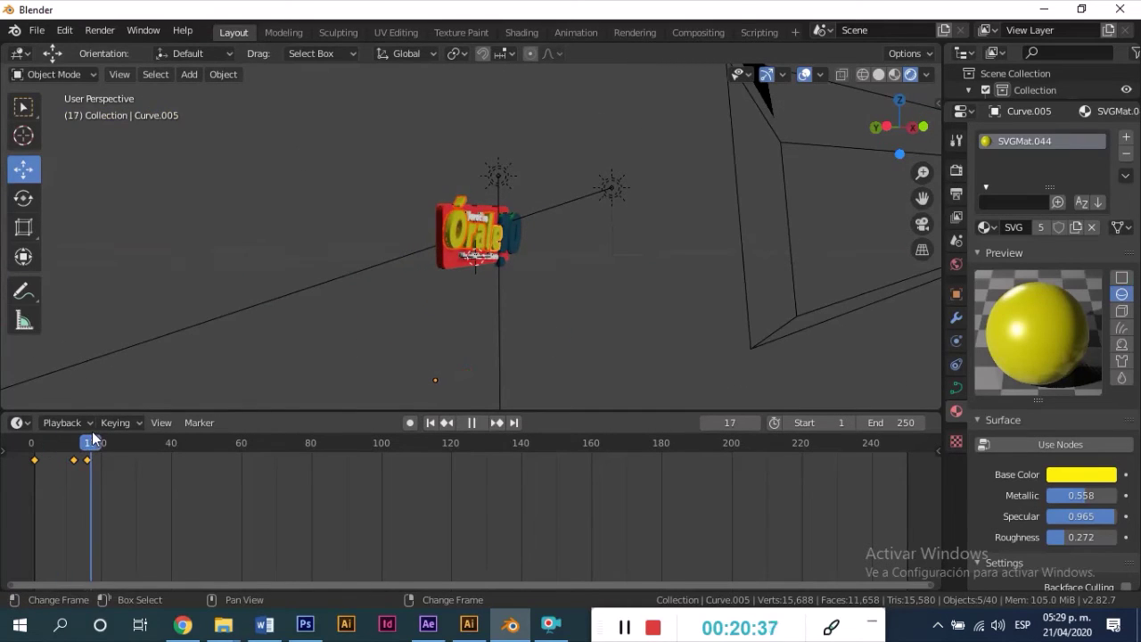
pyautogui.hotkey('shift', 'Left')
pyautogui.press('space')
pyautogui.moveTo(553, 240)
pyautogui.mouseDown(button='middle')
pyautogui.moveTo(609, 219)
pyautogui.moveTo(497, 232)
pyautogui.mouseUp(button='middle')
pyautogui.click(922, 228)
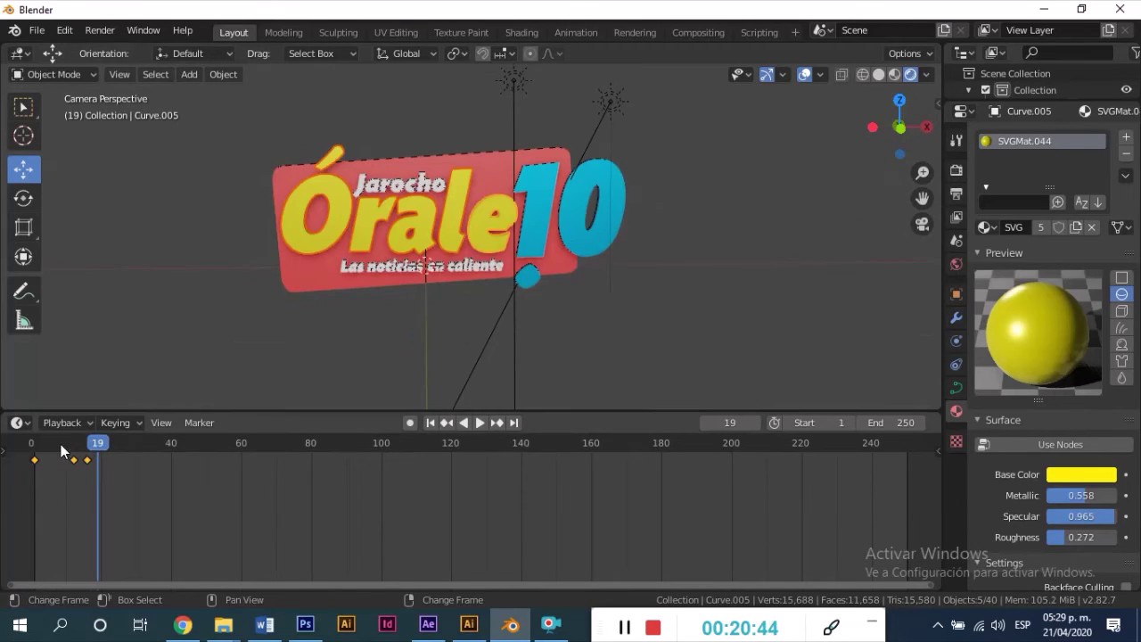
pyautogui.moveTo(62, 451); pyautogui.dragTo(4, 459)
pyautogui.press('space')
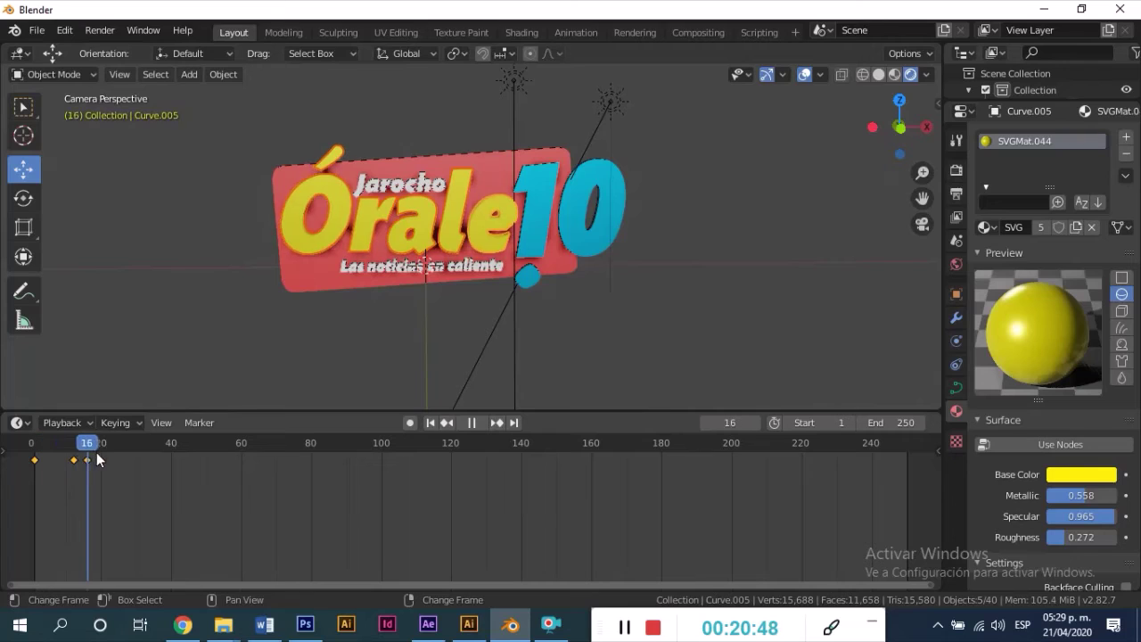
pyautogui.press('space')
pyautogui.moveTo(304, 360); pyautogui.dragTo(407, 351, button='middle')
pyautogui.hotkey('shift', 'Left')
pyautogui.press('space')
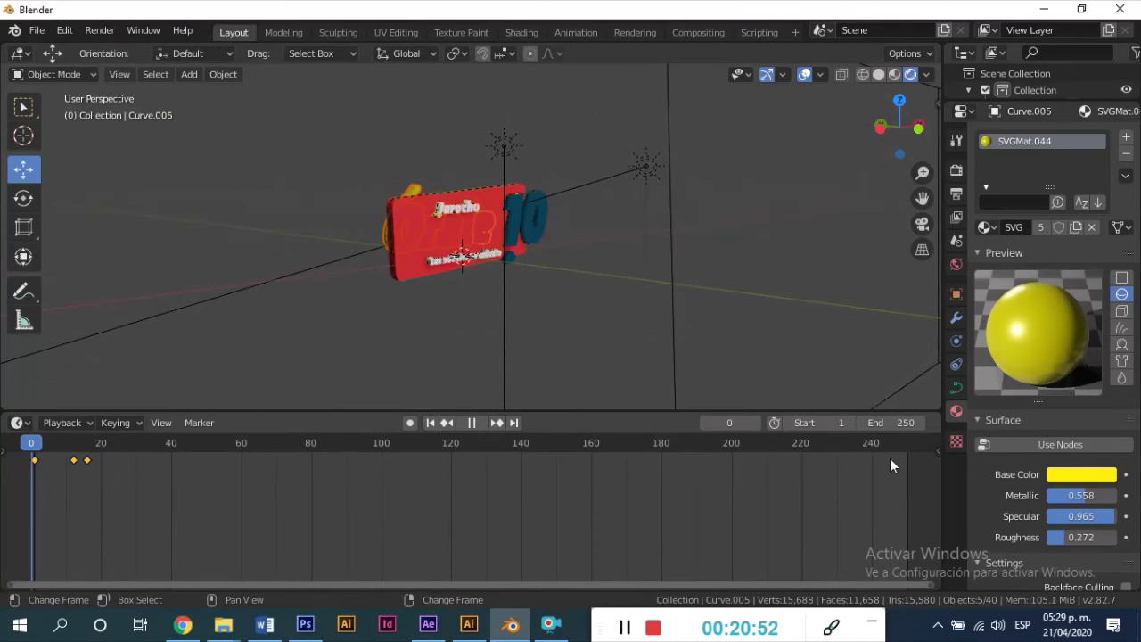
pyautogui.hotkey('shift', 'Left')
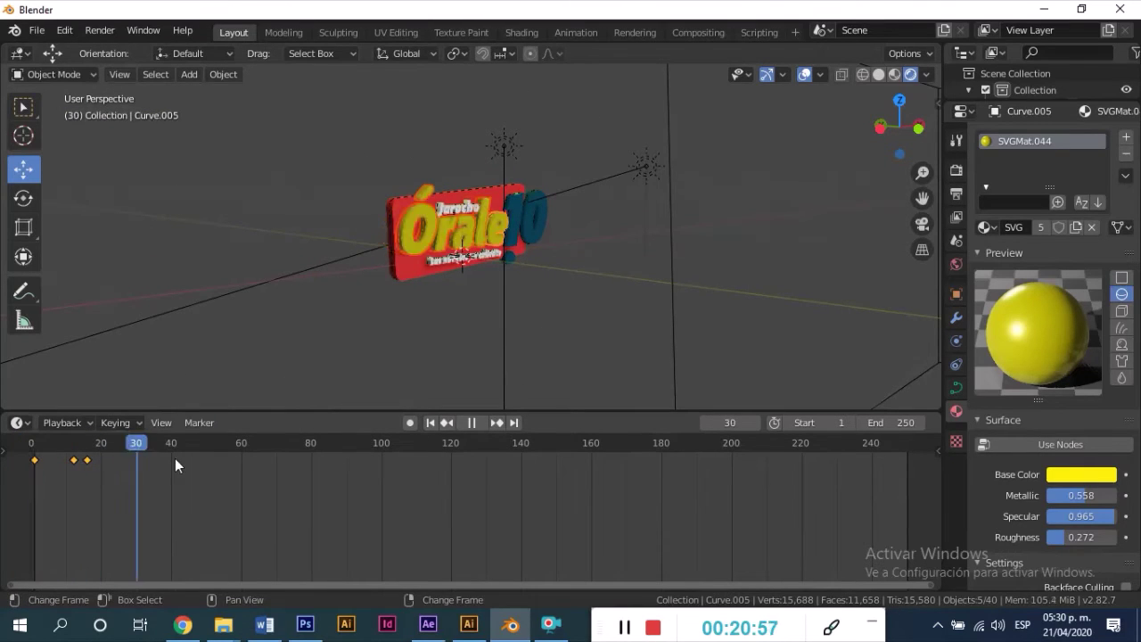
pyautogui.moveTo(83, 467); pyautogui.dragTo(87, 467)
pyautogui.press('space')
pyautogui.moveTo(272, 328); pyautogui.dragTo(197, 327, button='middle')
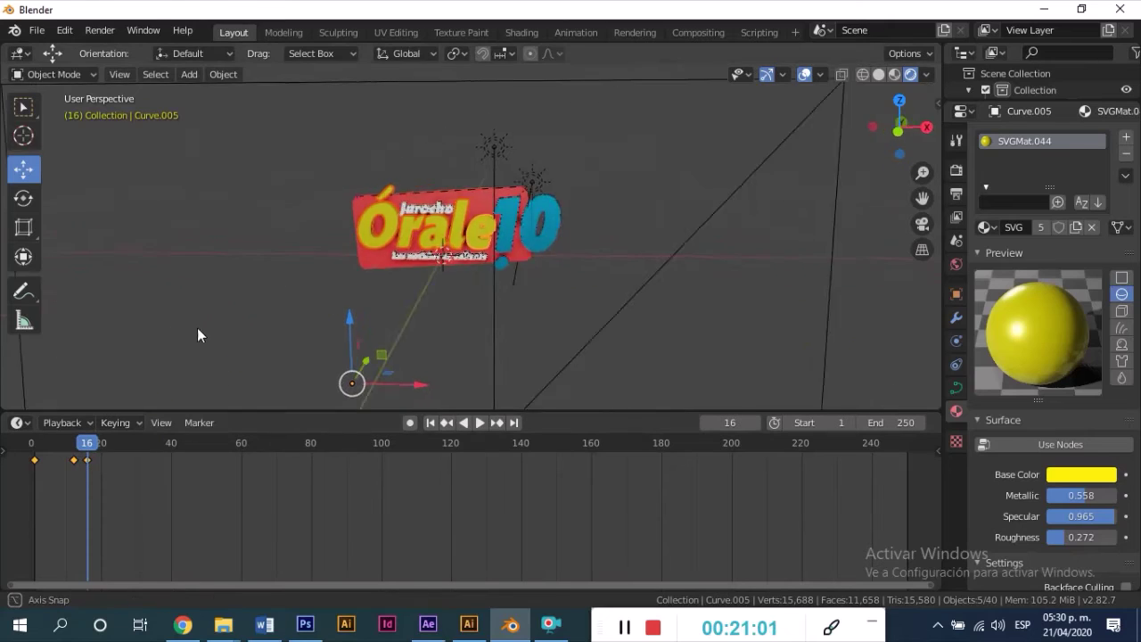
# Slide the Órale keyframes two frames earlier and replay to check the timing
pyautogui.moveTo(71, 463); pyautogui.dragTo(98, 463)
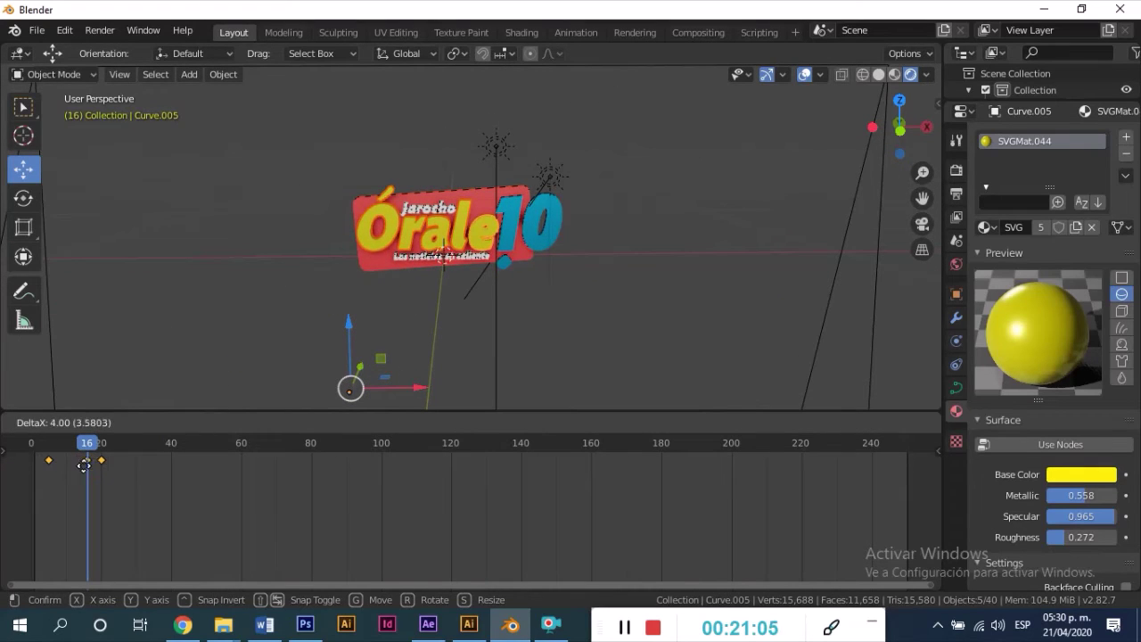
pyautogui.moveTo(161, 398); pyautogui.dragTo(276, 324, button='middle')
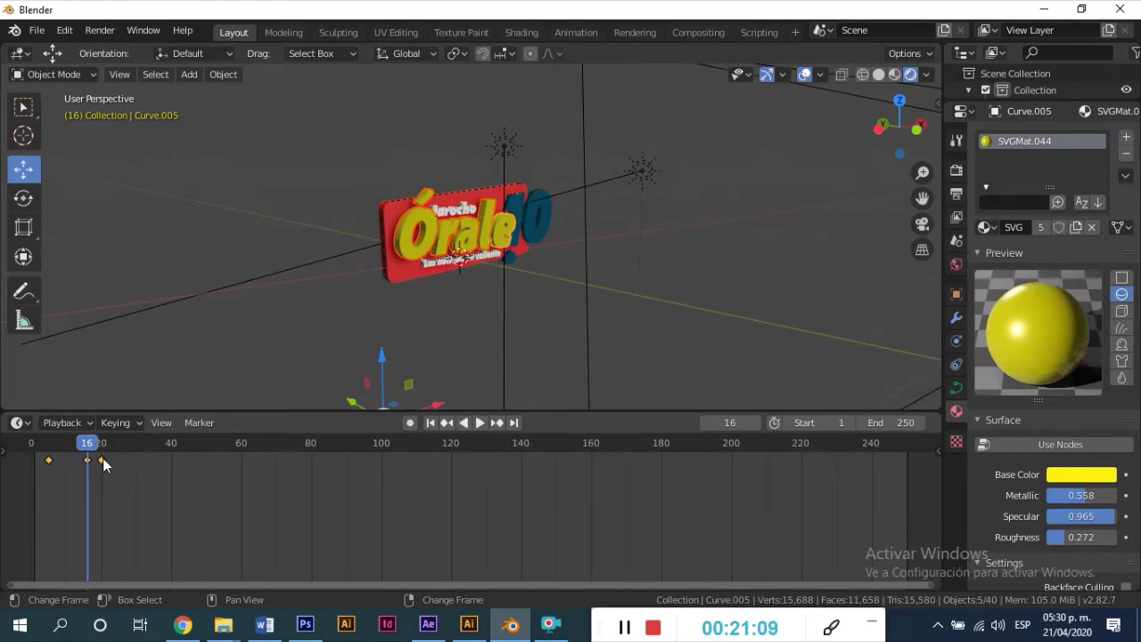
pyautogui.moveTo(100, 459); pyautogui.dragTo(32, 450)
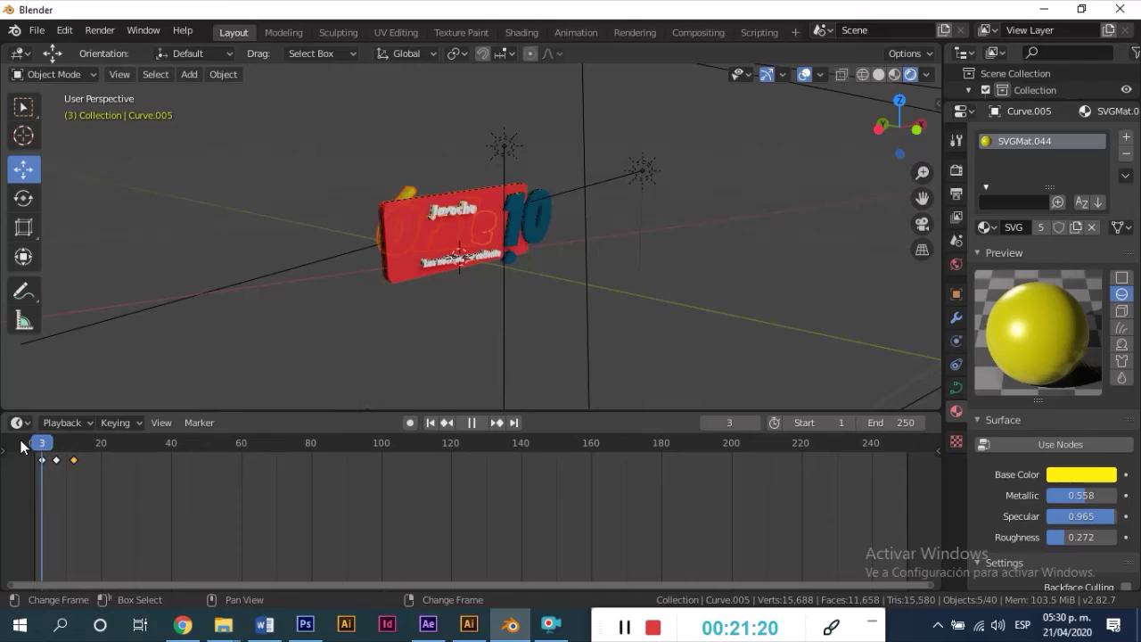
pyautogui.press('F3')
pyautogui.press('Escape')
pyautogui.click(479, 421)
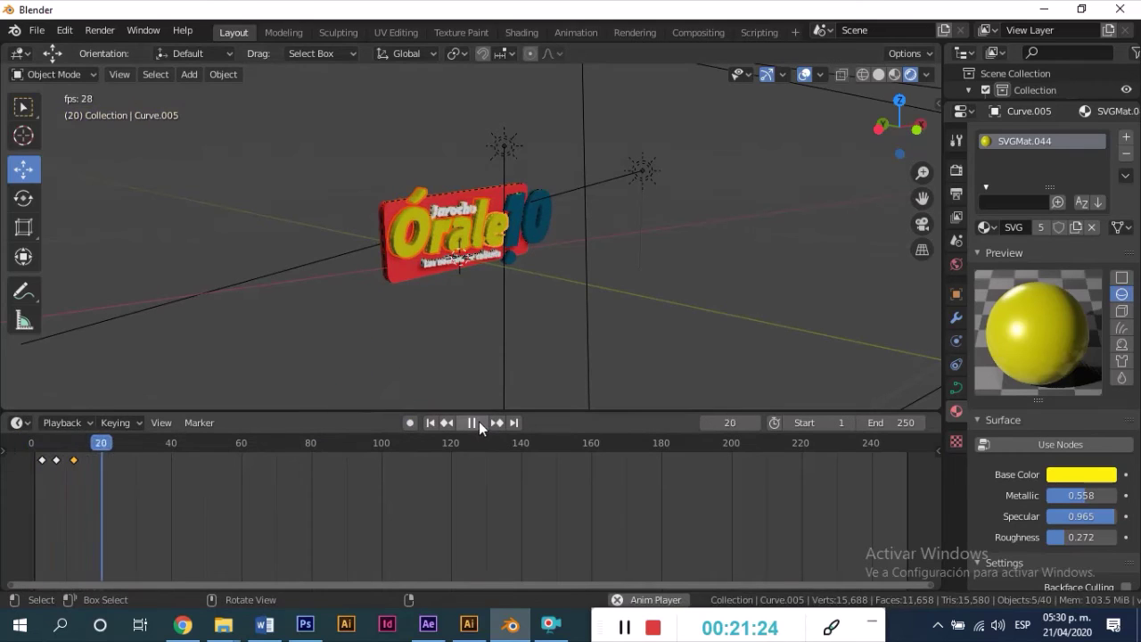
pyautogui.press('F3')
pyautogui.click(463, 422)
pyautogui.click(336, 443)
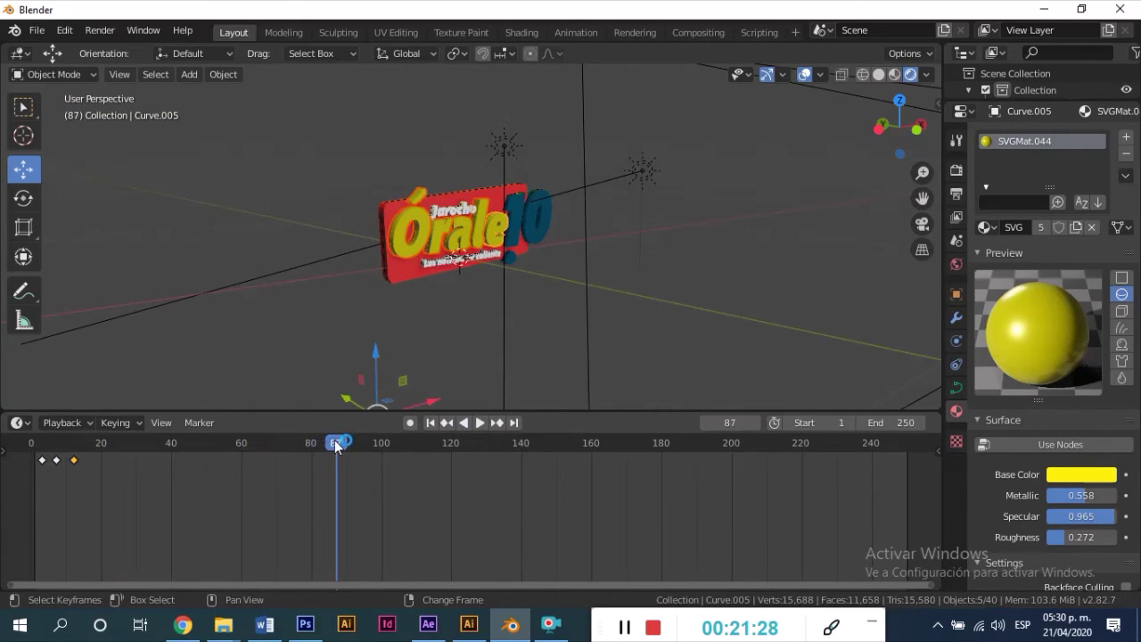
pyautogui.press('Escape')
pyautogui.moveTo(244, 279); pyautogui.dragTo(317, 284, button='middle')
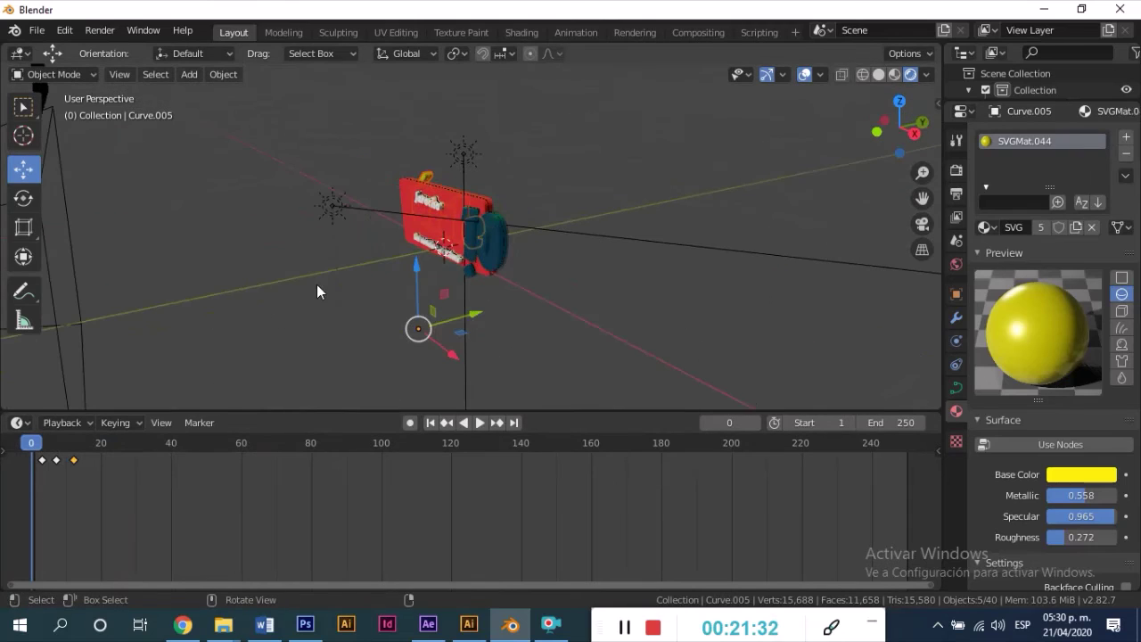
# Select both pieces of the blue 10
pyautogui.click(493, 261)
pyautogui.click(476, 223)
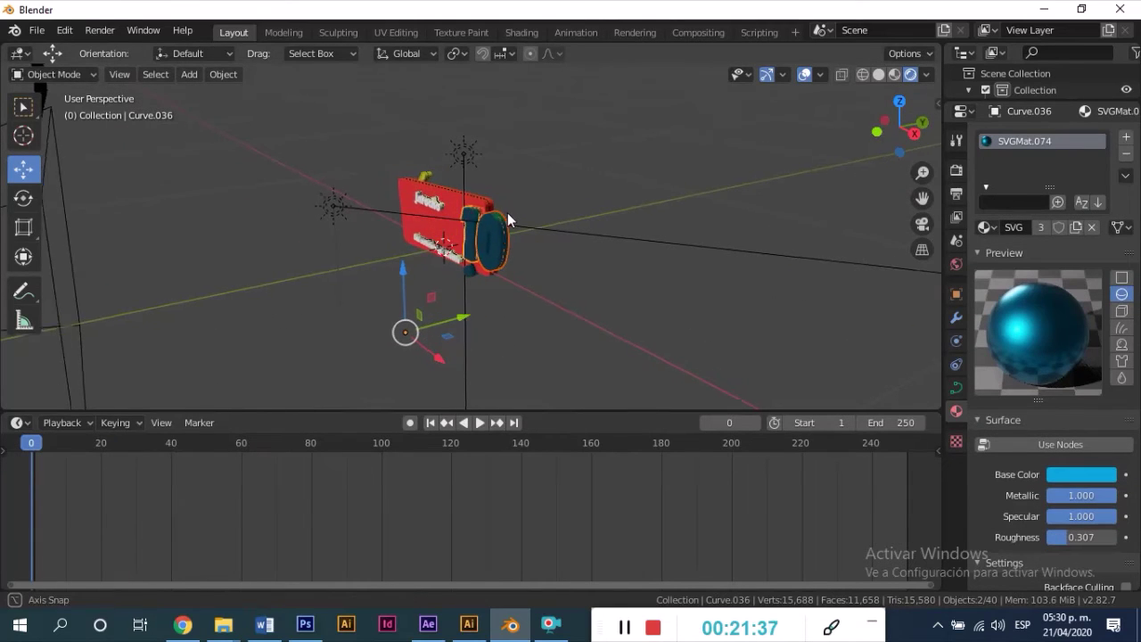
pyautogui.moveTo(507, 218); pyautogui.dragTo(590, 212, button='middle')
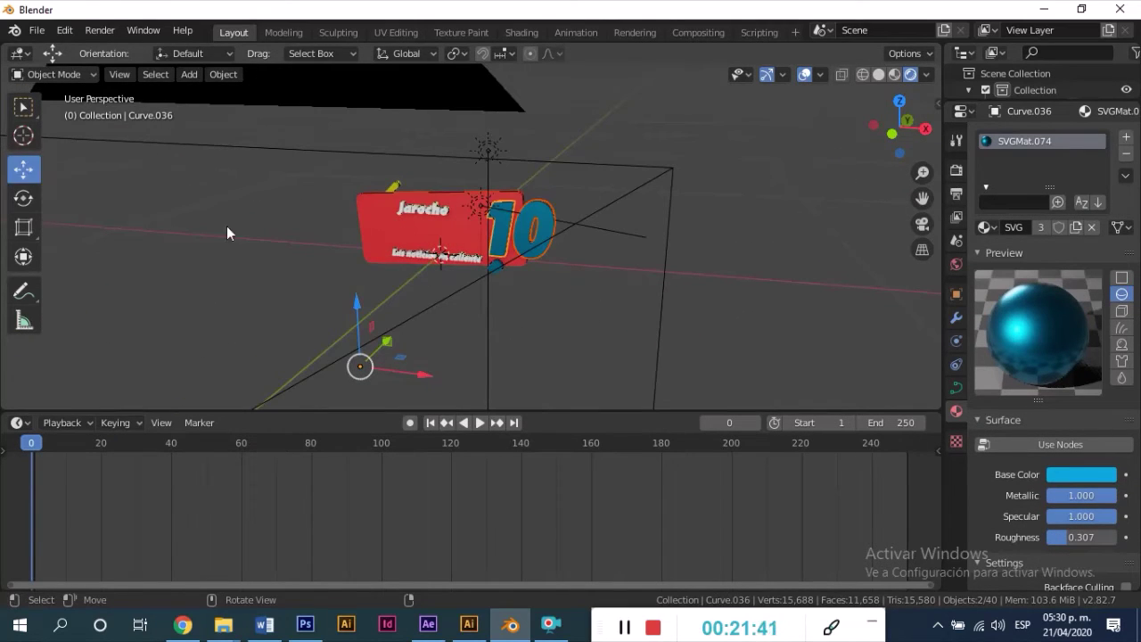
pyautogui.keyDown('shift'); pyautogui.click(492, 269); pyautogui.keyUp('shift')
pyautogui.moveTo(493, 269); pyautogui.dragTo(498, 299, button='middle')
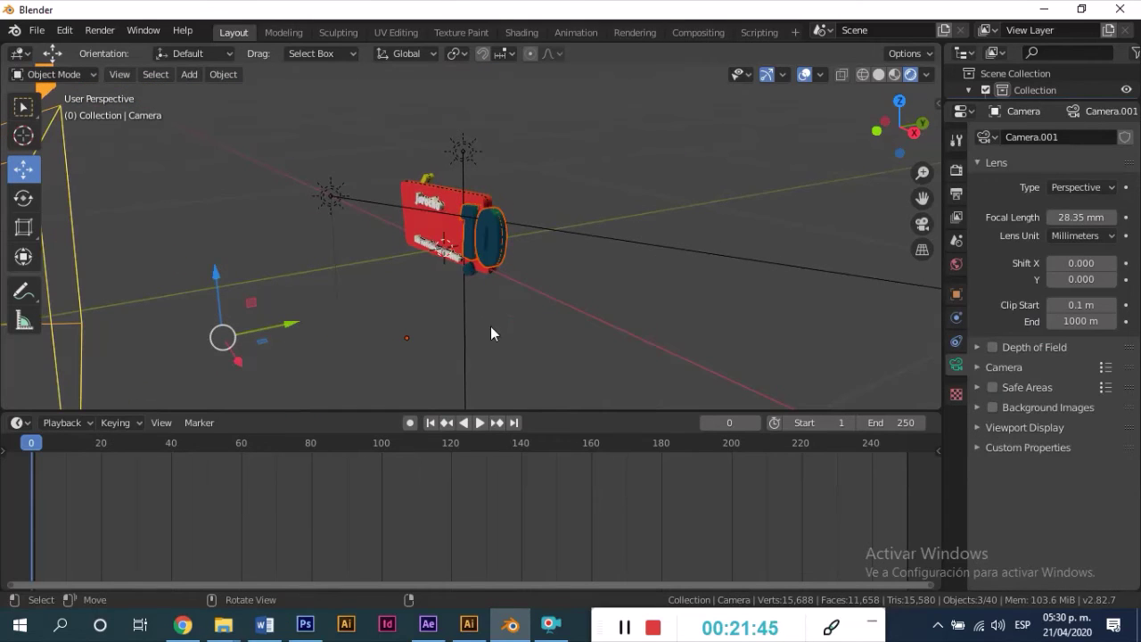
pyautogui.click(490, 334)
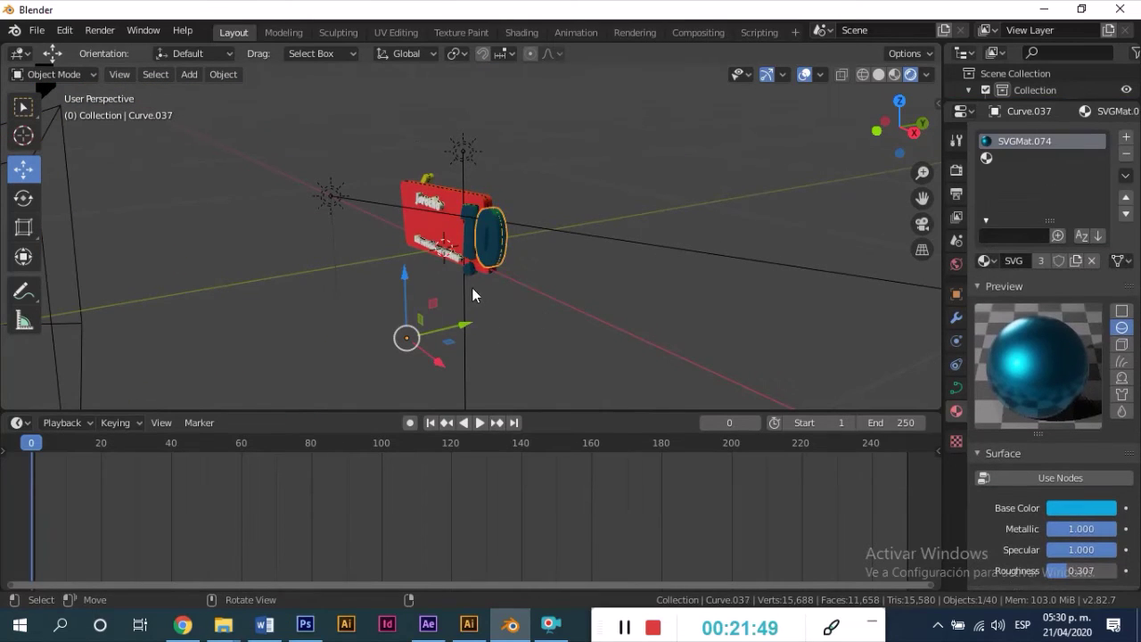
pyautogui.keyDown('shift'); pyautogui.click(468, 255); pyautogui.keyUp('shift')
pyautogui.moveTo(467, 255); pyautogui.dragTo(461, 256, button='middle')
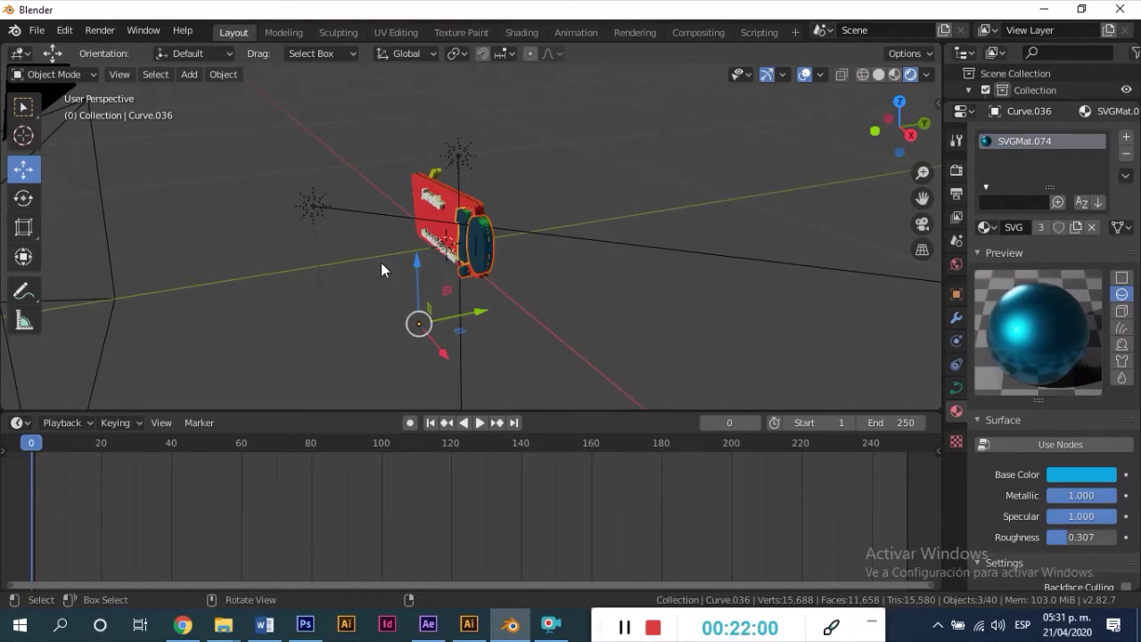
# Move the 10 away below the sign and keyframe its starting position at frame 0
pyautogui.moveTo(479, 316)
pyautogui.mouseDown()
pyautogui.moveTo(326, 326)
pyautogui.moveTo(473, 319)
pyautogui.mouseUp()
pyautogui.moveTo(473, 319); pyautogui.dragTo(620, 298, button='middle')
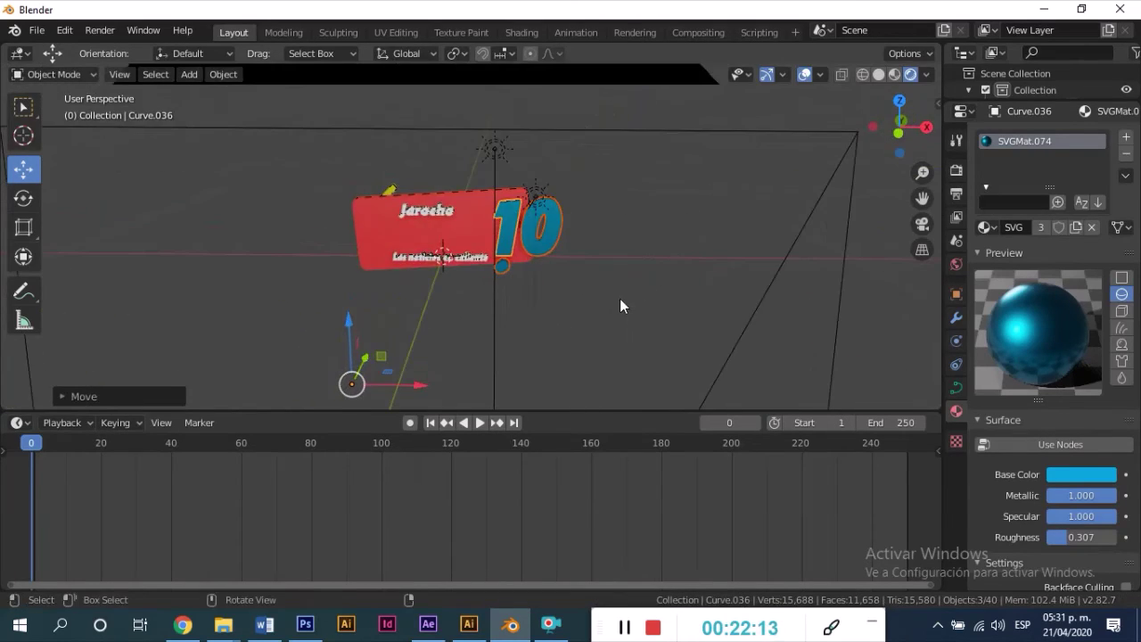
pyautogui.moveTo(341, 356); pyautogui.dragTo(310, 399)
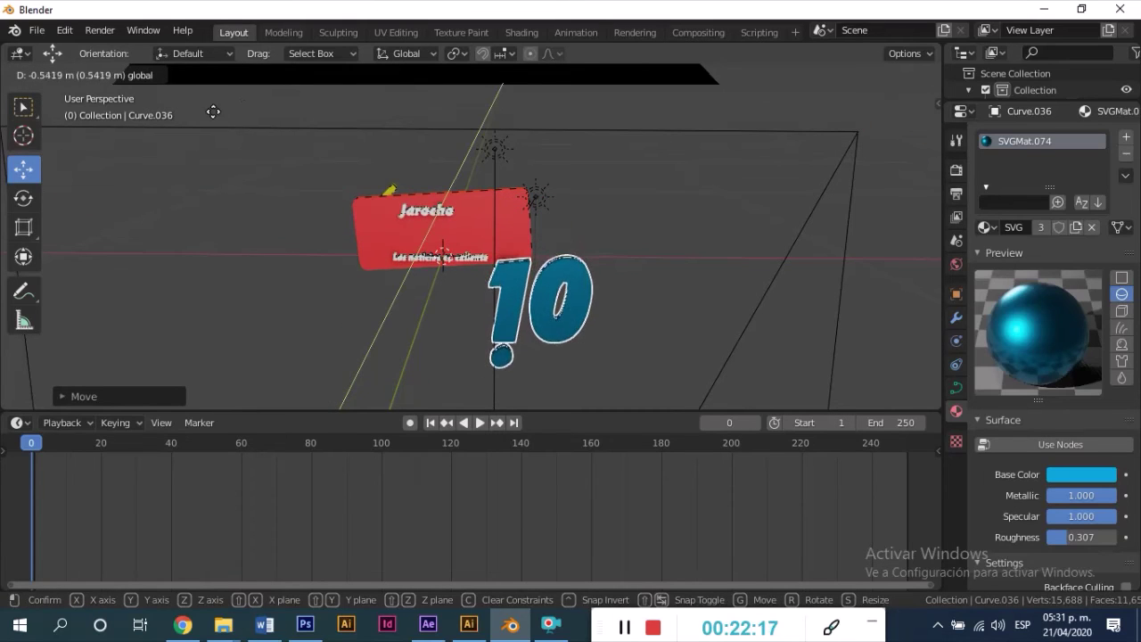
pyautogui.moveTo(309, 399); pyautogui.dragTo(246, 180)
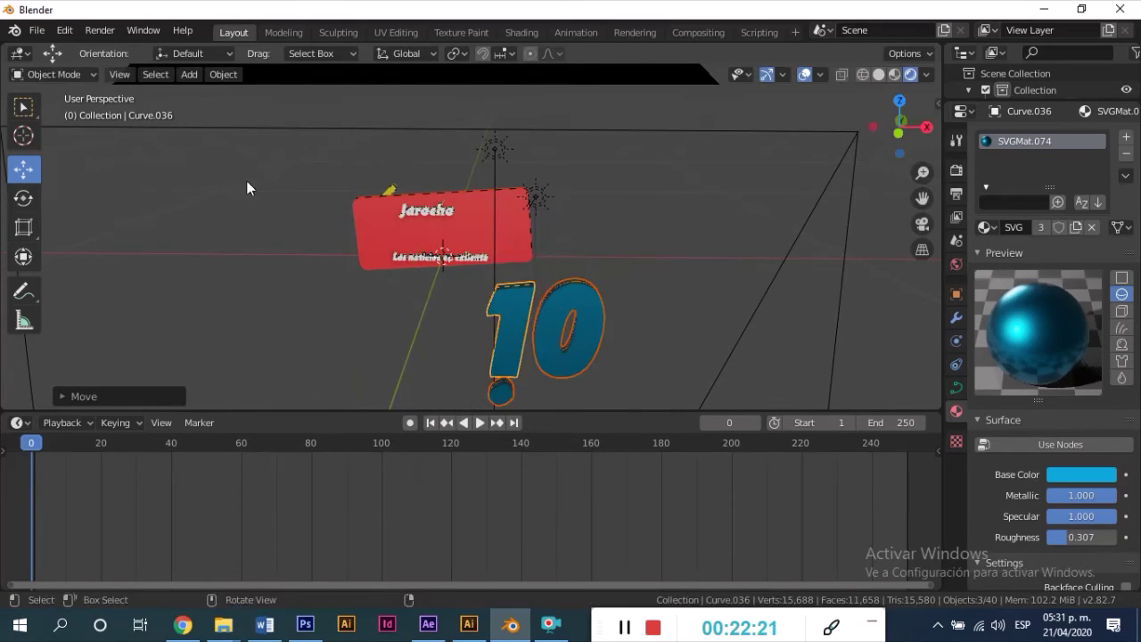
pyautogui.moveTo(246, 180)
pyautogui.mouseDown(button='middle')
pyautogui.moveTo(310, 142)
pyautogui.moveTo(433, 140)
pyautogui.mouseUp(button='middle')
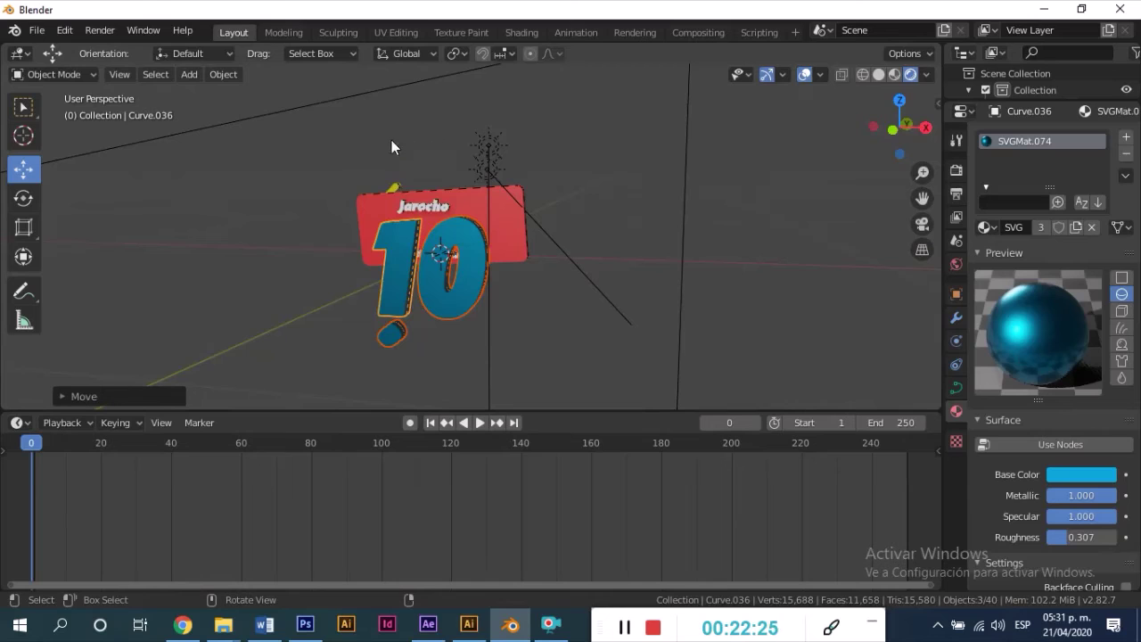
pyautogui.press('i')
pyautogui.click(318, 136)
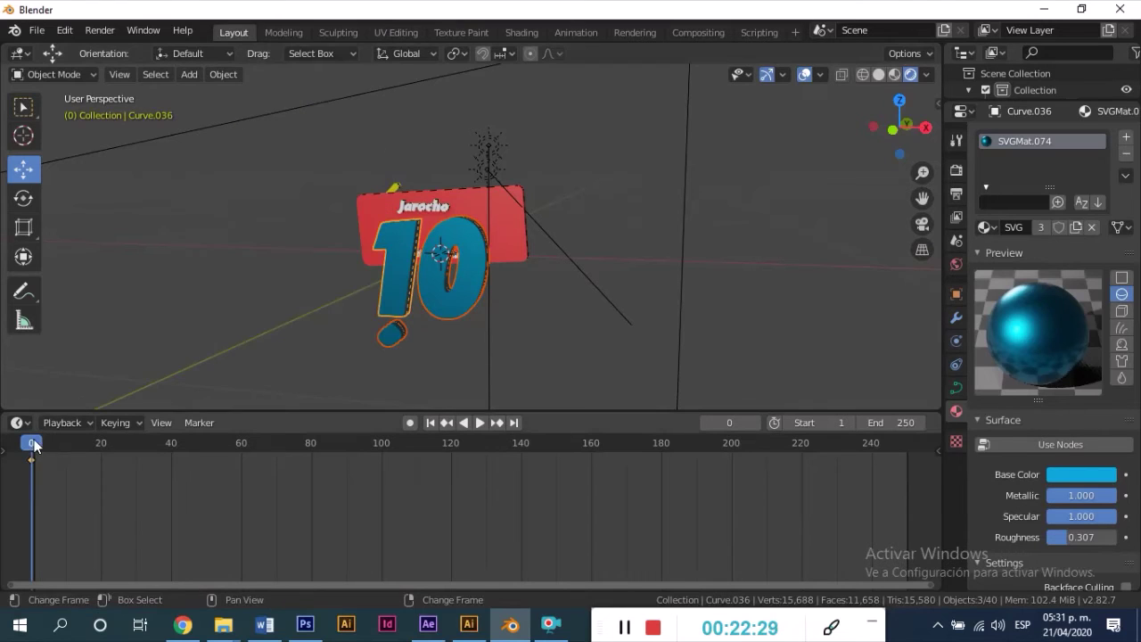
# At frame 10, move the 10 back beside Órale and key its location and rotation
pyautogui.moveTo(114, 446)
pyautogui.mouseDown()
pyautogui.moveTo(56, 446)
pyautogui.moveTo(68, 448)
pyautogui.mouseUp()
pyautogui.moveTo(375, 280); pyautogui.dragTo(113, 370, button='middle')
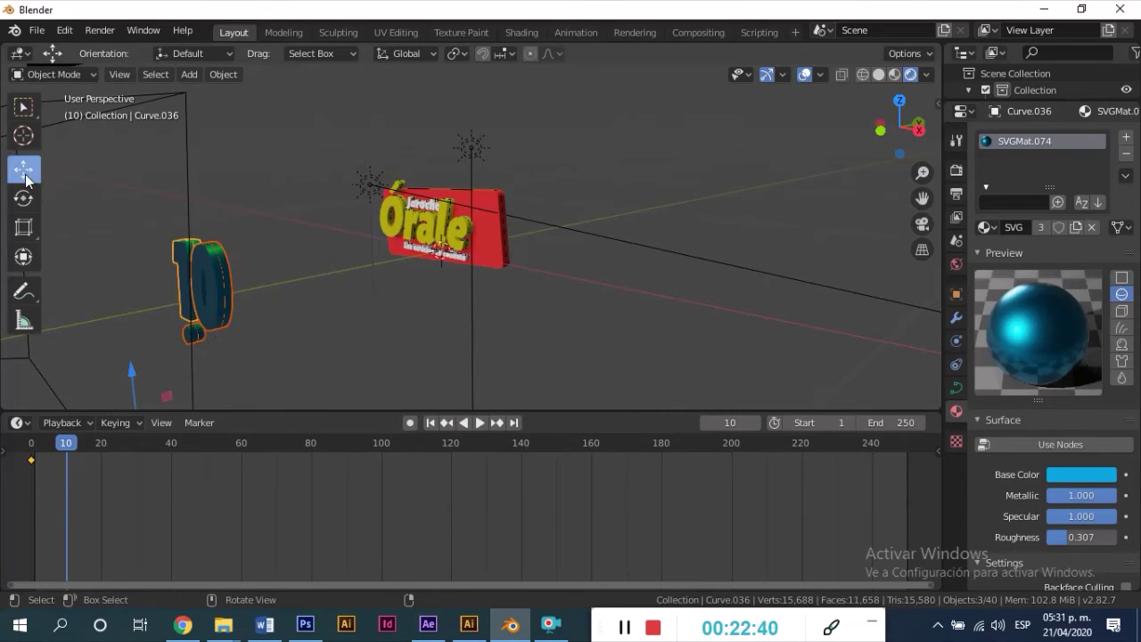
pyautogui.moveTo(206, 329); pyautogui.dragTo(256, 354, button='middle')
pyautogui.moveTo(309, 354); pyautogui.dragTo(479, 338)
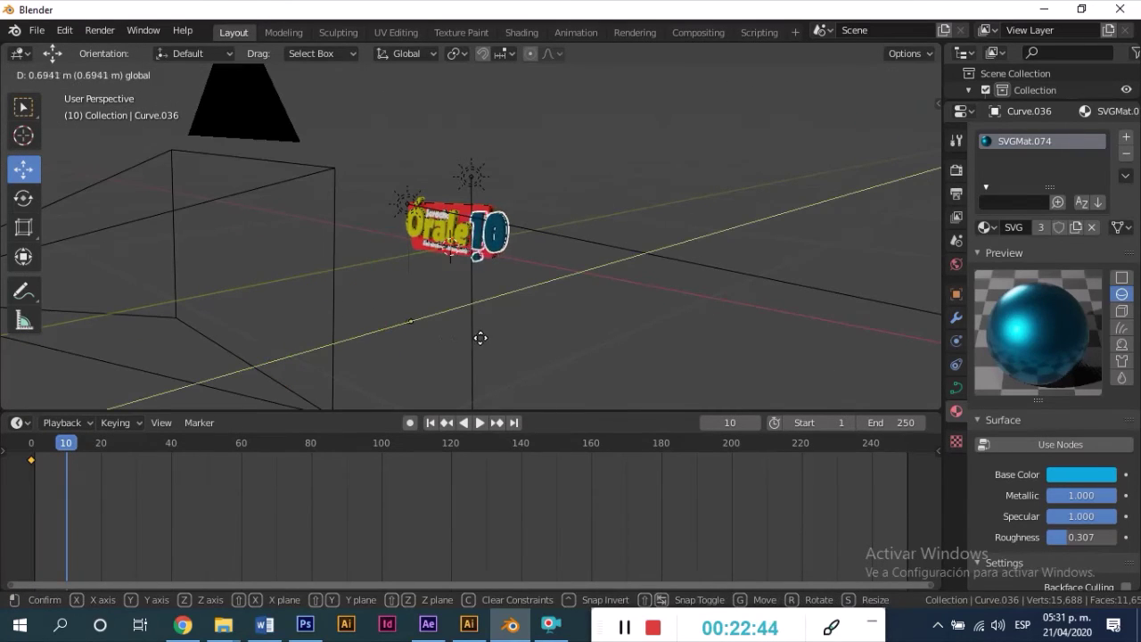
pyautogui.click(479, 338)
pyautogui.moveTo(467, 333)
pyautogui.mouseDown(button='middle')
pyautogui.moveTo(534, 305)
pyautogui.moveTo(454, 299)
pyautogui.moveTo(510, 309)
pyautogui.moveTo(261, 357)
pyautogui.mouseUp(button='middle')
pyautogui.press('i')
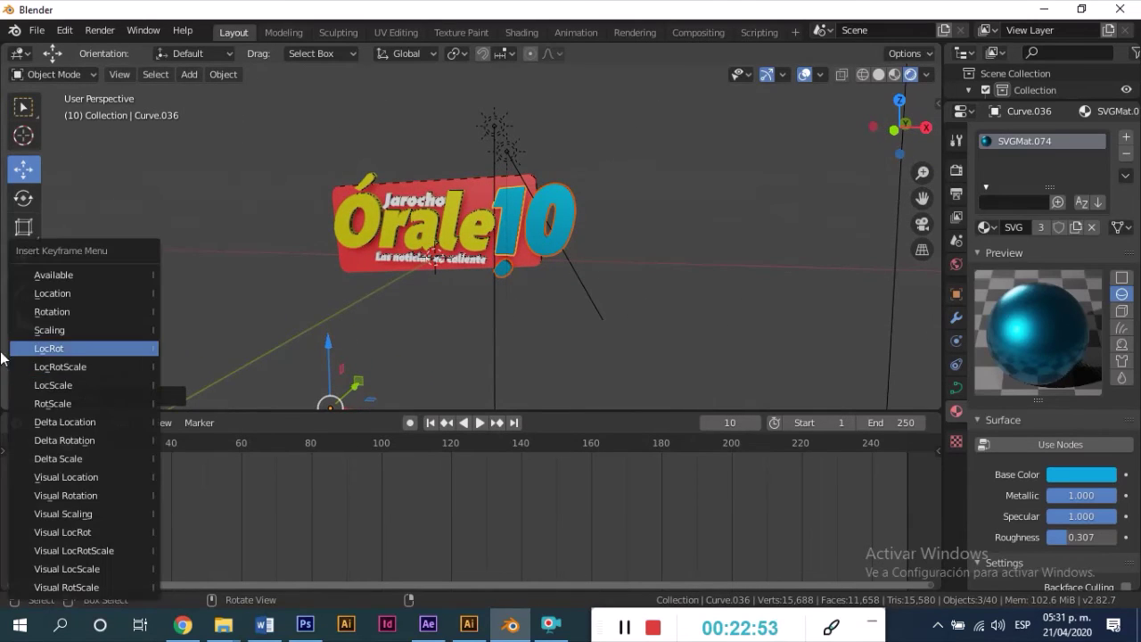
pyautogui.click(82, 365)
pyautogui.scroll(-3, 298, 366)
# Move the 10's second keyframe from frame 10 to about frame 16
pyautogui.hotkey('shift', 'Left')
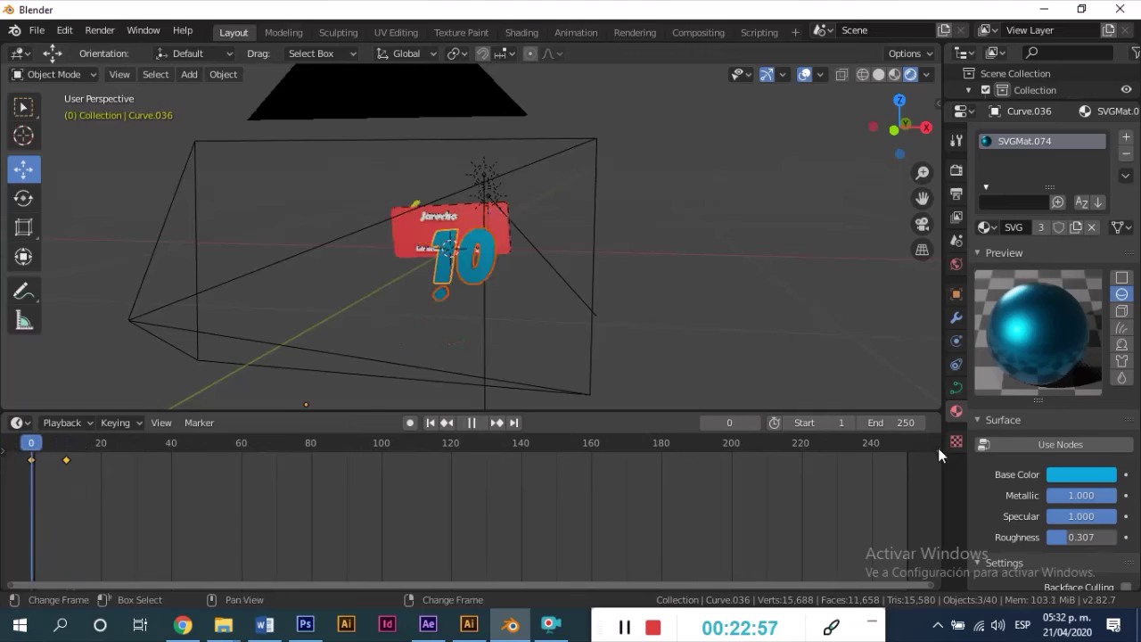
pyautogui.press('F3')
pyautogui.press('Return')
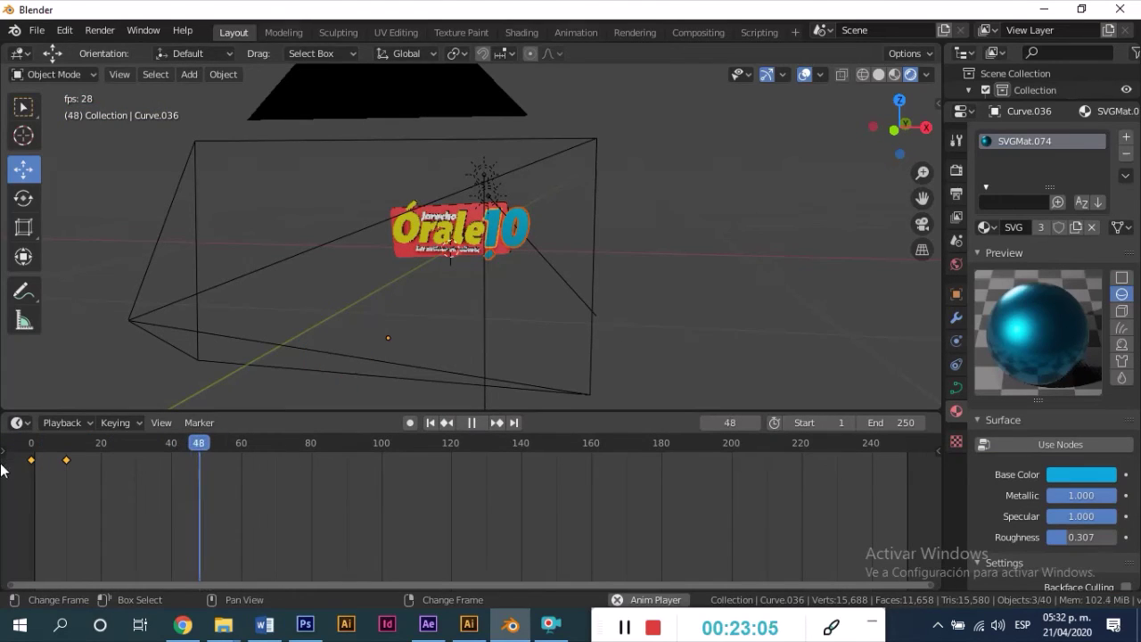
pyautogui.hotkey('shift', 'Left')
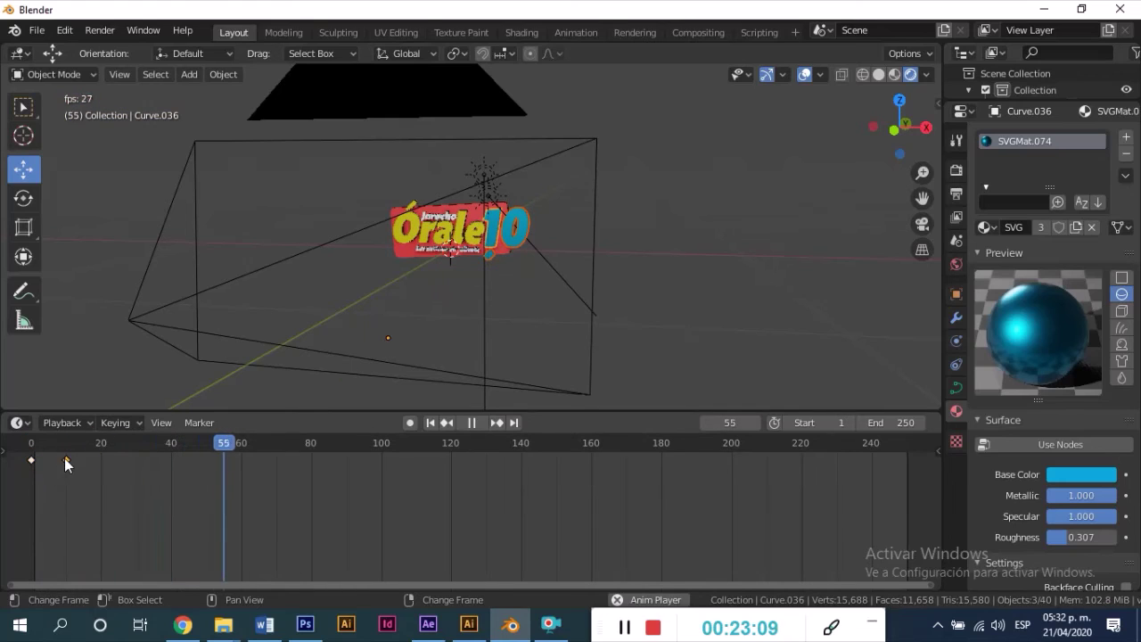
pyautogui.moveTo(66, 459); pyautogui.dragTo(87, 460)
# Replay the animation from the first frame to check the 10's later arrival
pyautogui.click(471, 423)
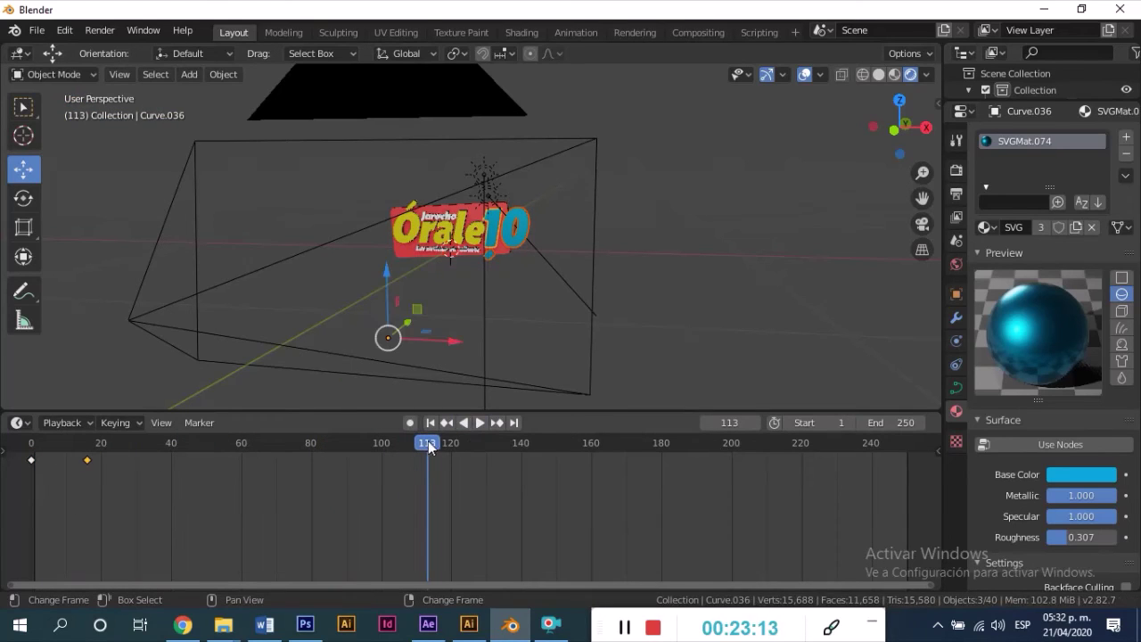
pyautogui.press('space')
pyautogui.hotkey('shift', 'Left')
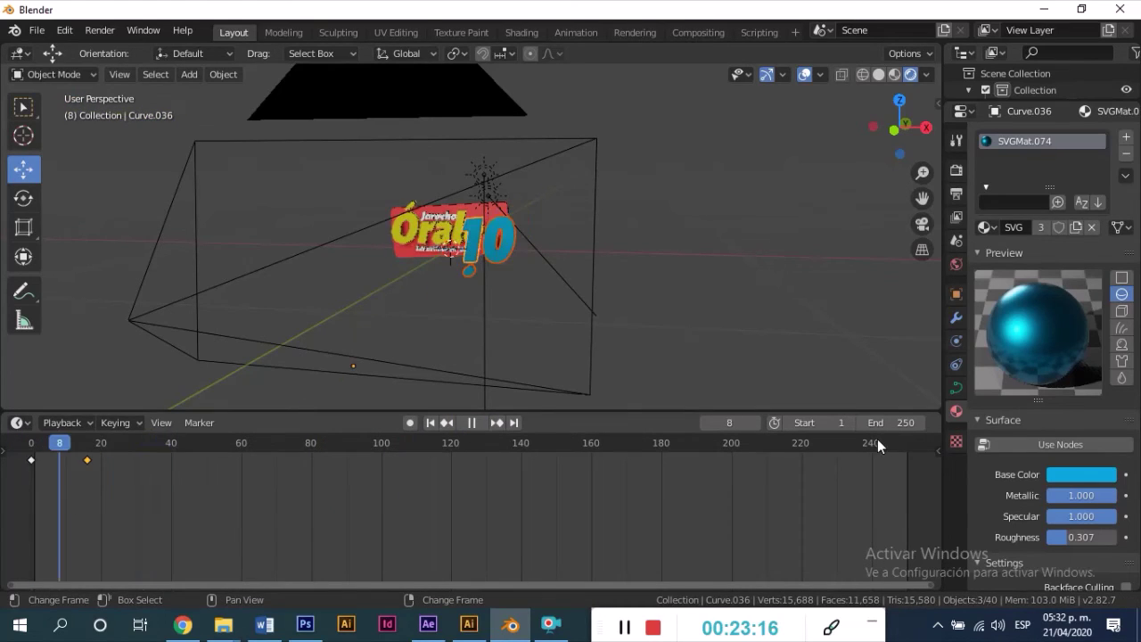
pyautogui.click(259, 445)
pyautogui.press('space')
# Orbit the view and replay, scrubbing to around frame 34 to review the logo timing
pyautogui.moveTo(324, 231); pyautogui.dragTo(487, 246, button='middle')
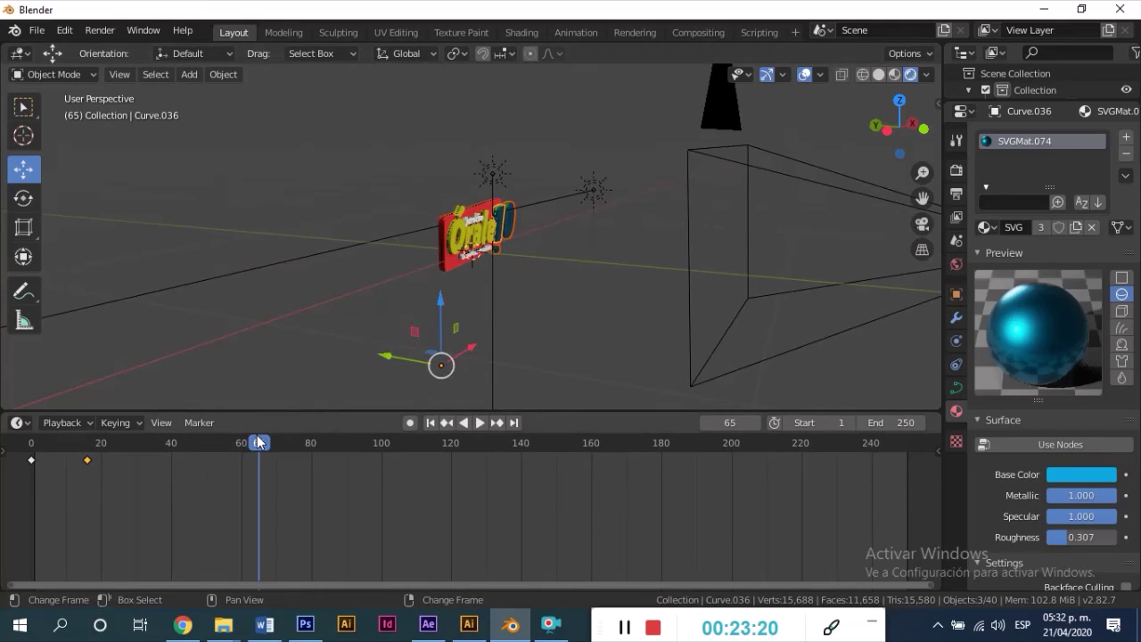
pyautogui.press('space')
pyautogui.hotkey('shift', 'Left')
pyautogui.click(149, 443)
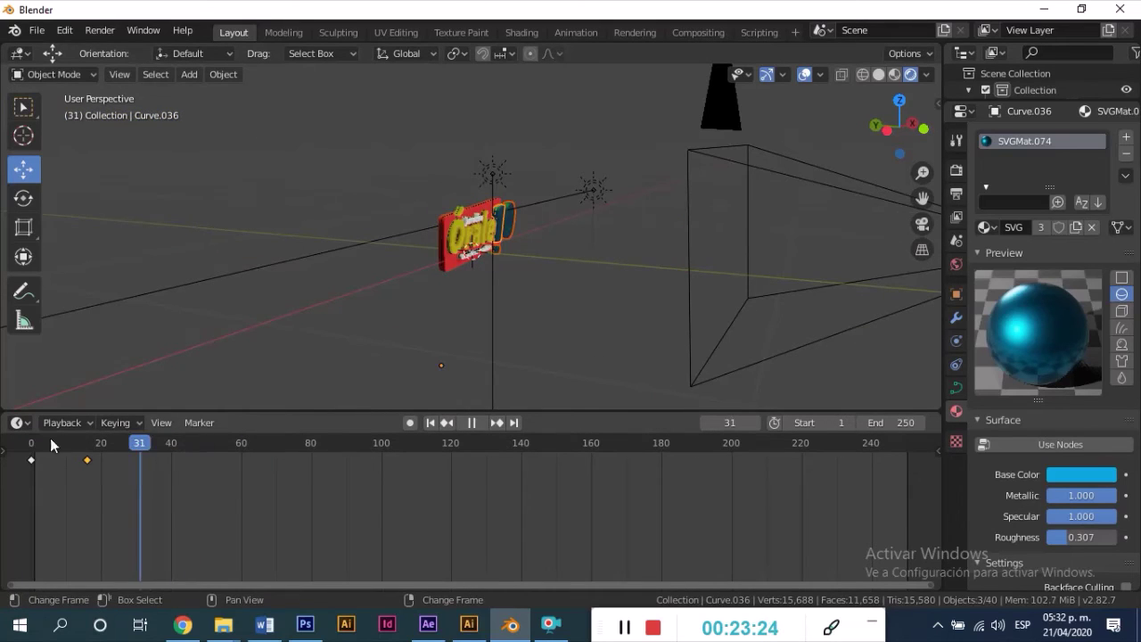
pyautogui.press('Escape')
pyautogui.press('F3')
pyautogui.press('Escape')
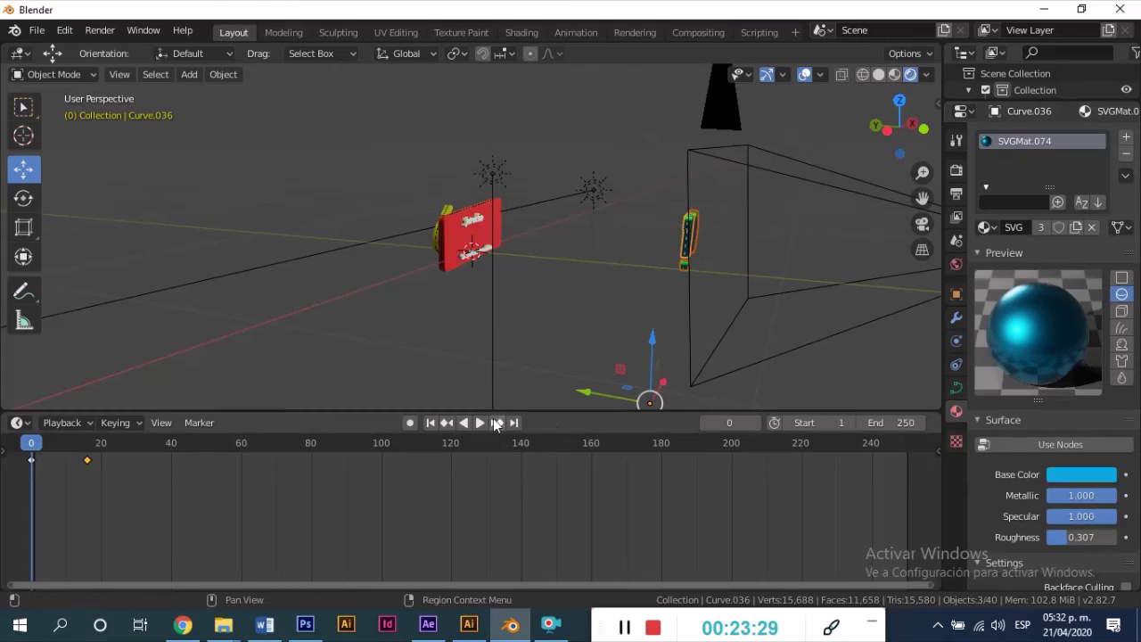
pyautogui.click(477, 422)
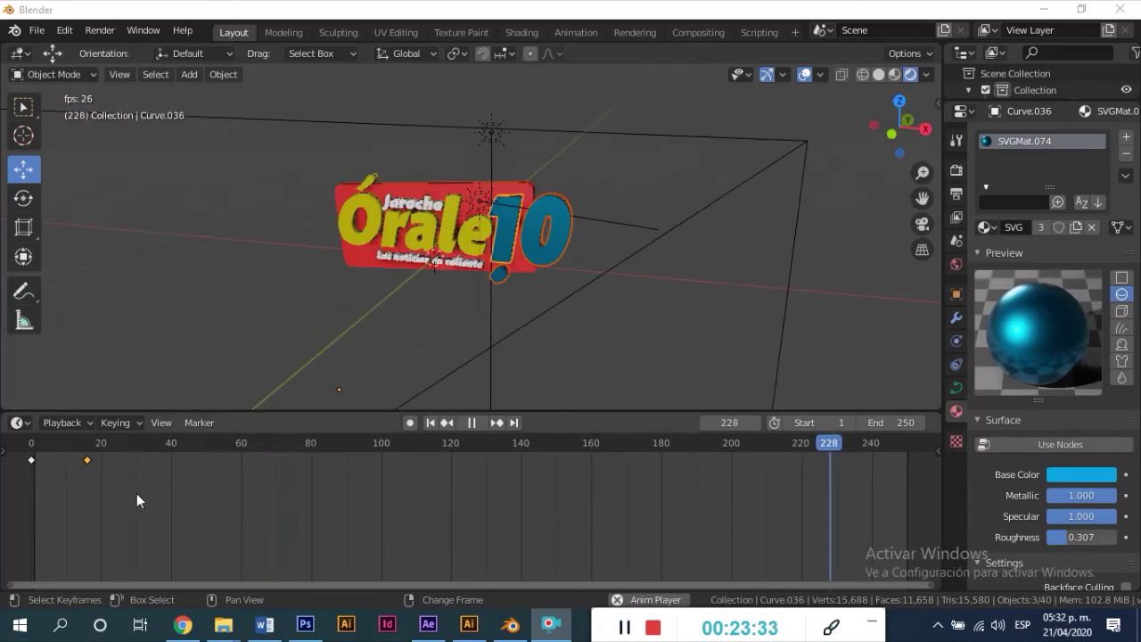
pyautogui.click(417, 217)
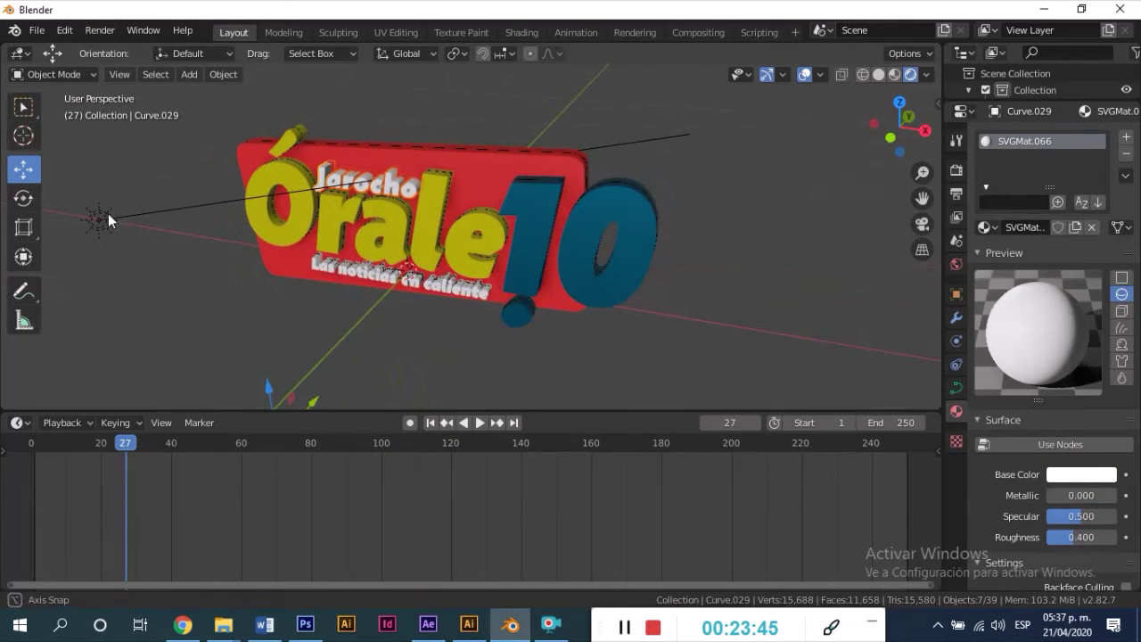
# Raise the Jarocho text and scrub through the animation to check its position
pyautogui.click(107, 215)
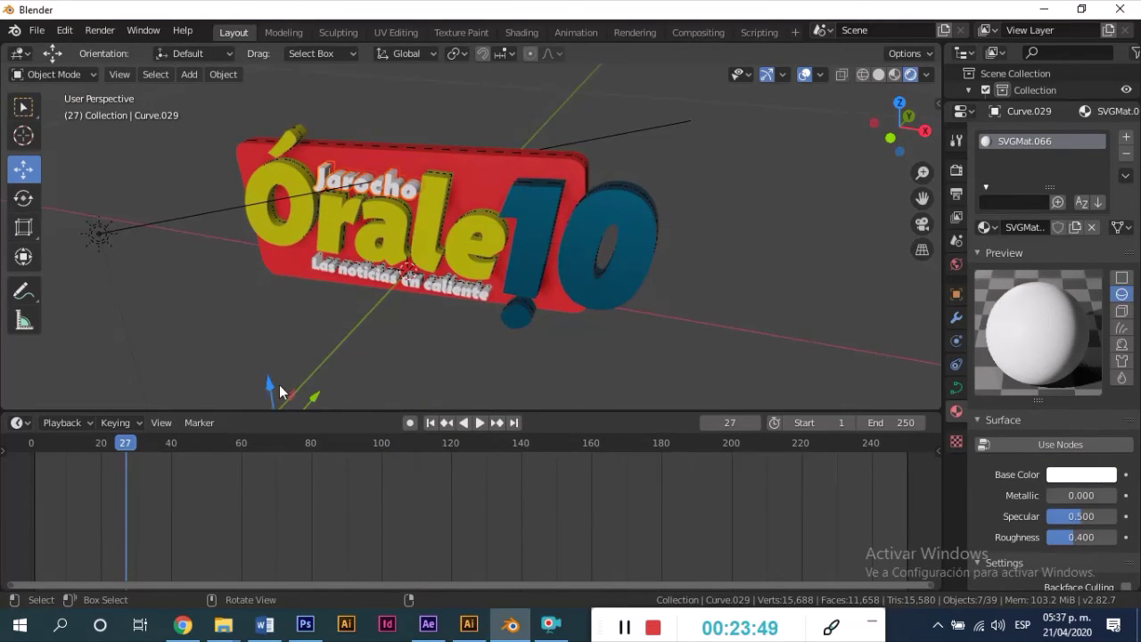
pyautogui.moveTo(279, 384); pyautogui.dragTo(270, 339)
pyautogui.moveTo(272, 329)
pyautogui.mouseDown(button='middle')
pyautogui.moveTo(340, 192)
pyautogui.moveTo(539, 173)
pyautogui.moveTo(465, 180)
pyautogui.mouseUp(button='middle')
pyautogui.click(463, 423)
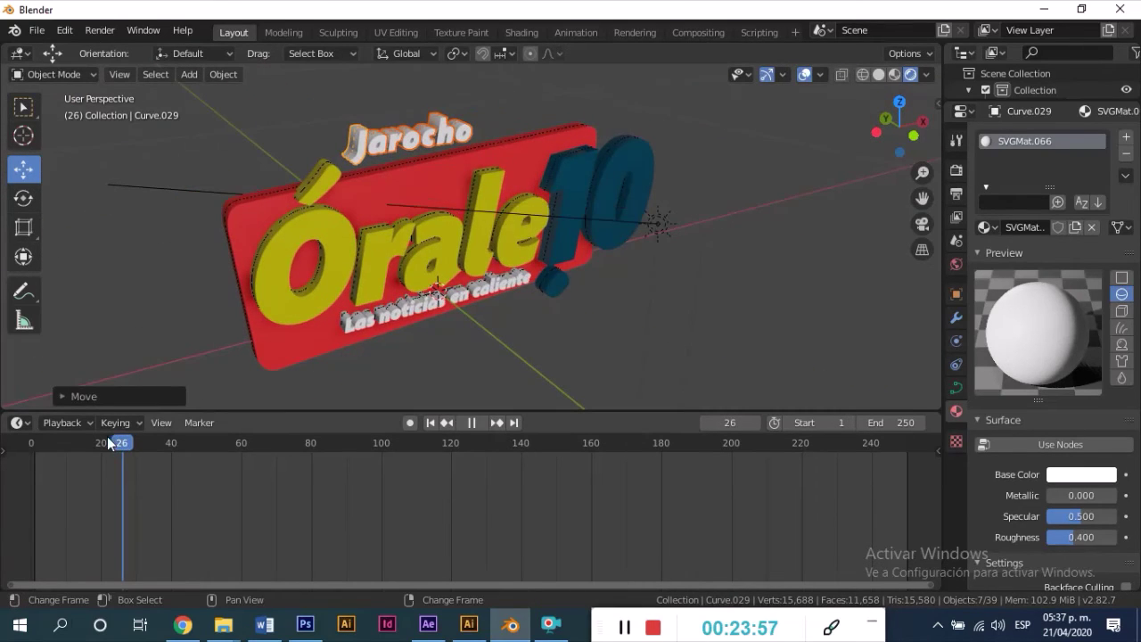
pyautogui.moveTo(205, 442)
pyautogui.mouseDown()
pyautogui.moveTo(380, 459)
pyautogui.moveTo(31, 460)
pyautogui.moveTo(179, 445)
pyautogui.moveTo(126, 457)
pyautogui.mouseUp()
pyautogui.press('space')
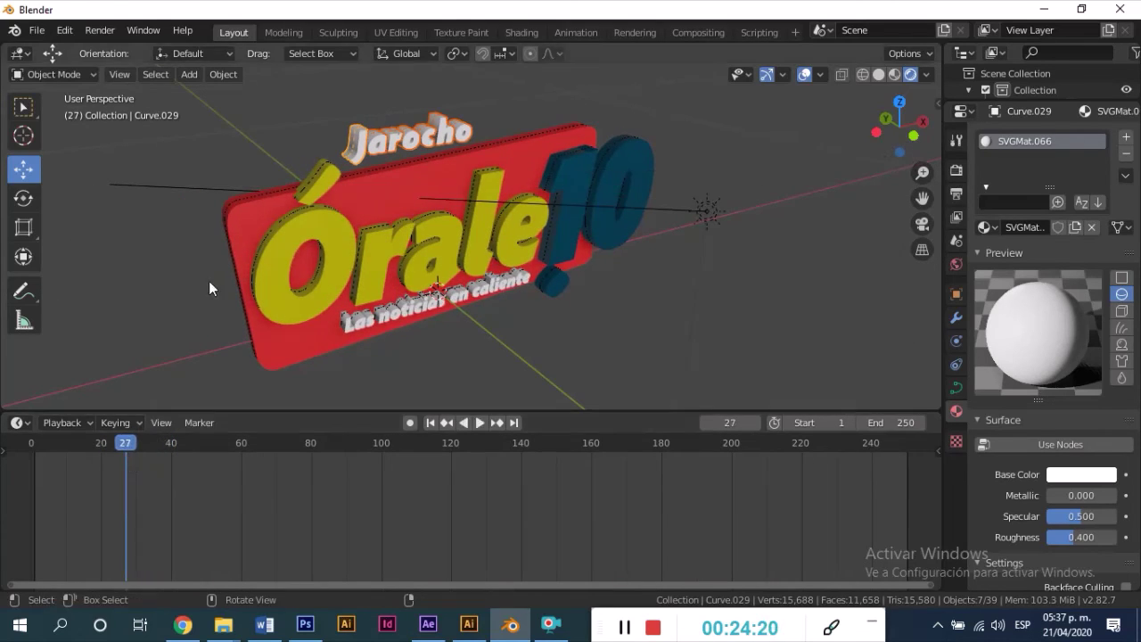
# Insert LocRotScale keyframes on the Jarocho text at frames 27 and 80
pyautogui.press('i')
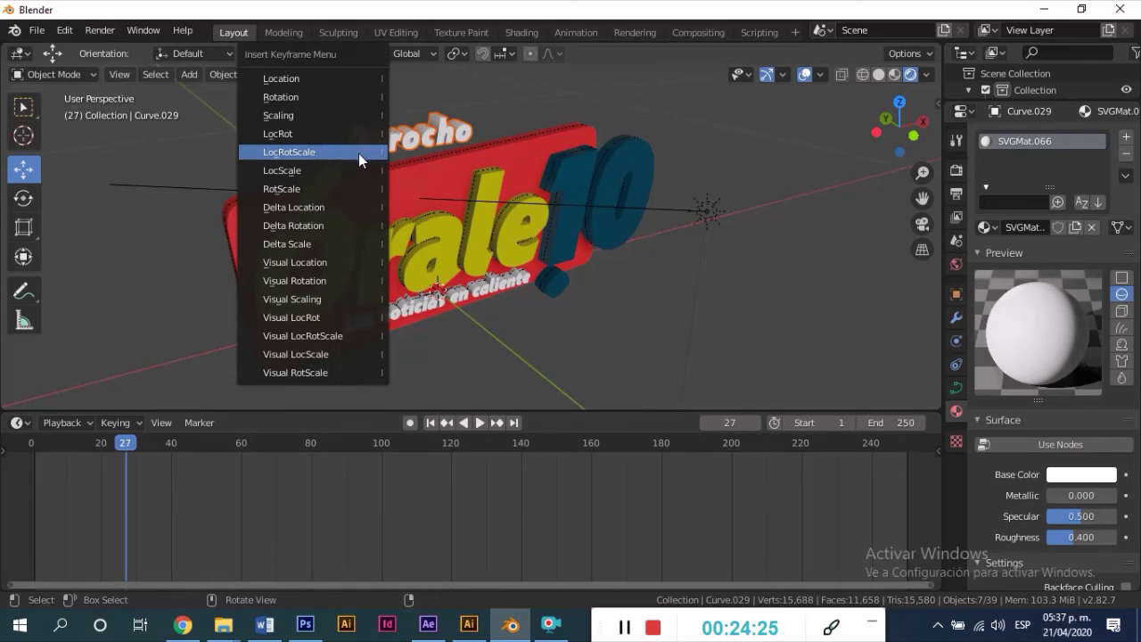
pyautogui.click(318, 157)
pyautogui.press('space')
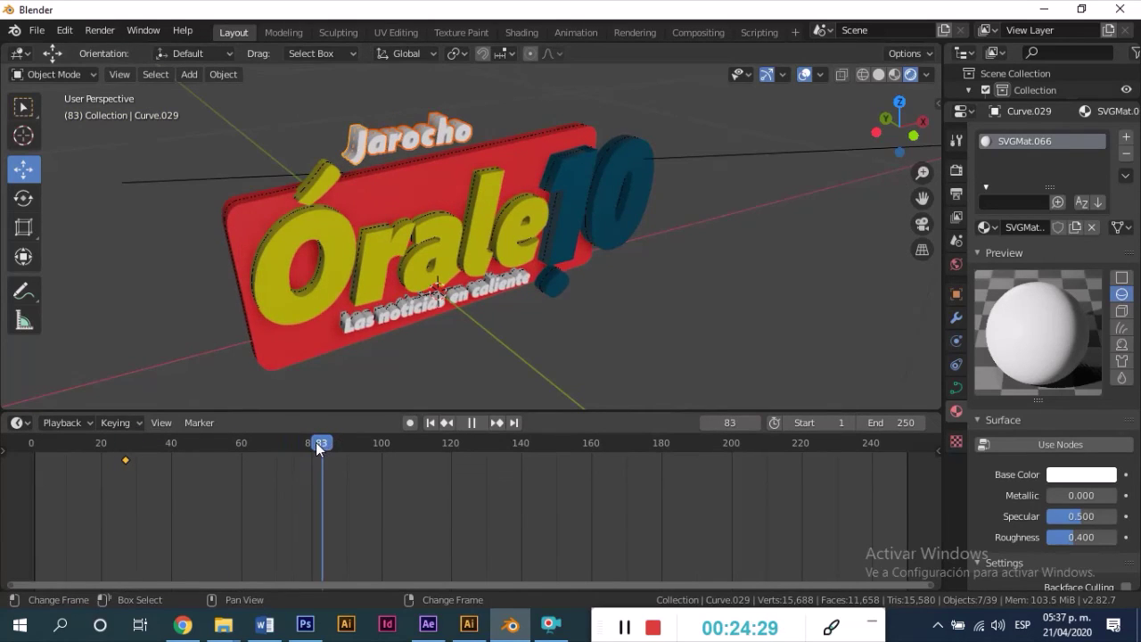
pyautogui.moveTo(317, 448); pyautogui.dragTo(312, 444)
pyautogui.press('space')
pyautogui.press('i')
pyautogui.press('i')
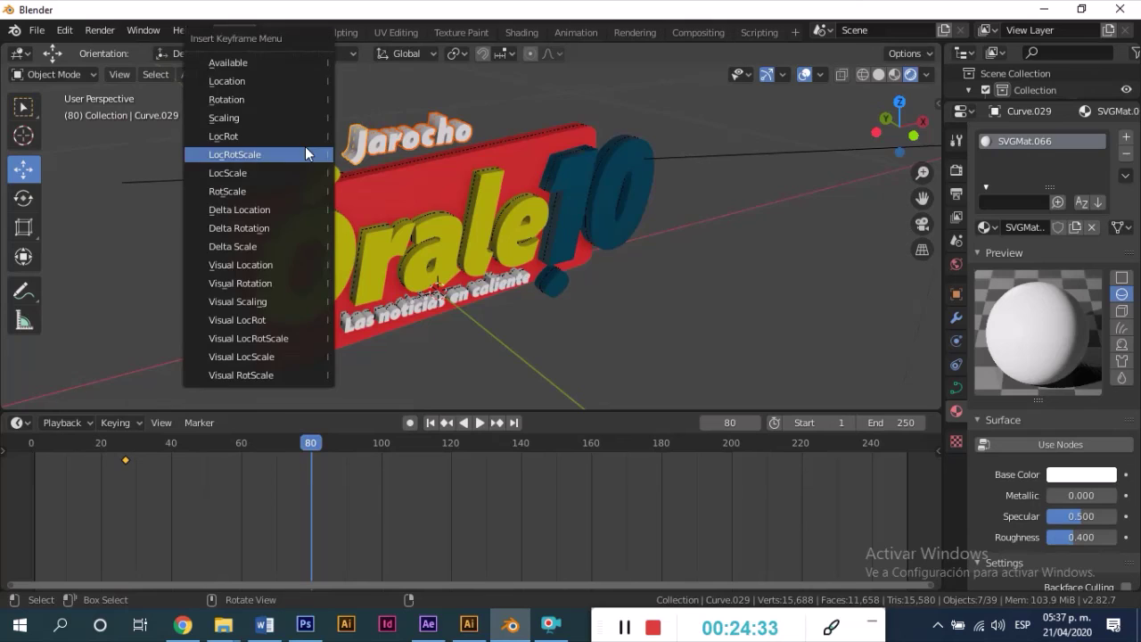
pyautogui.click(306, 153)
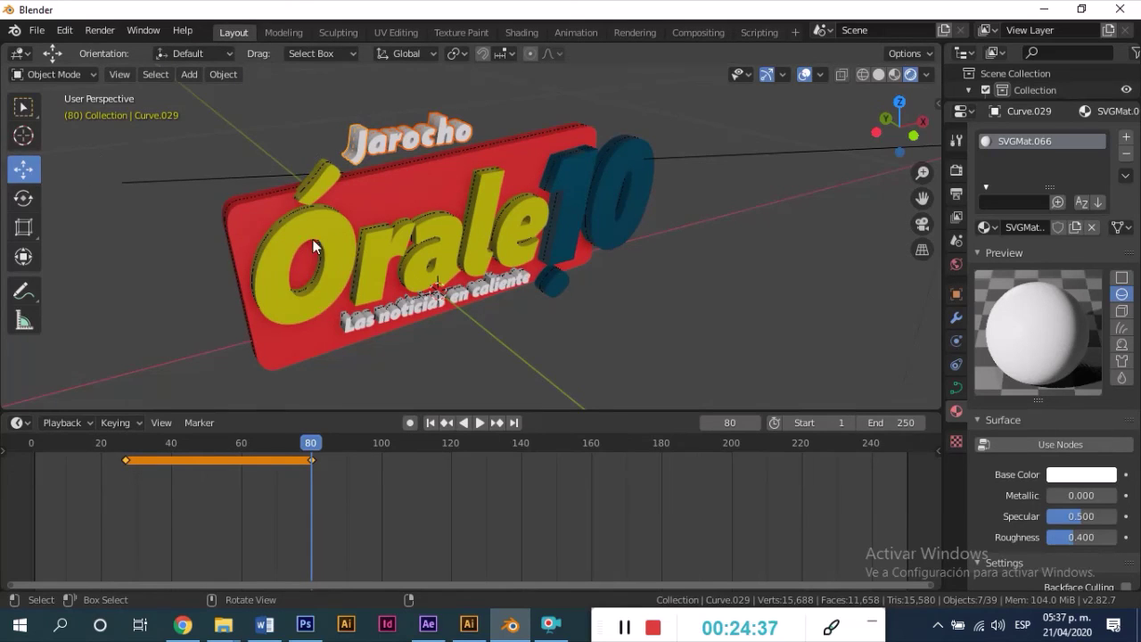
# Lower the text along Z and retime the end keyframe to about frame 44
pyautogui.scroll(-4, 412, 297)
pyautogui.moveTo(349, 361); pyautogui.dragTo(339, 378)
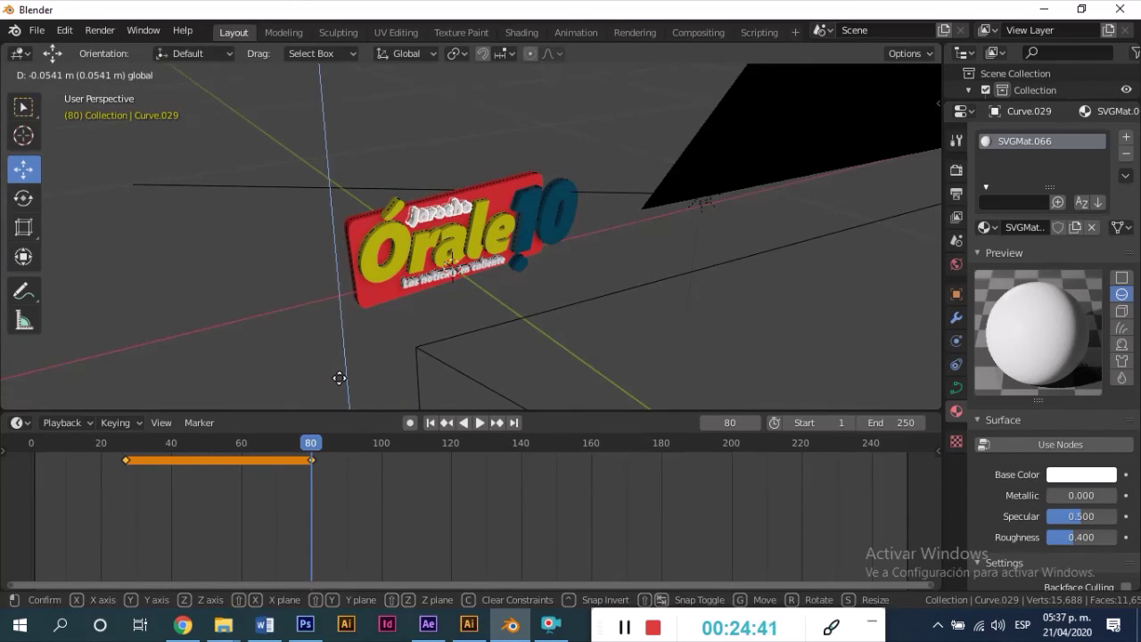
pyautogui.click(338, 378)
pyautogui.moveTo(312, 459)
pyautogui.mouseDown()
pyautogui.moveTo(245, 460)
pyautogui.moveTo(286, 460)
pyautogui.mouseUp()
pyautogui.hotkey('ctrl', 'z')
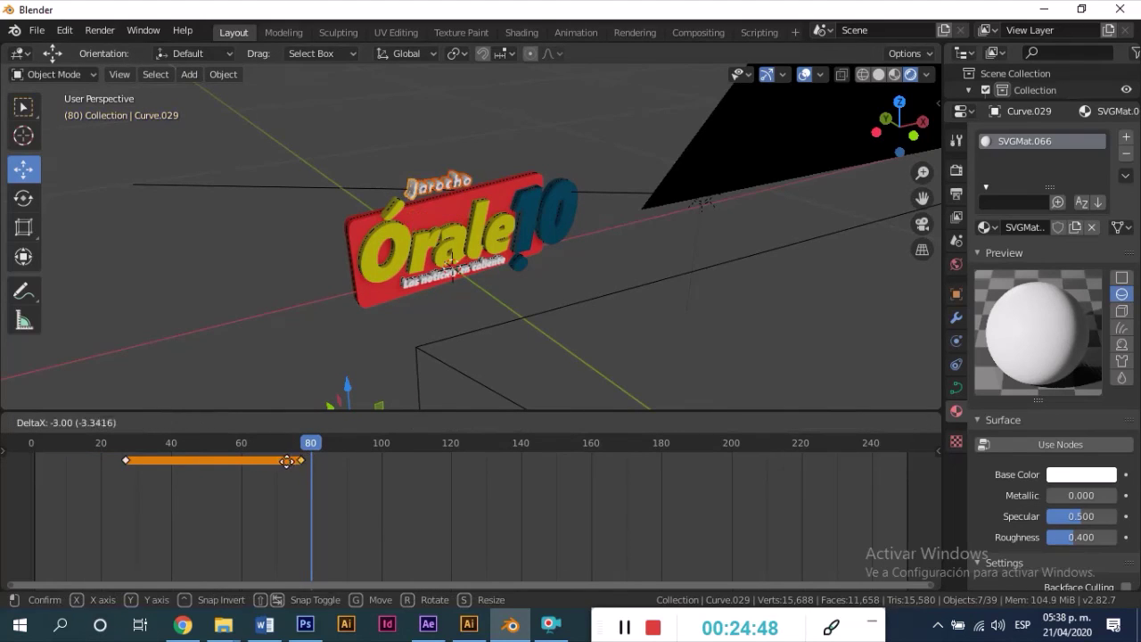
pyautogui.click(186, 464)
pyautogui.click(298, 442)
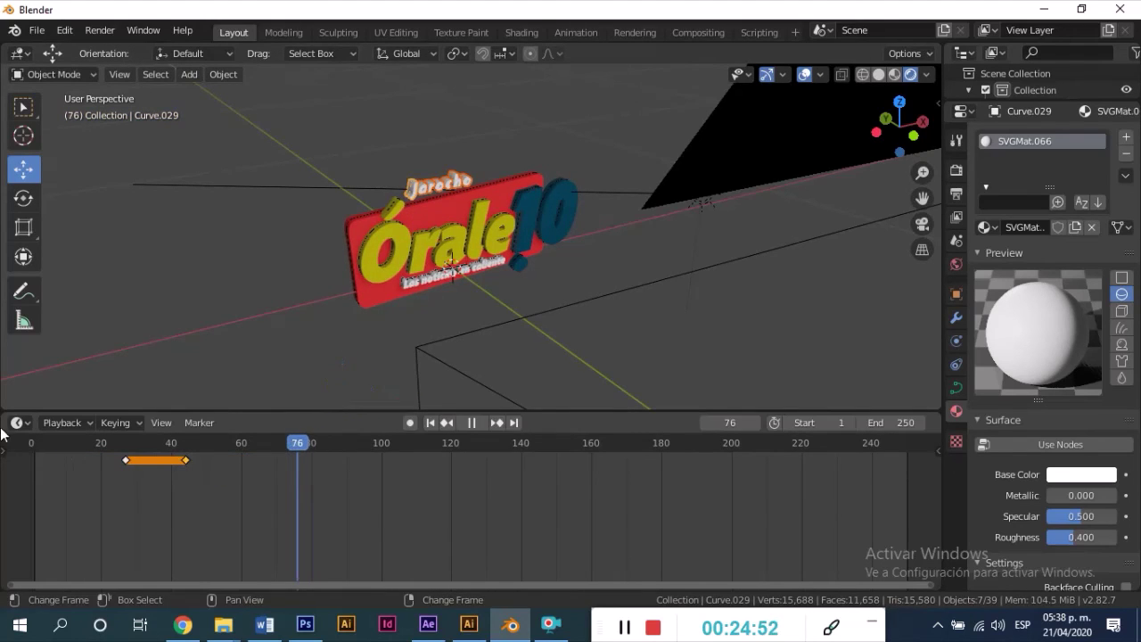
pyautogui.press('Escape')
pyautogui.press('F3')
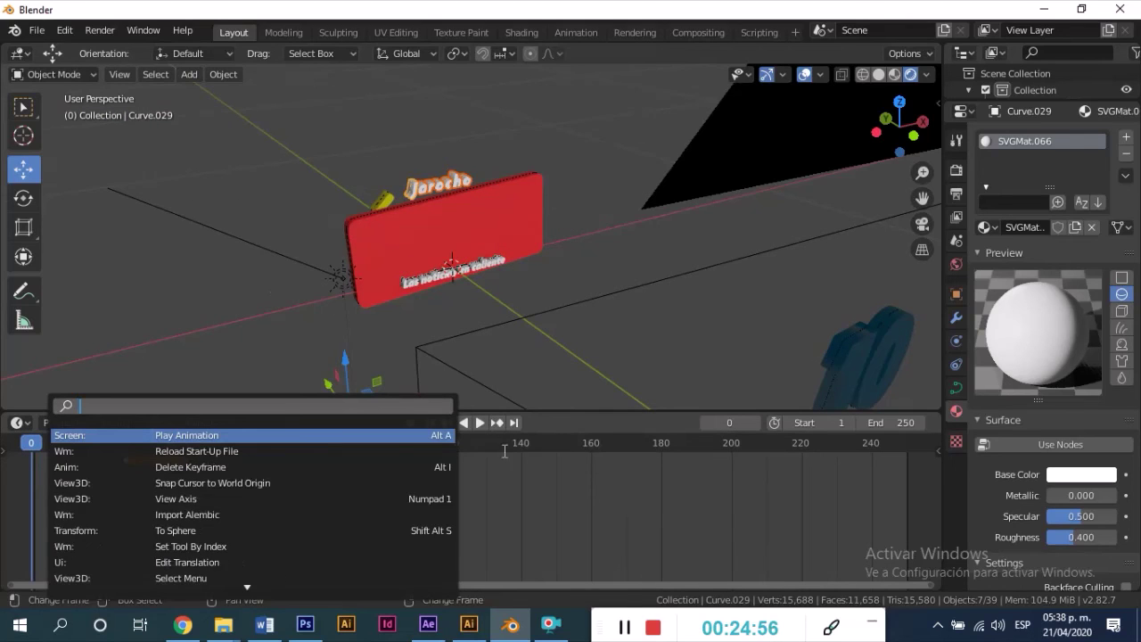
# Play the animation and turn the view toward another part of the logo
pyautogui.press('Escape')
pyautogui.click(479, 422)
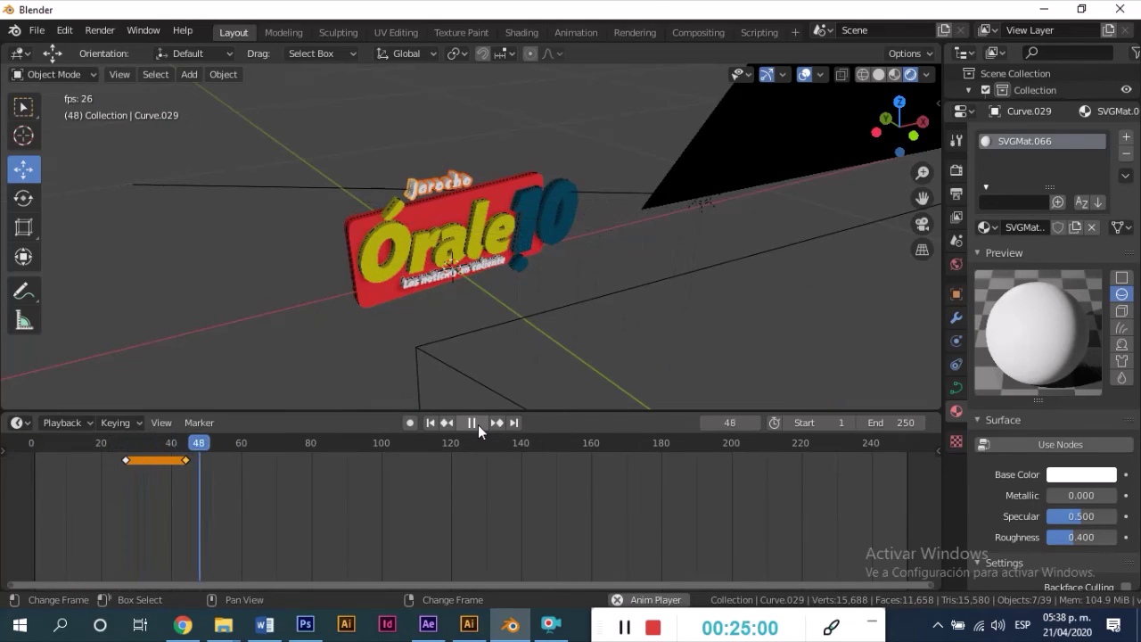
pyautogui.click(294, 337)
pyautogui.click(451, 185)
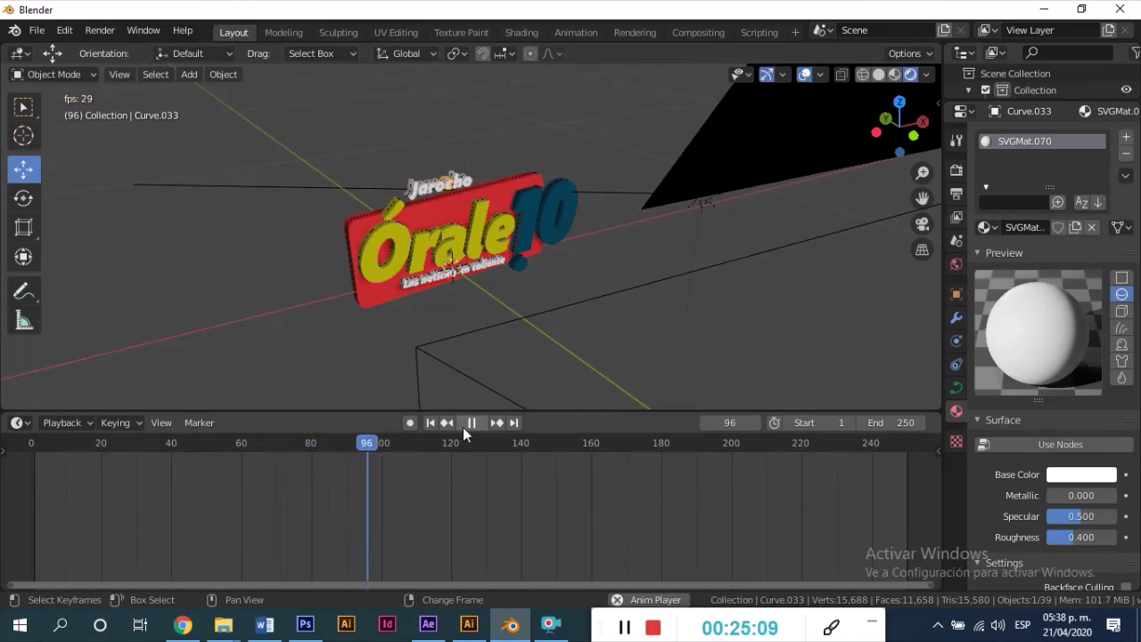
pyautogui.click(471, 423)
pyautogui.click(463, 228)
pyautogui.moveTo(463, 228); pyautogui.dragTo(397, 227, button='middle')
# Box-select several logo pieces and scrub back to the early frames
pyautogui.moveTo(308, 95); pyautogui.dragTo(447, 133)
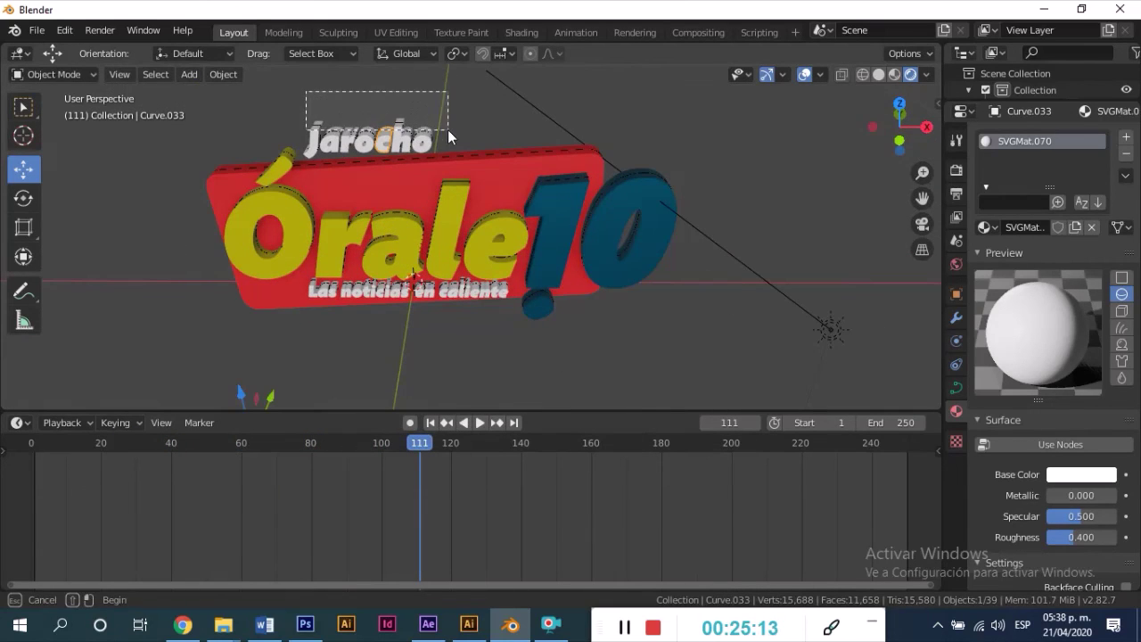
pyautogui.moveTo(457, 128); pyautogui.dragTo(532, 113, button='middle')
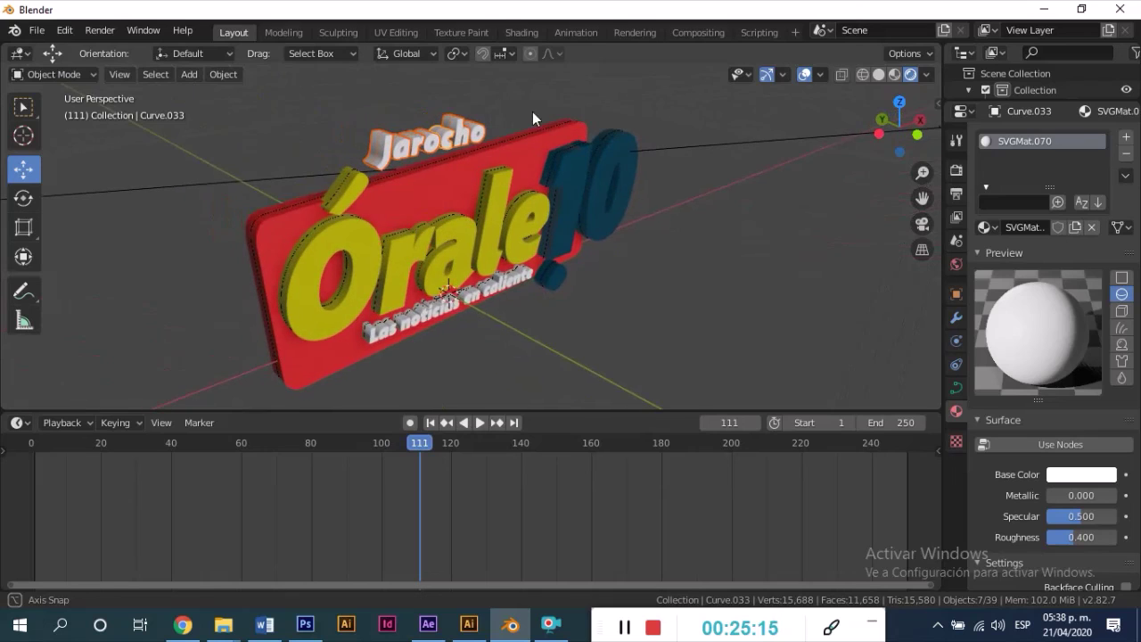
pyautogui.click(481, 423)
pyautogui.click(97, 445)
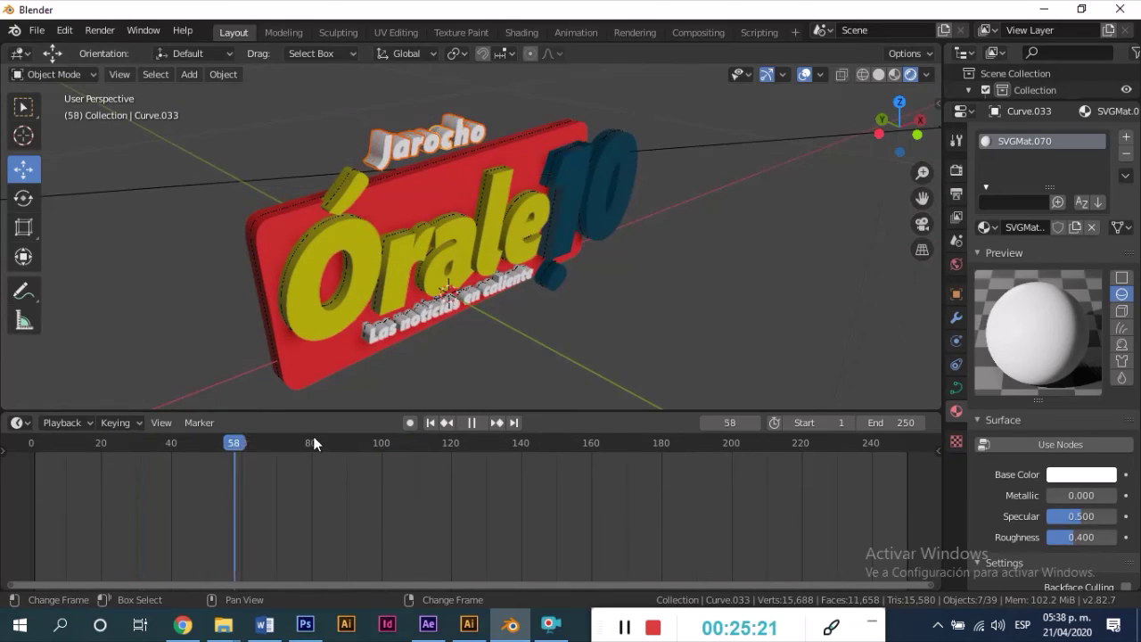
pyautogui.moveTo(312, 443)
pyautogui.mouseDown()
pyautogui.moveTo(96, 442)
pyautogui.moveTo(109, 445)
pyautogui.mouseUp()
# Key the pieces' LocRotScale at frame 22, move them on Z, and key again at frame 40
pyautogui.press('i')
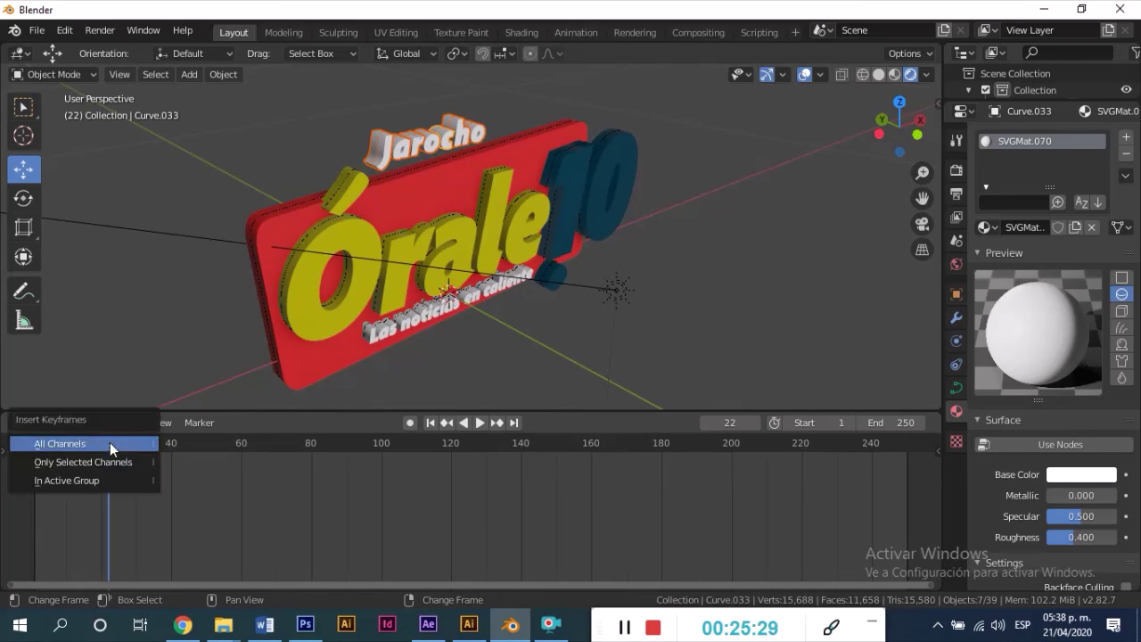
pyautogui.press('i')
pyautogui.click(212, 257)
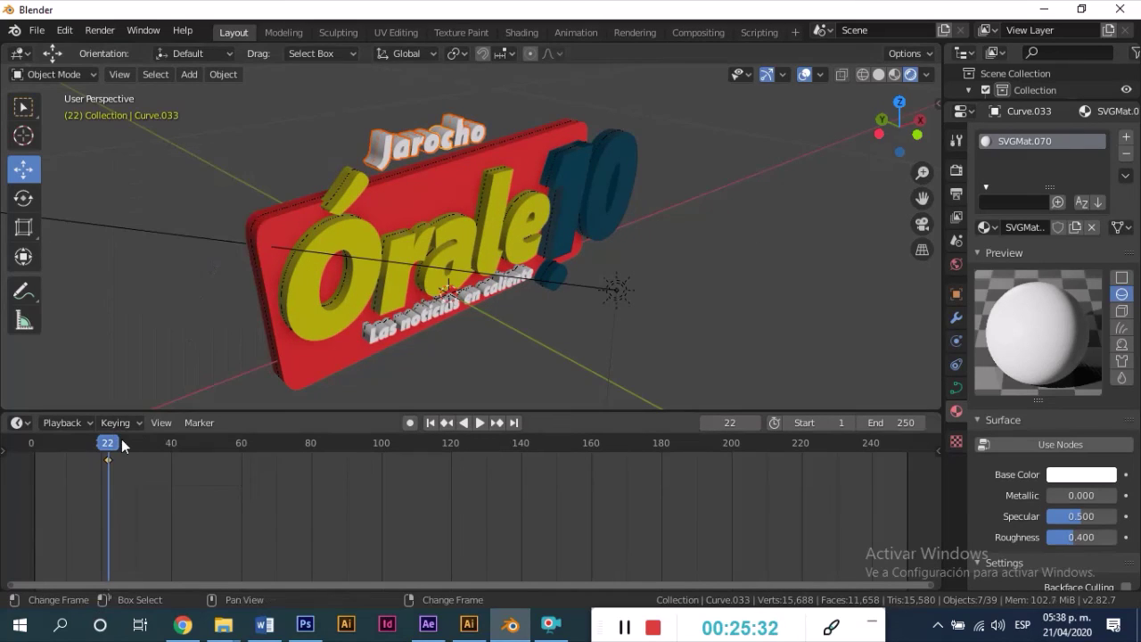
pyautogui.moveTo(151, 442); pyautogui.dragTo(172, 443)
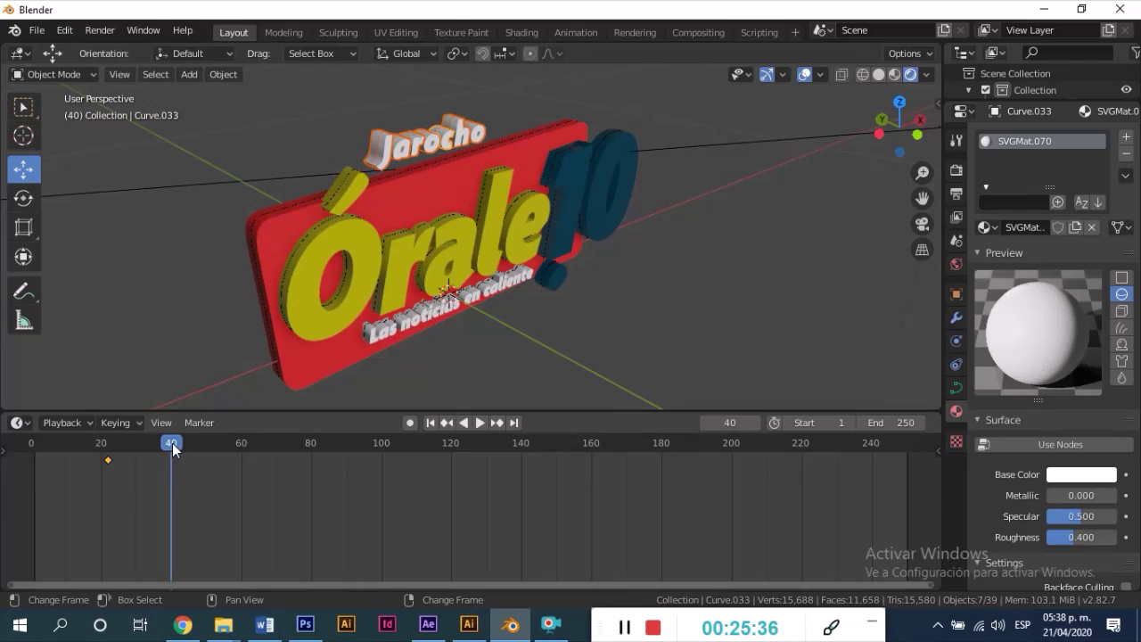
pyautogui.press('i')
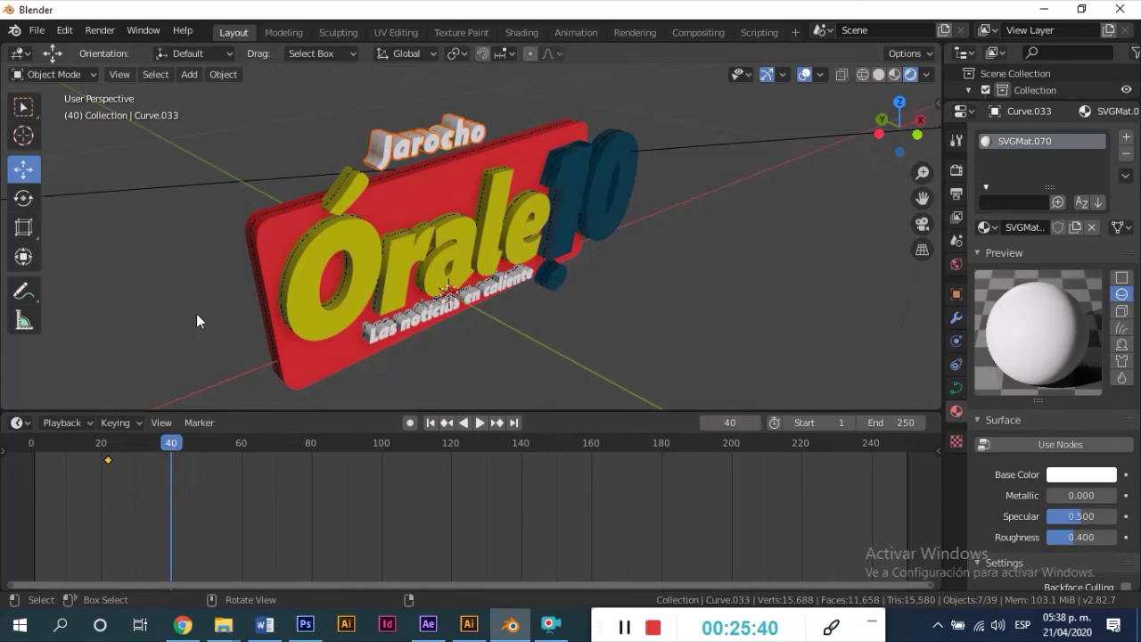
pyautogui.scroll(-1, 402, 251)
pyautogui.scroll(-3, 402, 252)
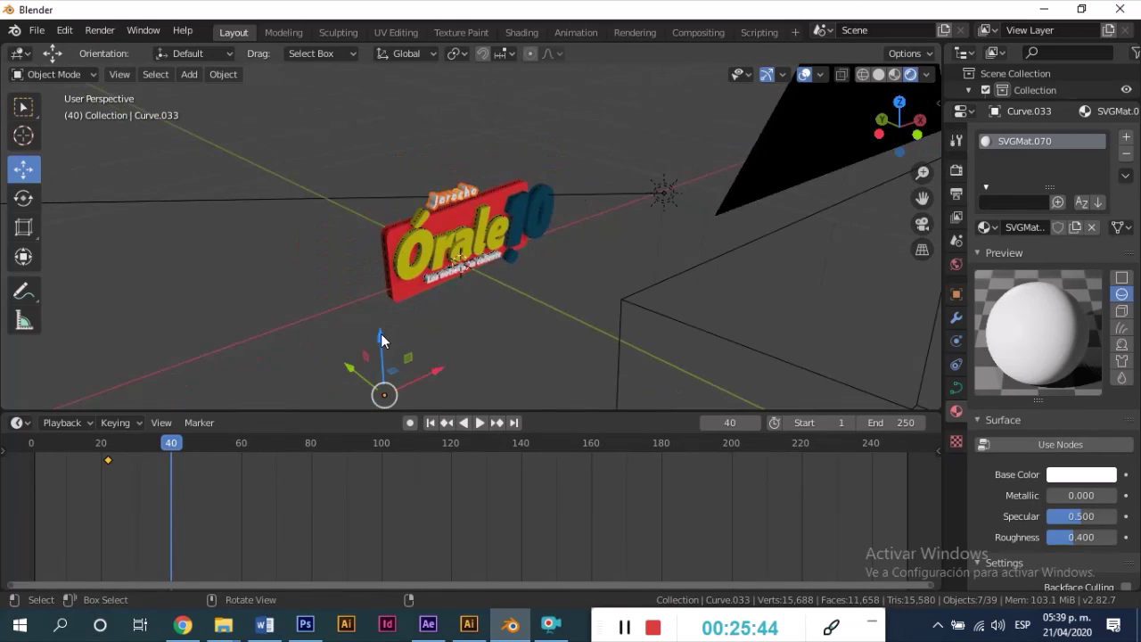
pyautogui.press('g')
pyautogui.press('z')
pyautogui.click(379, 353)
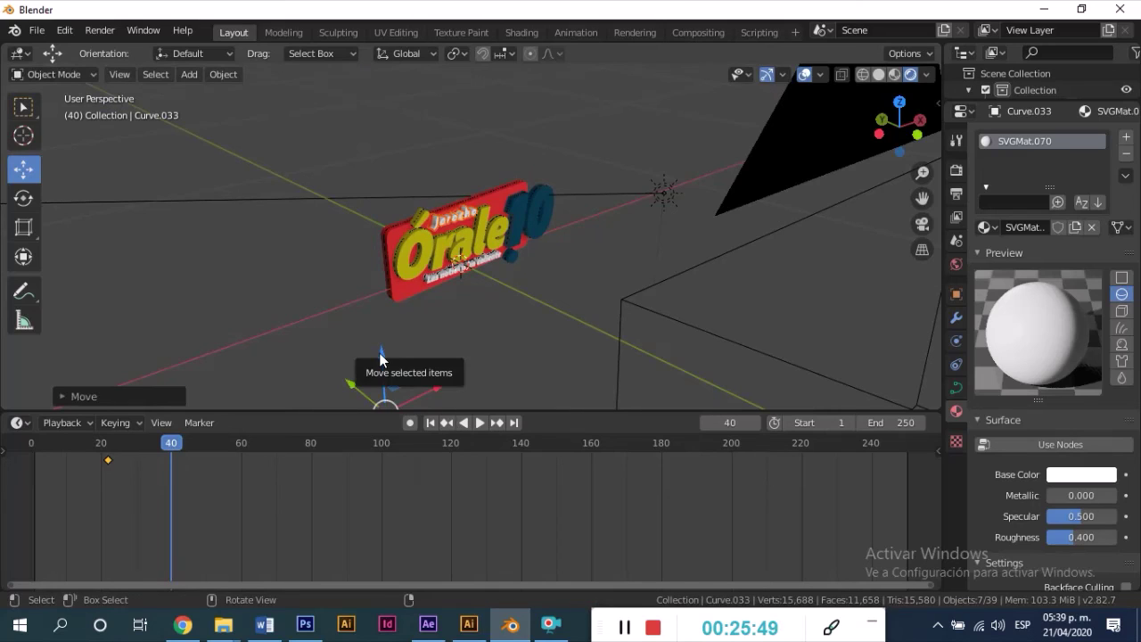
pyautogui.press('i')
pyautogui.click(328, 349)
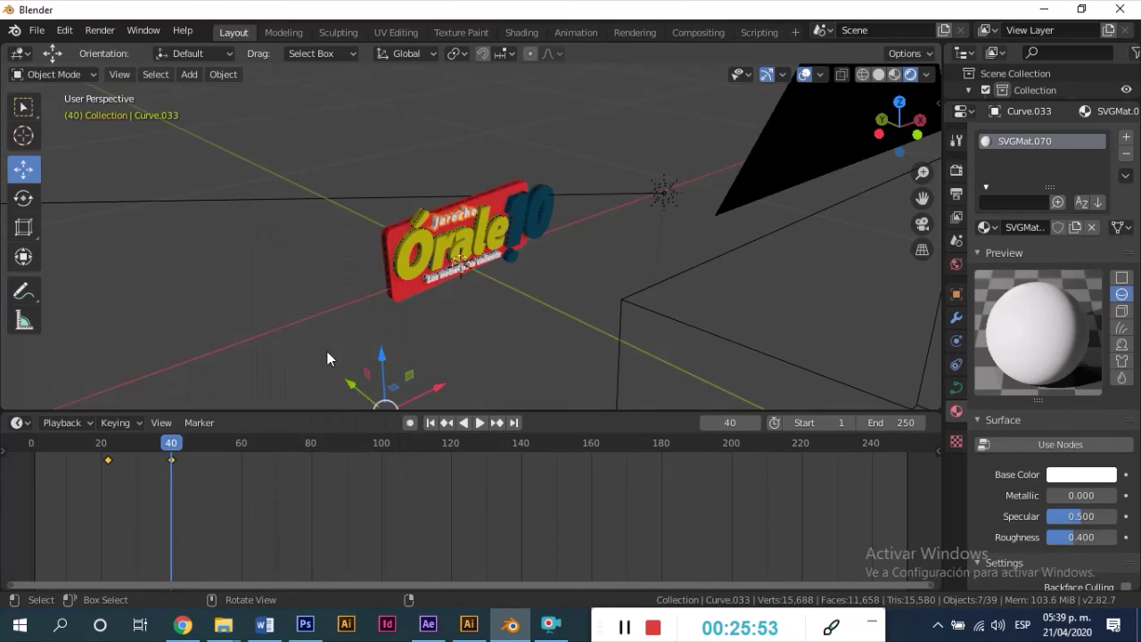
# Retime the two keyframes to frames 10 and 20, then select the camera
pyautogui.press('g')
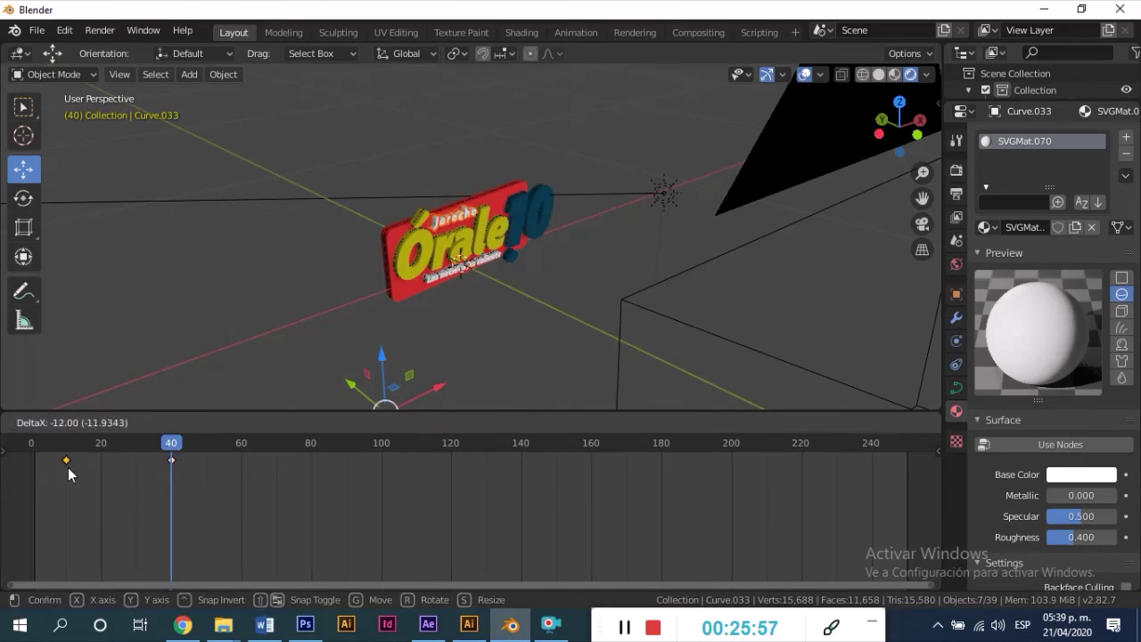
pyautogui.click(68, 465)
pyautogui.press('g')
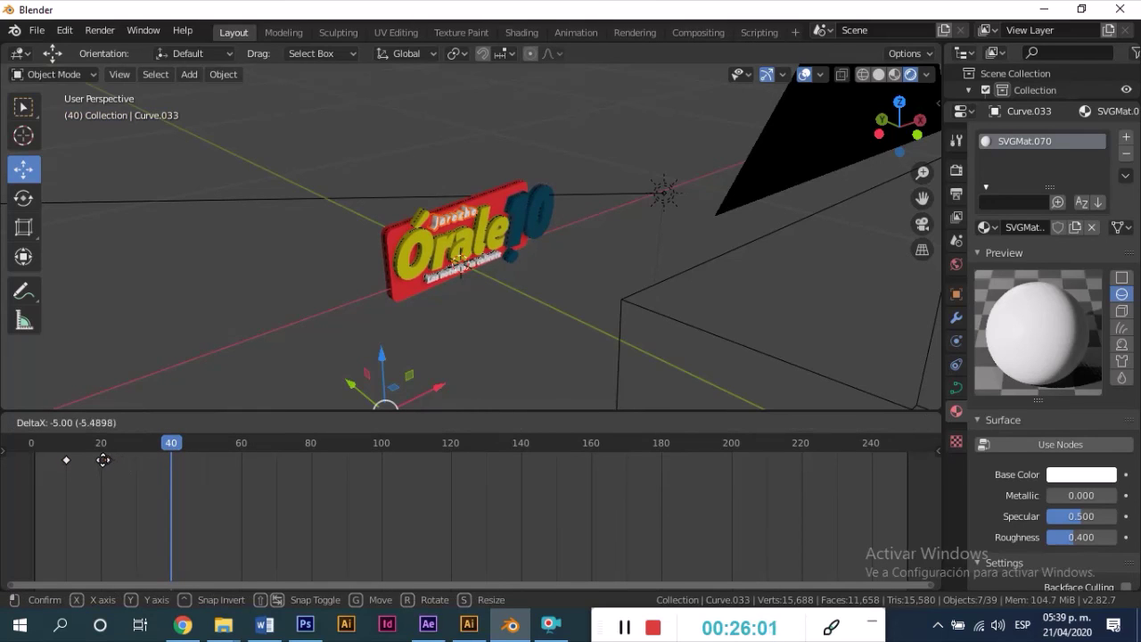
pyautogui.click(104, 461)
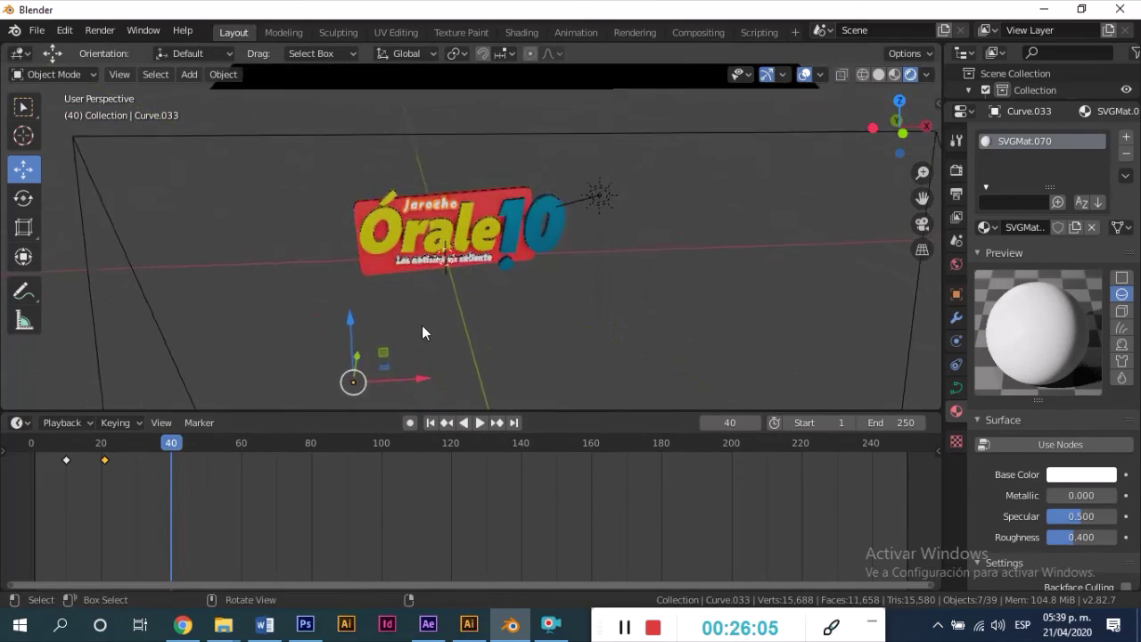
pyautogui.moveTo(421, 326); pyautogui.dragTo(897, 234, button='middle')
pyautogui.click(678, 185)
# Look through the camera and play the logo animation from frame 0 to about frame 231
pyautogui.click(926, 223)
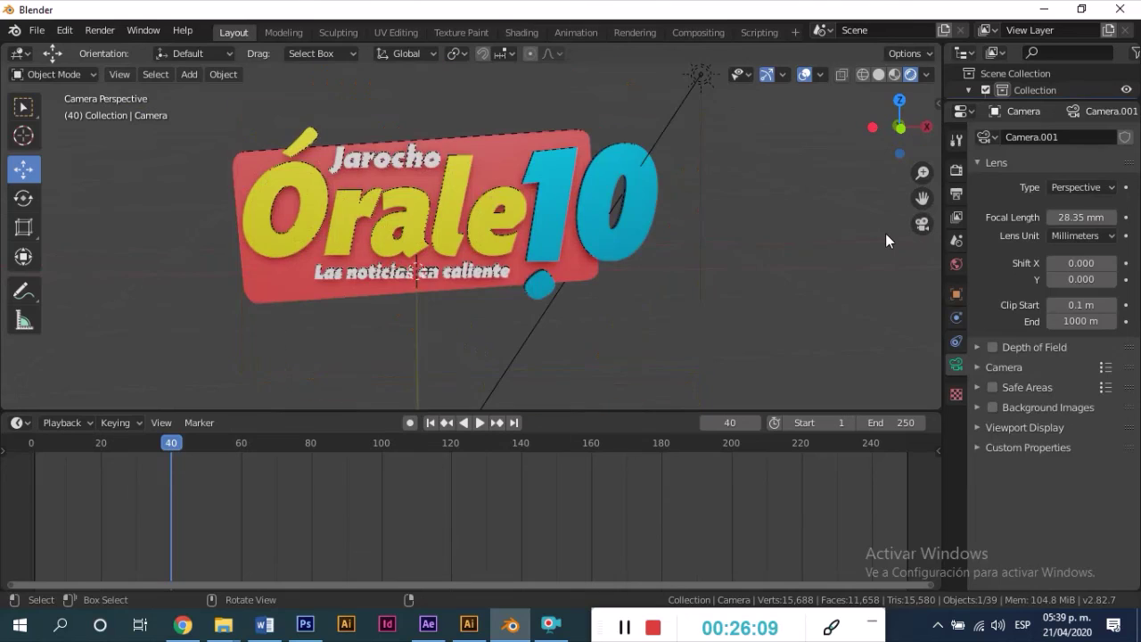
pyautogui.click(479, 422)
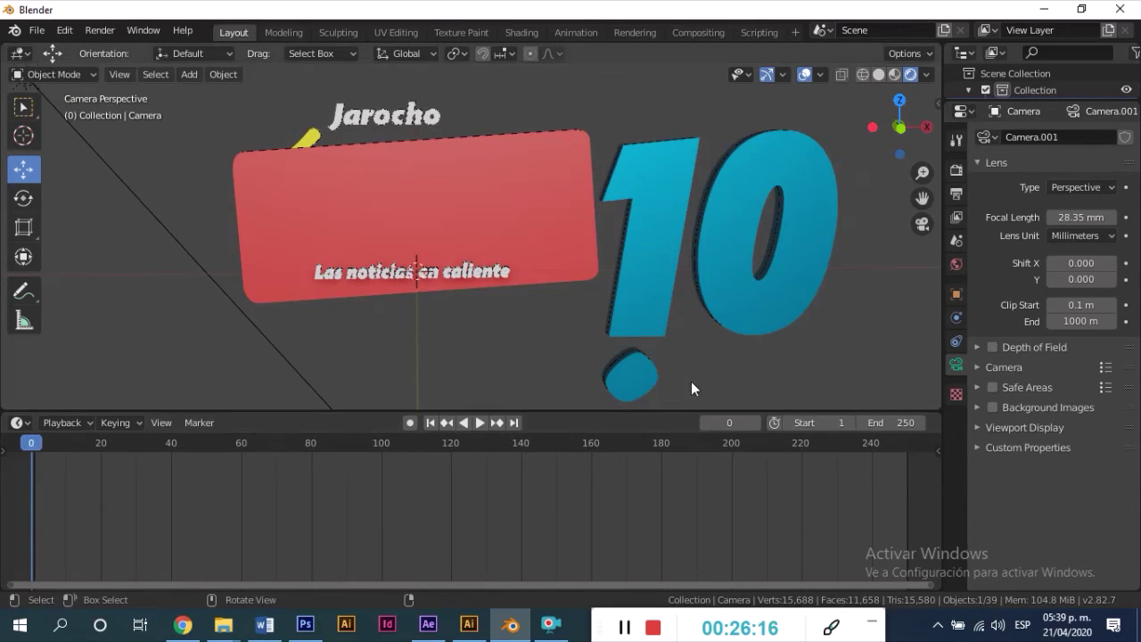
pyautogui.click(477, 423)
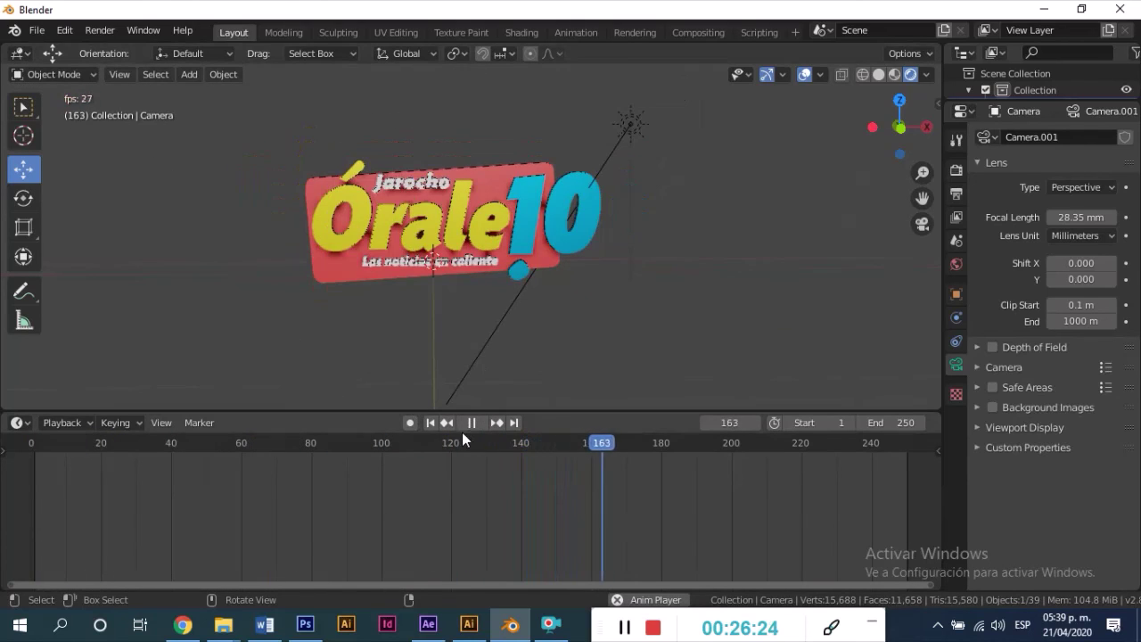
pyautogui.press('space')
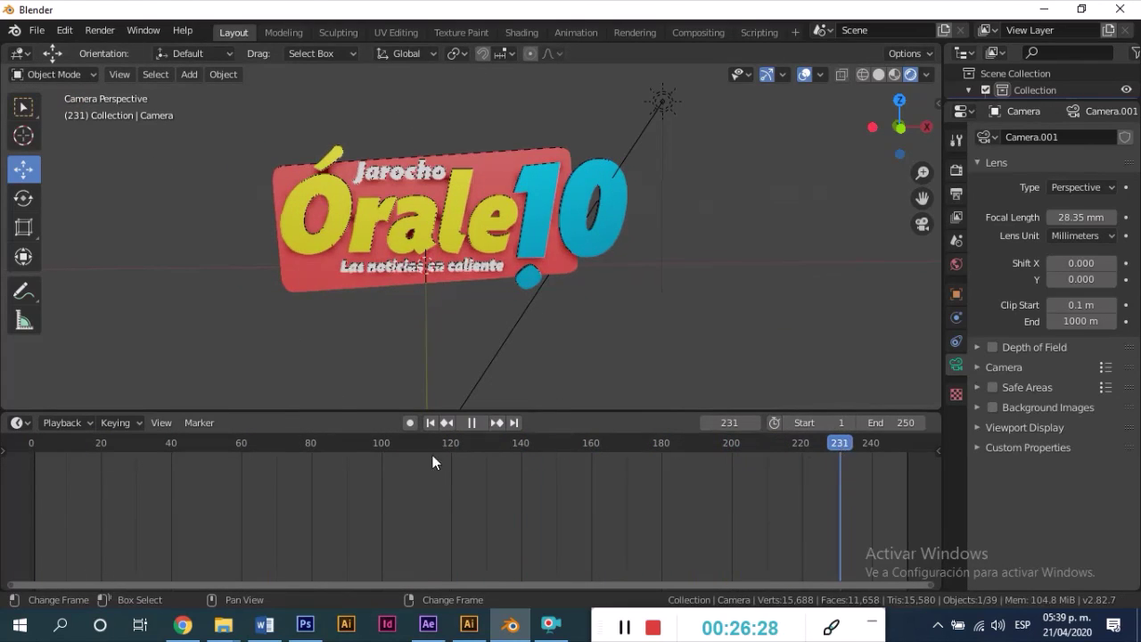